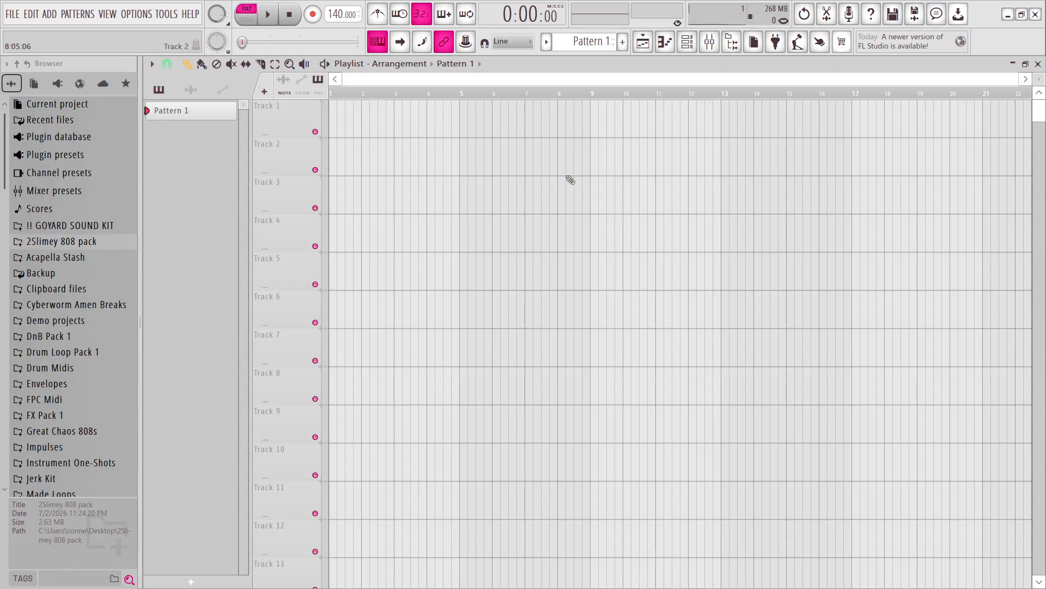
click(687, 41)
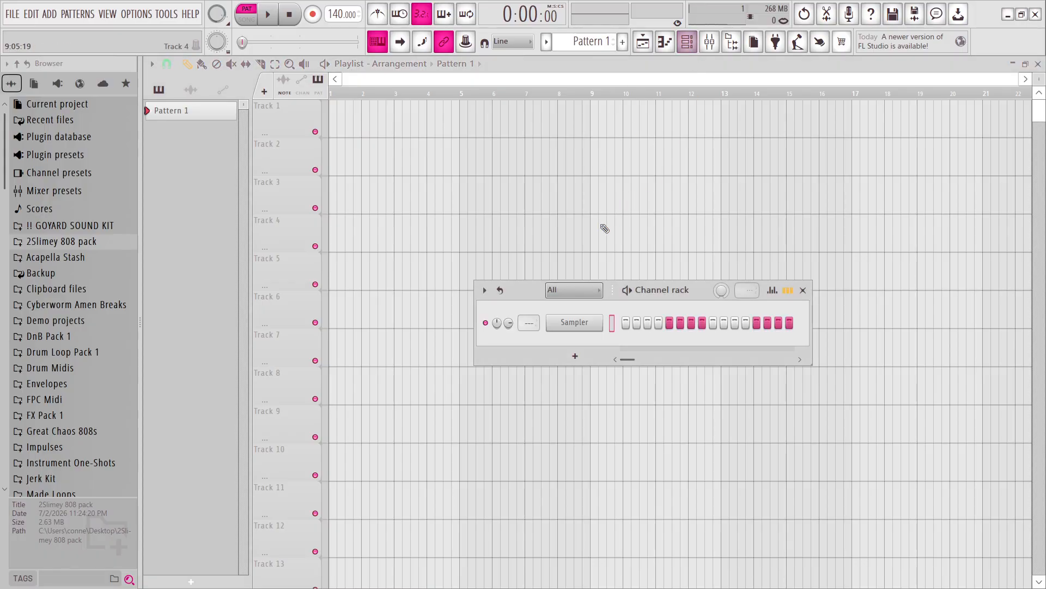
click(584, 291)
click(584, 306)
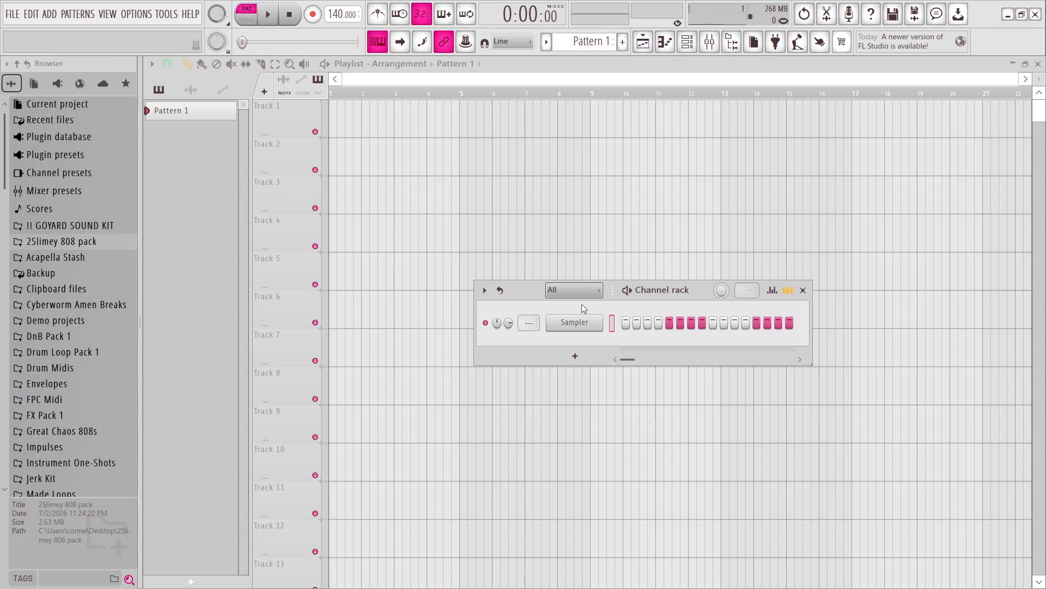
Open the most recent project without saving the current one, and close the Channel rack.
click(18, 12)
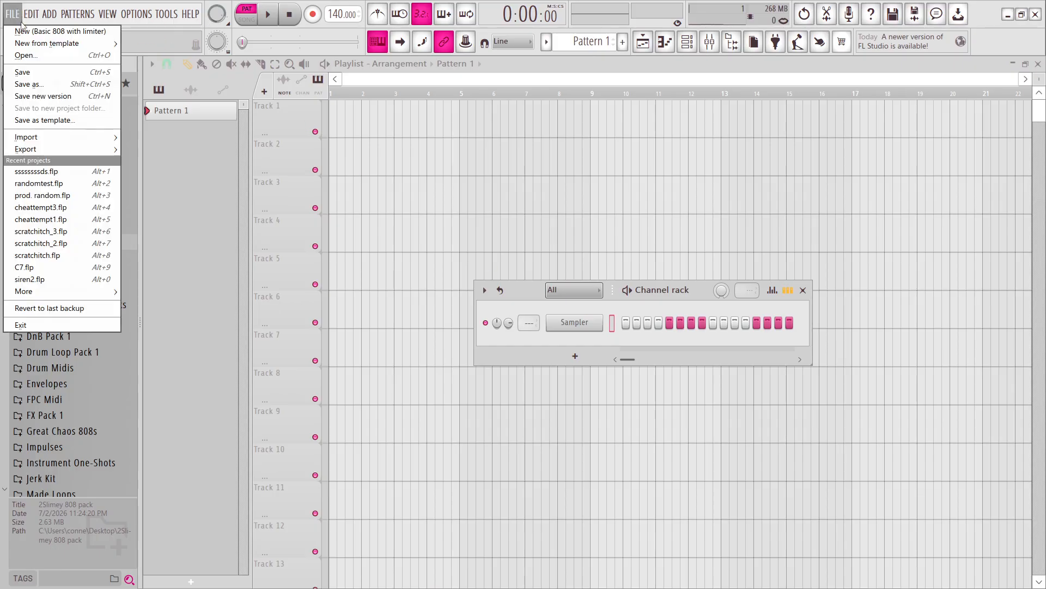
click(40, 174)
click(545, 335)
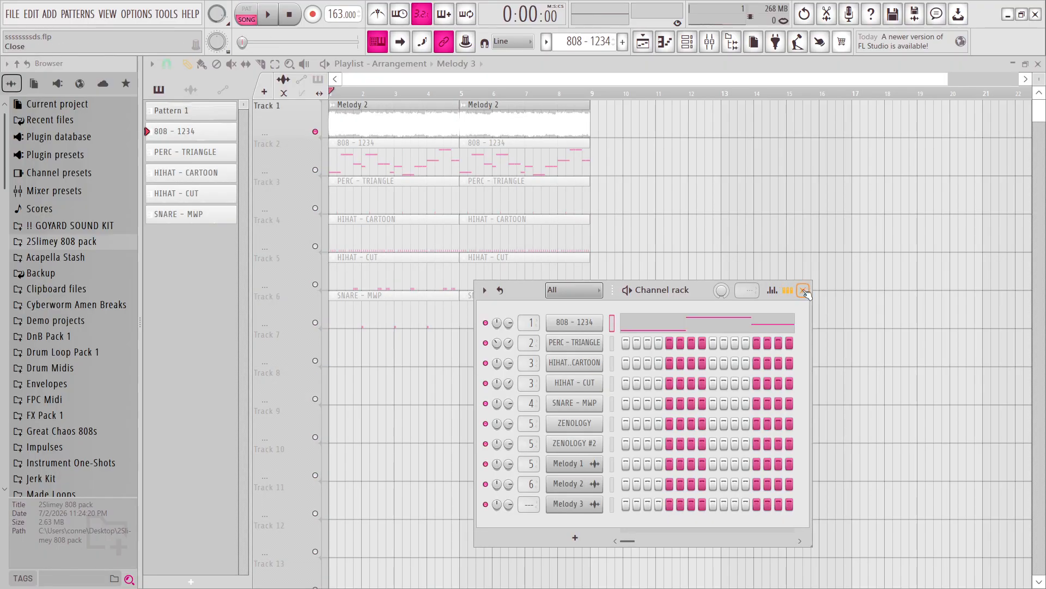
click(803, 291)
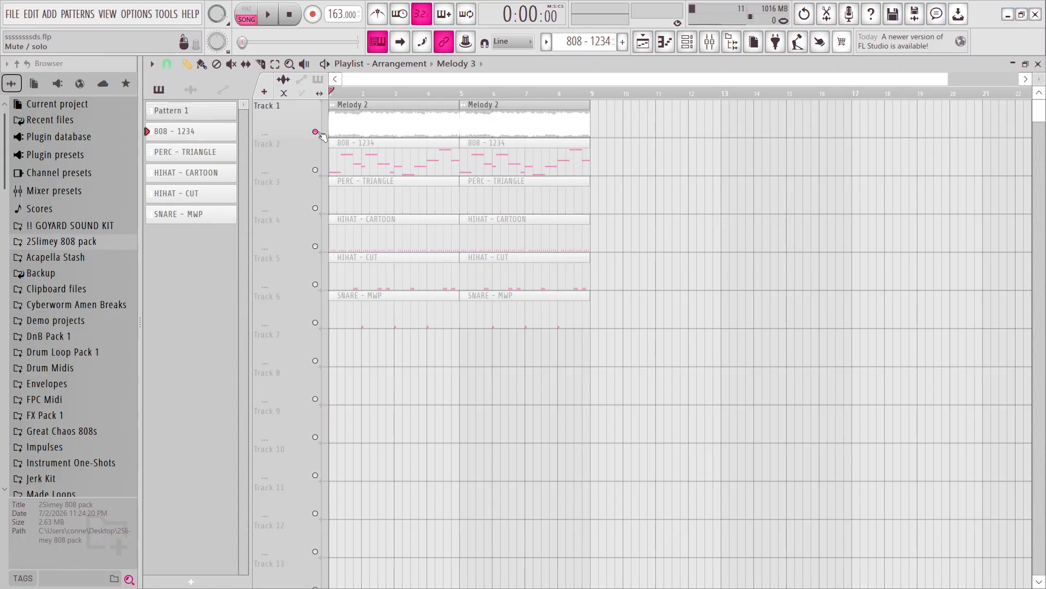
Play the arrangement with the Melody 2 track alone, bring in the 808 track, and unmute all remaining tracks.
key(space)
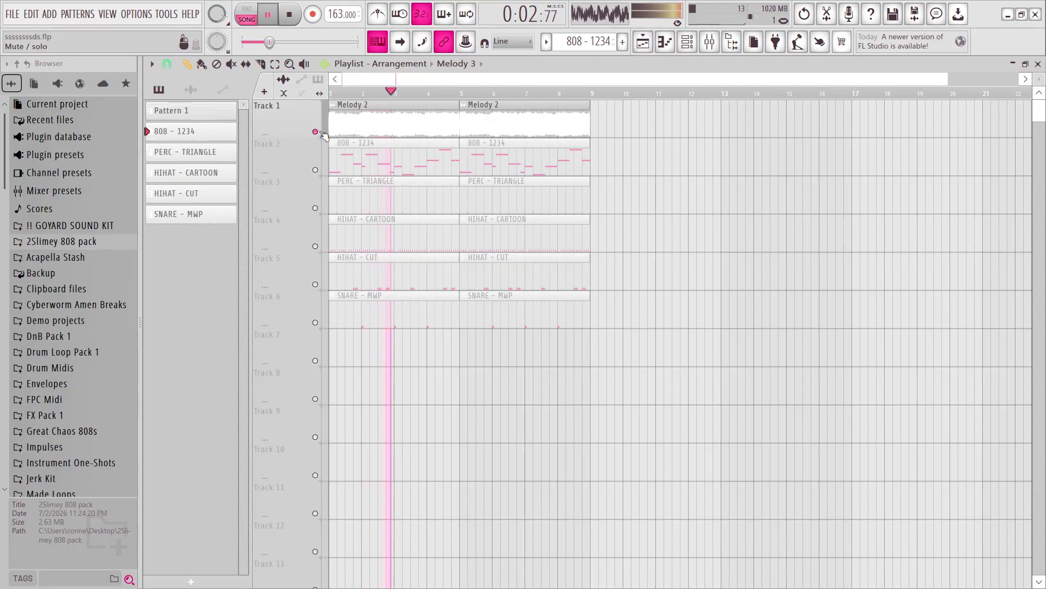
click(315, 170)
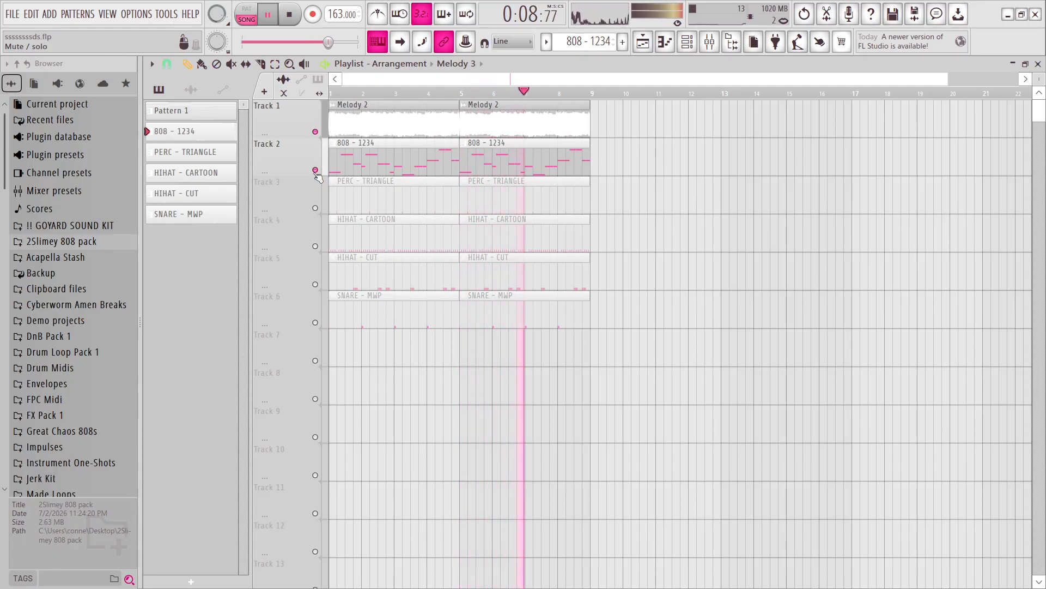
right_click(315, 131)
right_click(315, 131)
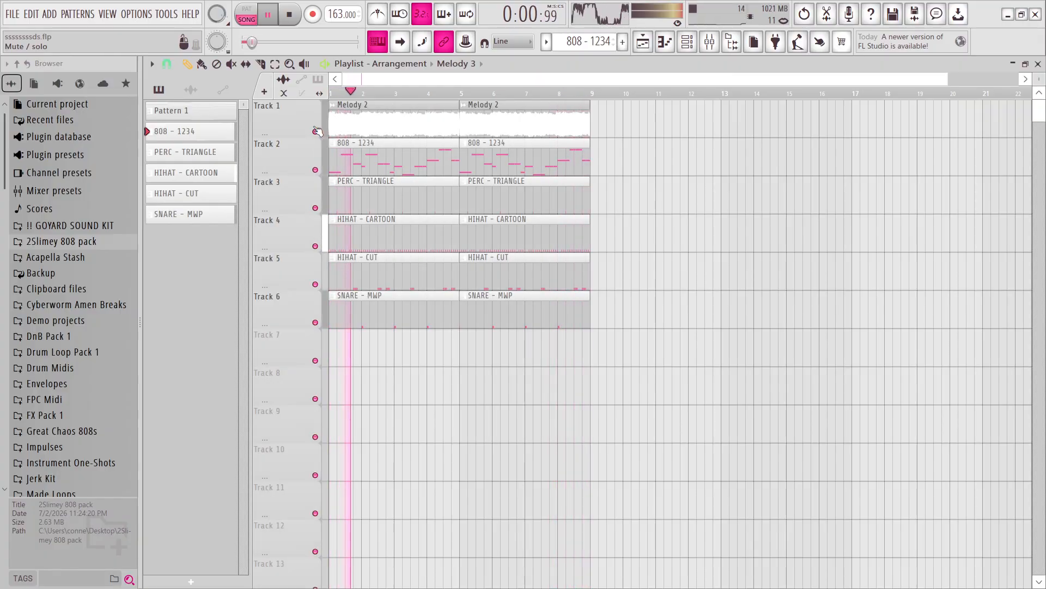
Create a new empty project from a template, discarding the changes to the open project.
click(15, 16)
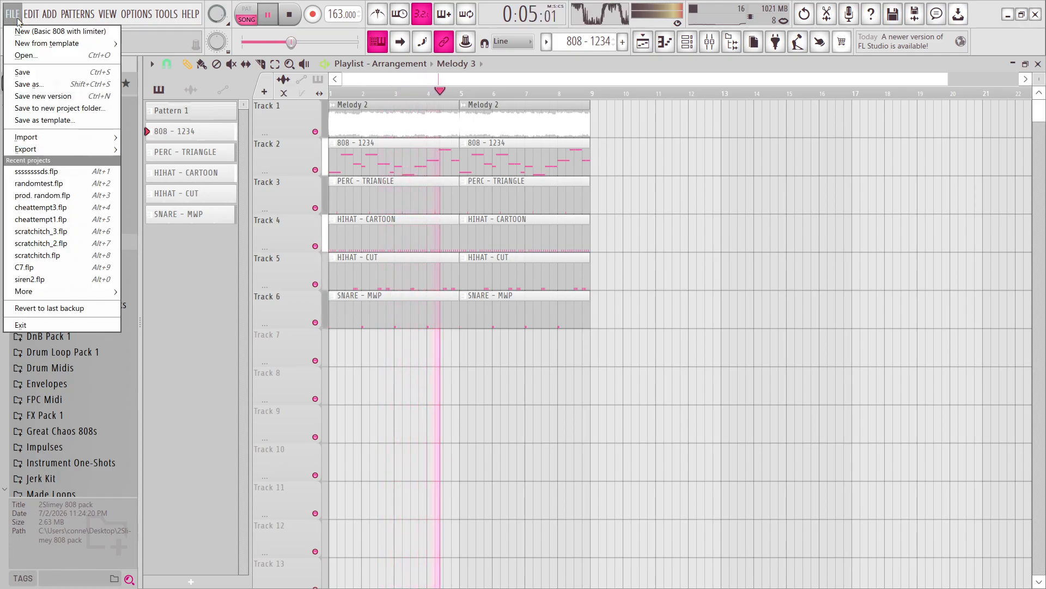
mouse_move(37, 45)
click(164, 125)
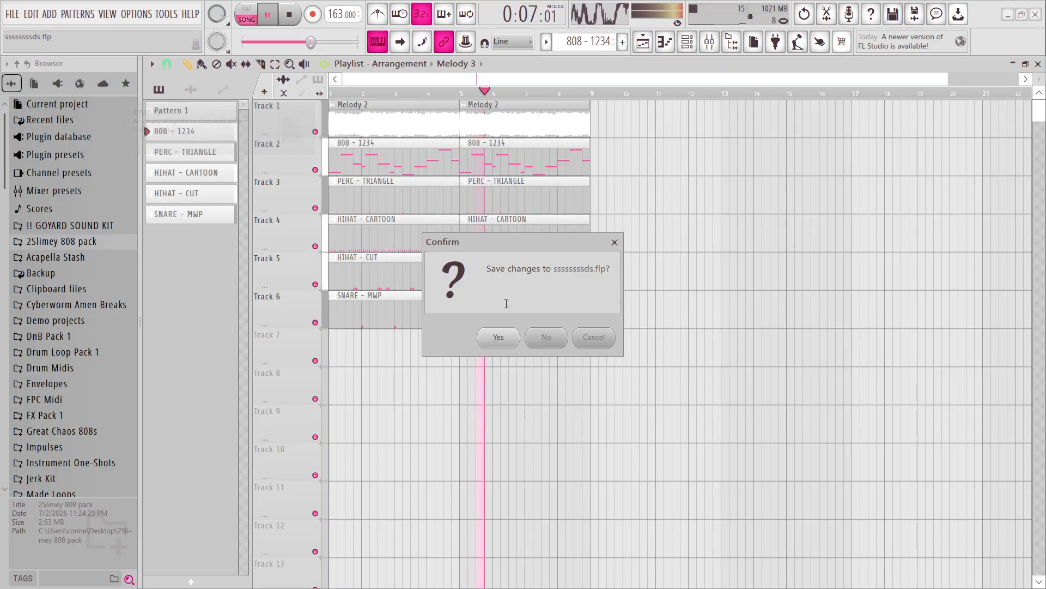
click(543, 334)
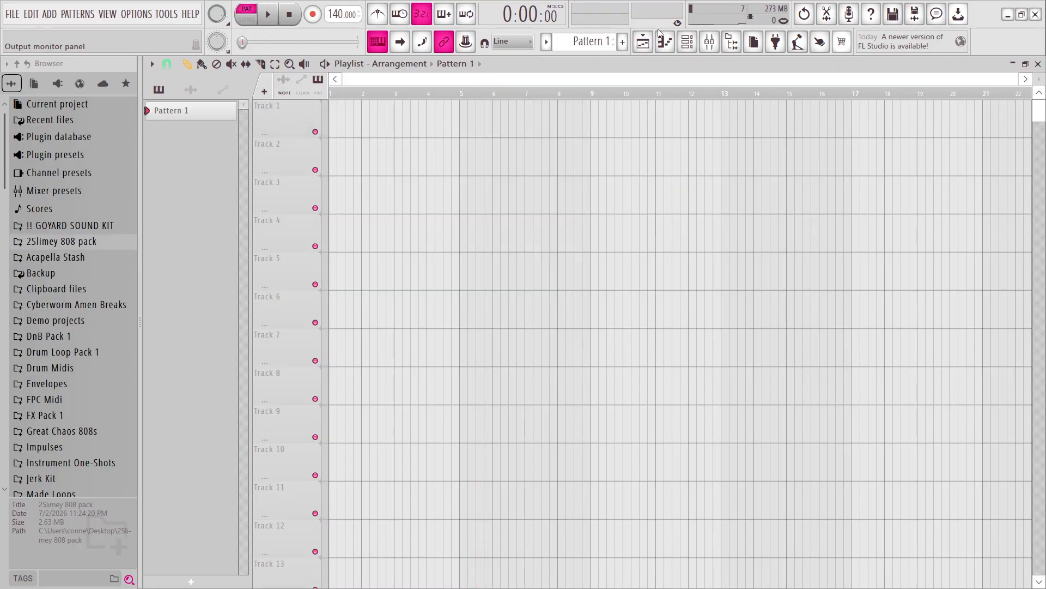
Add a Sytrus synth channel to the Channel rack and load its 3o3ish arp preset.
click(678, 51)
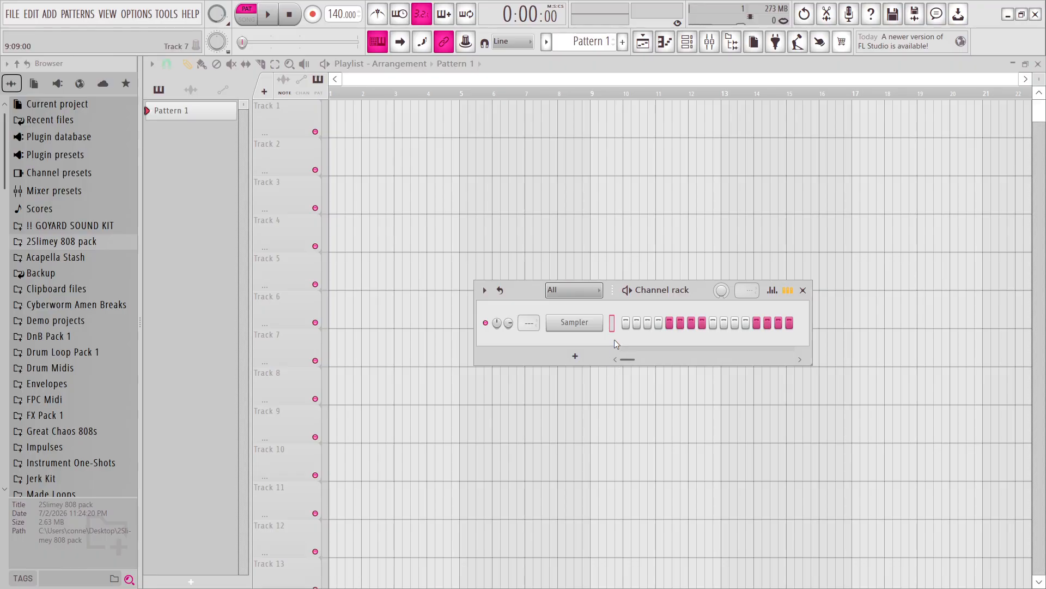
click(581, 359)
click(549, 352)
click(564, 363)
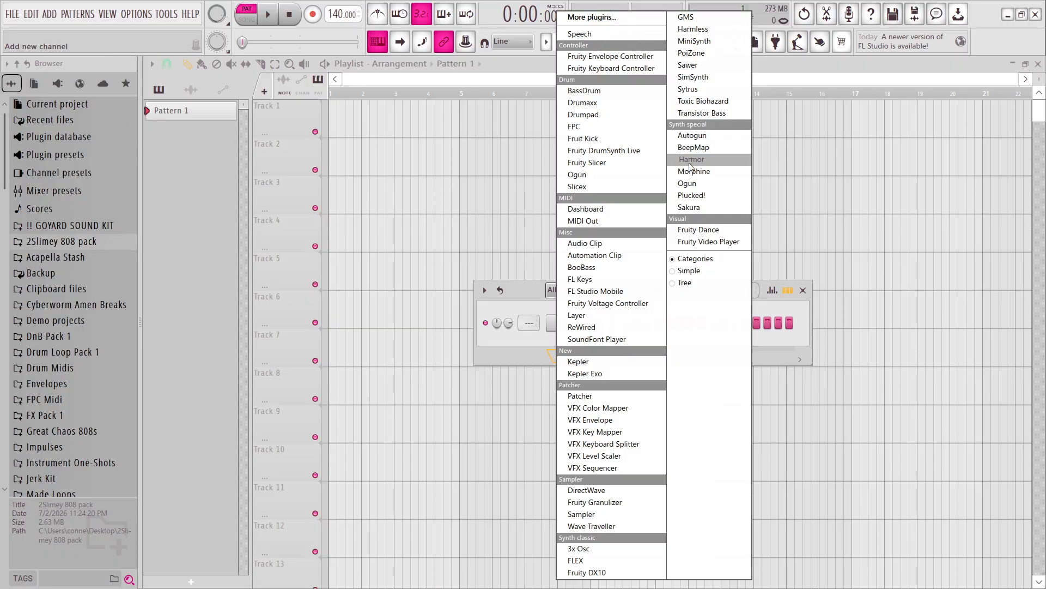
click(713, 92)
click(683, 131)
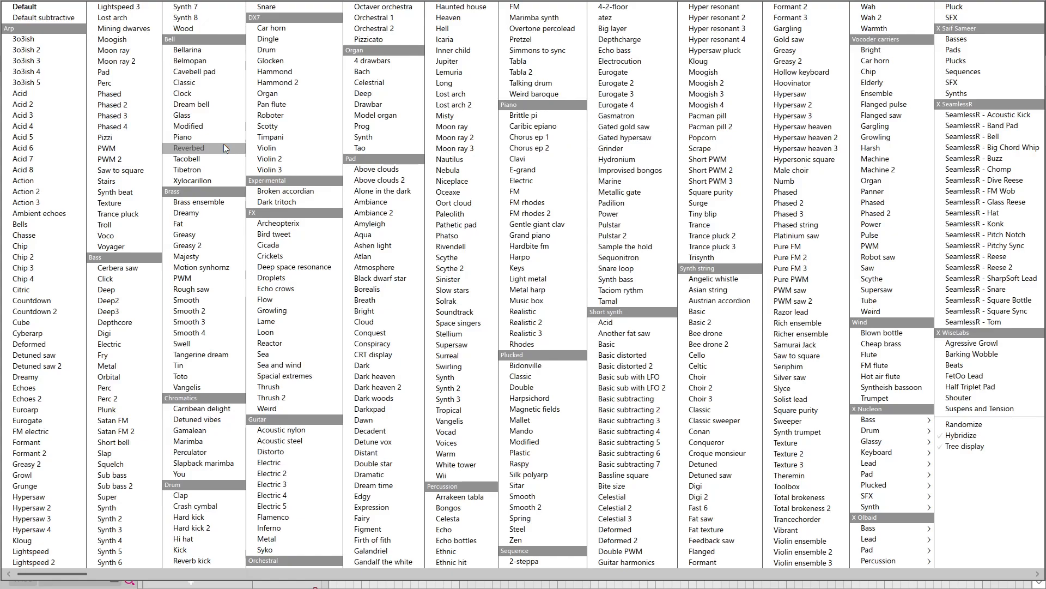
click(30, 40)
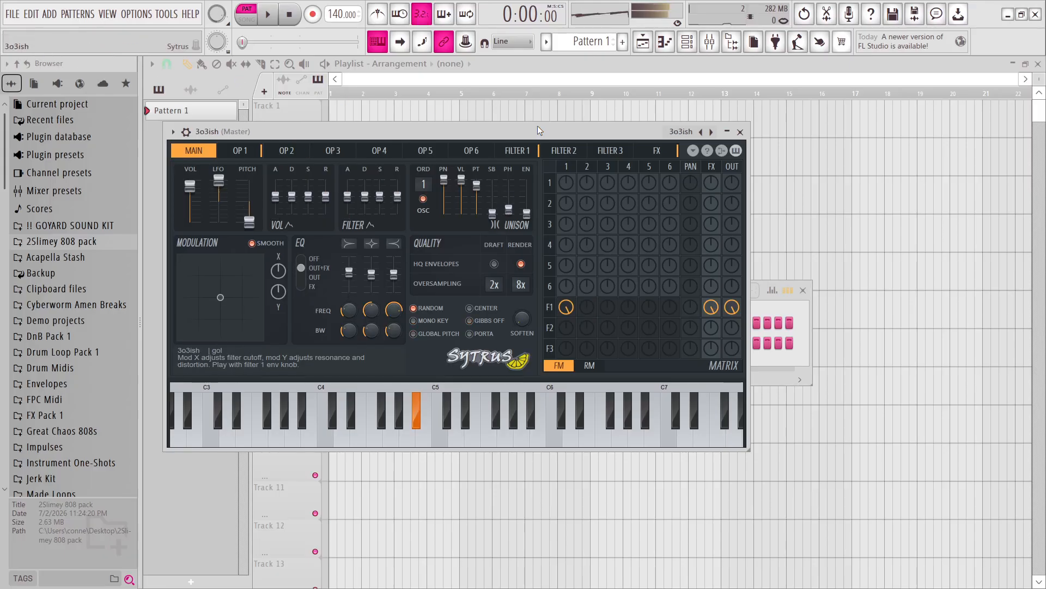
Audition the Sytrus arp presets with a test note, stepping from 3o3ish through Bells, Chip and Cube to Deformed.
click(690, 133)
click(702, 122)
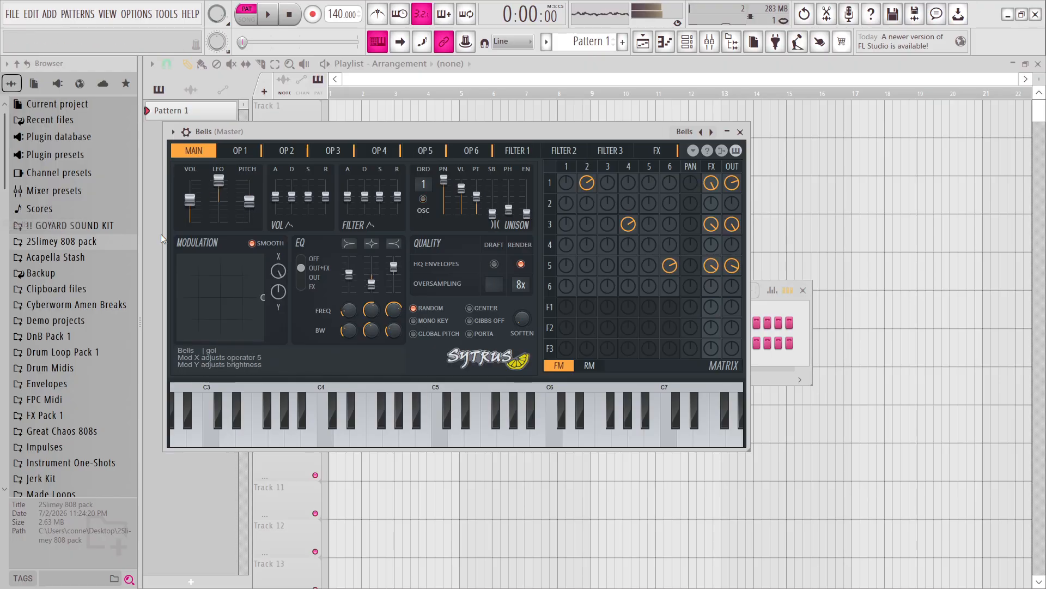
click(711, 132)
click(712, 133)
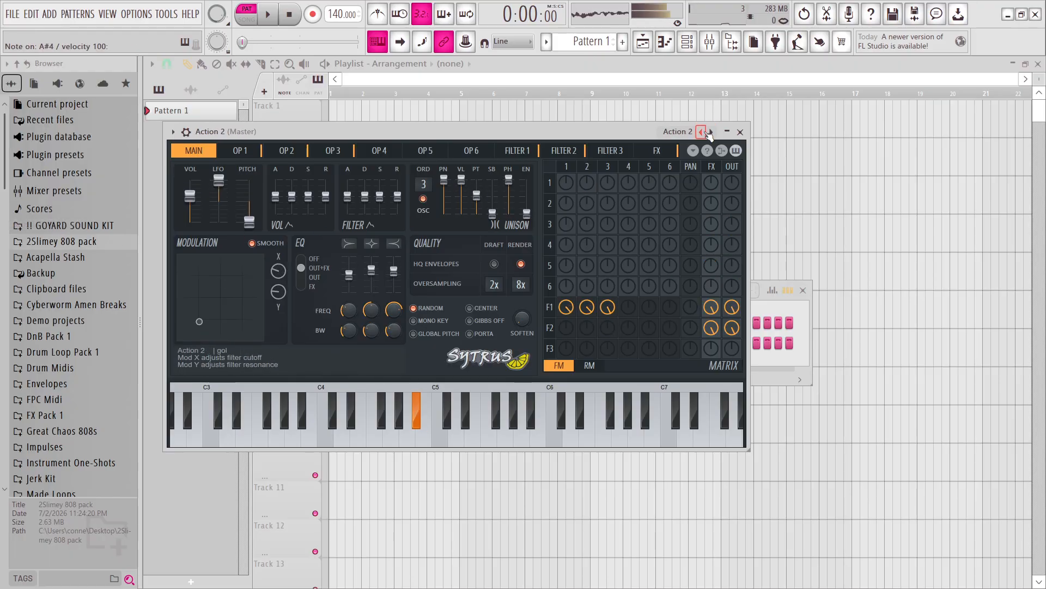
click(713, 132)
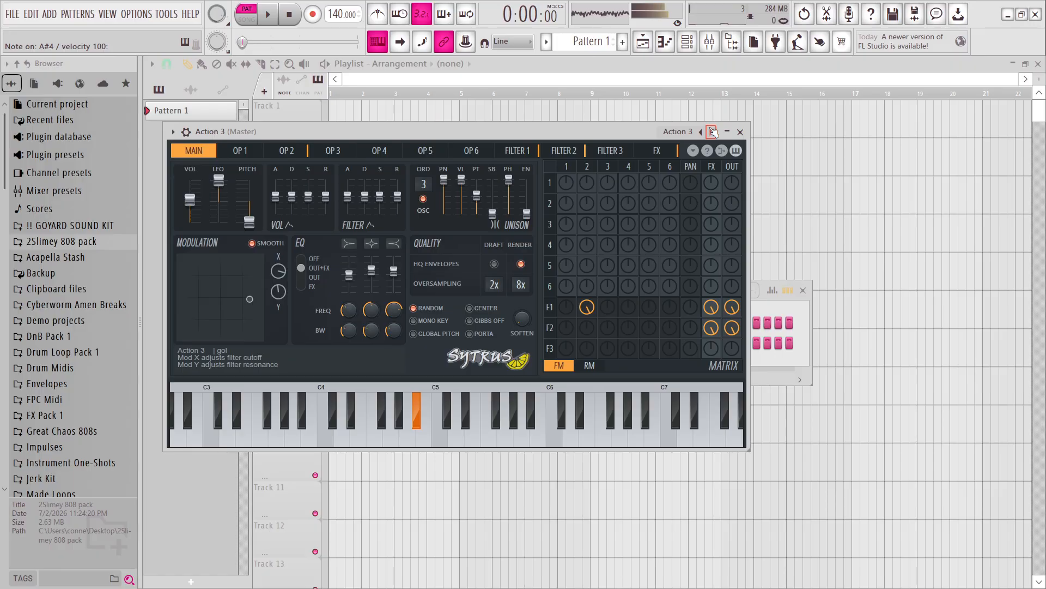
click(712, 133)
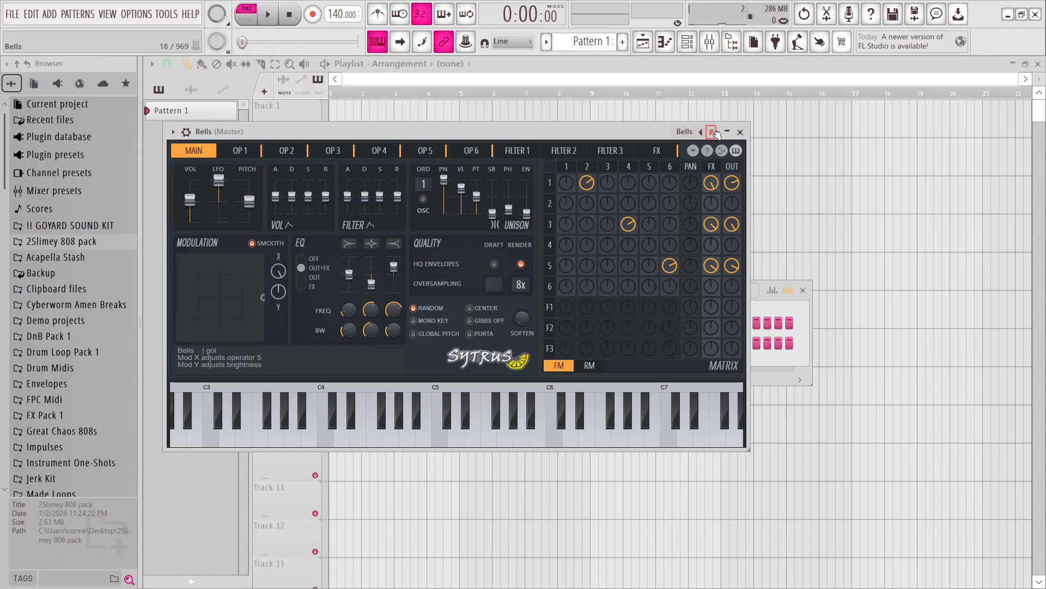
key(j)
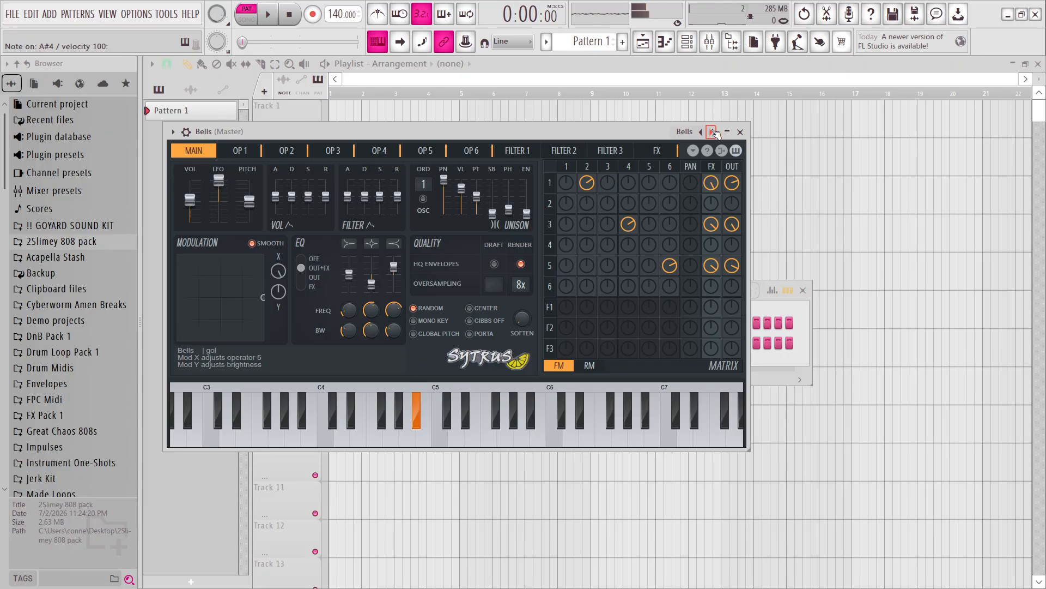
click(713, 132)
click(713, 133)
click(713, 133)
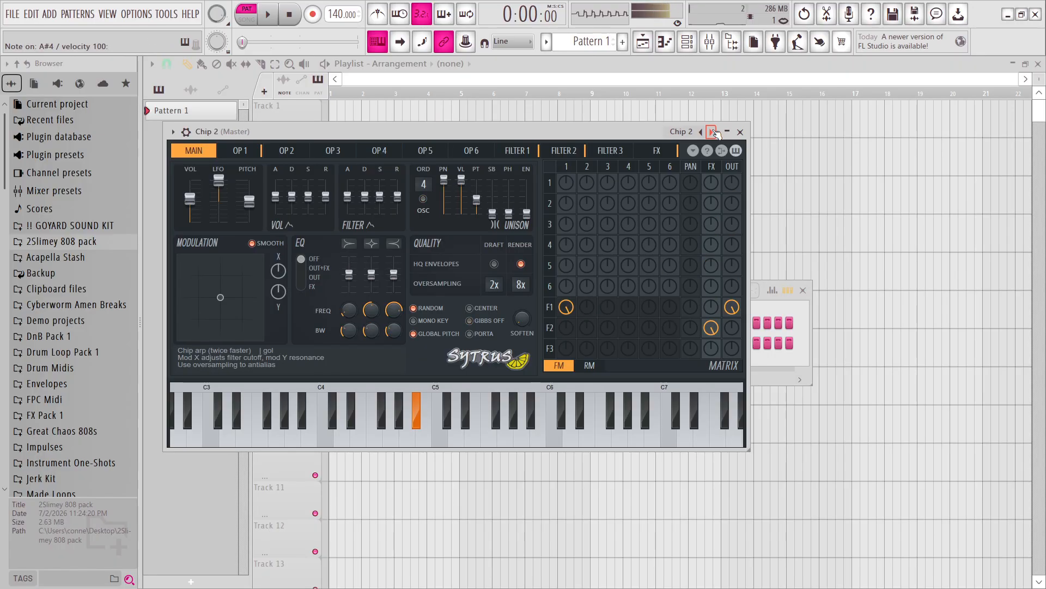
click(713, 133)
click(713, 133)
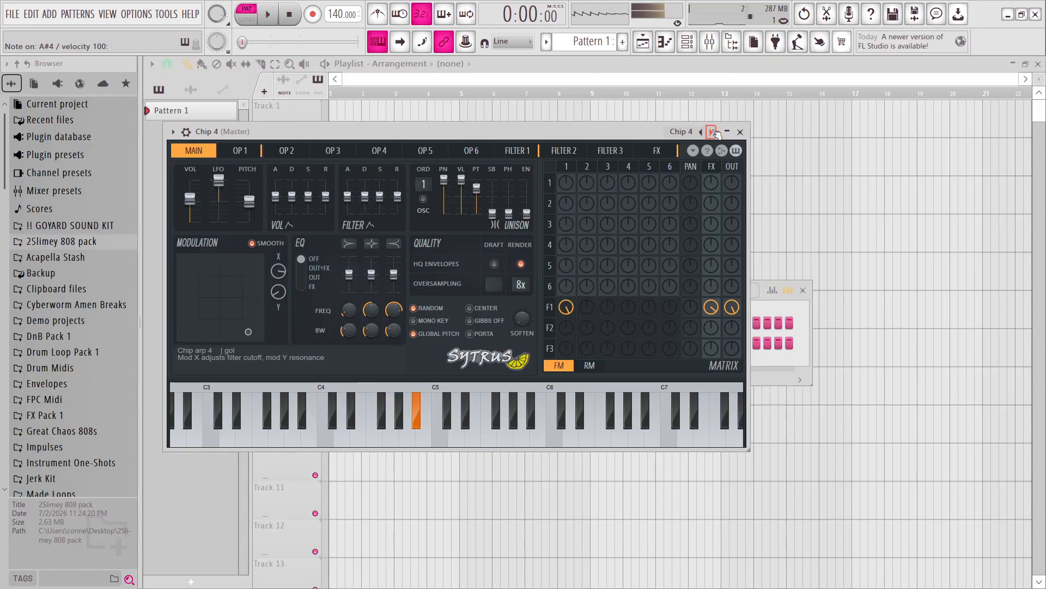
click(712, 132)
click(713, 132)
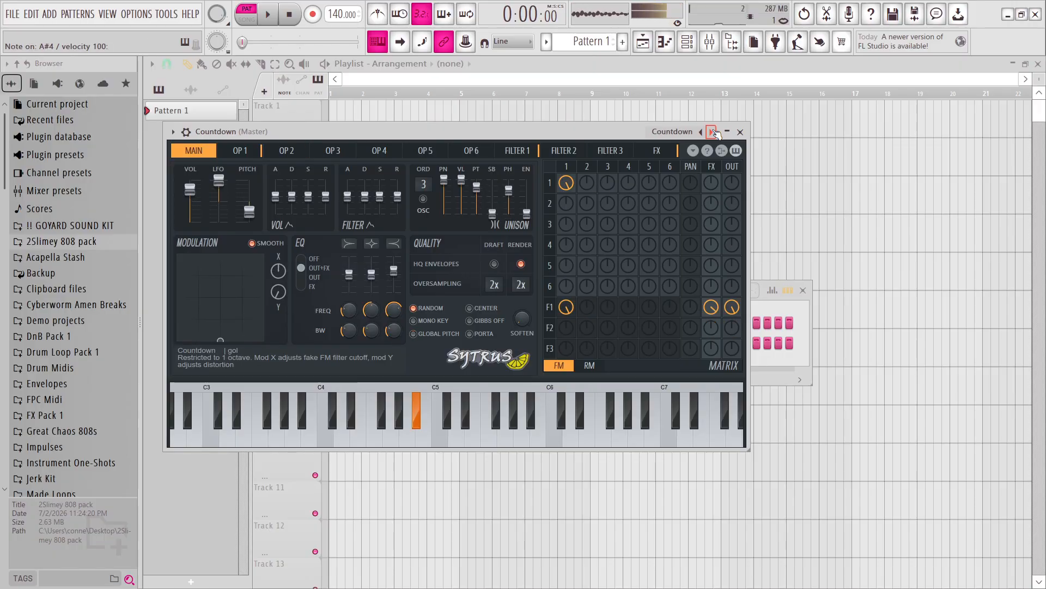
click(713, 132)
click(713, 133)
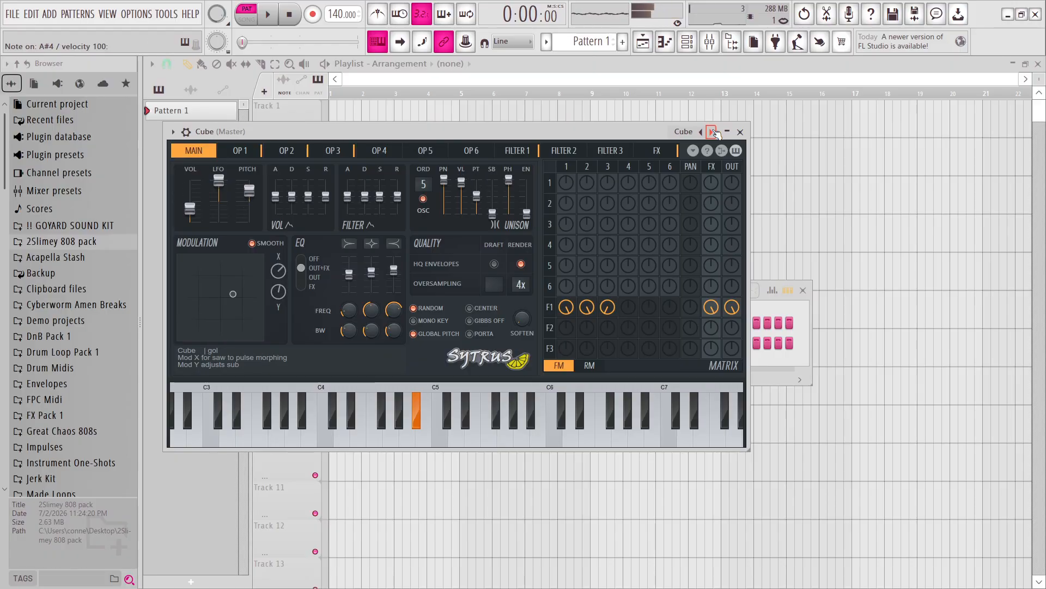
click(712, 133)
click(713, 132)
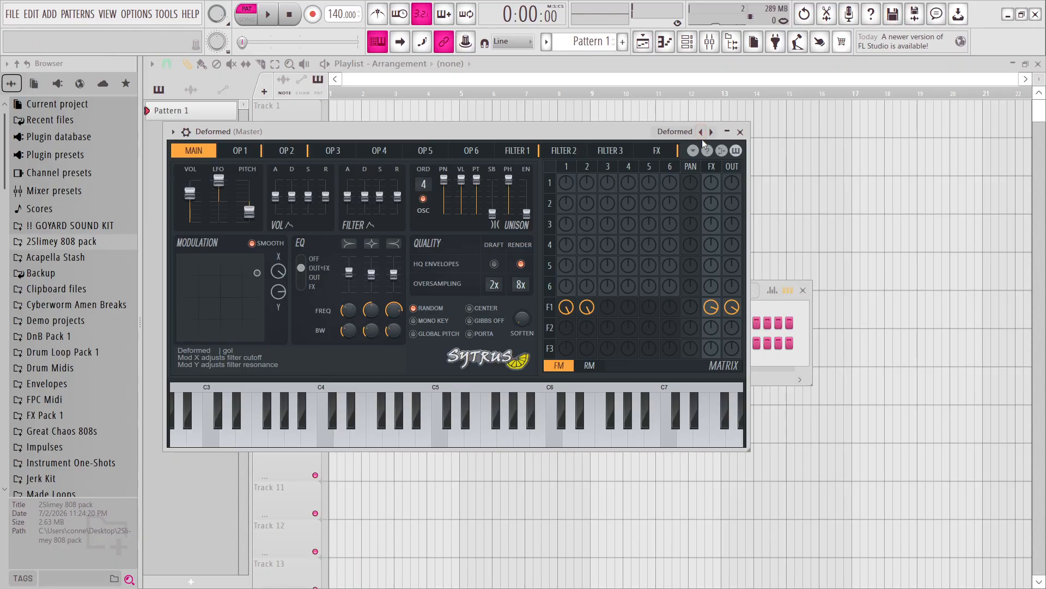
key(j)
key(j)
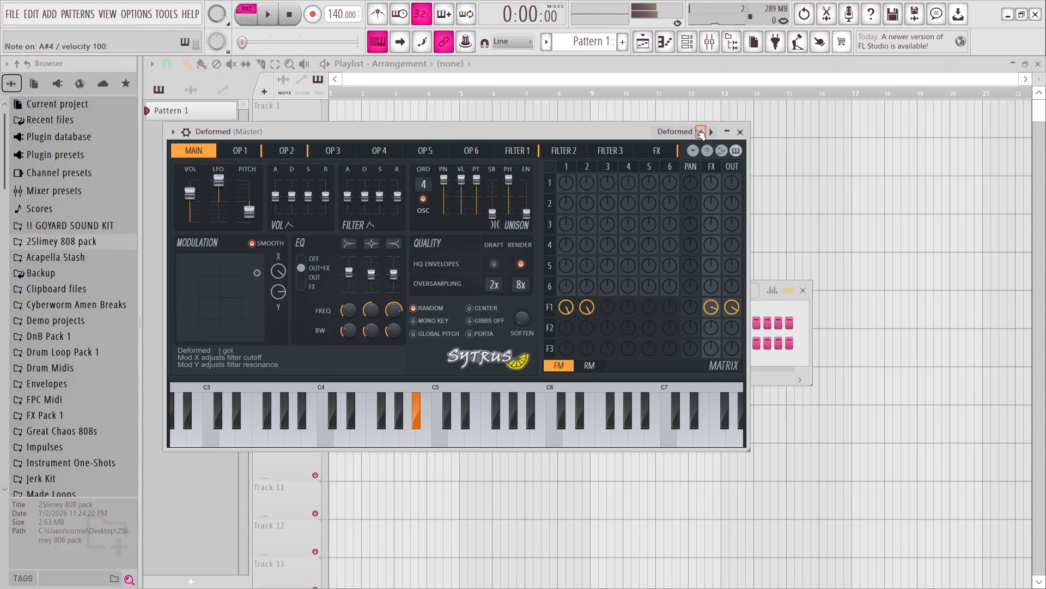
Step back through the Sytrus presets from Deformed to load Chasse, and close the synth window.
click(702, 133)
click(702, 133)
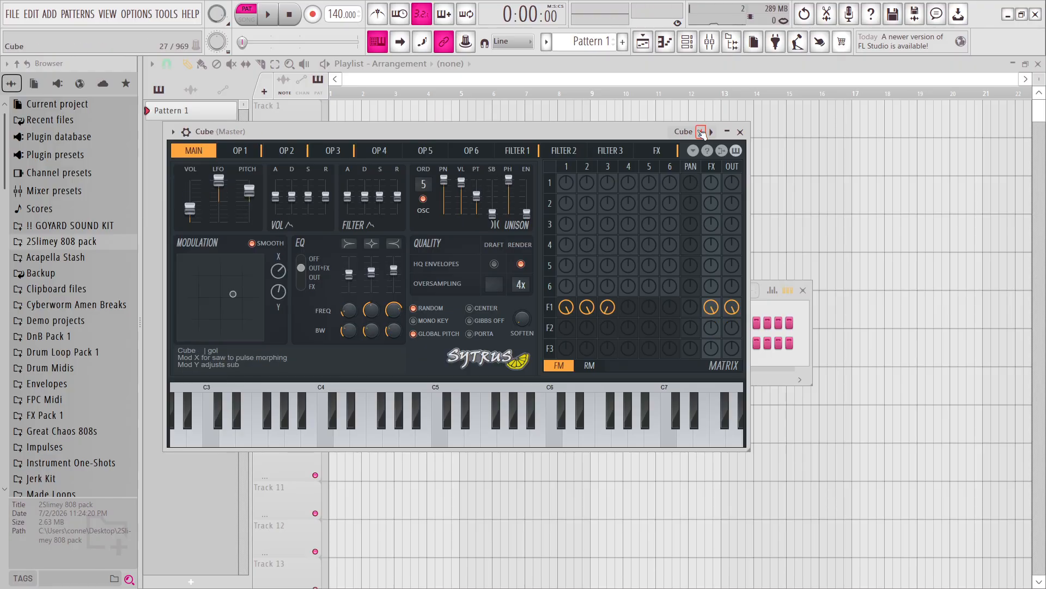
click(701, 133)
click(701, 133)
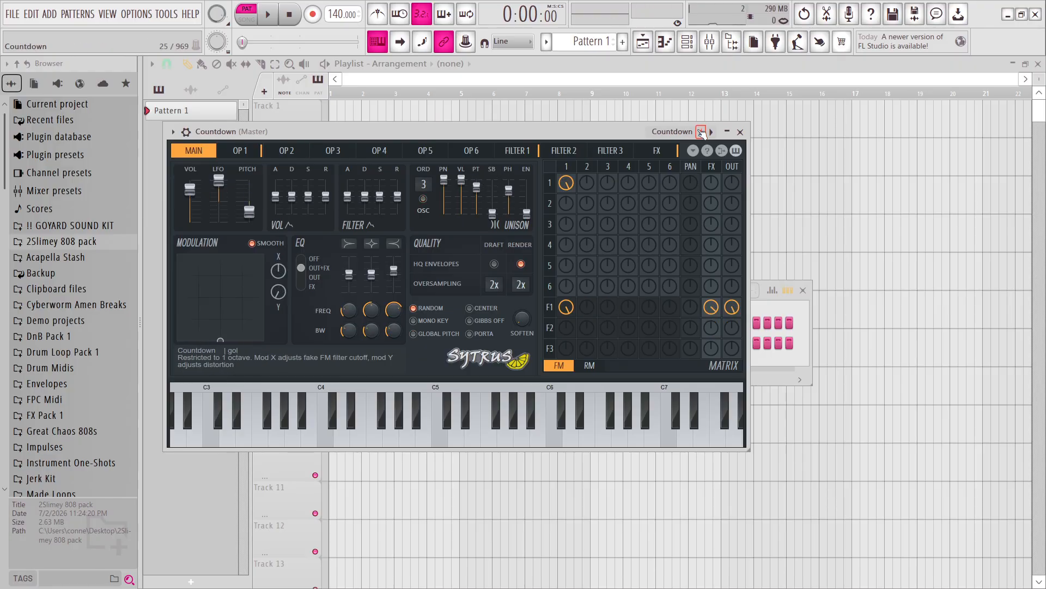
click(702, 132)
click(701, 133)
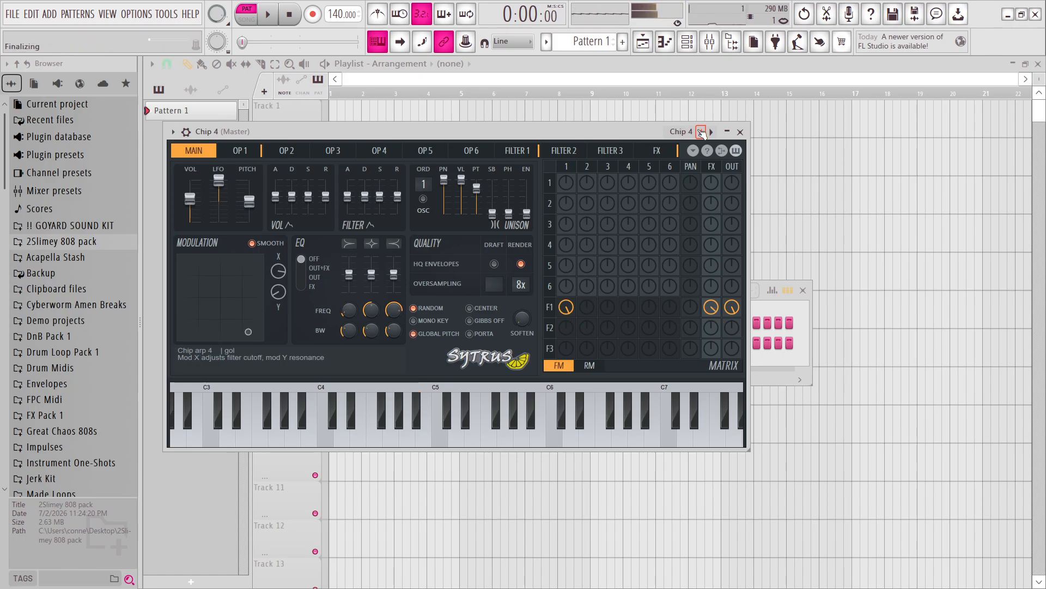
click(702, 132)
click(702, 132)
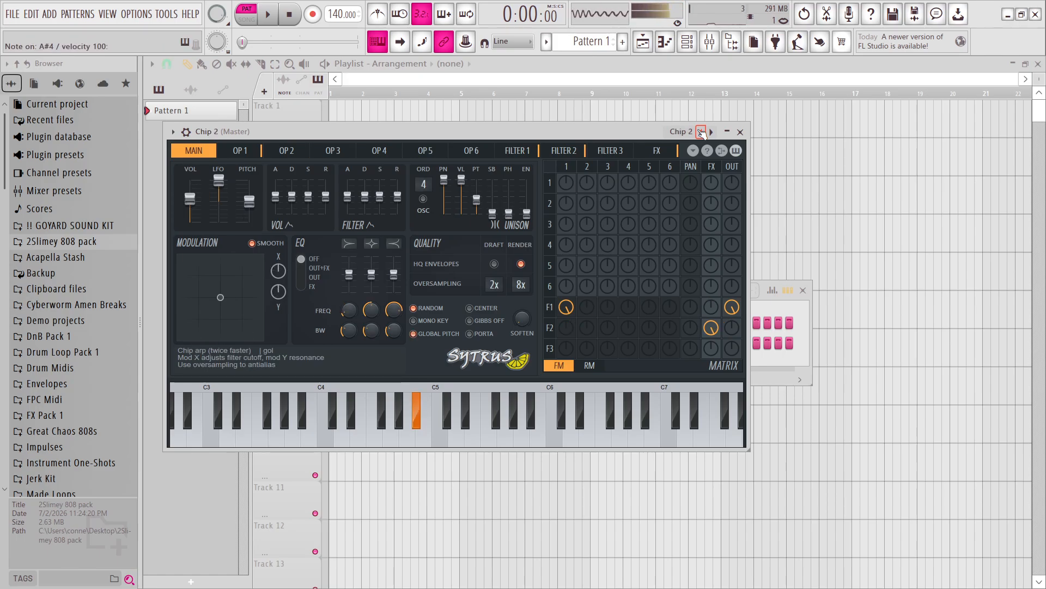
click(701, 132)
key(j)
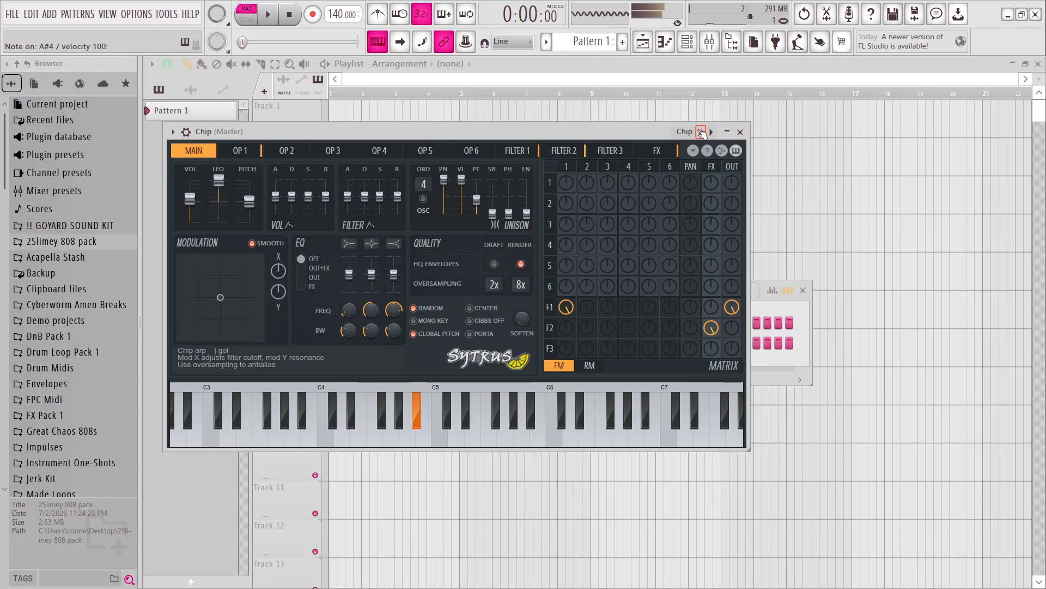
click(701, 133)
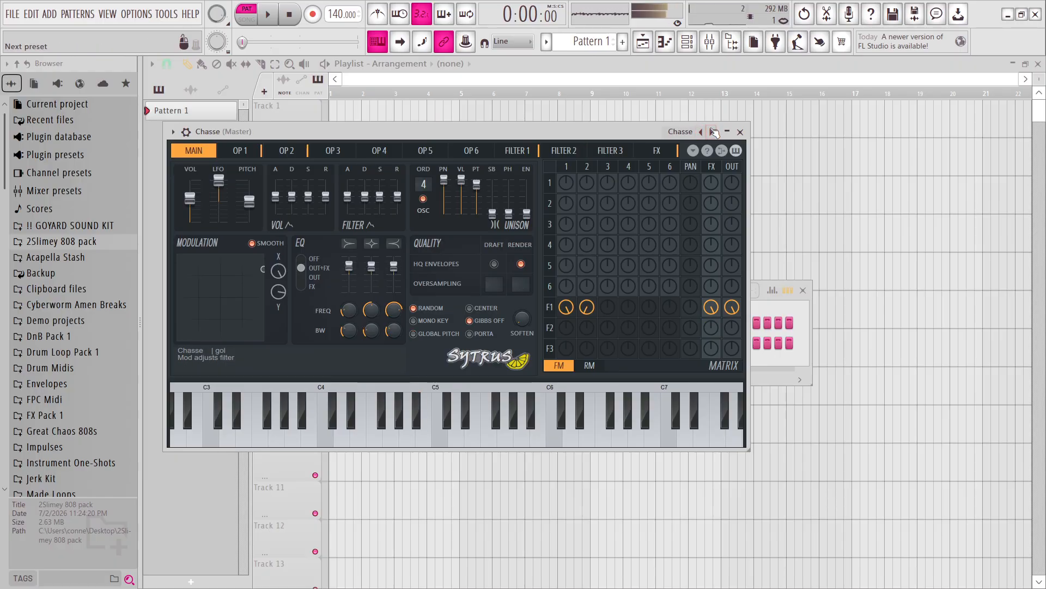
click(740, 132)
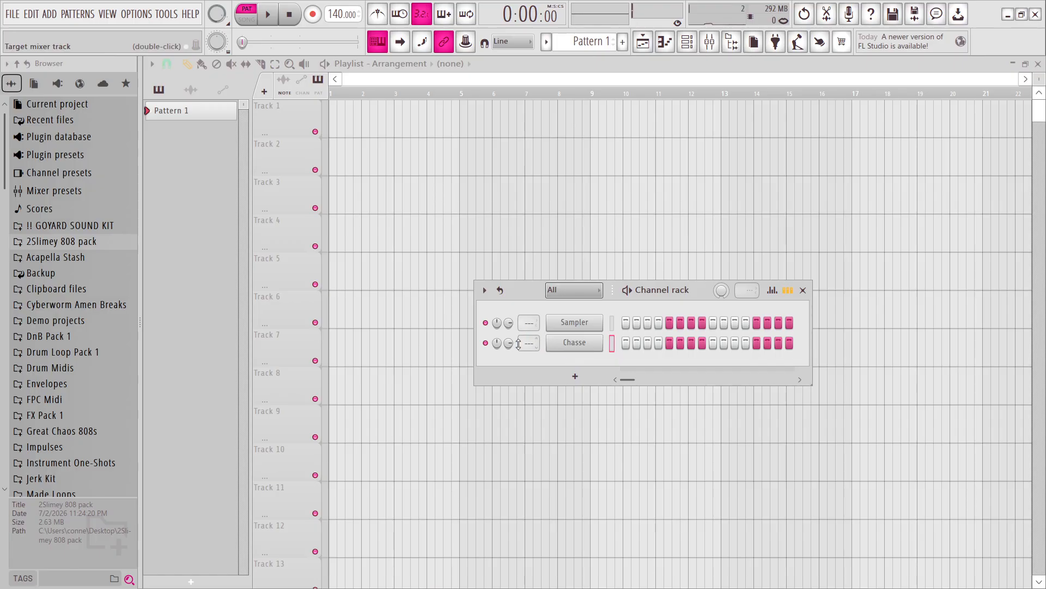
Open the Chasse channel's piano roll and select the first bar on its timeline.
key(F7)
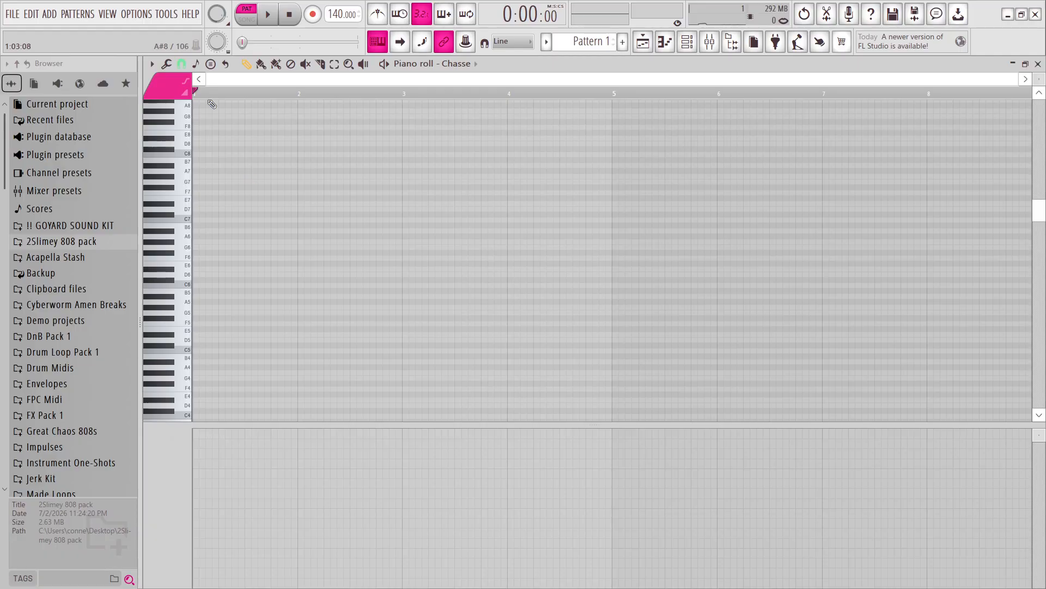
drag(198, 94, 299, 116)
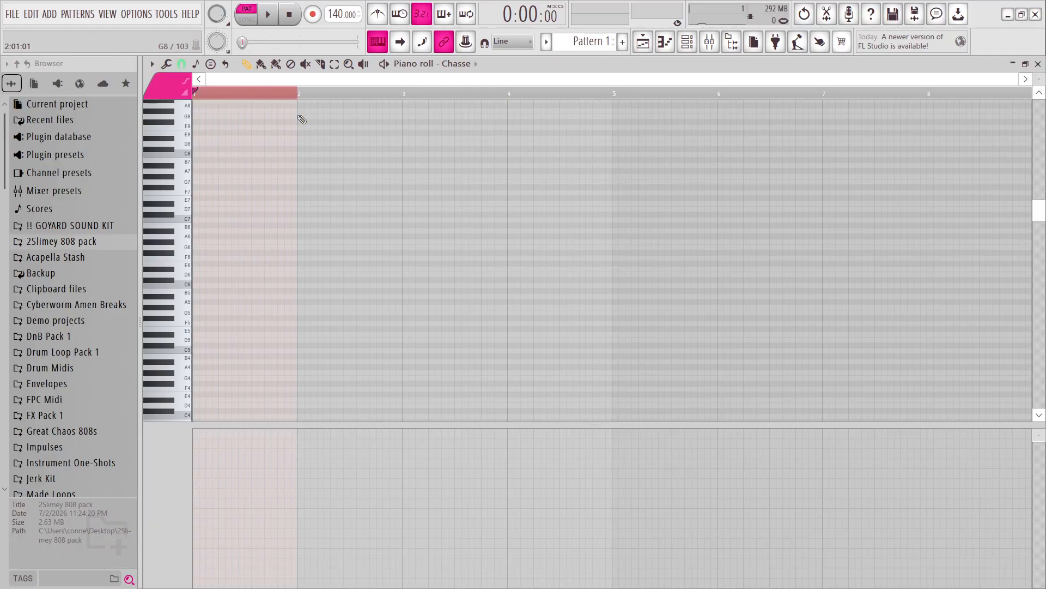
Open the piano roll randomizer to generate random notes in the selected first bar.
click(166, 63)
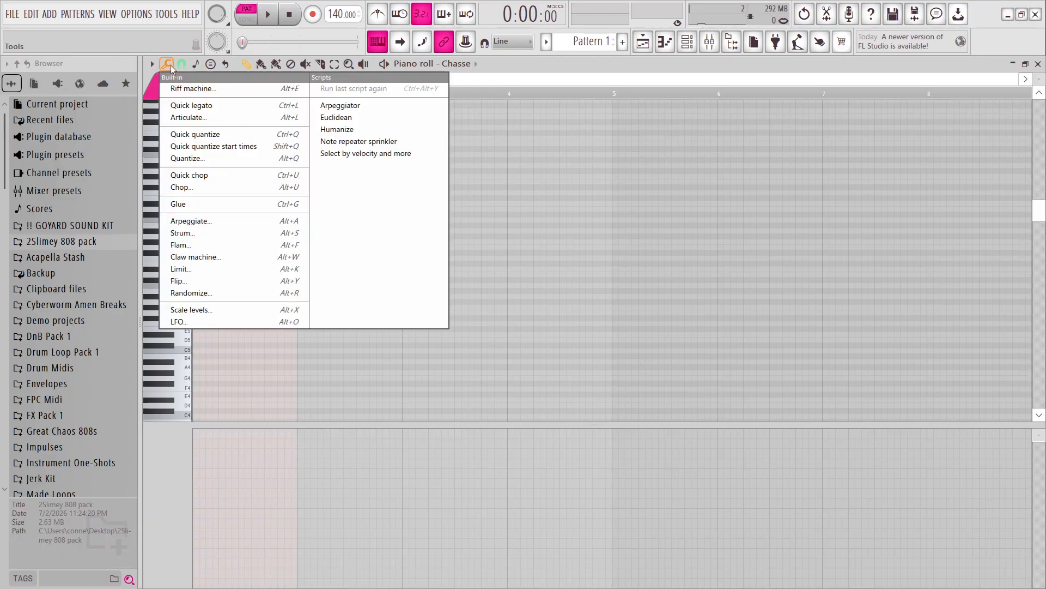
click(180, 280)
click(569, 251)
scroll(283, 300, up, 3)
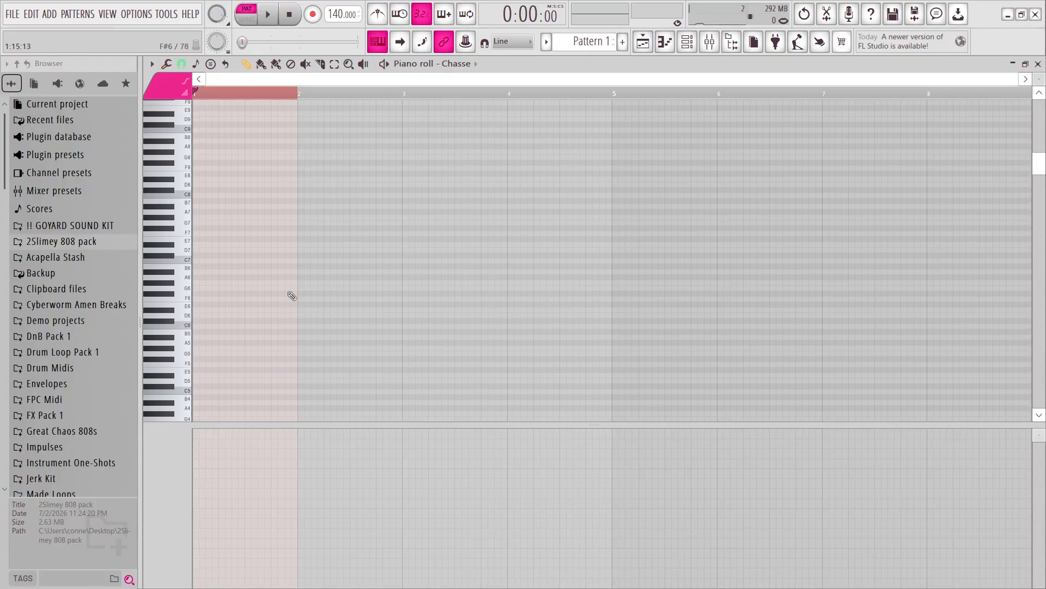
click(166, 64)
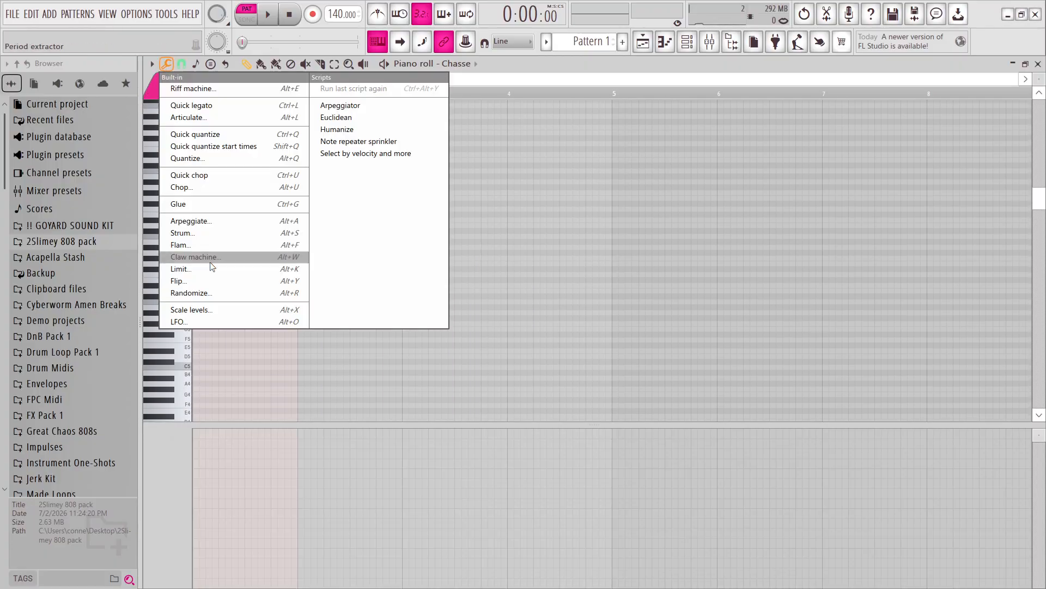
click(213, 292)
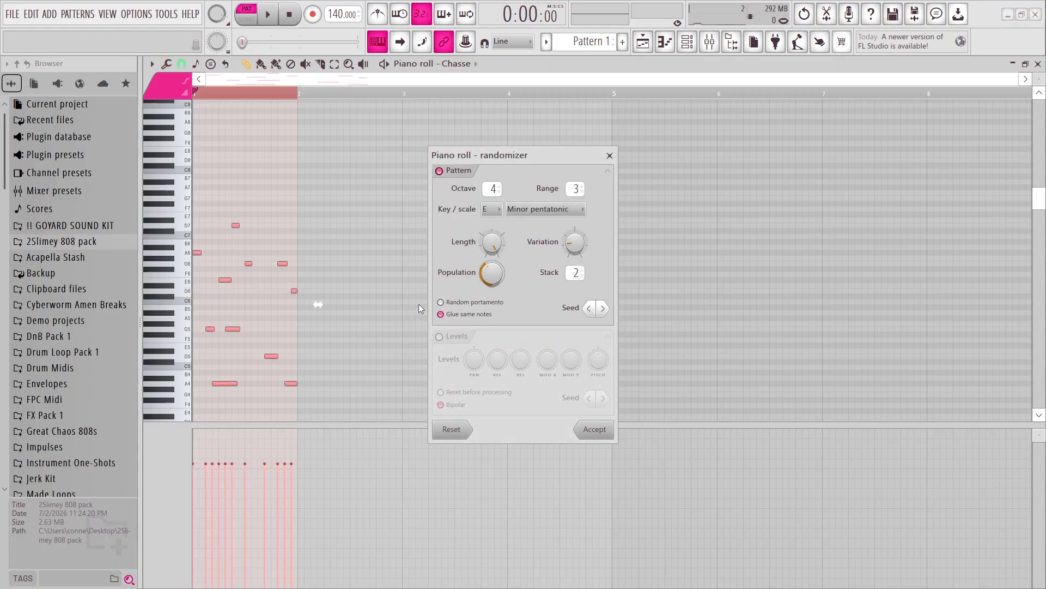
Try the Major and Minor Natural (Aeolian) scales in the randomizer and return to Minor pentatonic in E.
click(481, 209)
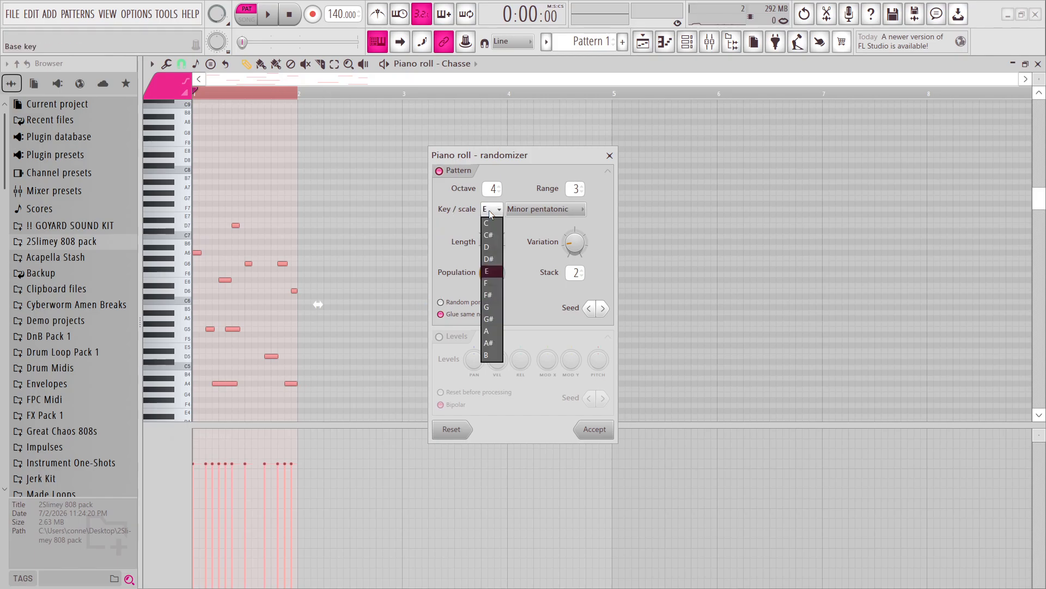
click(491, 229)
click(532, 210)
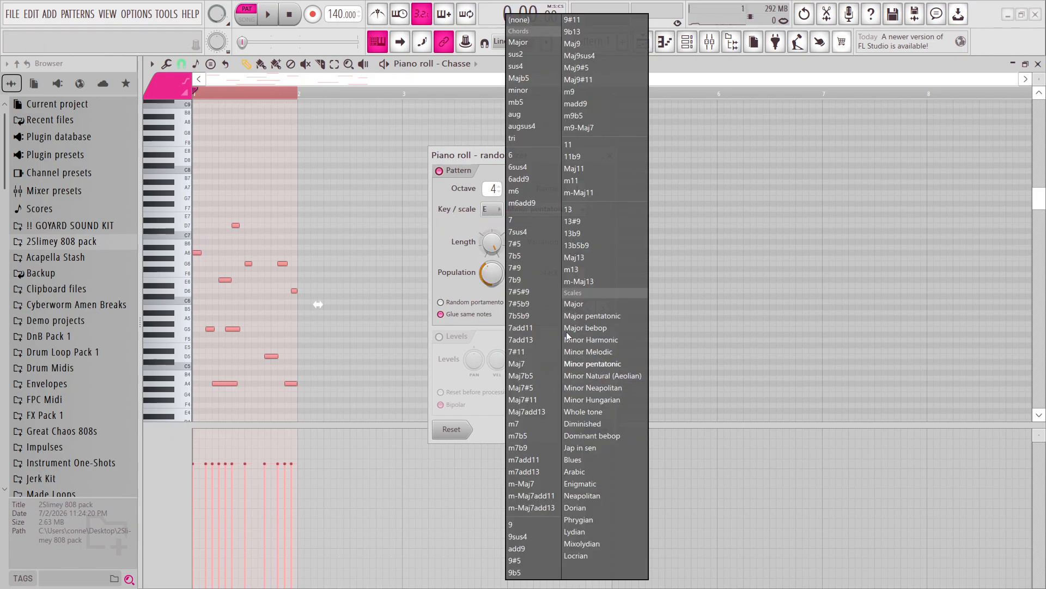
click(492, 285)
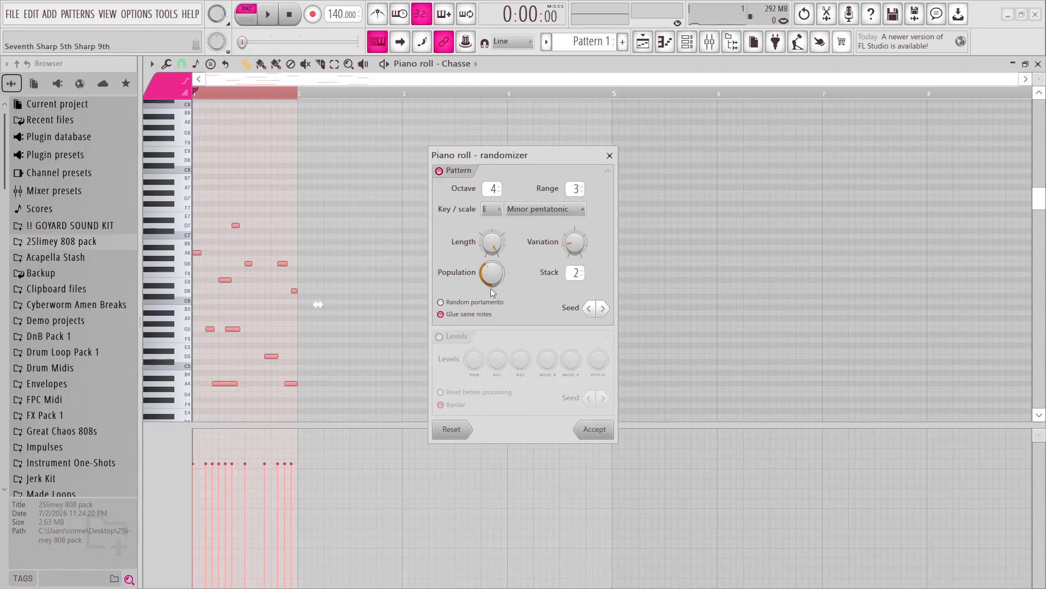
click(552, 206)
click(586, 309)
click(545, 209)
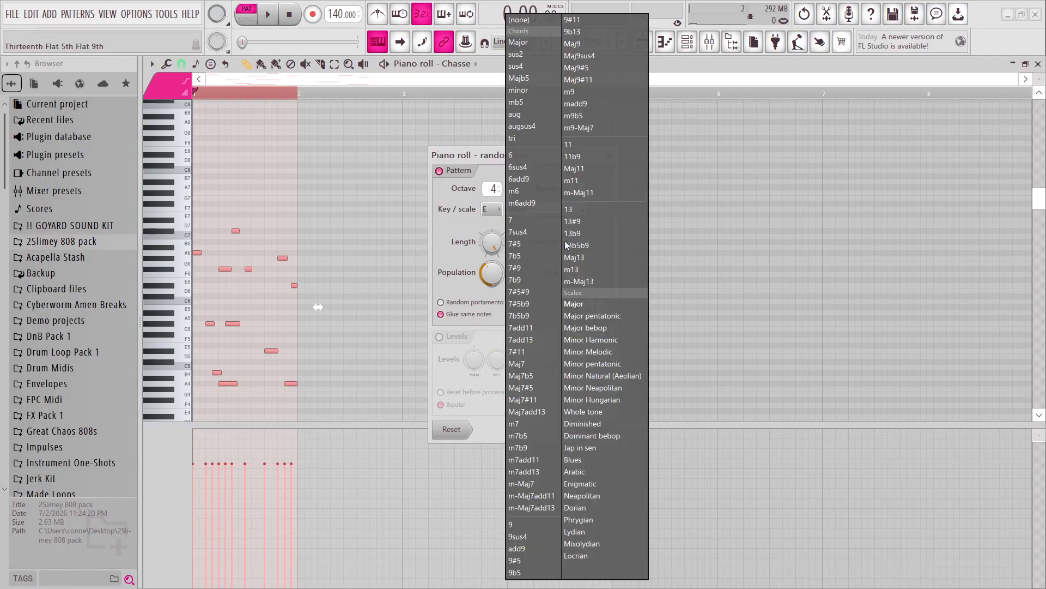
click(590, 374)
click(558, 208)
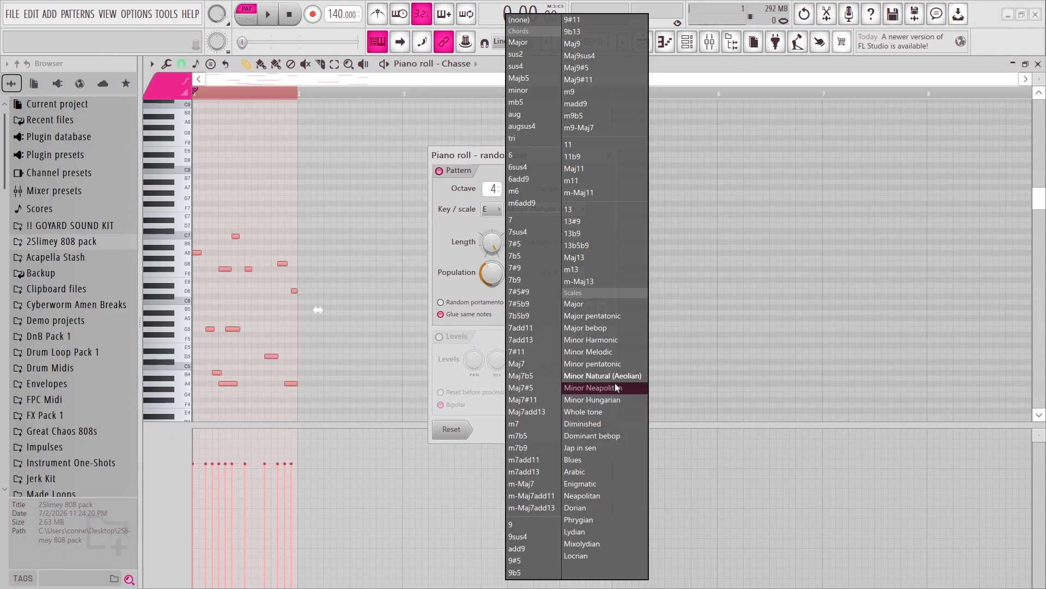
click(610, 364)
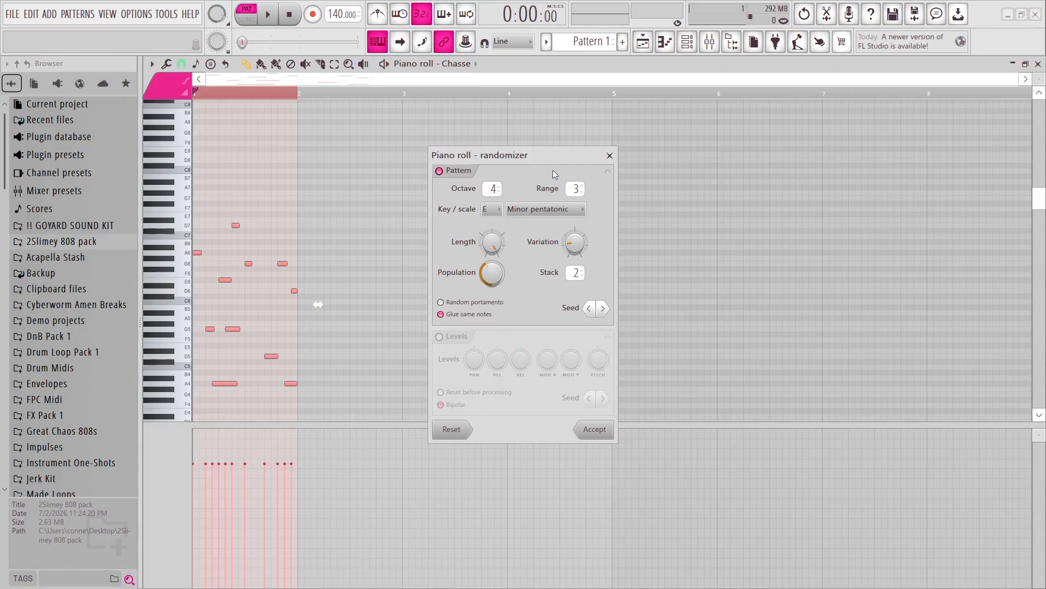
Audition new randomizer patterns by advancing the seed six times during playback, and accept the last one.
key(space)
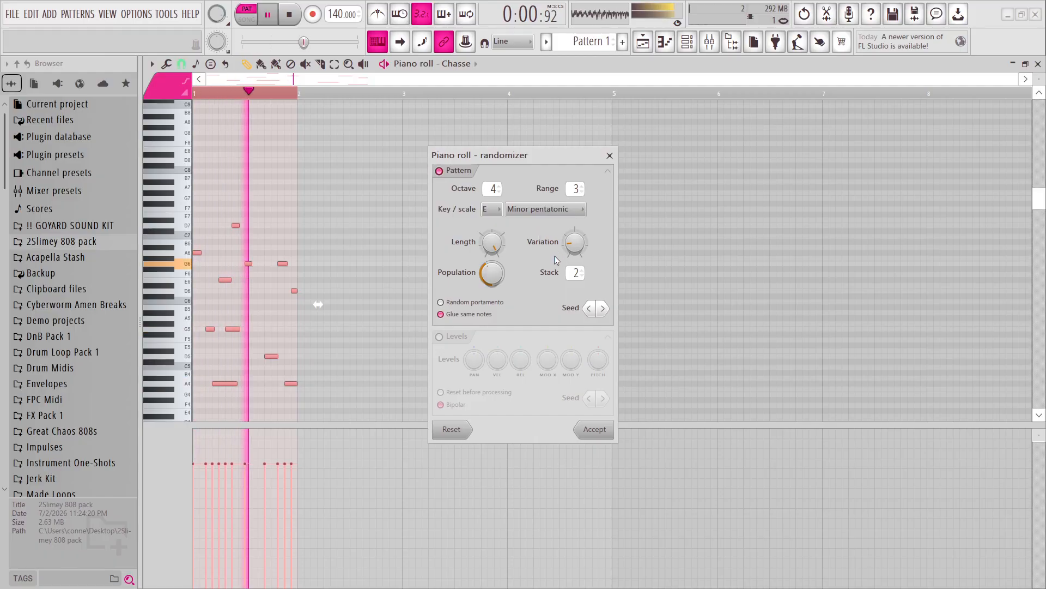
click(604, 308)
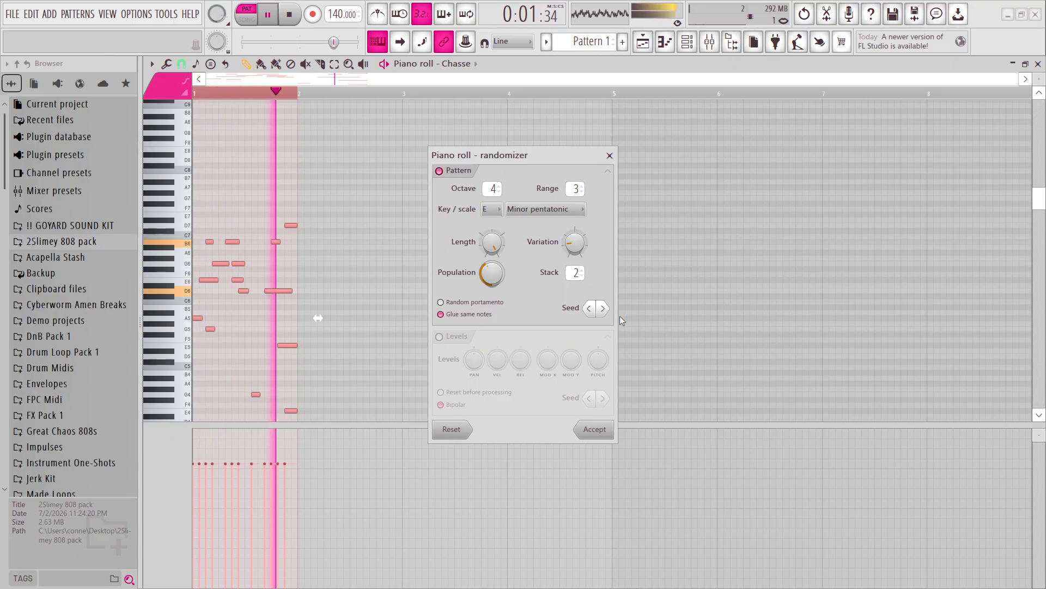
click(605, 308)
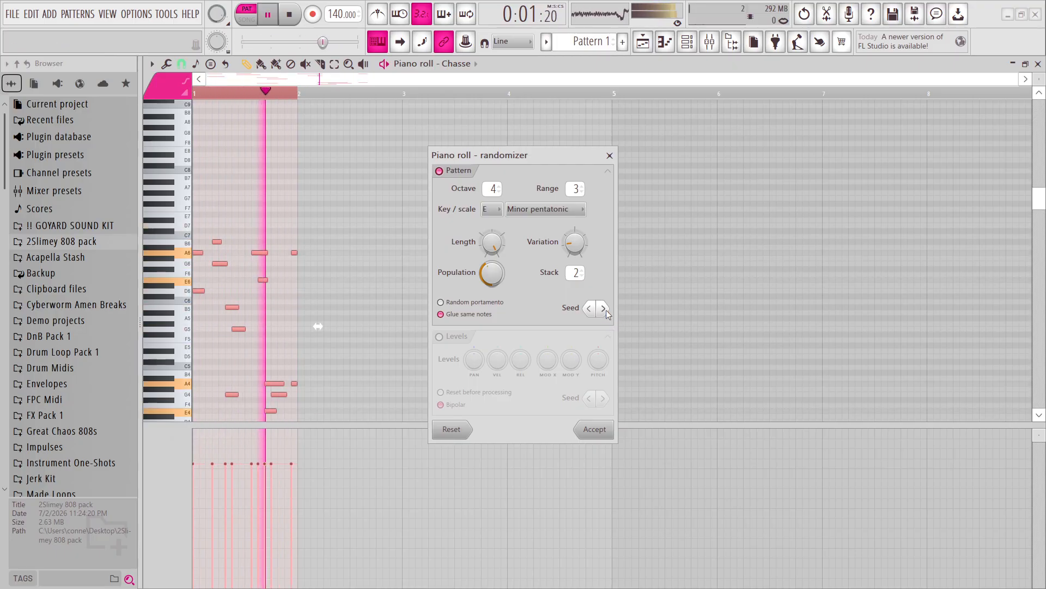
click(606, 307)
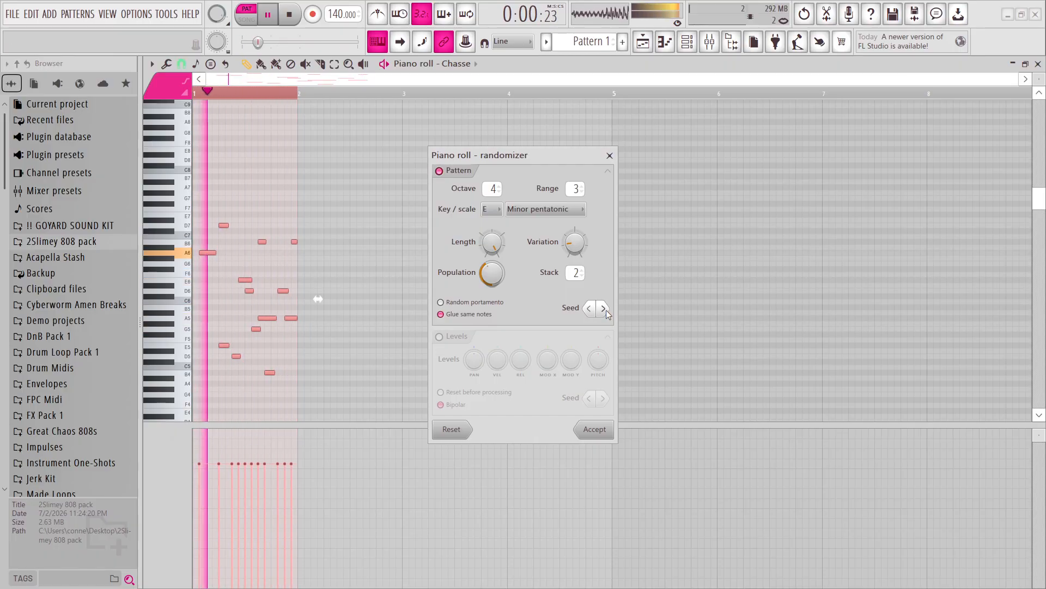
click(604, 309)
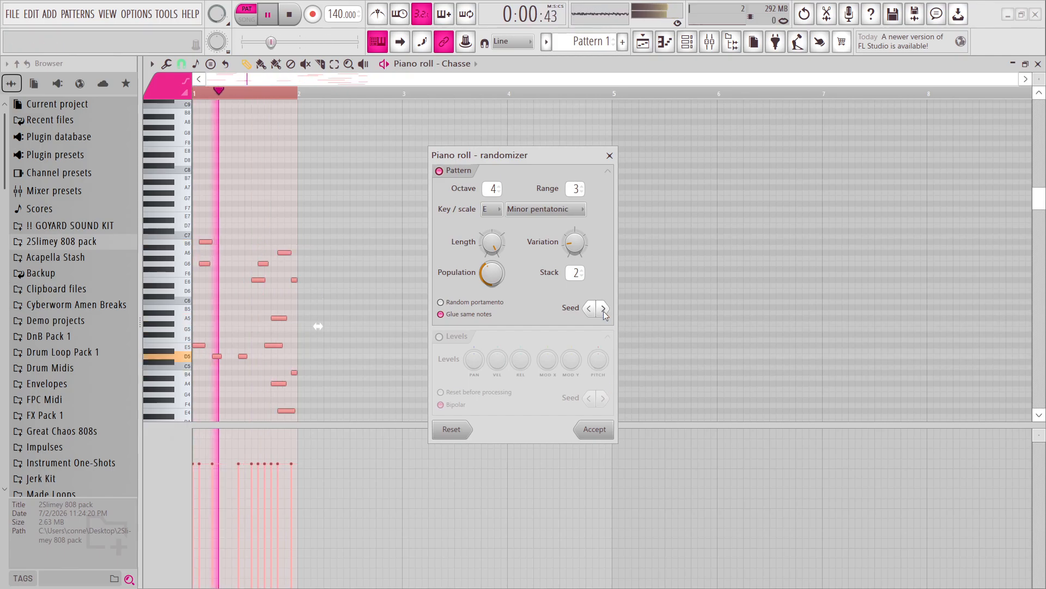
click(603, 309)
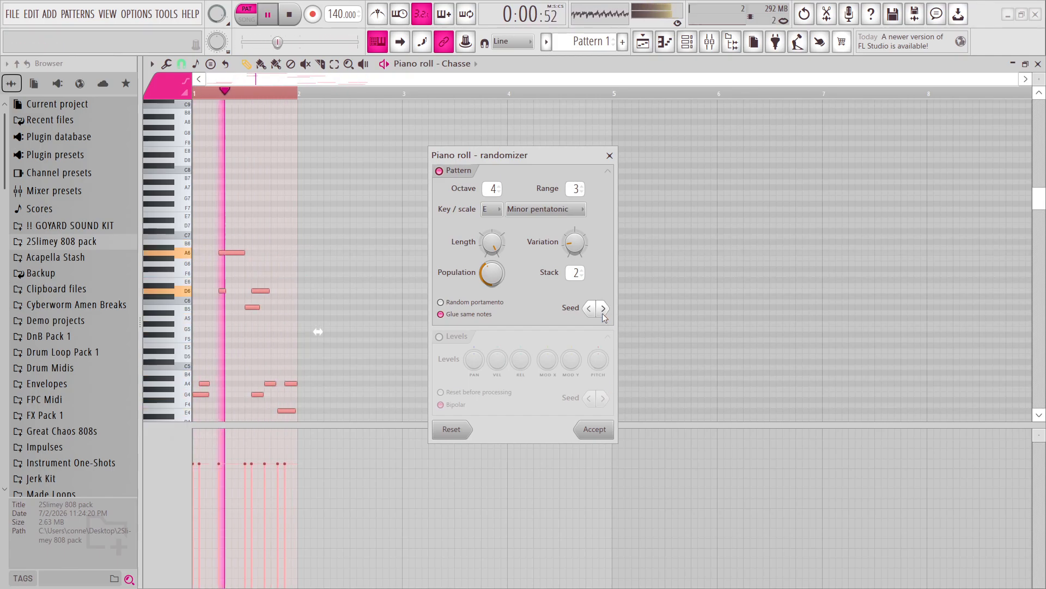
click(603, 309)
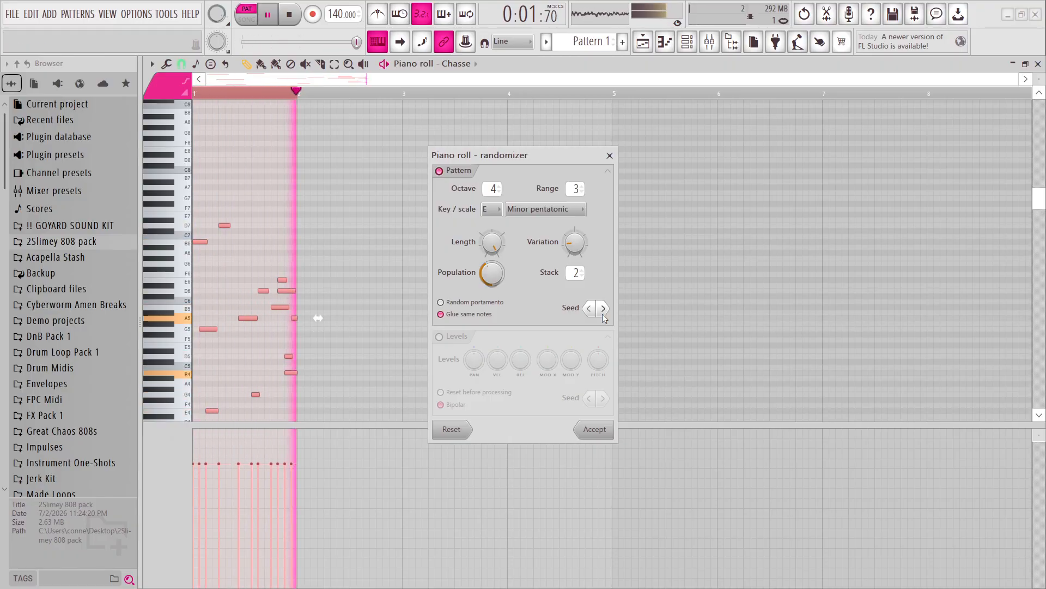
key(space)
click(594, 428)
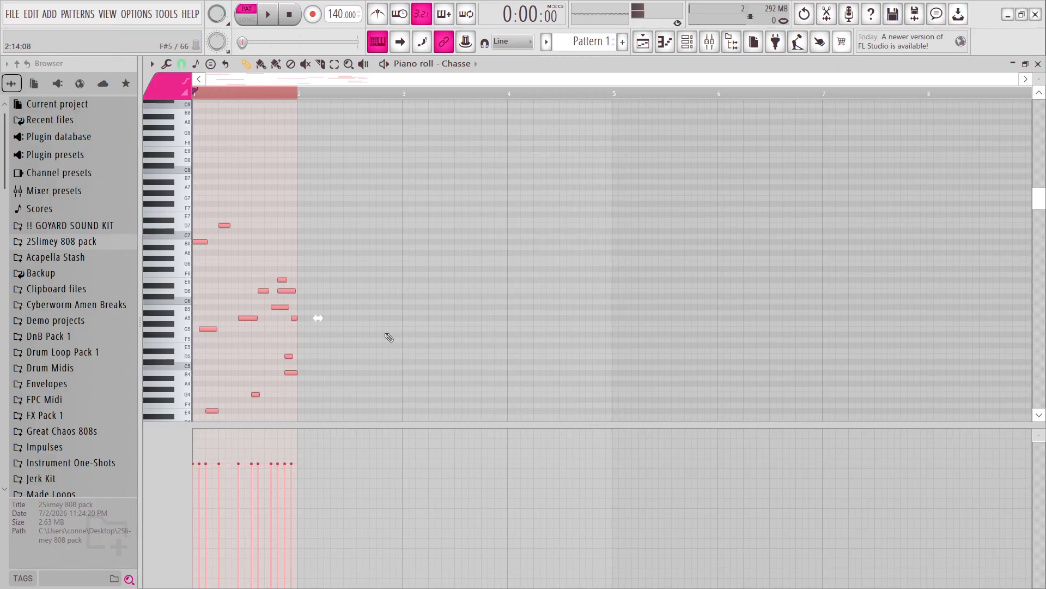
Stretch the generated one-bar melody to span four bars, play it briefly and deselect its notes.
scroll(353, 282, down, 2)
scroll(330, 327, up, 2)
drag(318, 322, 634, 355)
scroll(635, 351, up, 6)
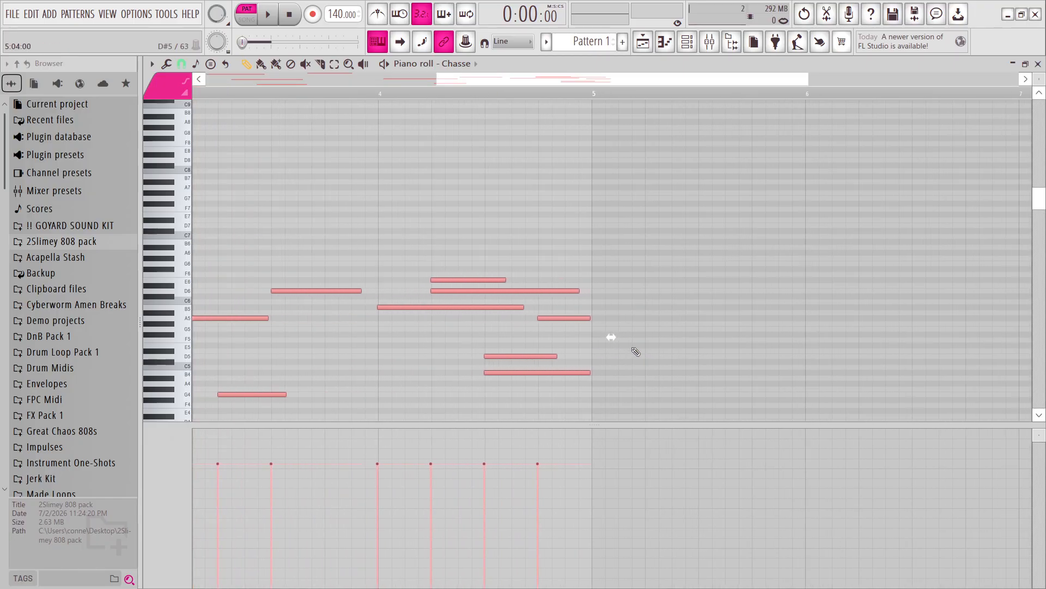
drag(586, 328, 590, 329)
scroll(530, 338, down, 6)
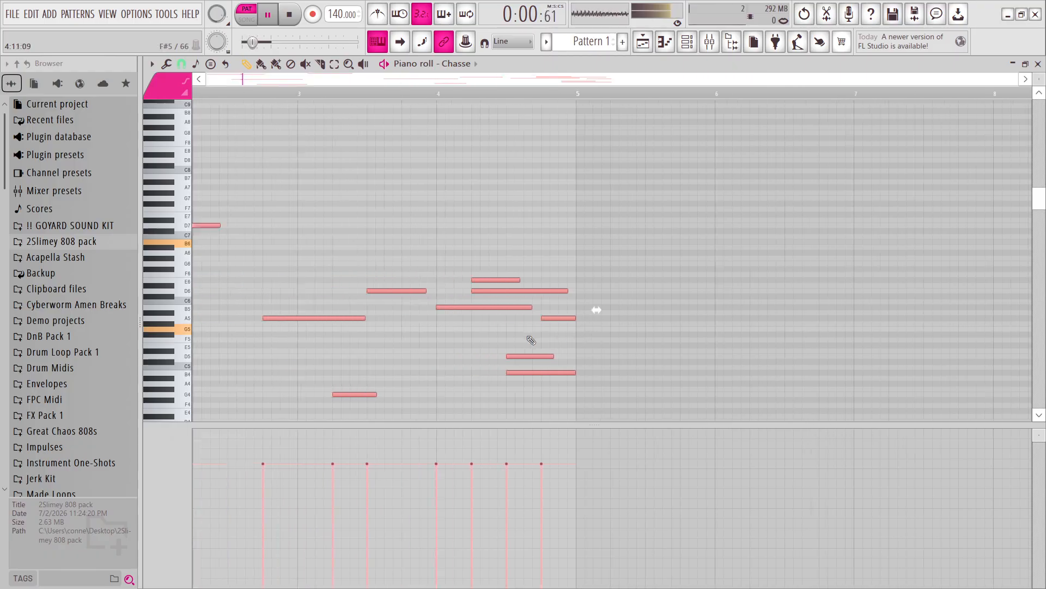
ctrl+click(529, 337)
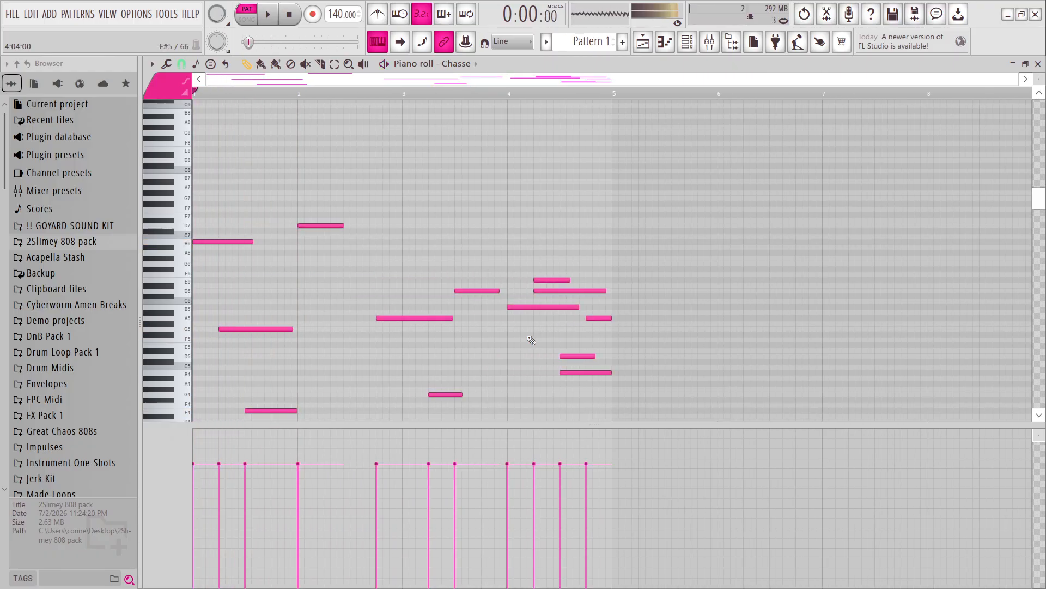
Audition the stretched melody and lengthen the D7 note in bar 2 and the D6 note in bar 3.
scroll(403, 243, down, 3)
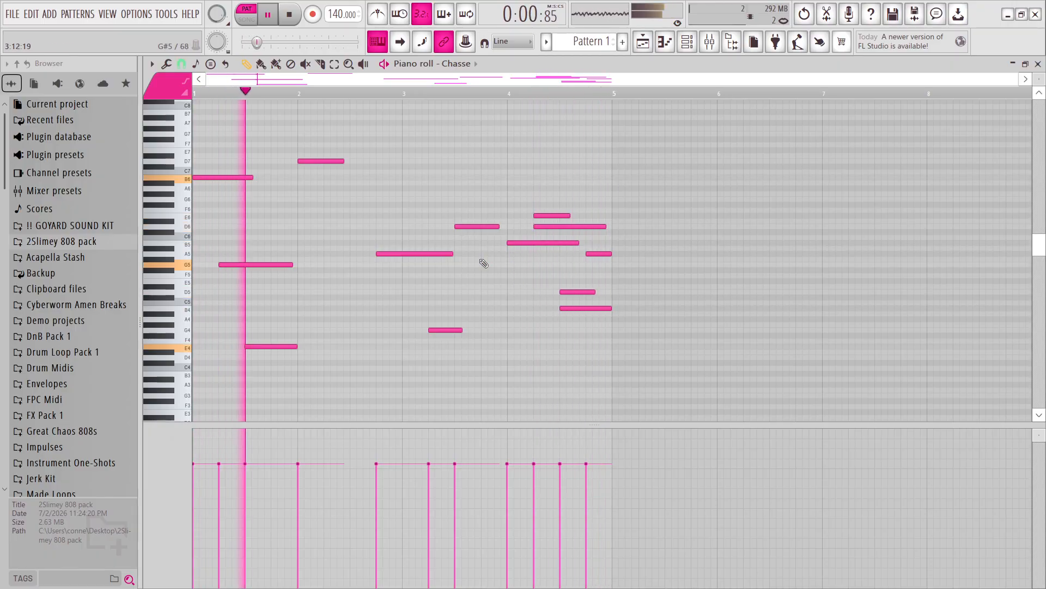
key(space)
scroll(297, 256, up, 3)
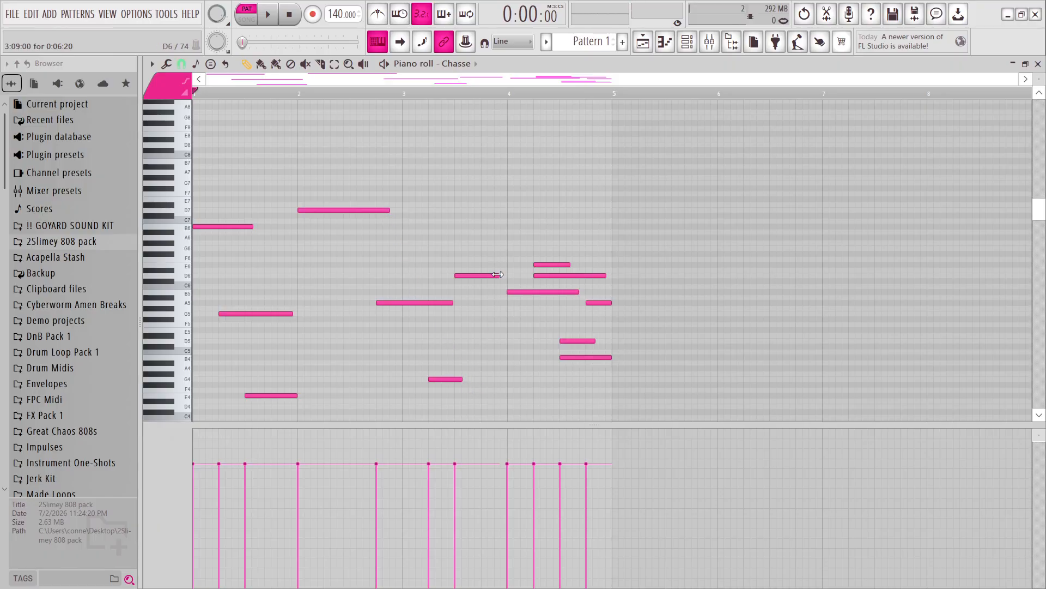
key(space)
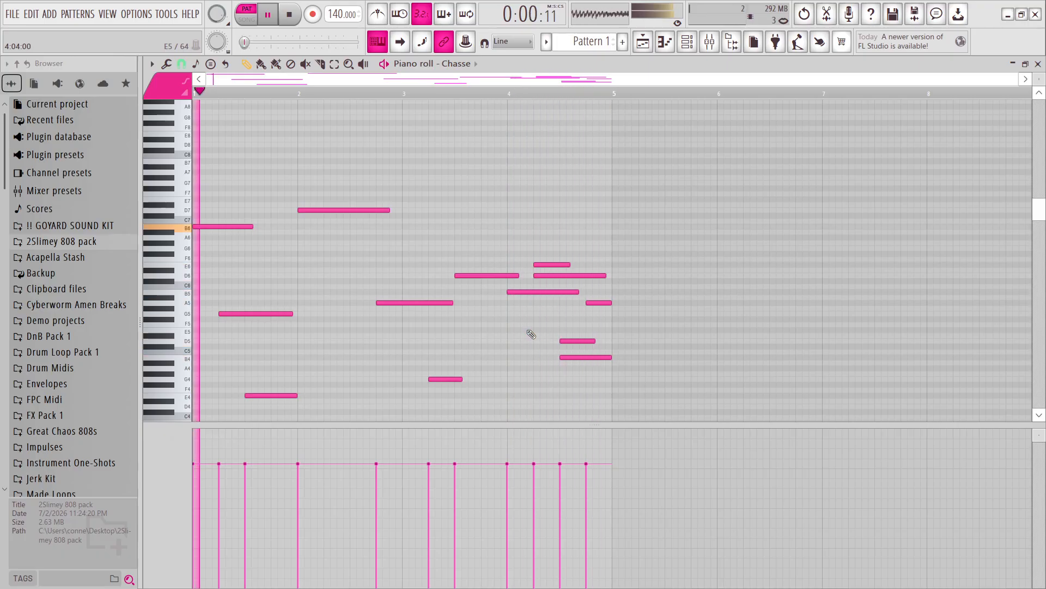
key(space)
Clone the Chasse channel in the Channel rack and close the clone's synth window.
click(696, 49)
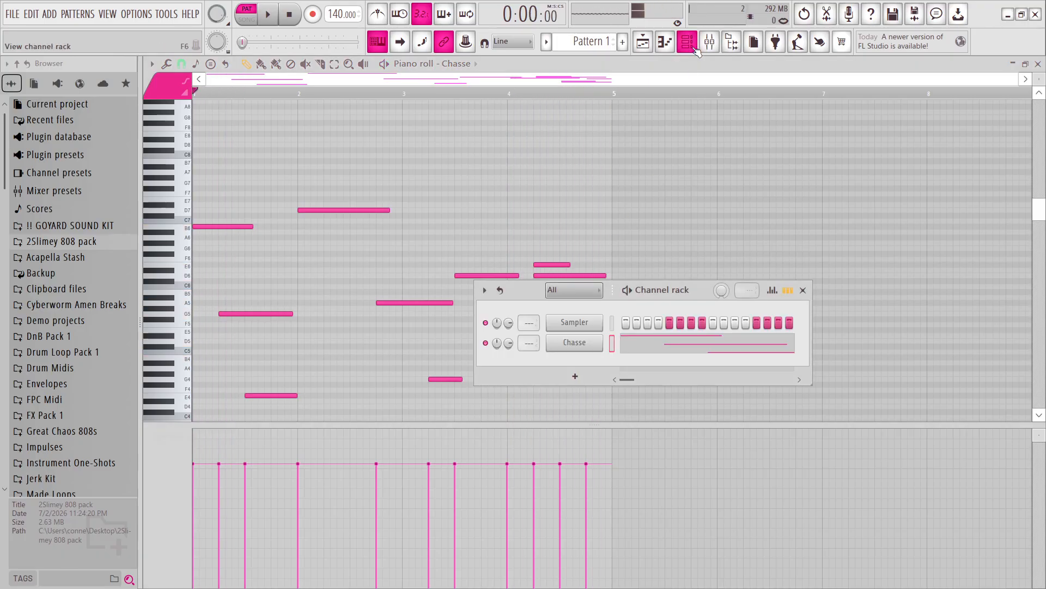
right_click(583, 344)
click(646, 463)
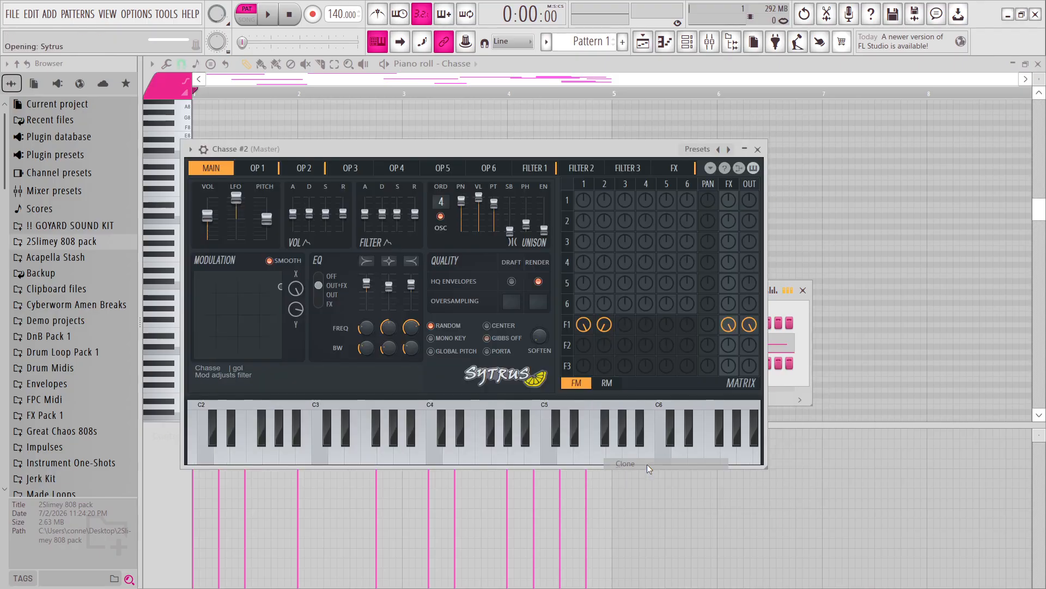
click(758, 150)
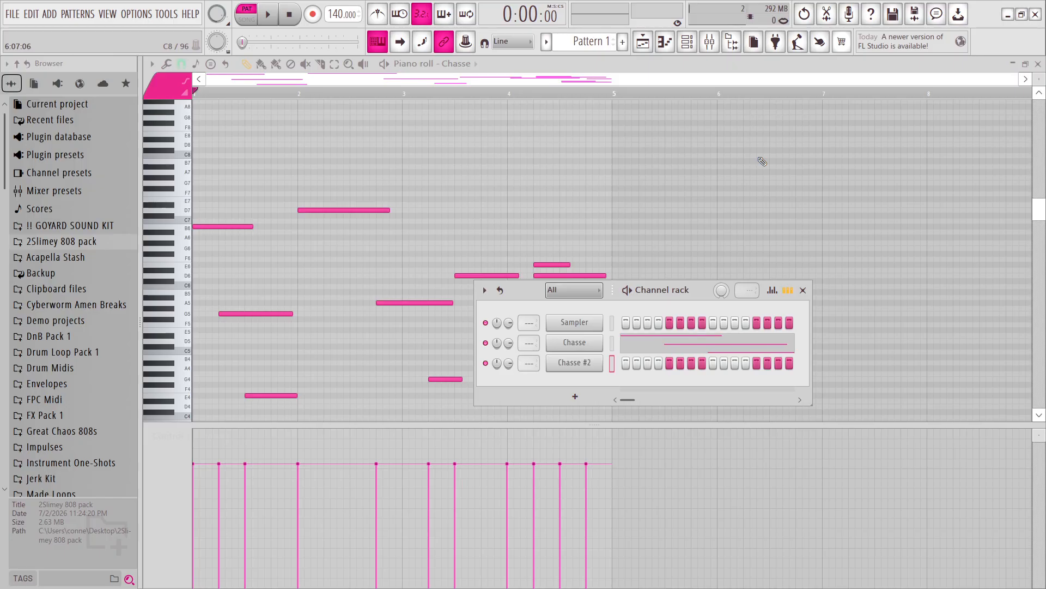
Load the Dreamy arp preset into the cloned Sytrus channel and close its window.
click(575, 363)
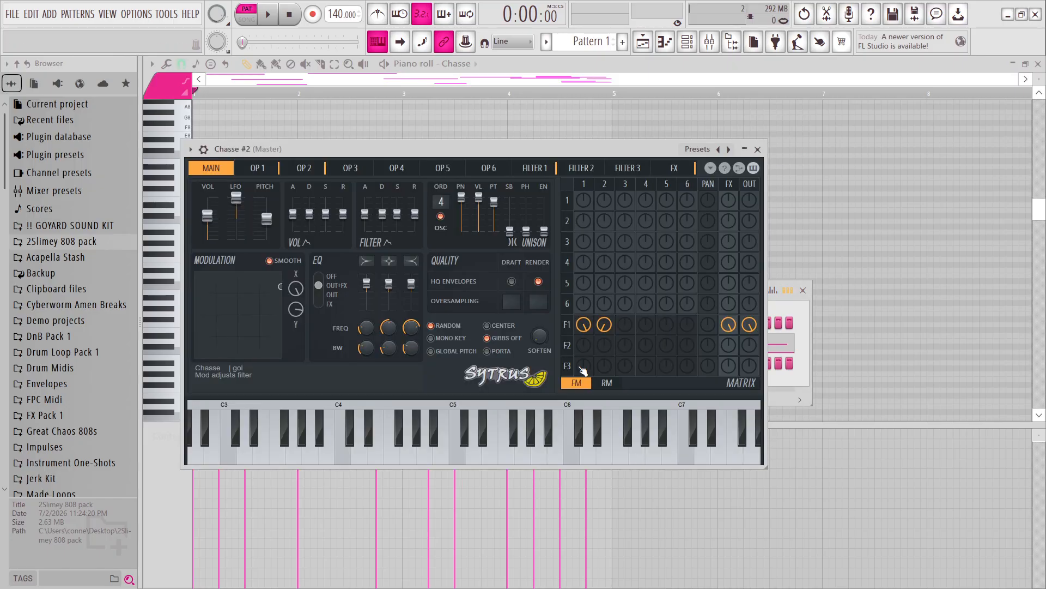
click(714, 151)
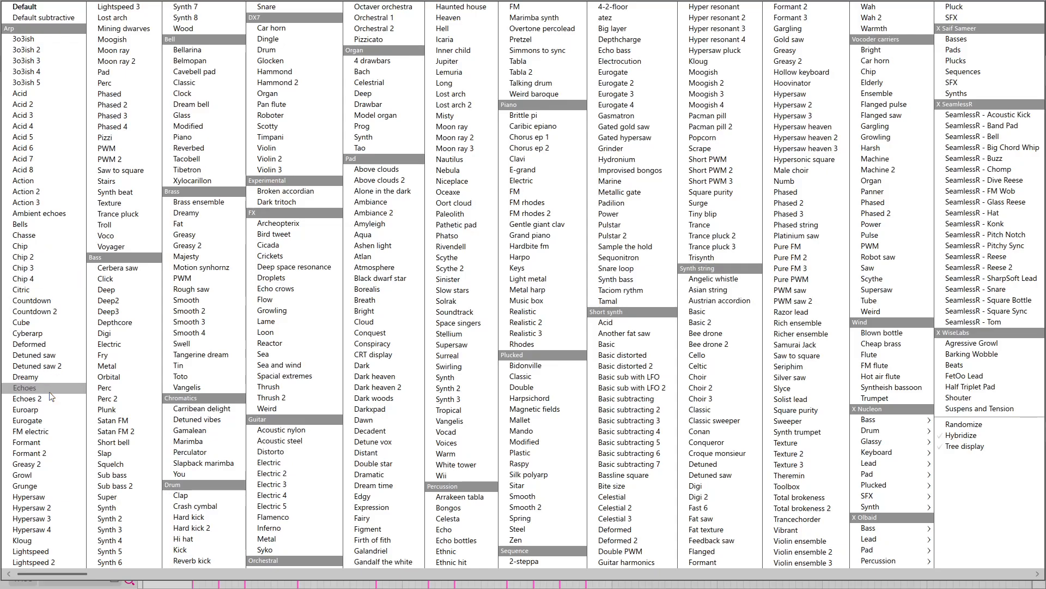
click(48, 376)
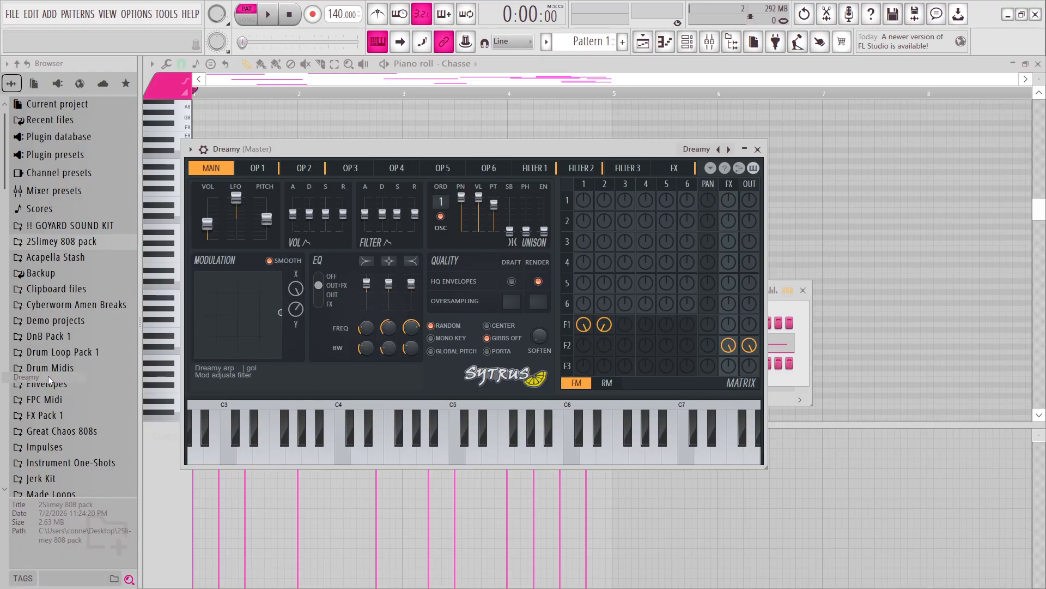
click(759, 149)
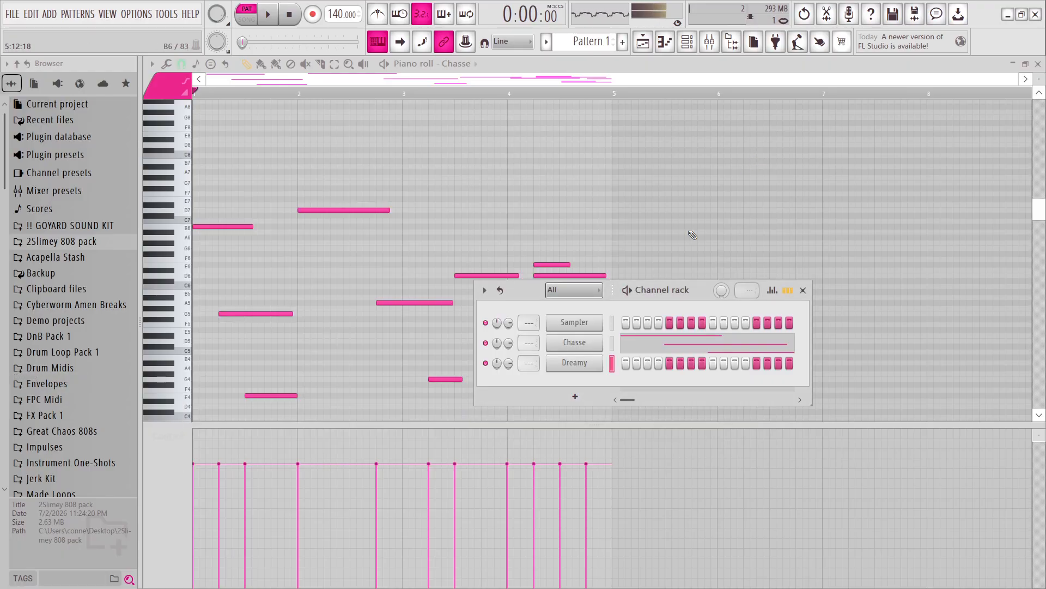
Copy the Chasse melody into the Dreamy channel and play both layers together.
click(614, 367)
key(space)
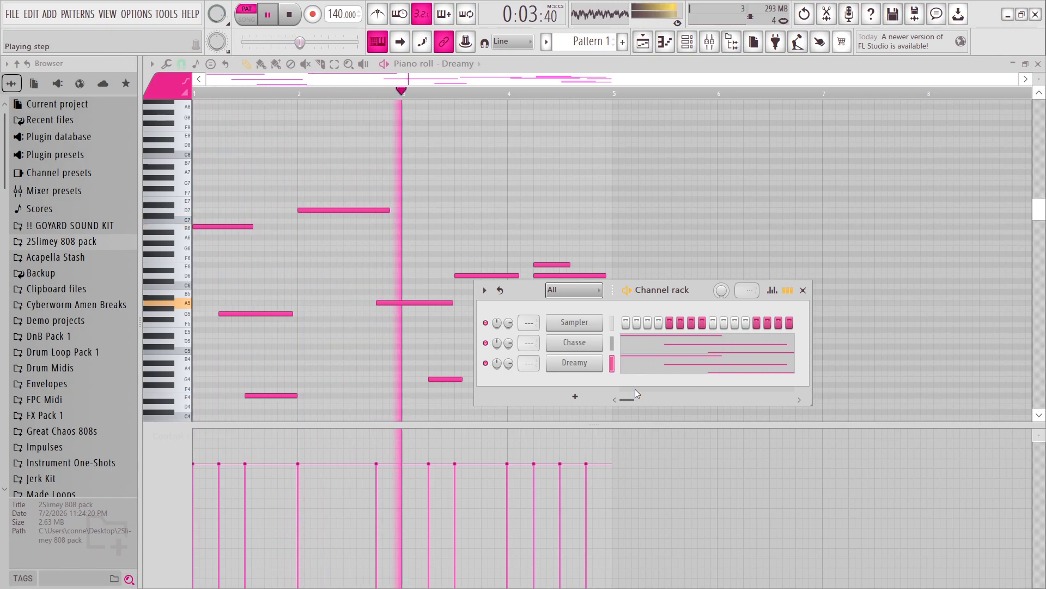
drag(707, 293, 755, 297)
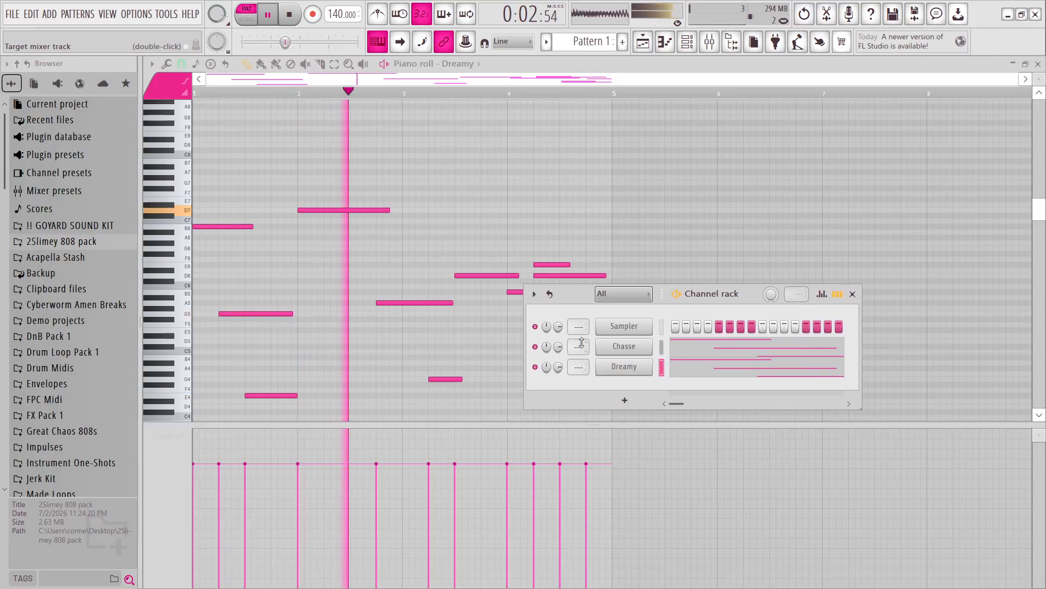
Route the Chasse and Dreamy channels to mixer track 1 and stop playback.
scroll(581, 347, up, 1)
scroll(582, 367, up, 1)
key(space)
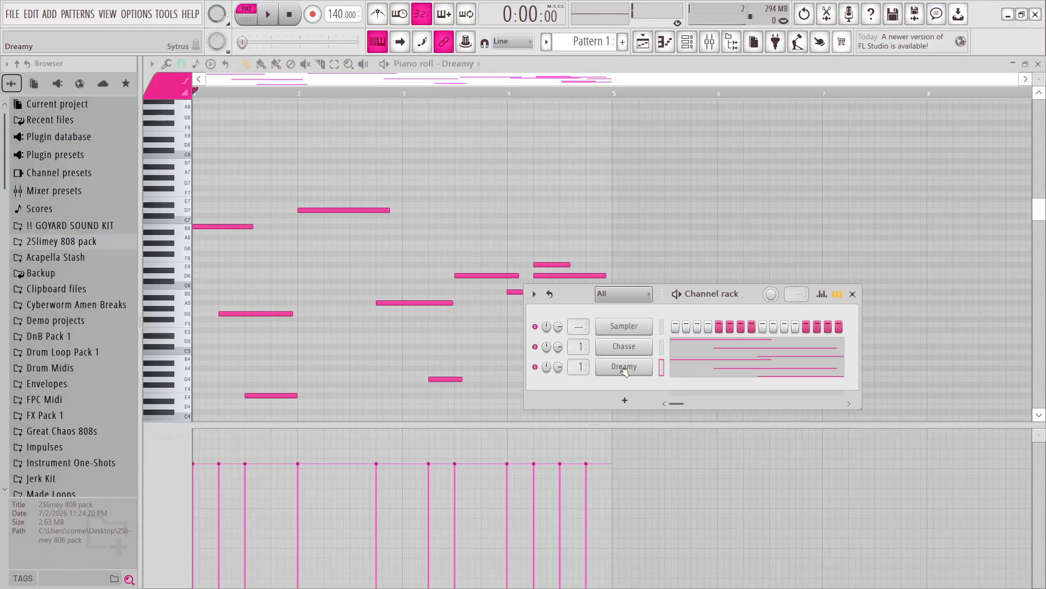
Add a Harmor channel, load its Hard lead preset and close the synth window.
click(625, 402)
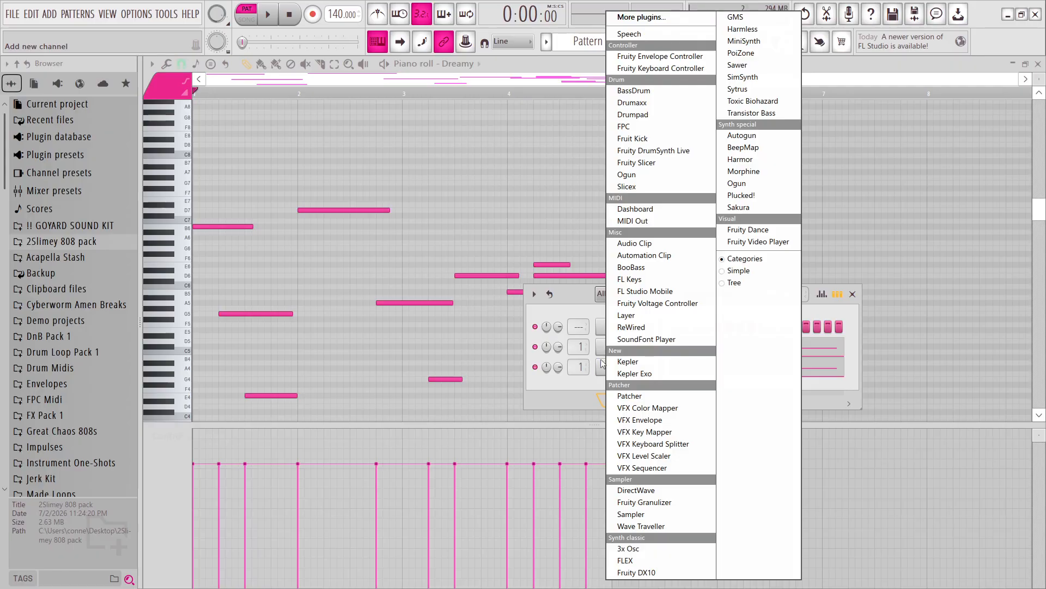
click(754, 161)
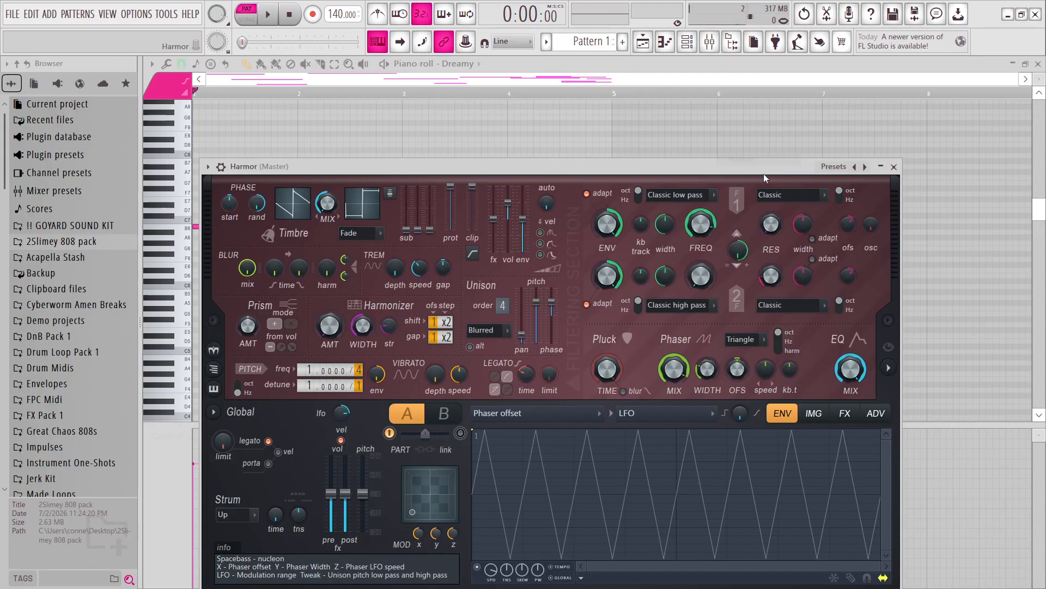
click(823, 168)
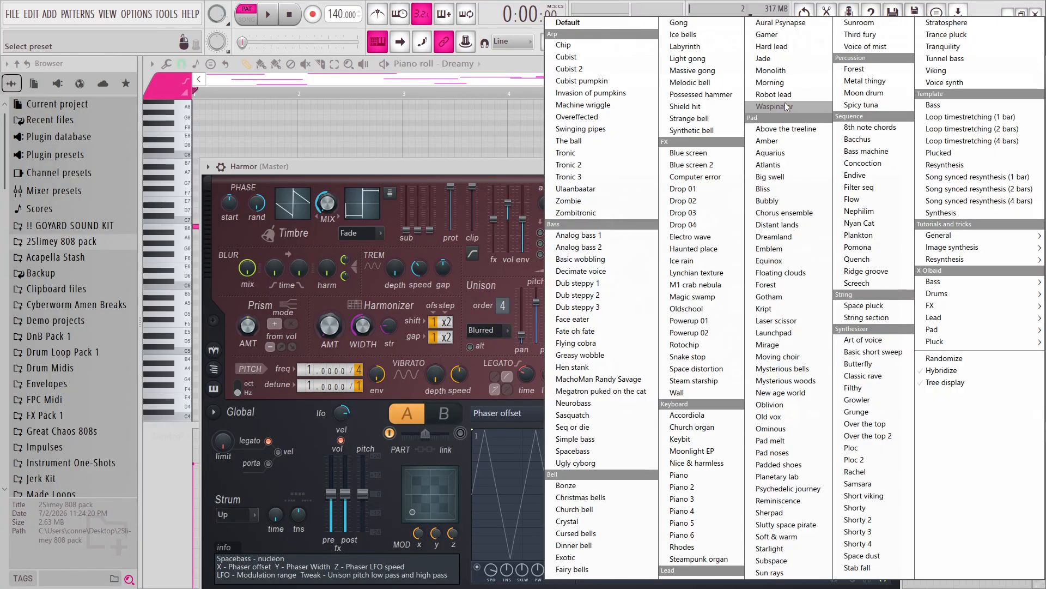
click(772, 48)
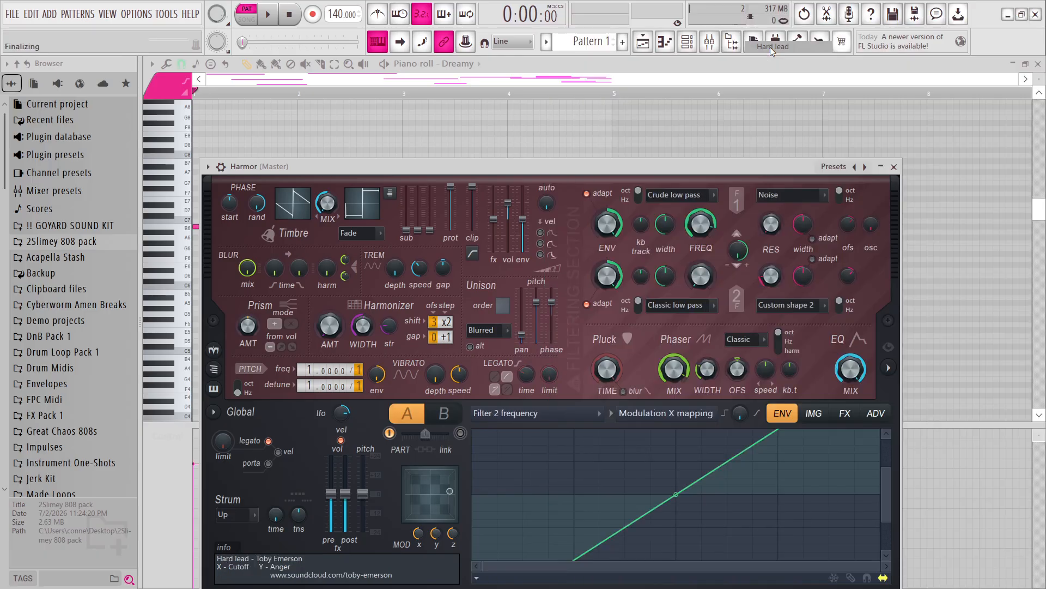
click(828, 169)
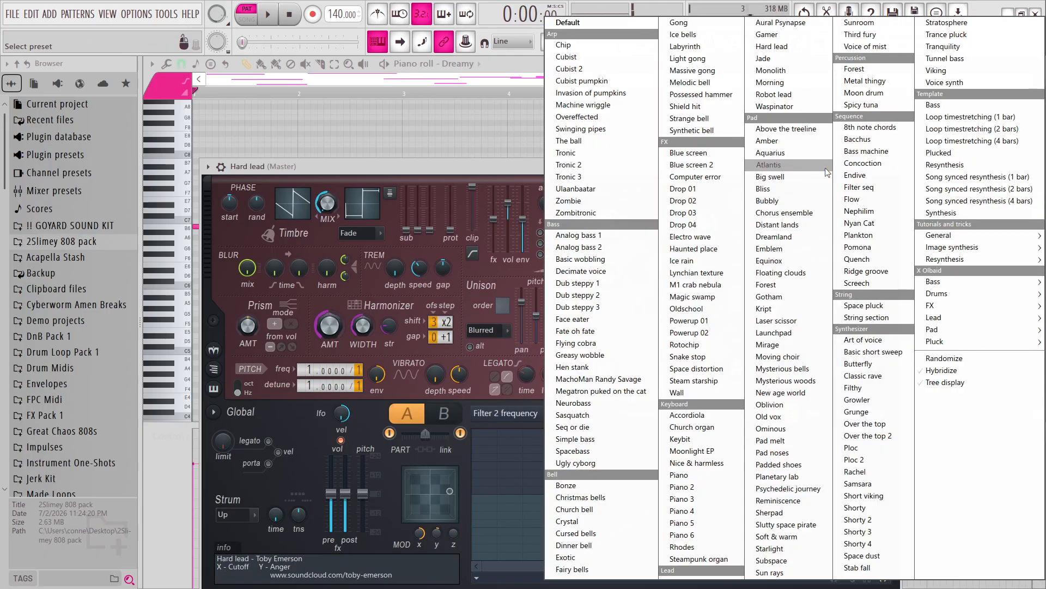
click(513, 164)
click(893, 167)
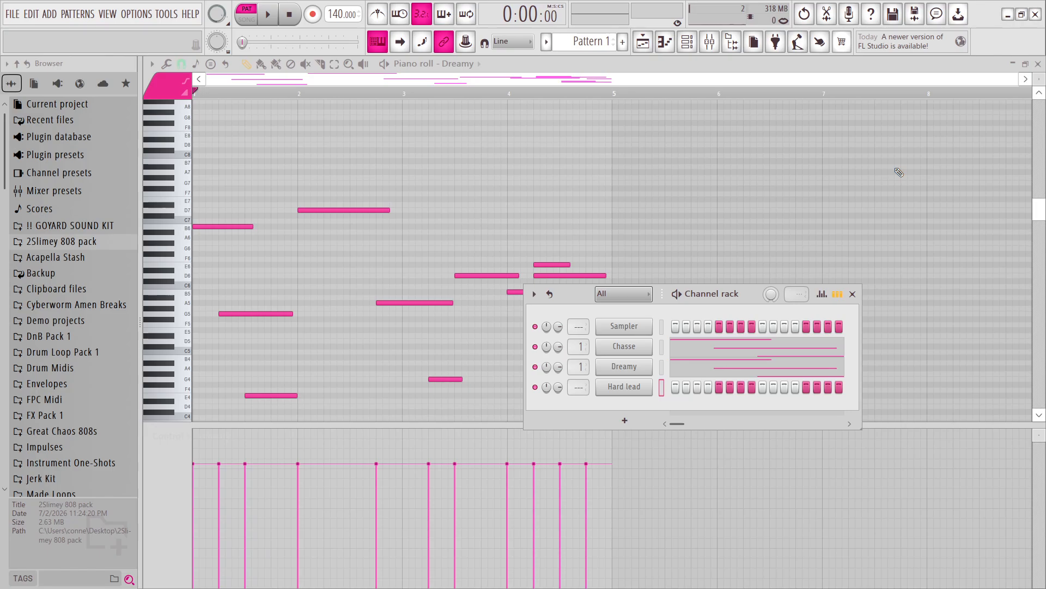
Show the Hard lead channel in the Piano roll with the first bar as the time selection.
click(443, 64)
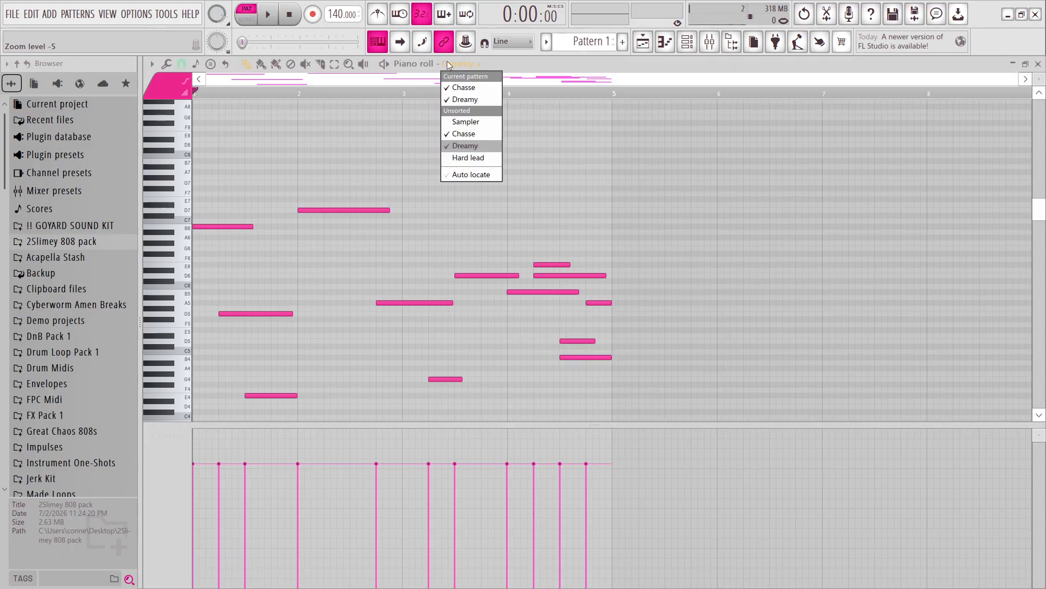
click(476, 157)
scroll(256, 120, down, 1)
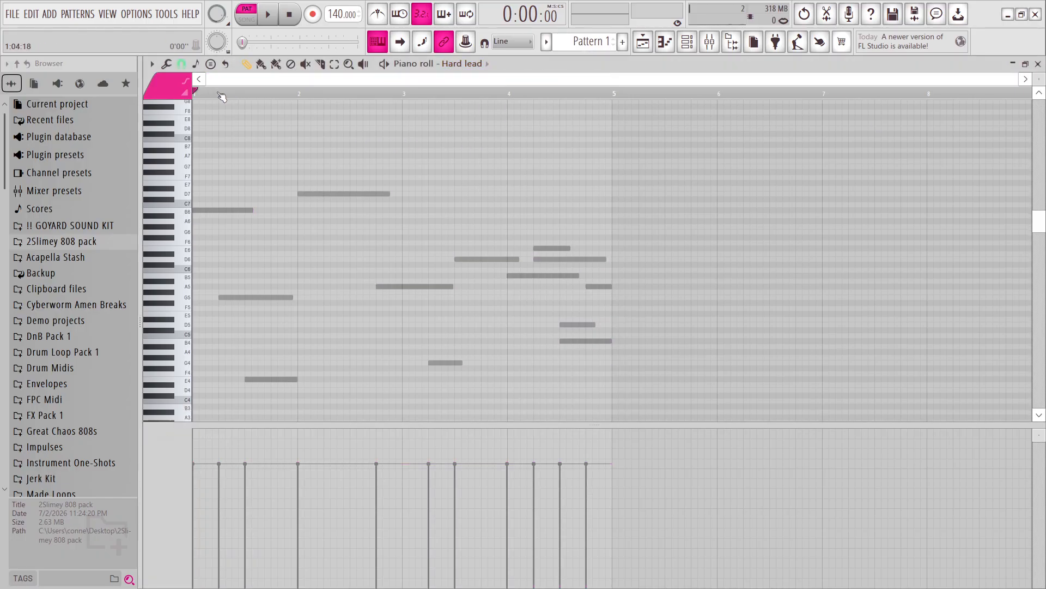
click(153, 65)
click(226, 294)
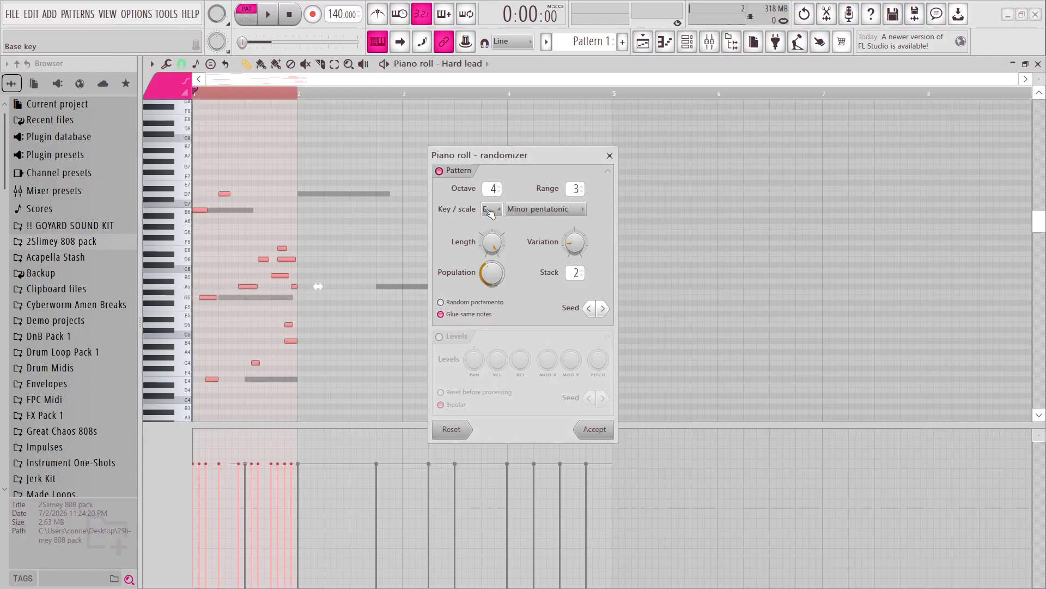
click(535, 210)
click(444, 230)
click(522, 210)
click(491, 210)
click(491, 214)
key(space)
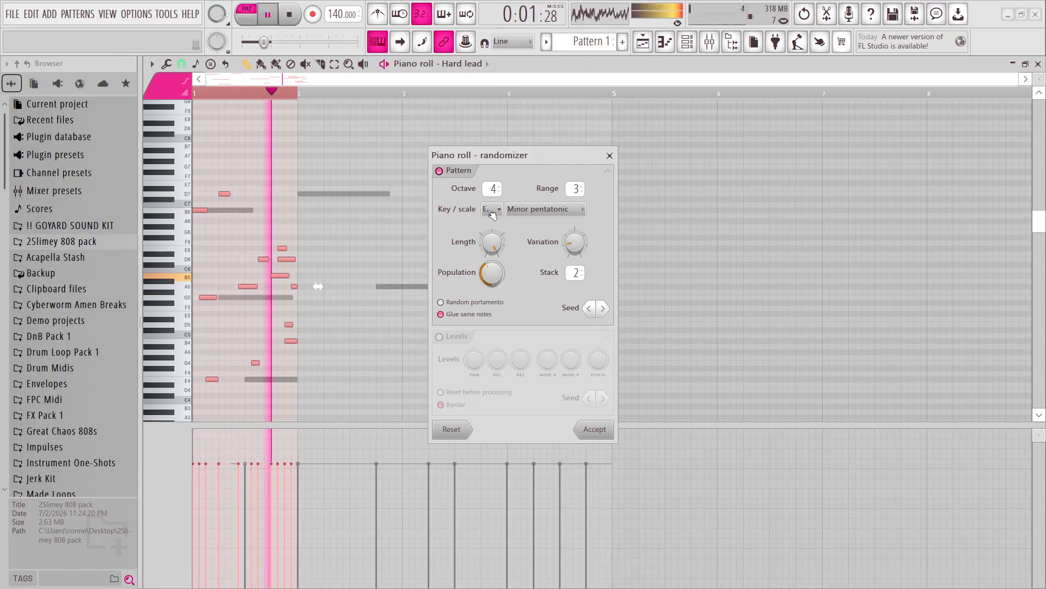
click(609, 155)
key(space)
click(687, 42)
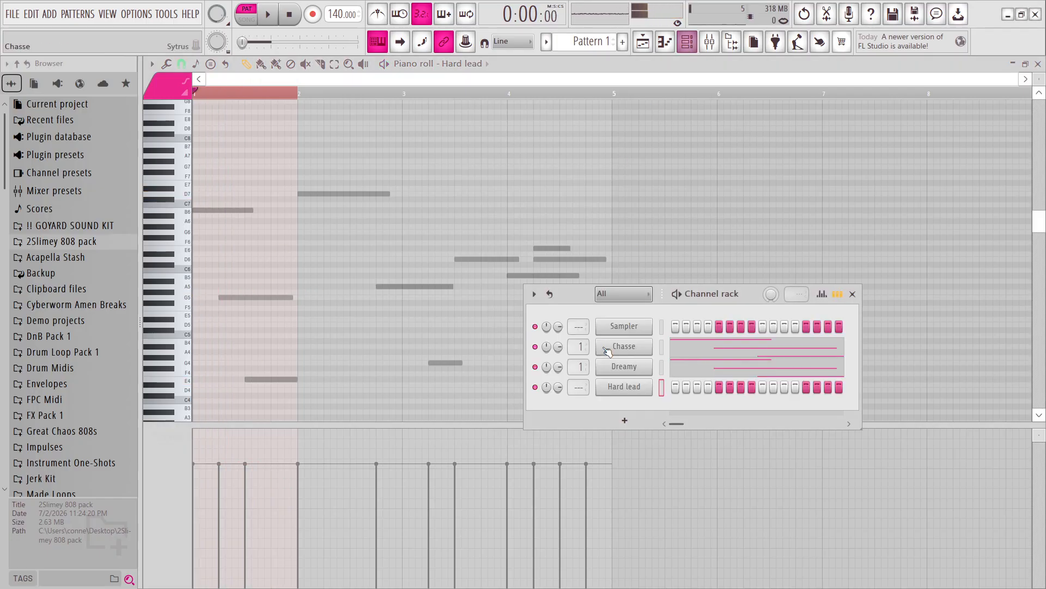
Open the note randomizer for Hard lead's first bar in E minor pentatonic and audition a new seed.
click(167, 66)
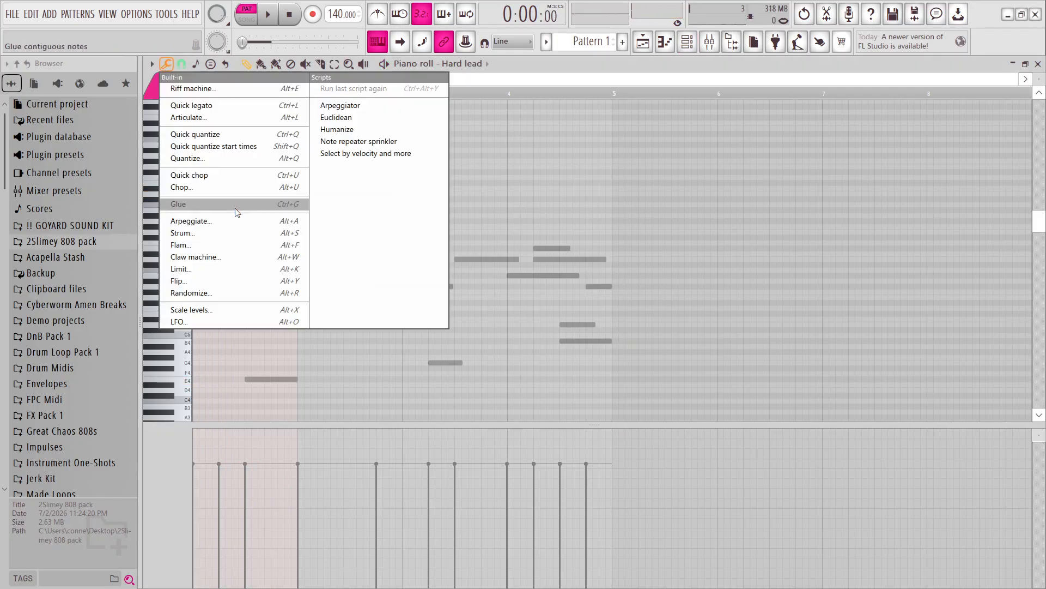
click(224, 292)
key(space)
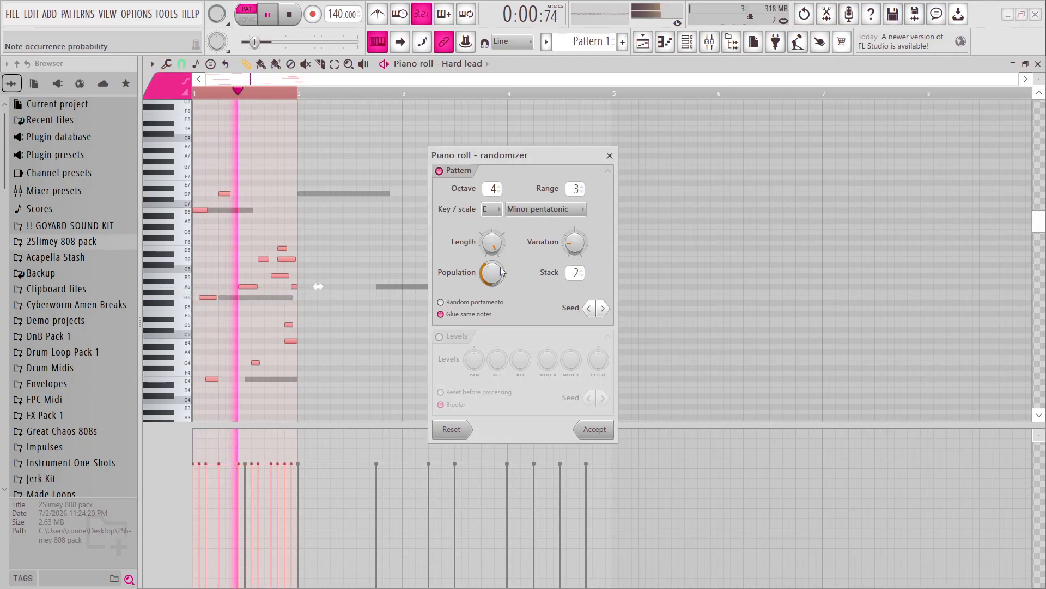
key(space)
click(604, 306)
key(space)
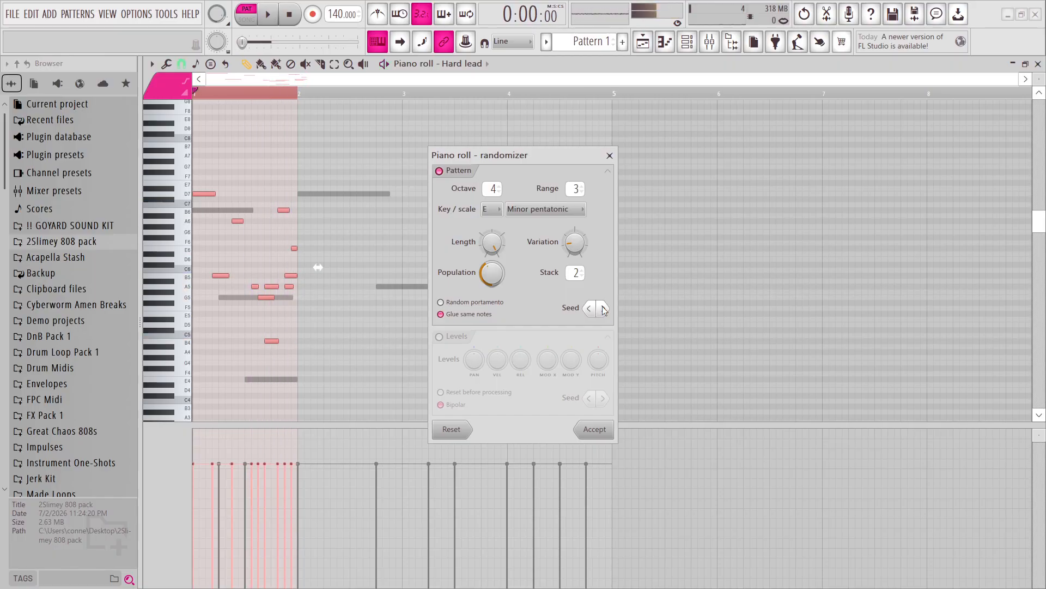
Audition further randomizer seeds during playback, accept the chosen Hard lead notes and stop playback.
click(603, 306)
key(space)
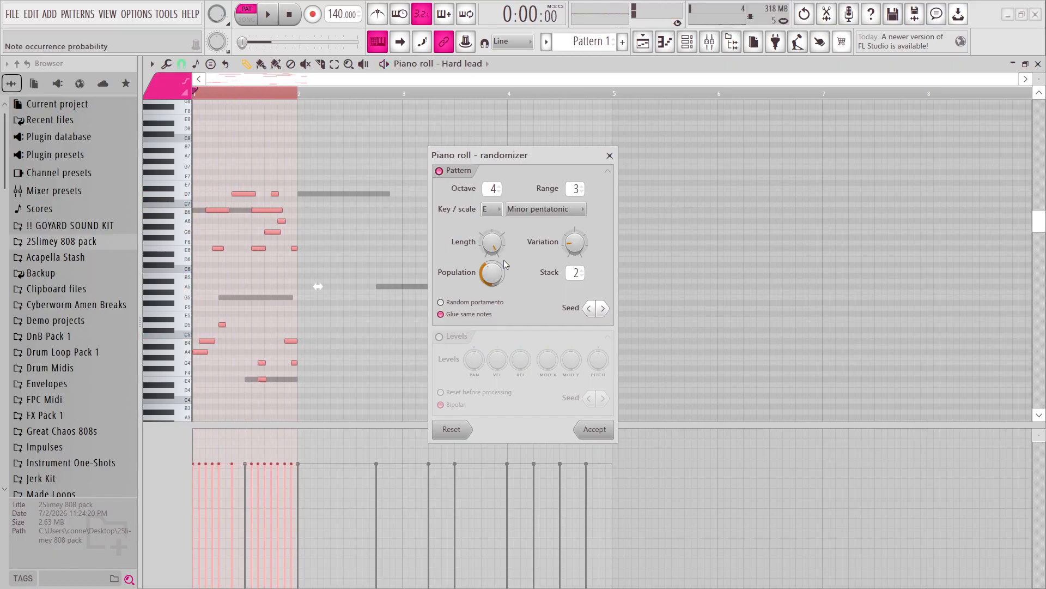
key(space)
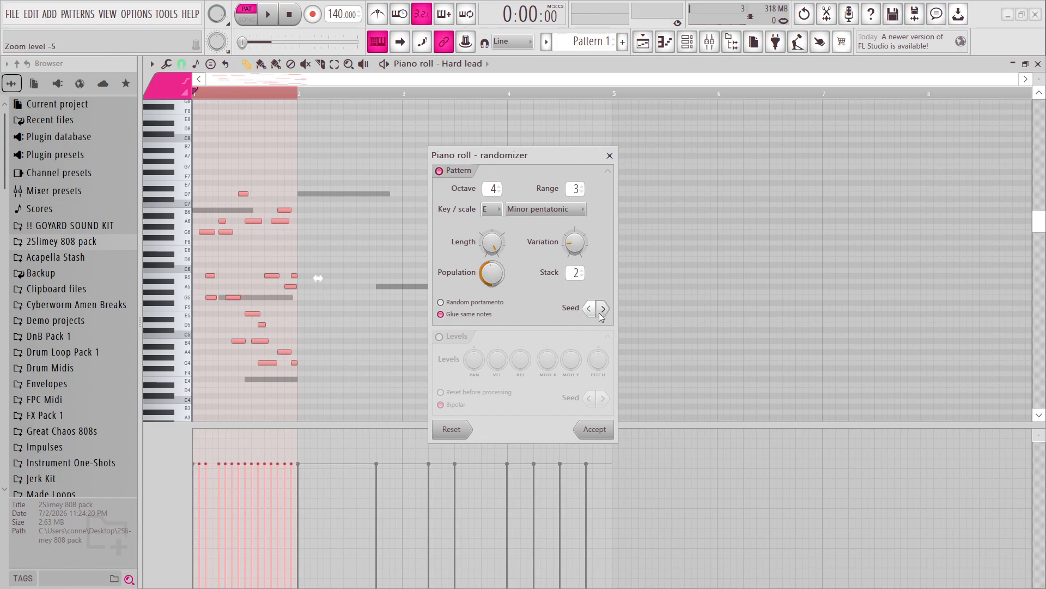
click(603, 309)
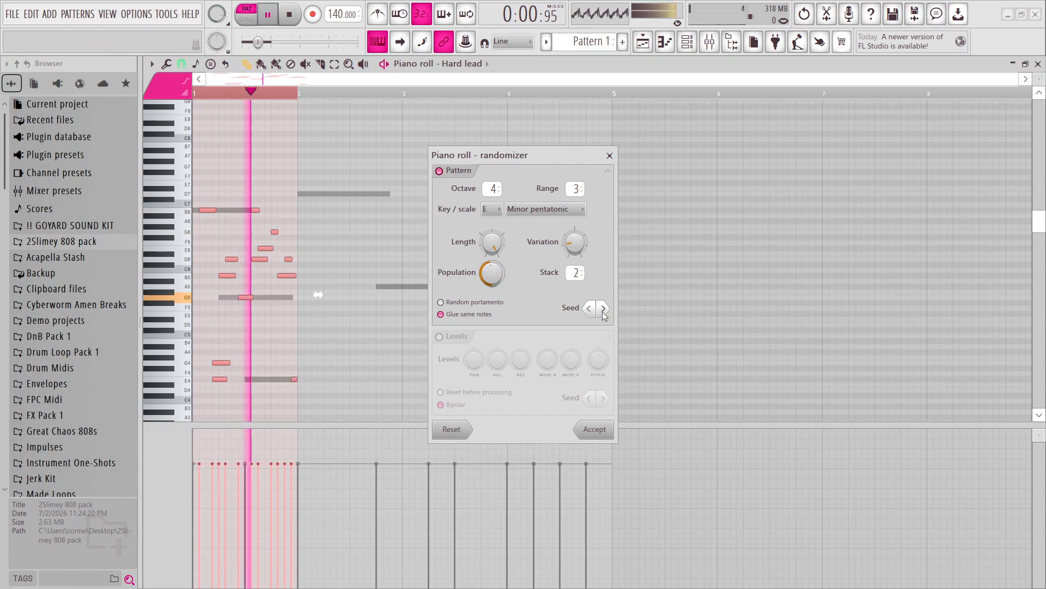
key(space)
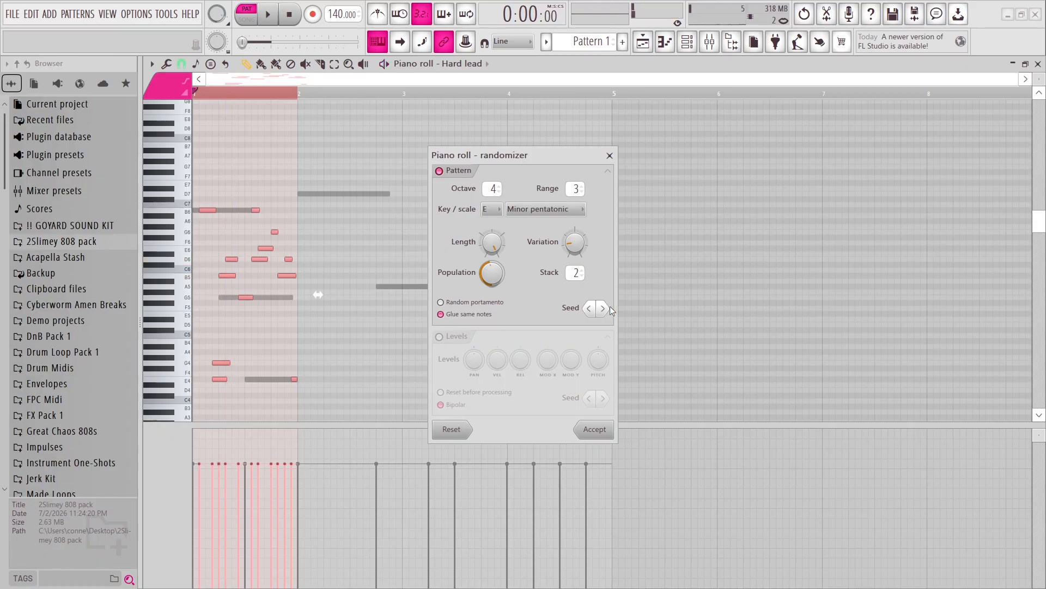
click(604, 307)
key(space)
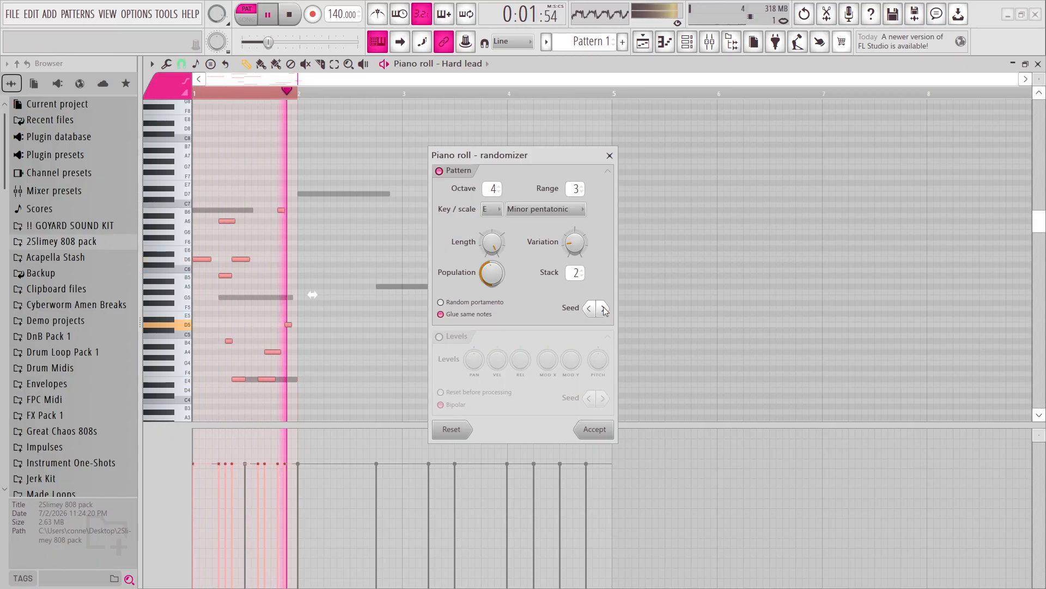
click(604, 307)
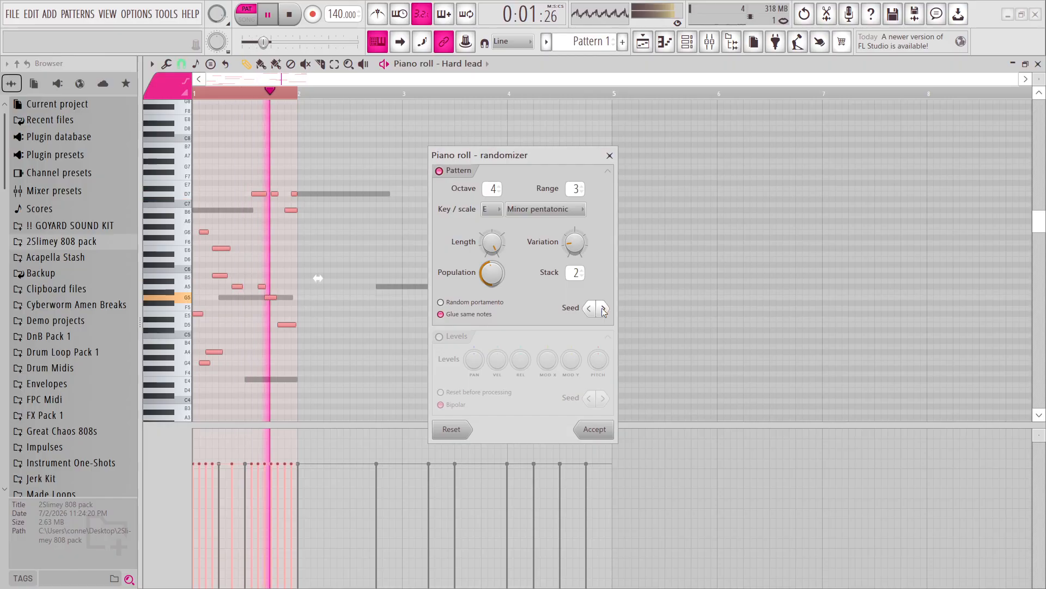
click(603, 307)
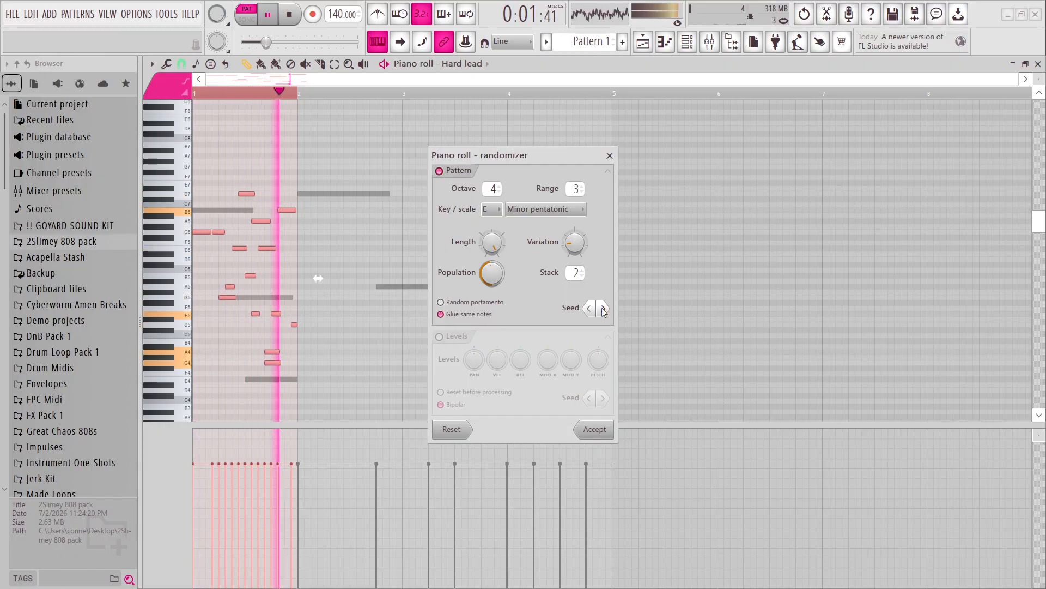
click(603, 307)
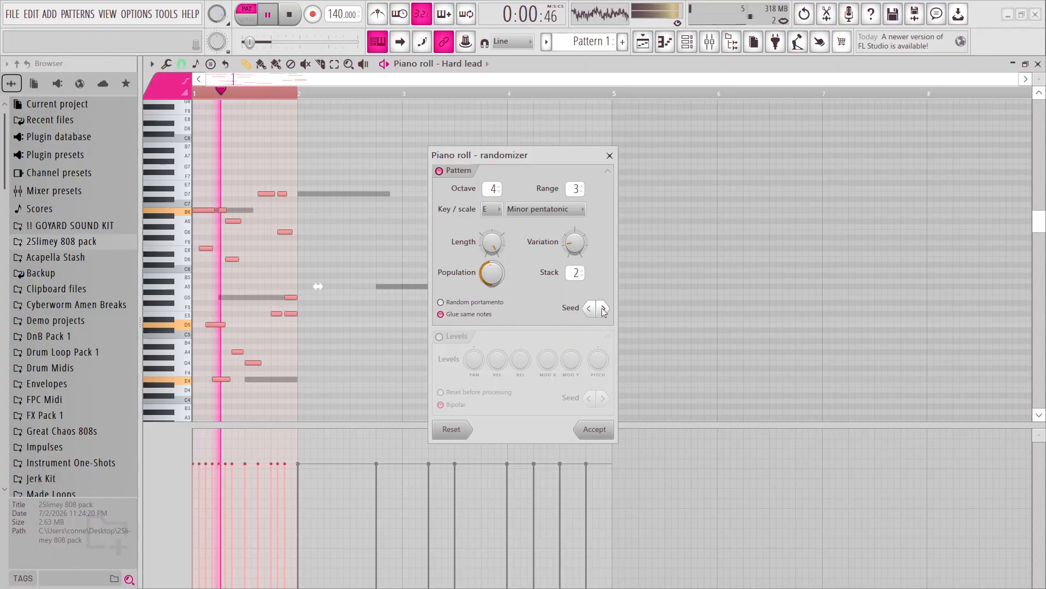
click(600, 431)
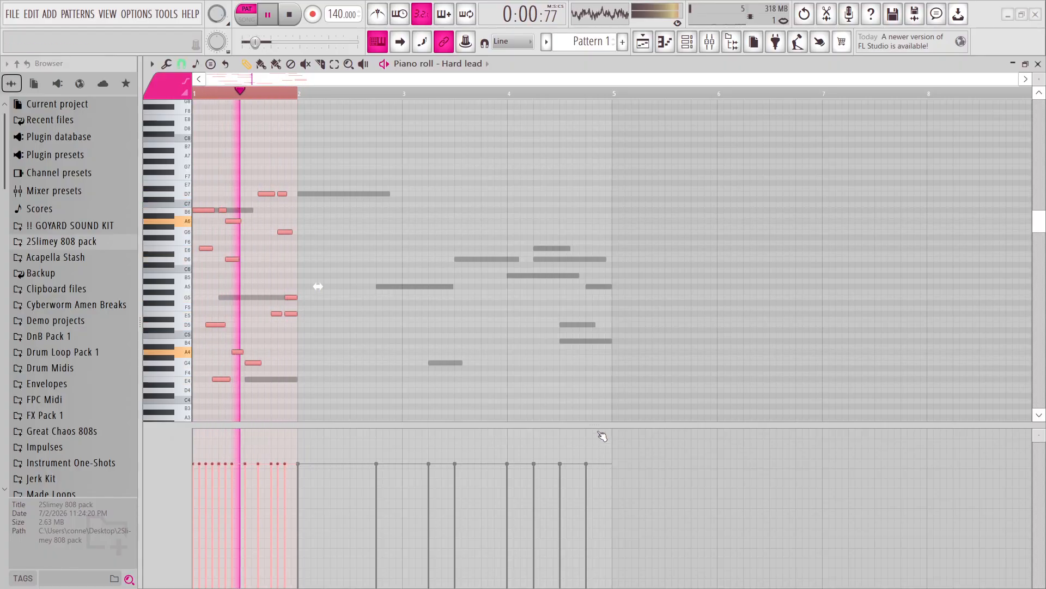
key(space)
Stretch the randomized Hard lead notes from one bar to four, ending at bar 5, and clear the selection.
drag(330, 294, 621, 314)
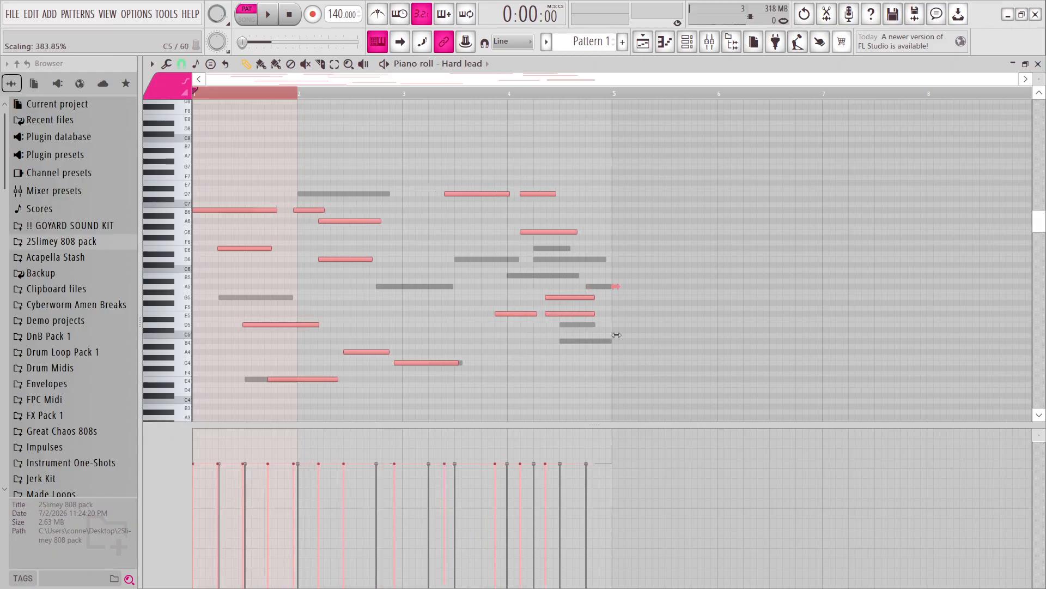
scroll(620, 313, up, 2)
scroll(610, 288, up, 3)
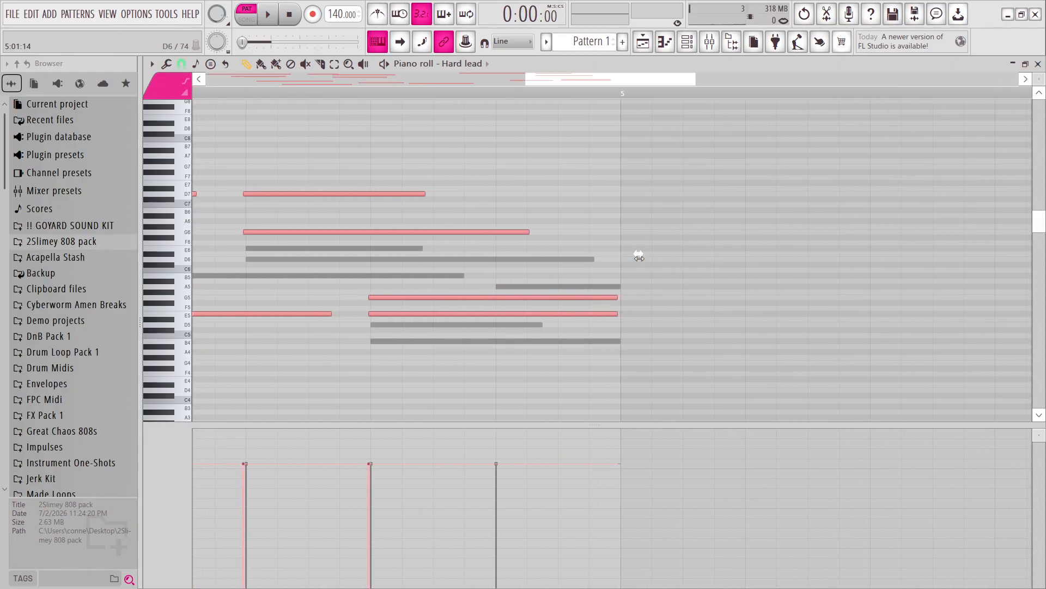
scroll(490, 380, down, 5)
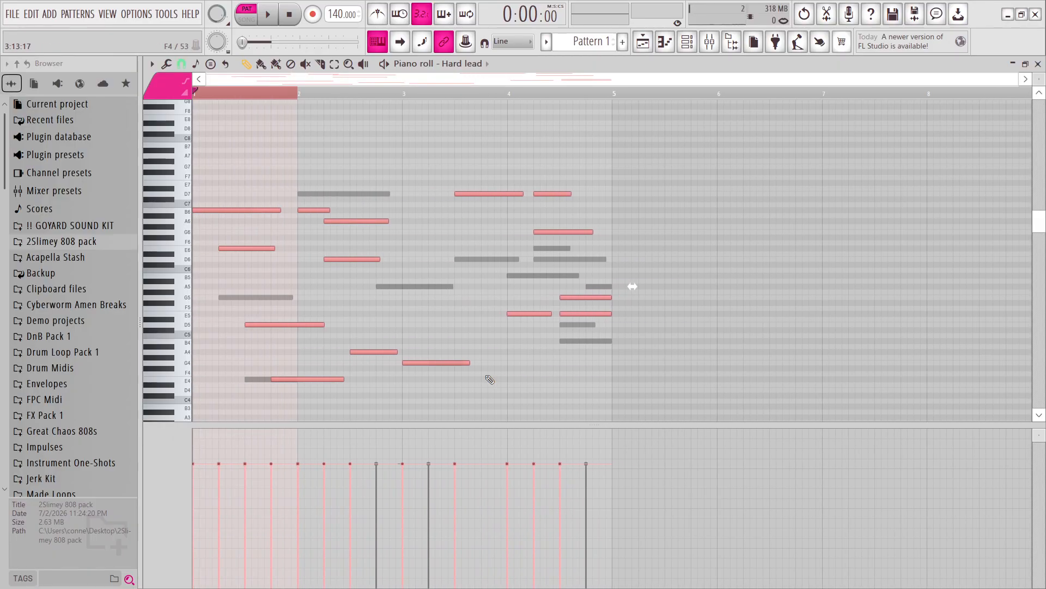
click(490, 379)
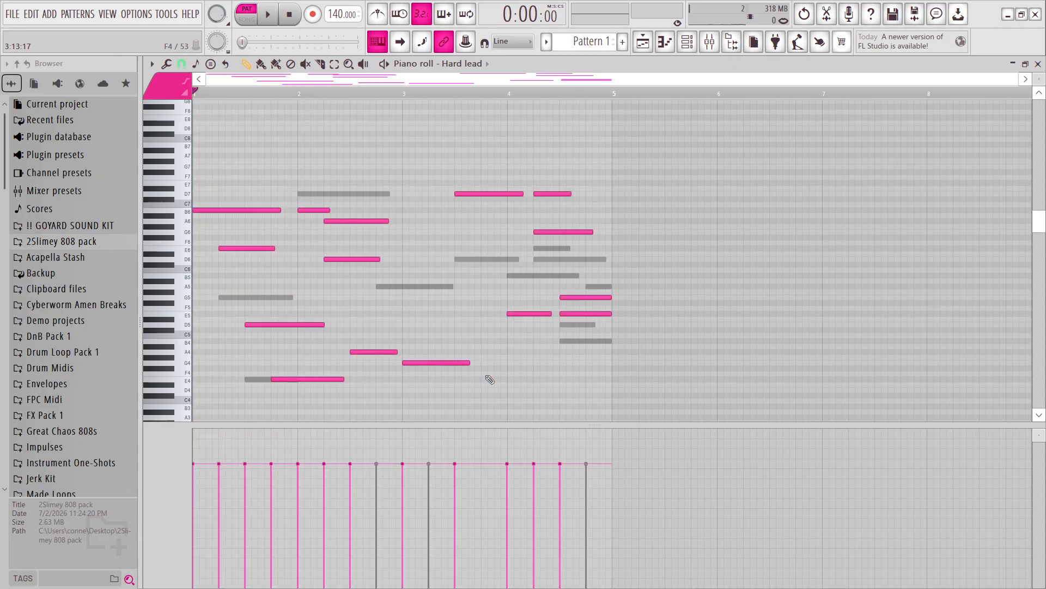
Play the Hard lead melody, lengthen its A4 note to the start of bar 3 and replay it.
key(space)
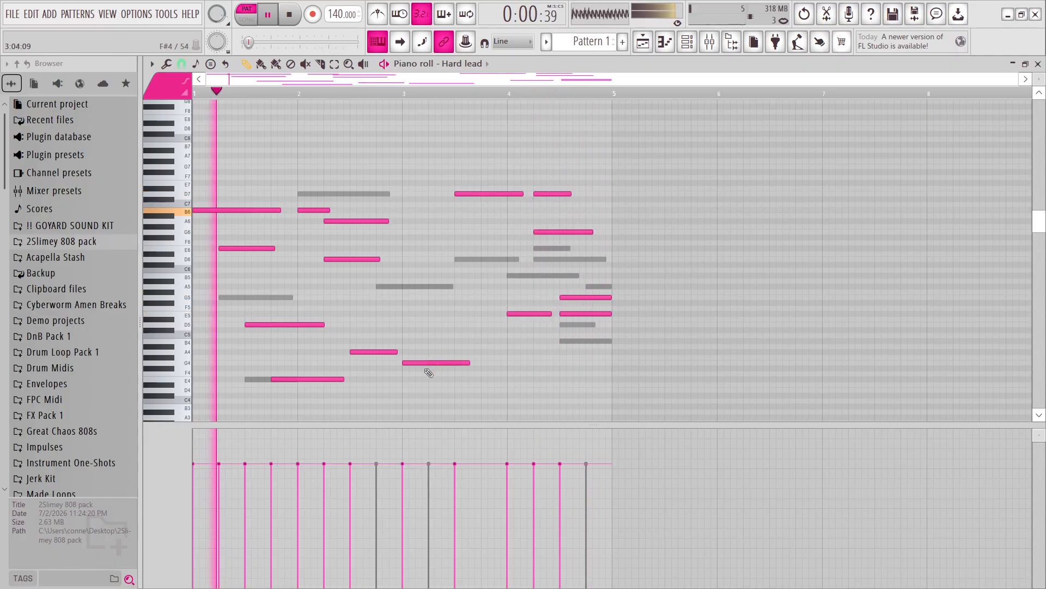
key(space)
drag(394, 353, 399, 354)
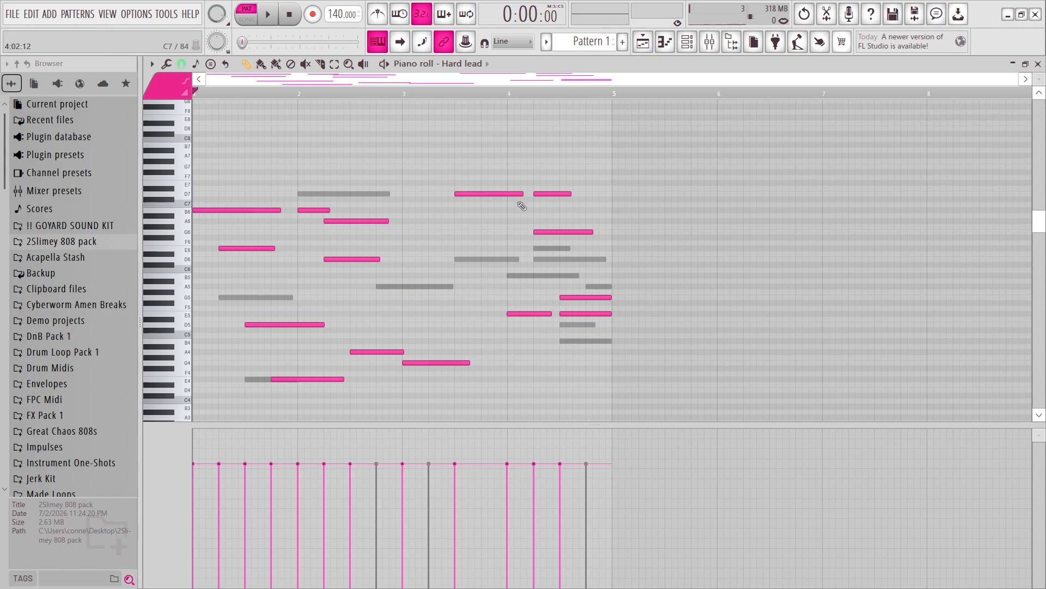
key(space)
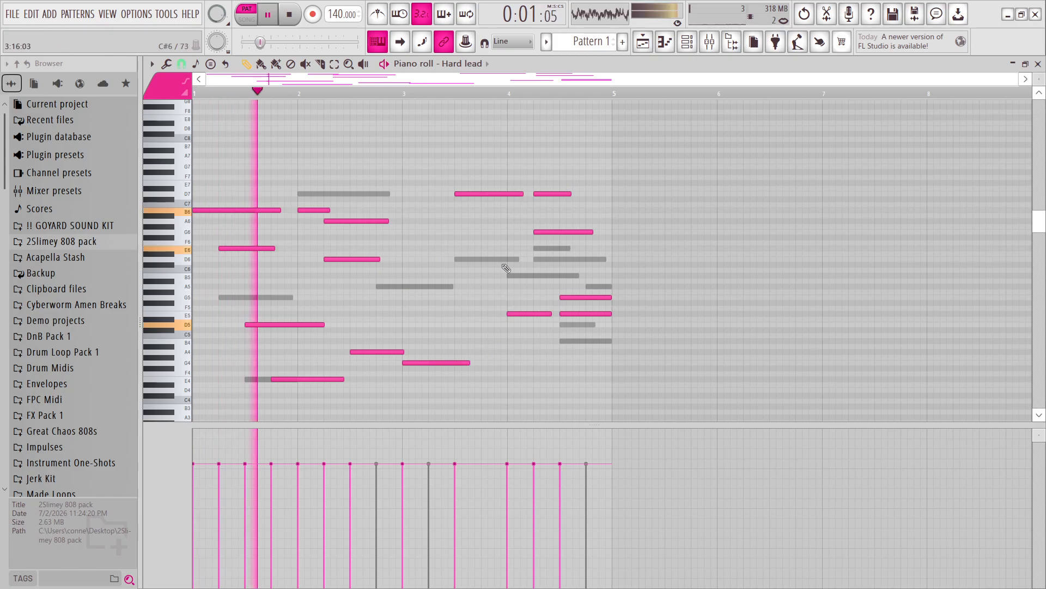
Play the Chasse, Dreamy and Hard lead layers together, and remove Hard lead's final E5 note before bar 5.
click(687, 41)
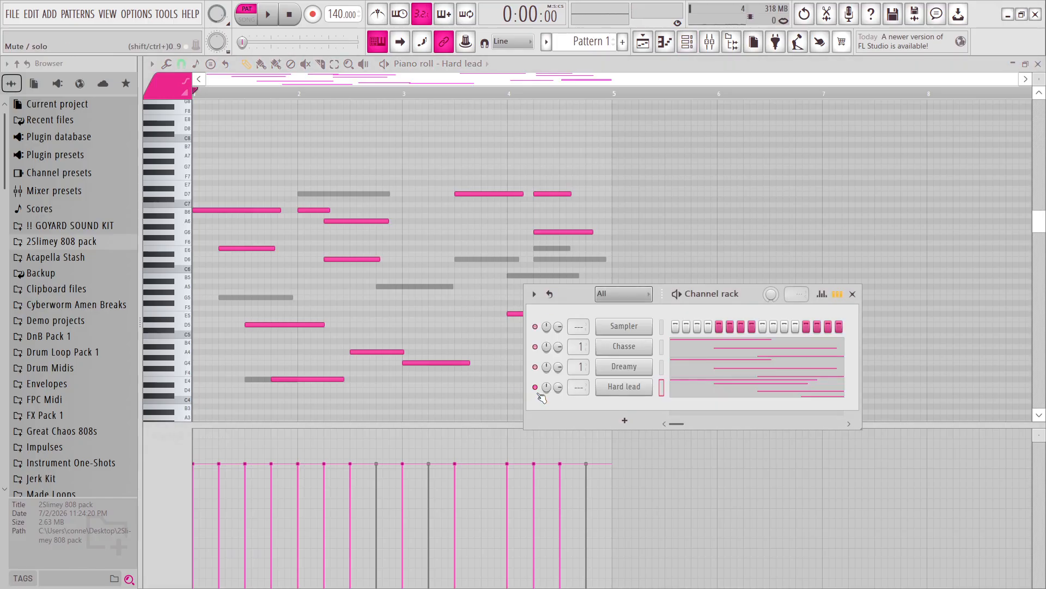
key(space)
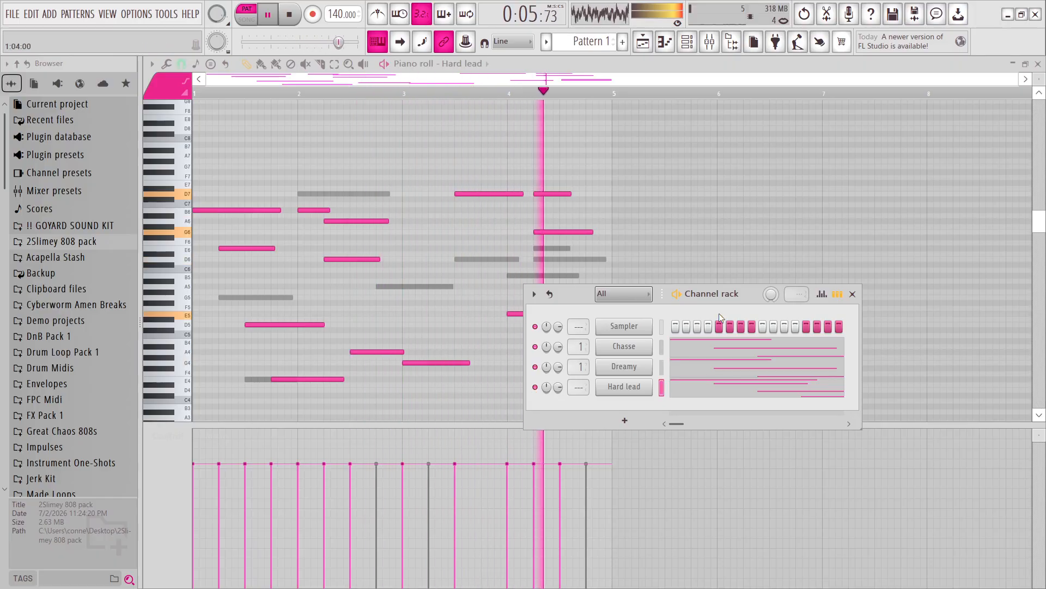
drag(747, 291, 777, 359)
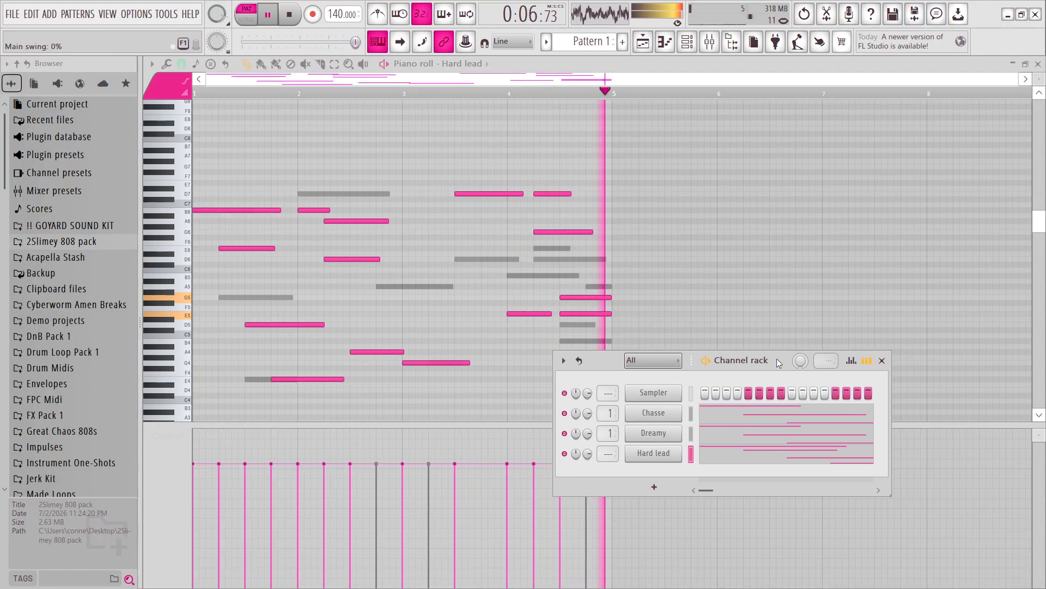
click(883, 360)
key(space)
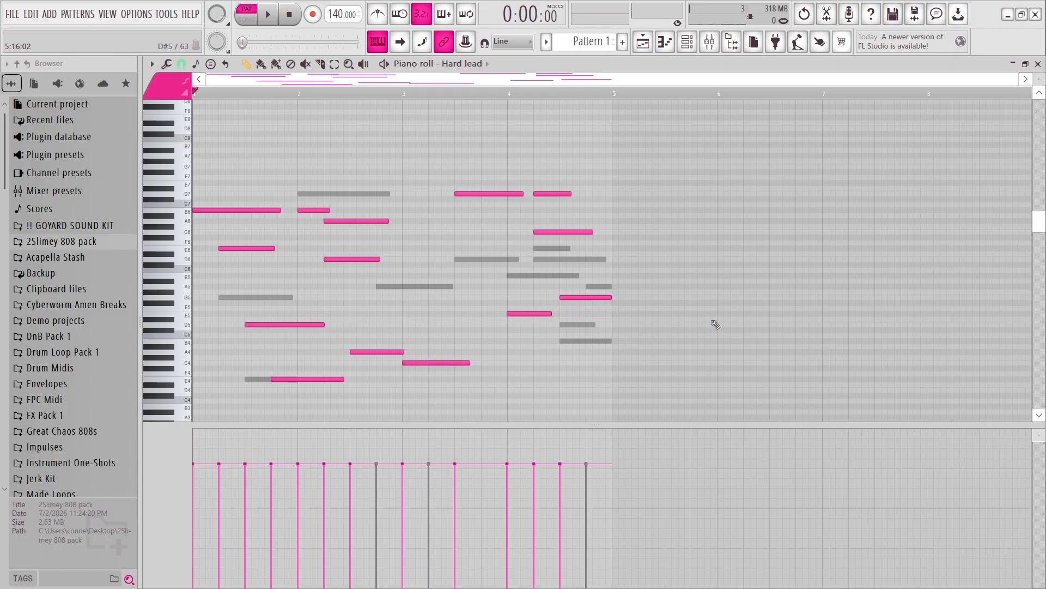
Clone the Hard lead channel in the channel rack and close the instrument windows that open.
click(687, 42)
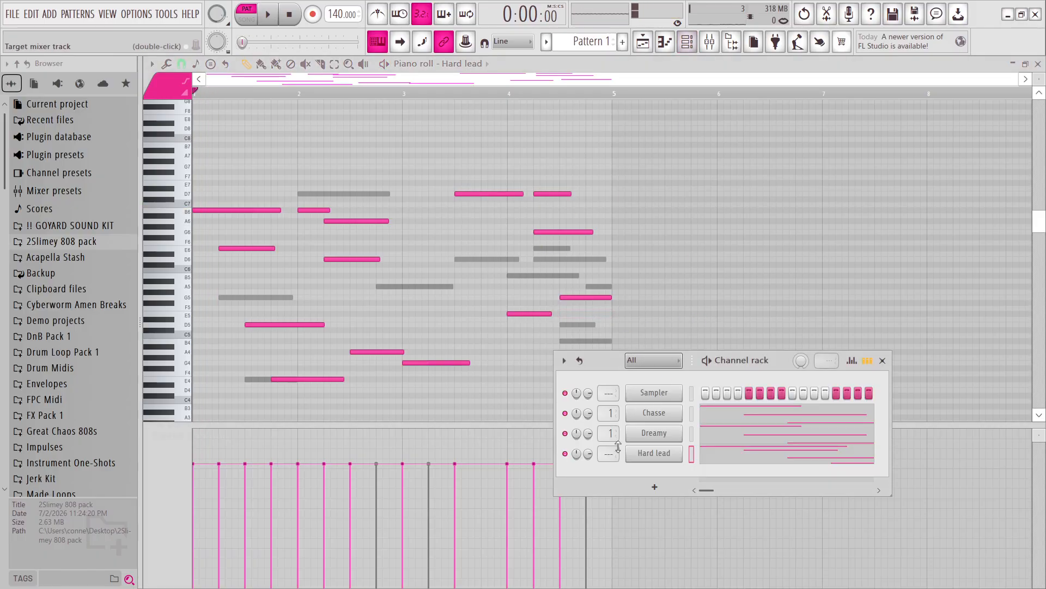
right_click(638, 462)
click(720, 537)
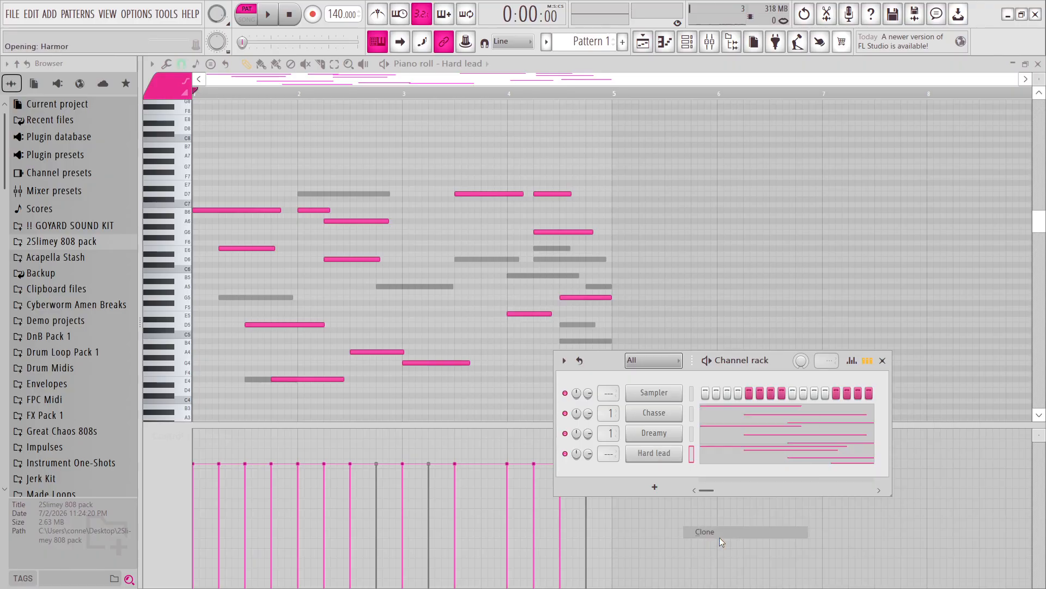
click(911, 184)
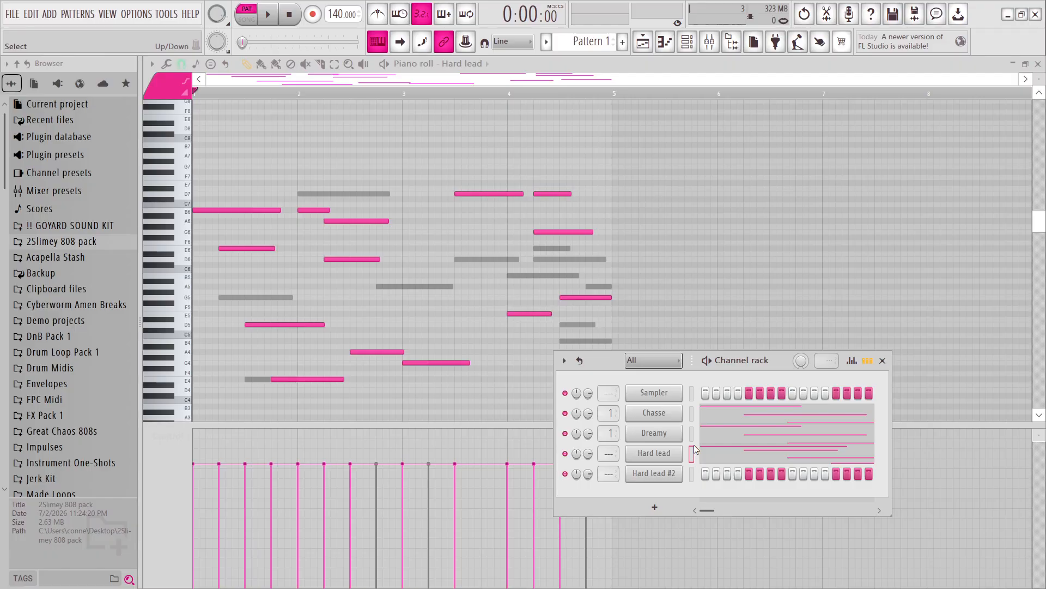
click(668, 474)
click(912, 185)
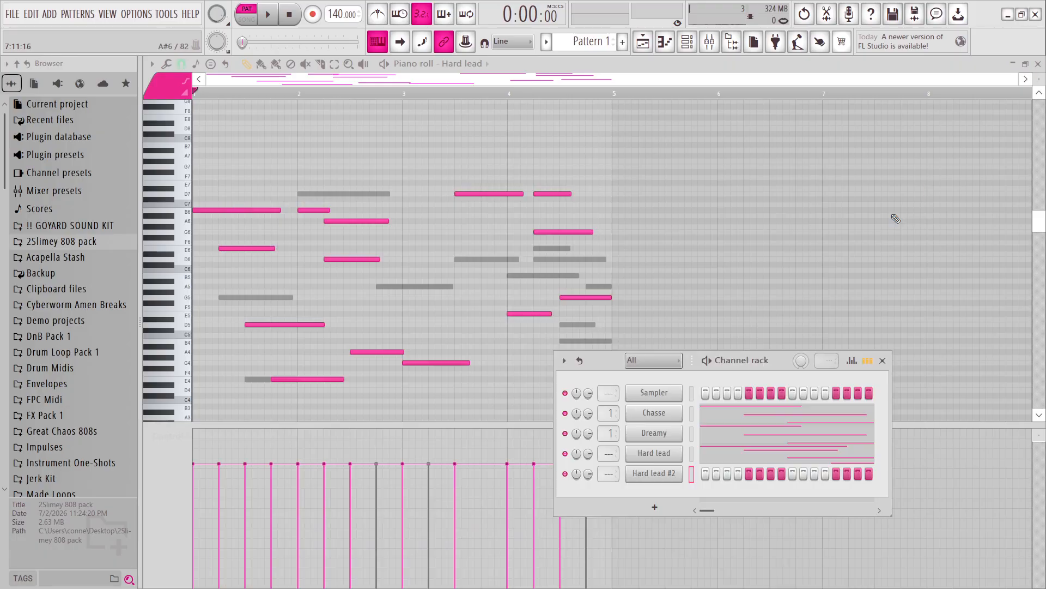
Replace the cloned Hard lead #2 channel with Morphine and load the LED Jupiter Bright preset from the Leads bank.
right_click(653, 471)
mouse_move(770, 510)
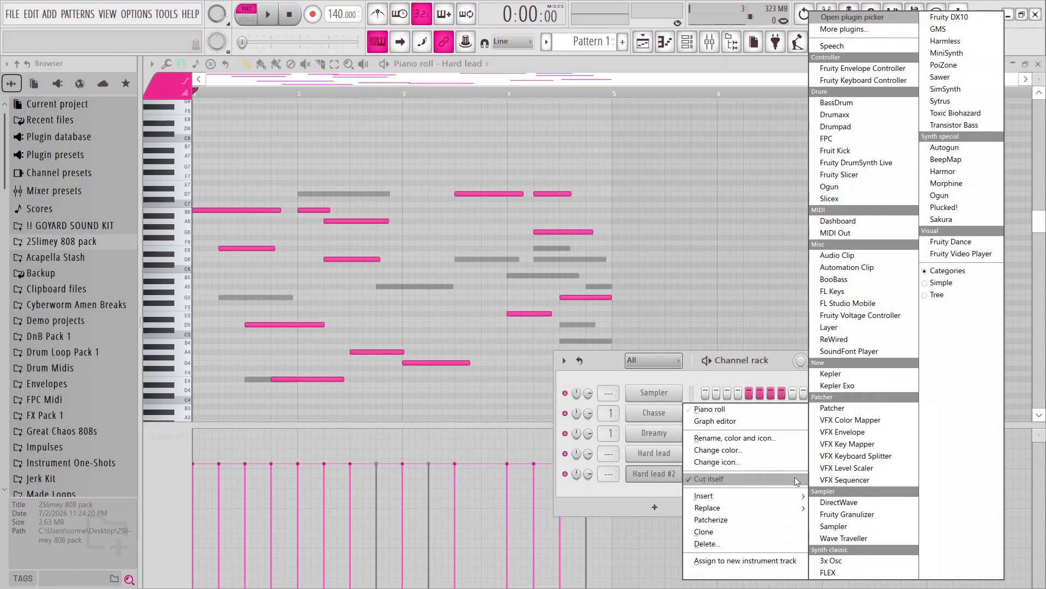
click(935, 185)
click(335, 227)
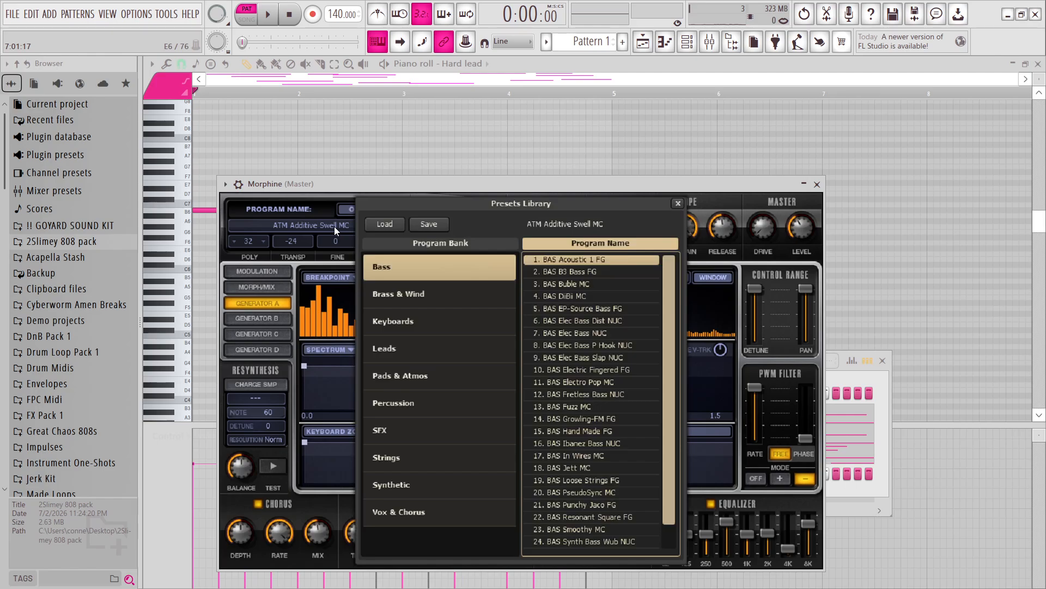
click(411, 347)
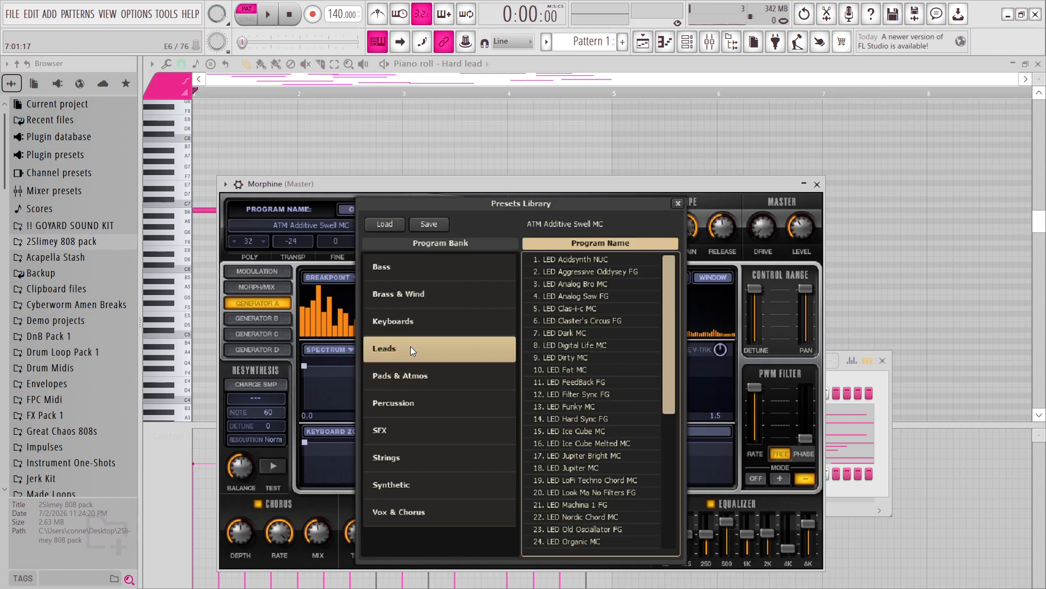
click(615, 455)
click(817, 184)
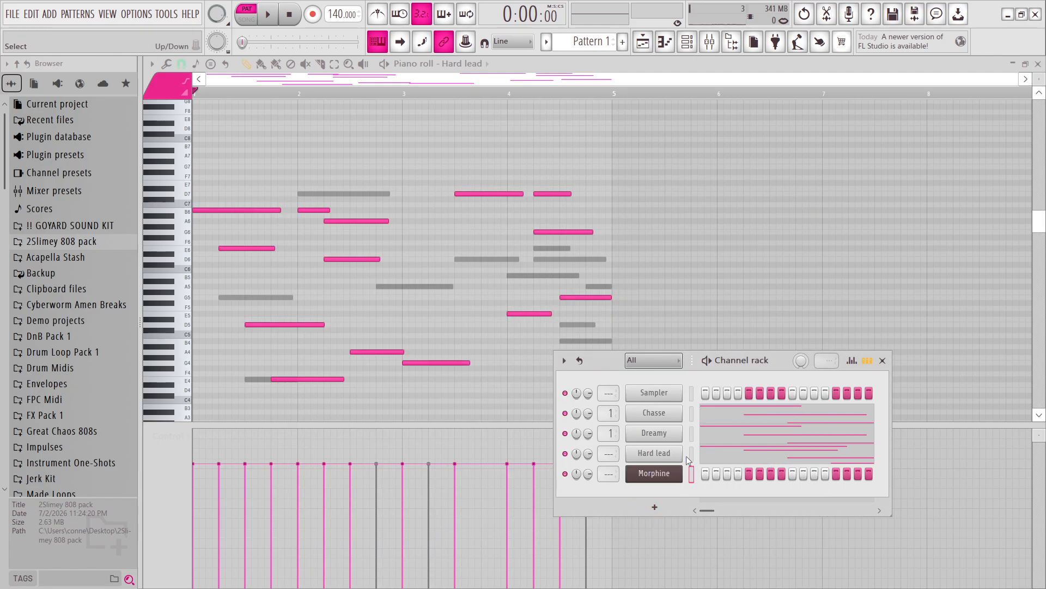
Copy the Hard lead melody into the Morphine channel and, during playback, route Hard lead and Morphine to mixer track 2.
click(692, 472)
key(space)
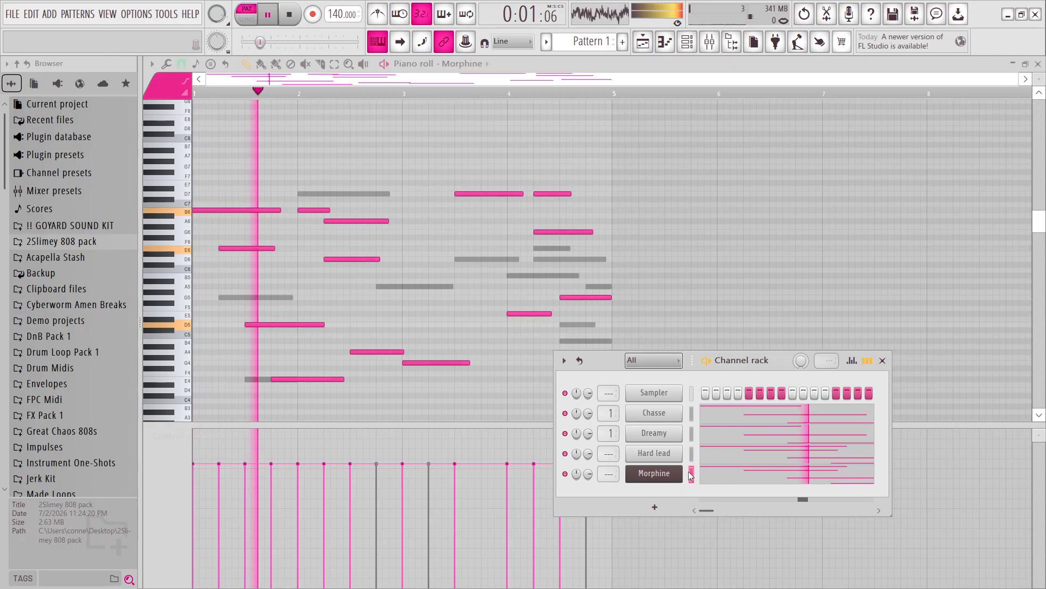
mouse_move(608, 454)
mouse_down()
mouse_move(608, 444)
mouse_move(609, 467)
mouse_up()
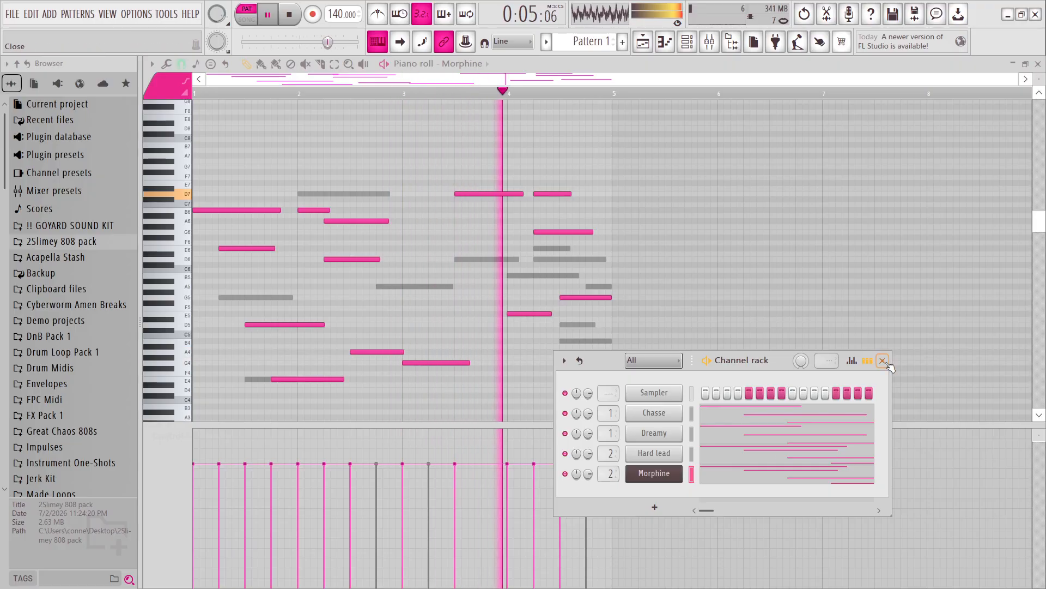
click(884, 362)
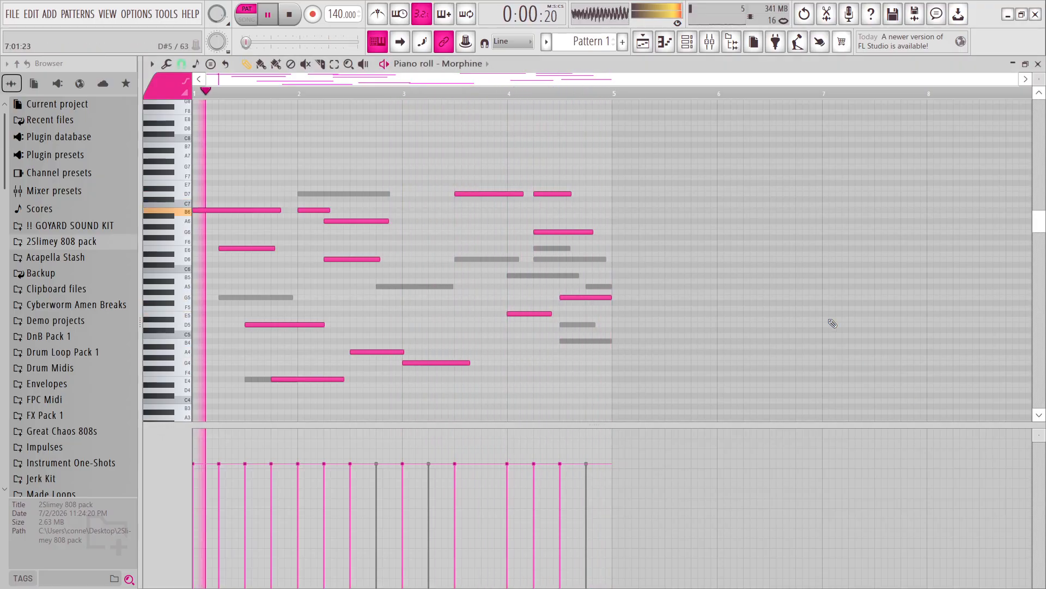
click(289, 16)
click(686, 43)
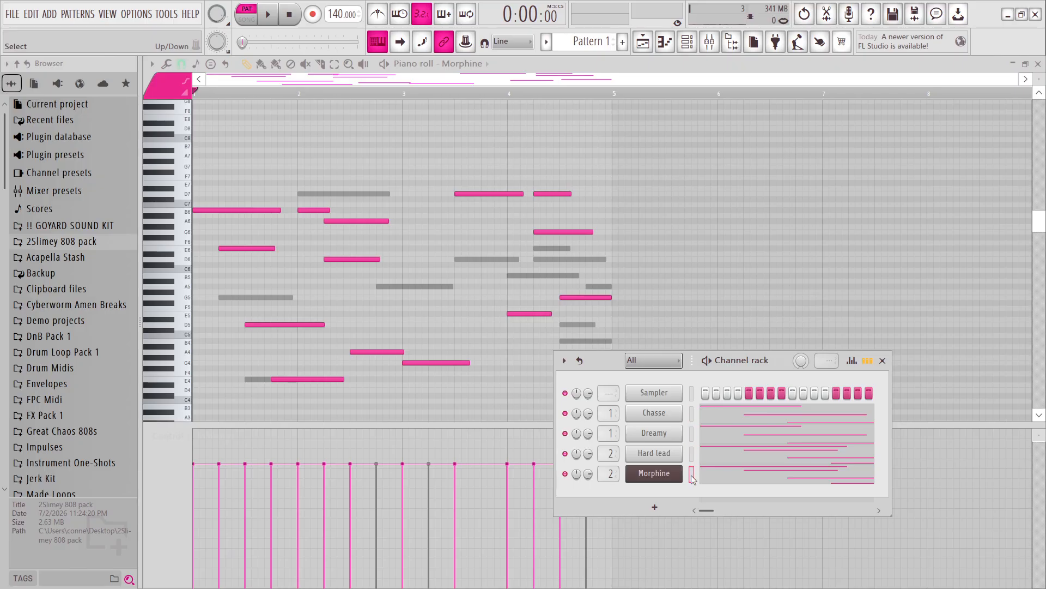
click(473, 64)
click(477, 64)
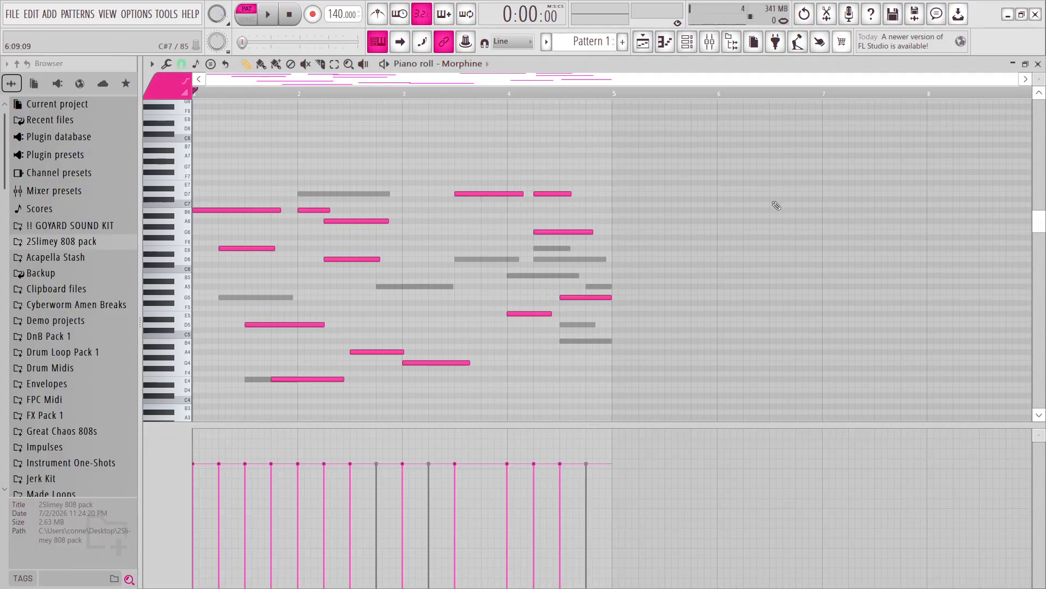
click(686, 43)
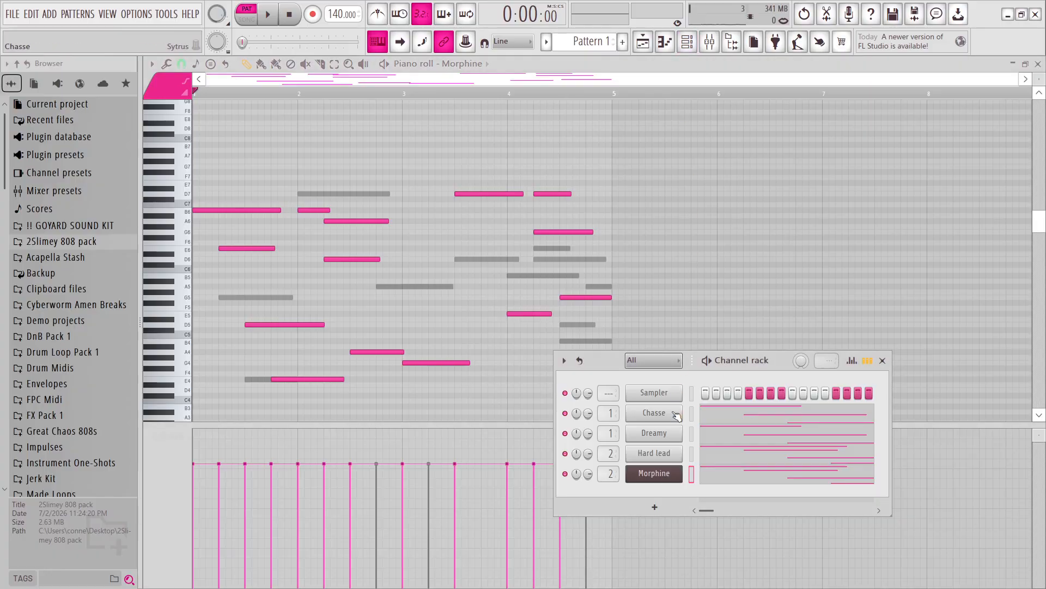
click(727, 269)
right_click(730, 271)
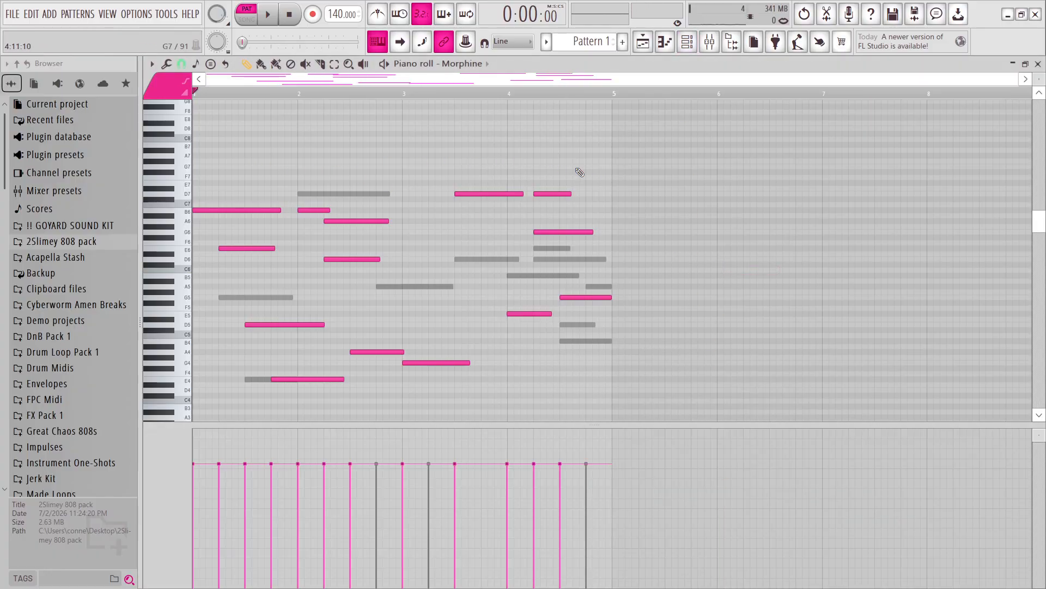
drag(404, 161, 398, 166)
right_click(414, 168)
click(352, 154)
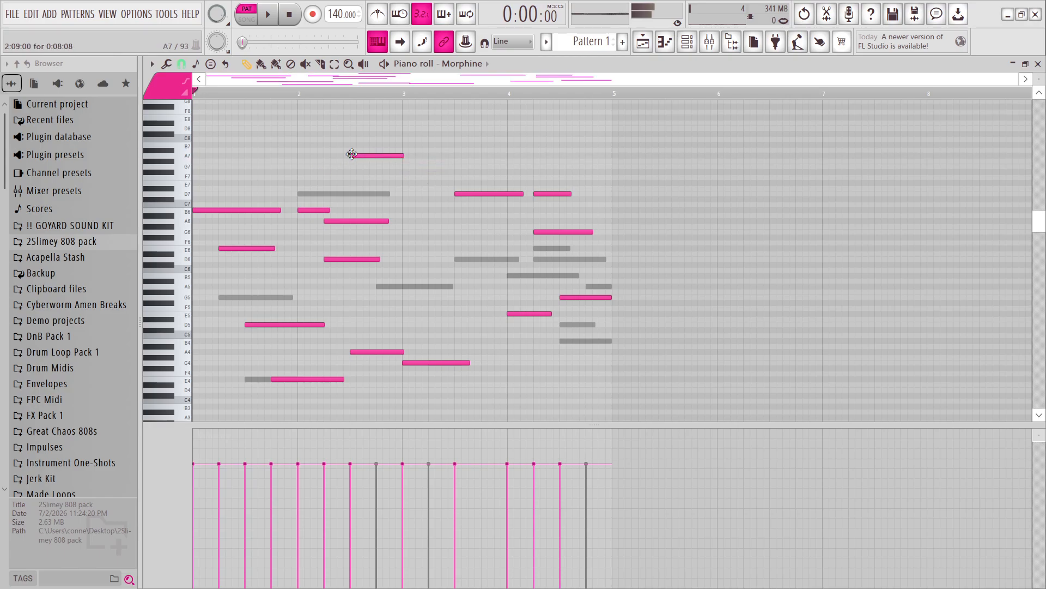
right_click(352, 156)
click(352, 150)
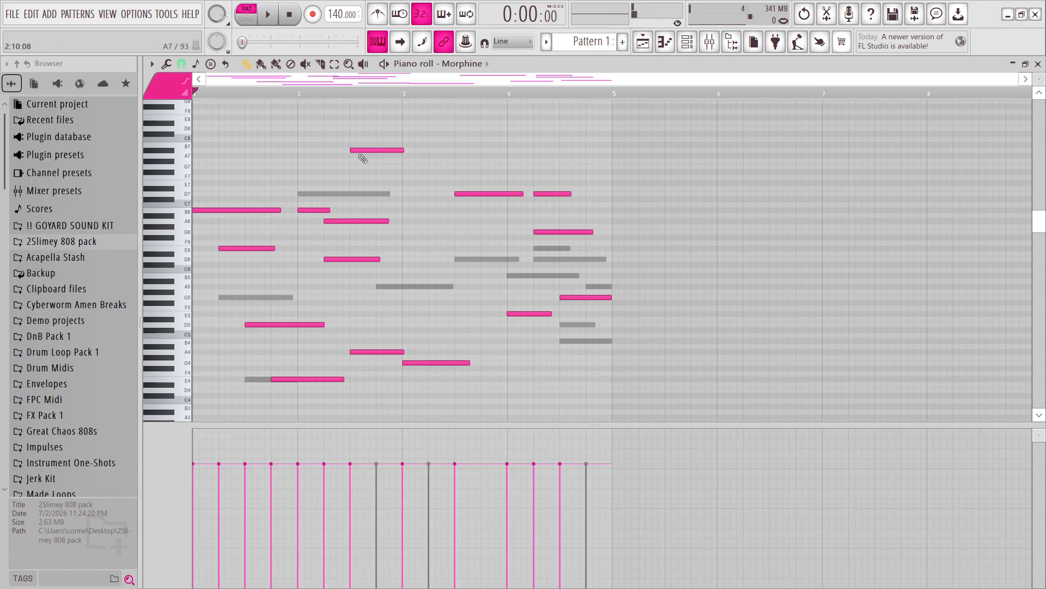
right_click(397, 149)
Delete the unused Sampler channel from the channel rack and confirm the deletion.
click(687, 41)
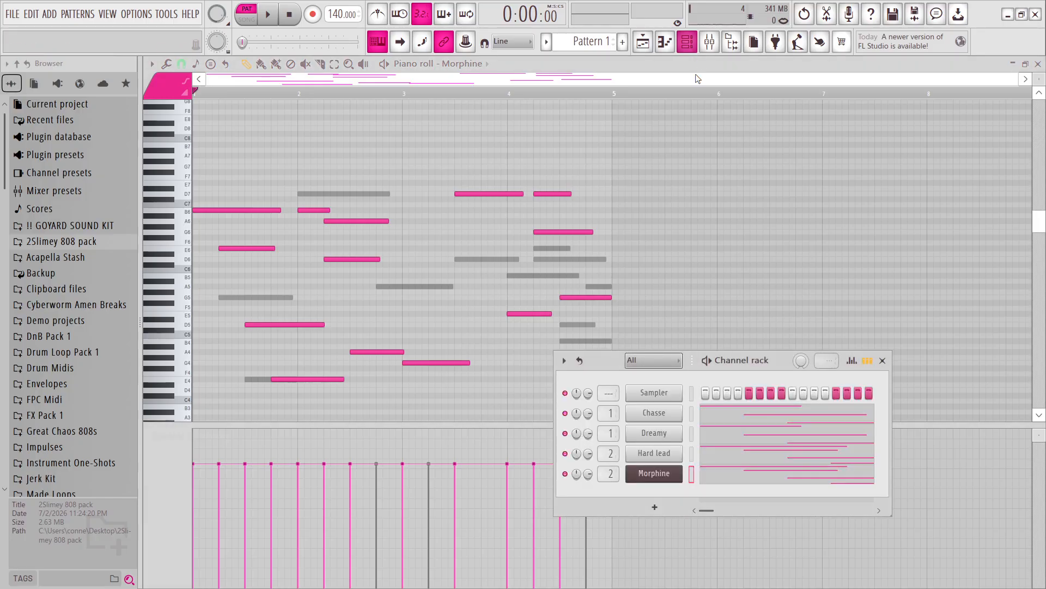
right_click(656, 390)
click(714, 552)
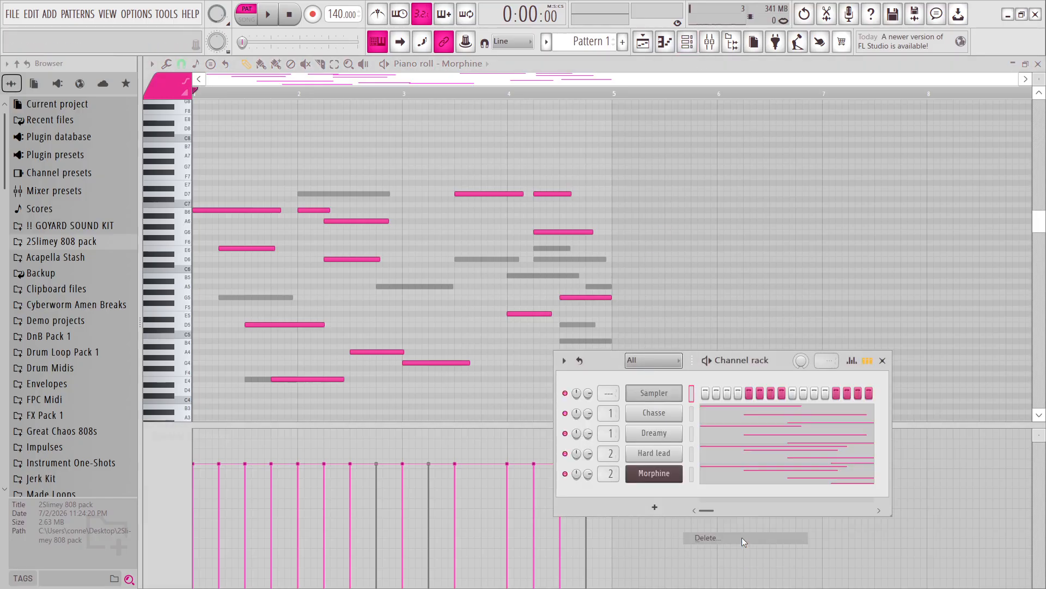
click(572, 342)
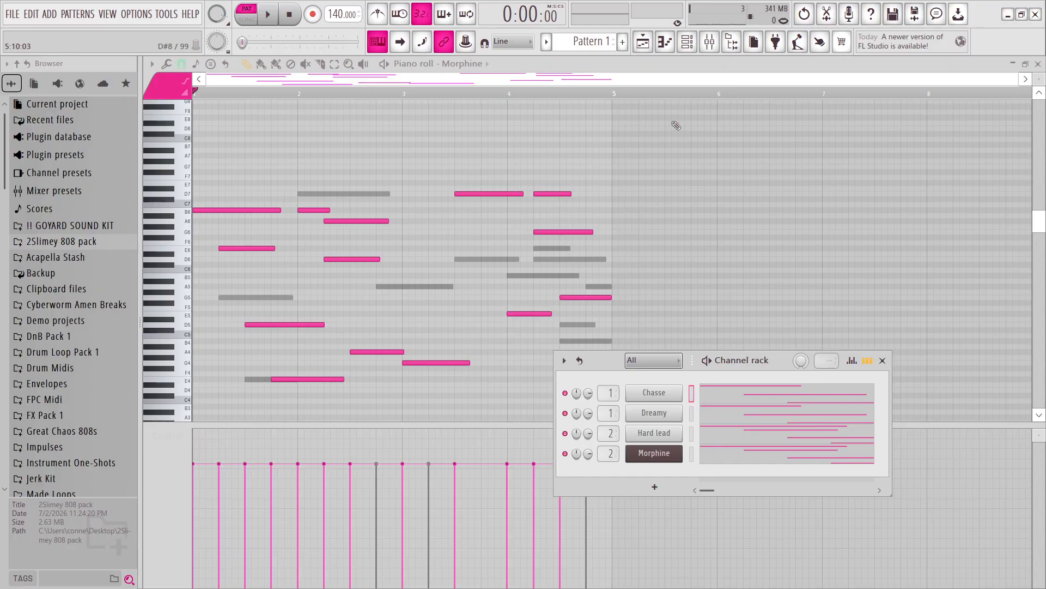
Quick render Pattern 1 as an audio clip from the playlist.
click(651, 43)
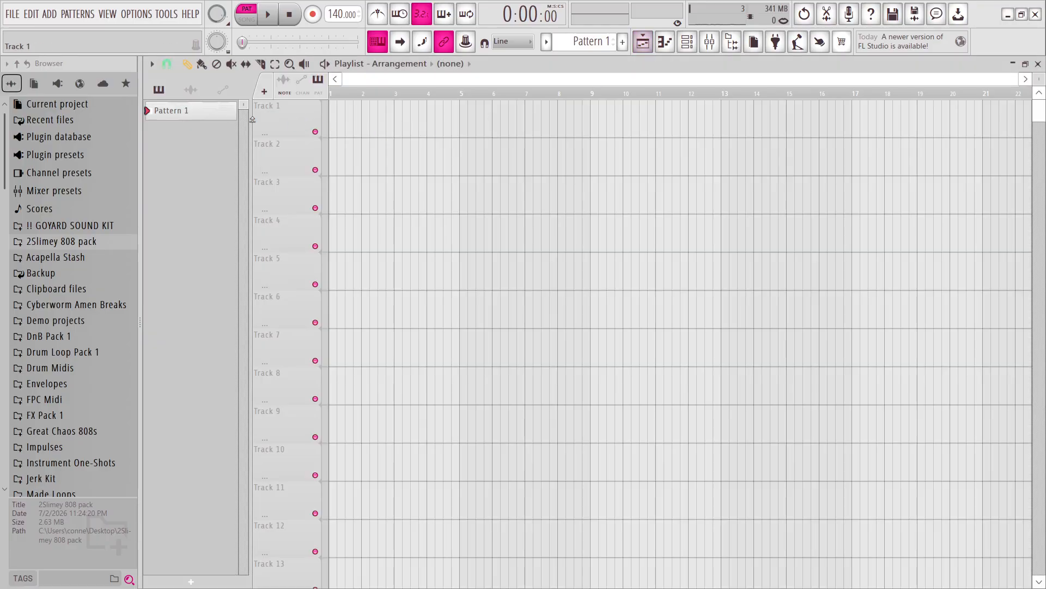
right_click(221, 115)
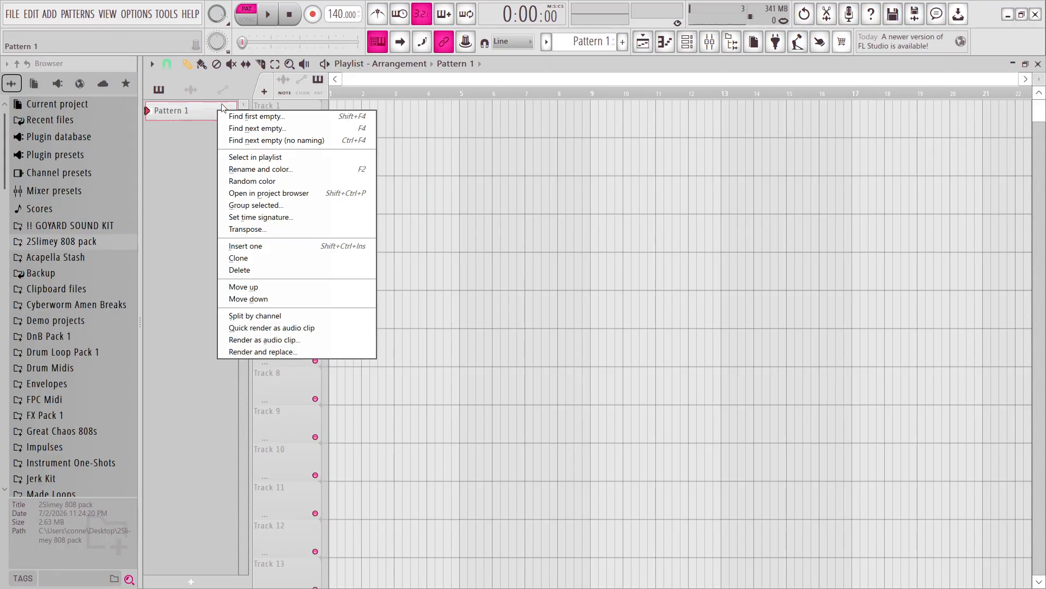
click(257, 327)
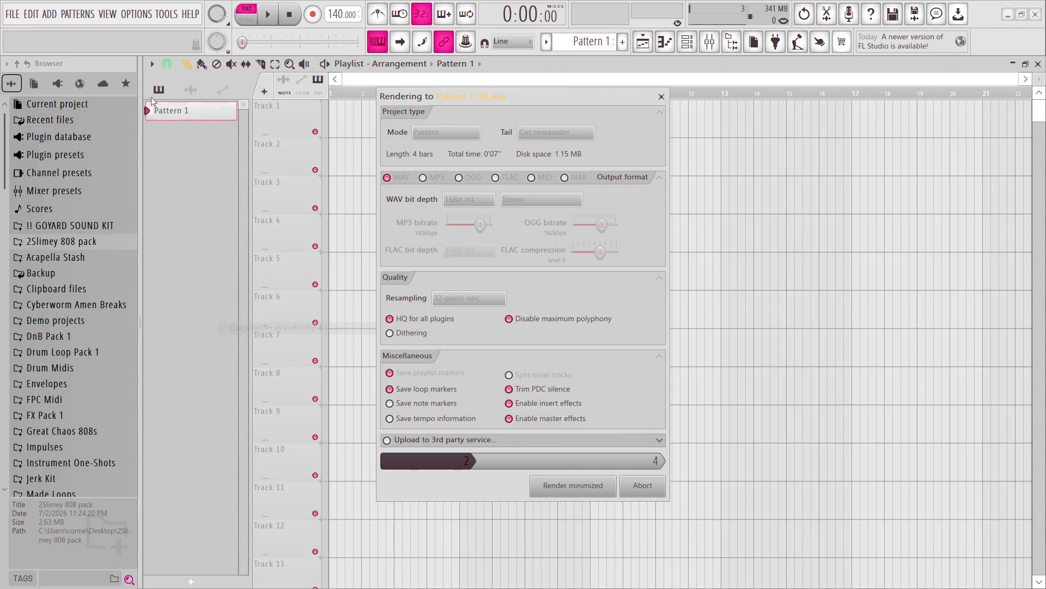
Place the rendered Pattern 1 audio clip on Track 1 at bar 1 and play it in song mode.
click(159, 89)
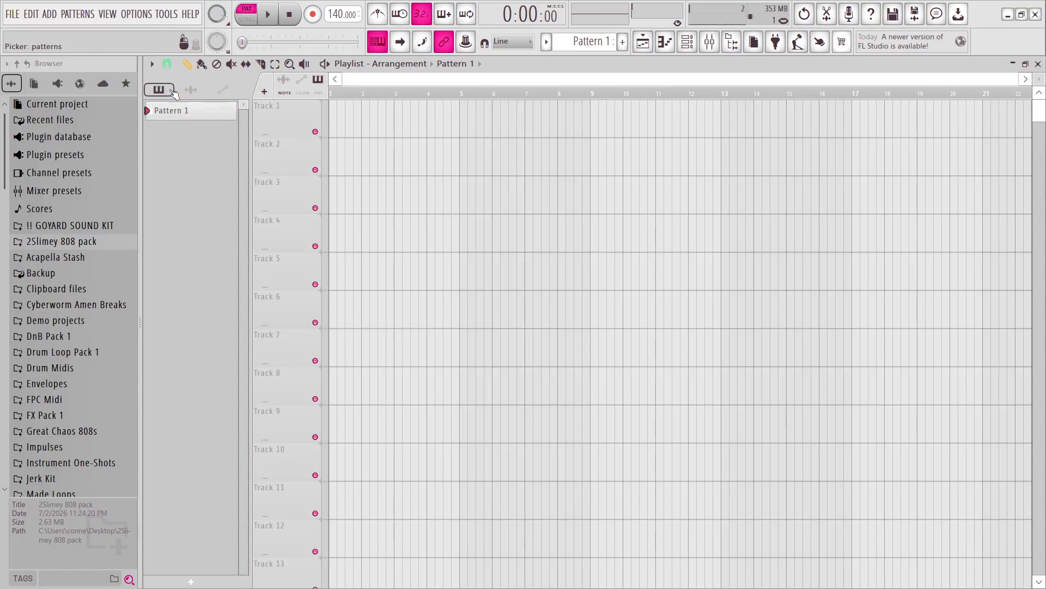
right_click(168, 111)
click(152, 123)
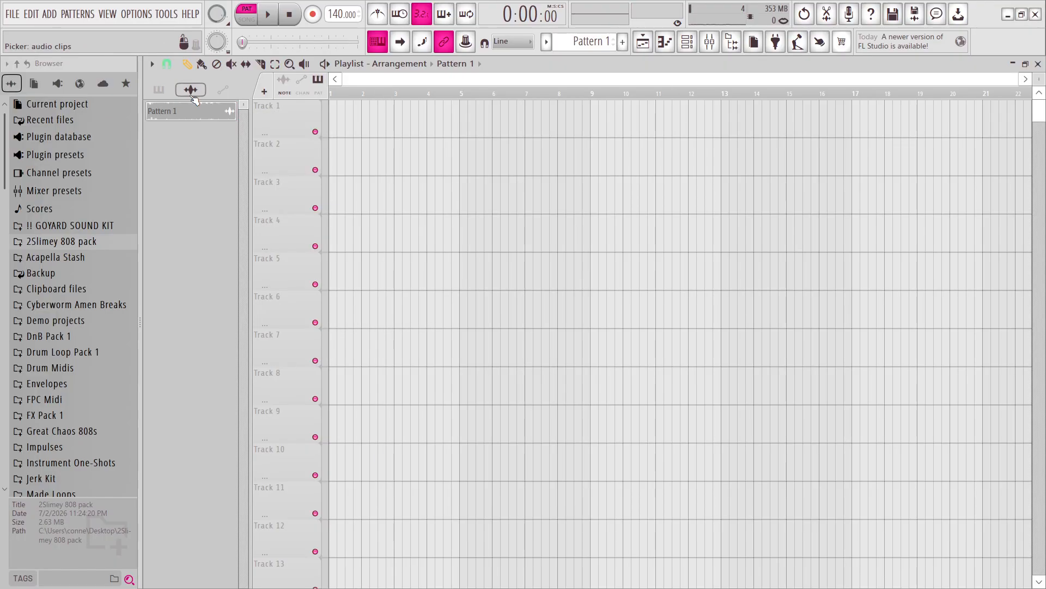
drag(186, 111, 363, 112)
click(268, 14)
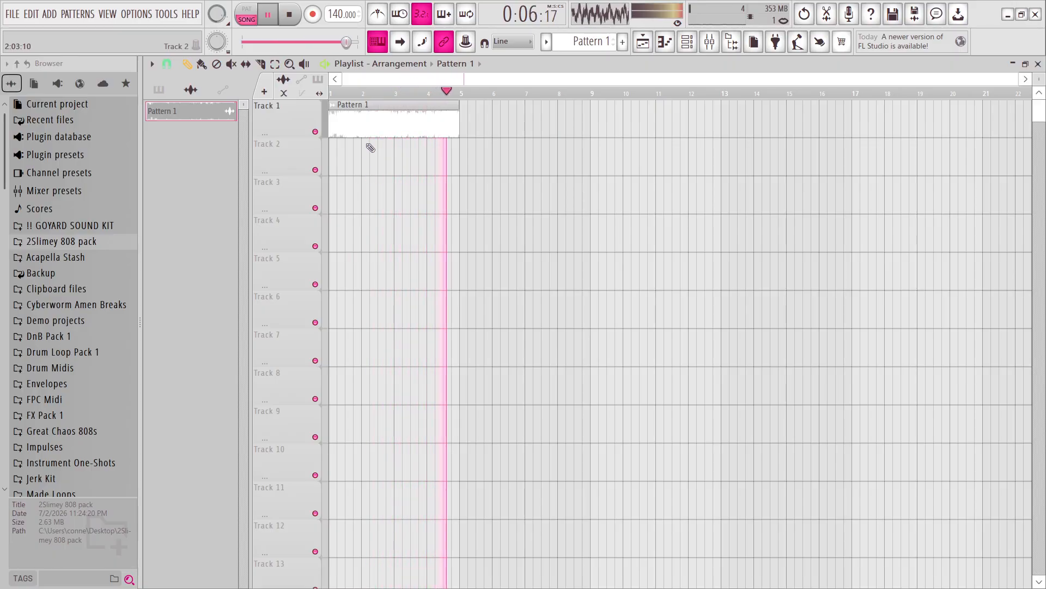
click(290, 23)
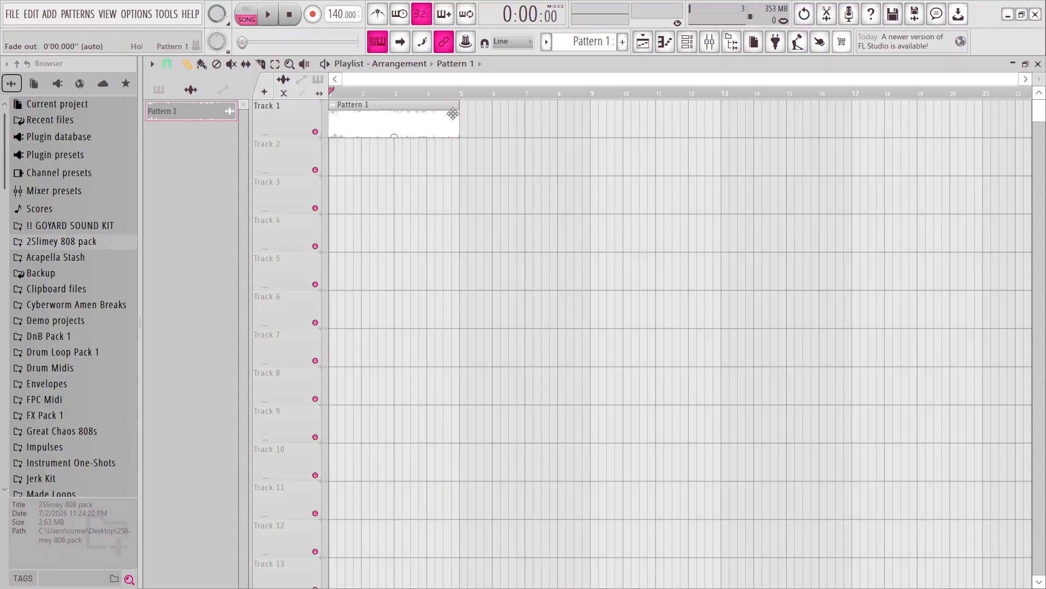
Review the time stretching and precomputed effects settings of the Pattern 1 audio clip.
double_click(437, 102)
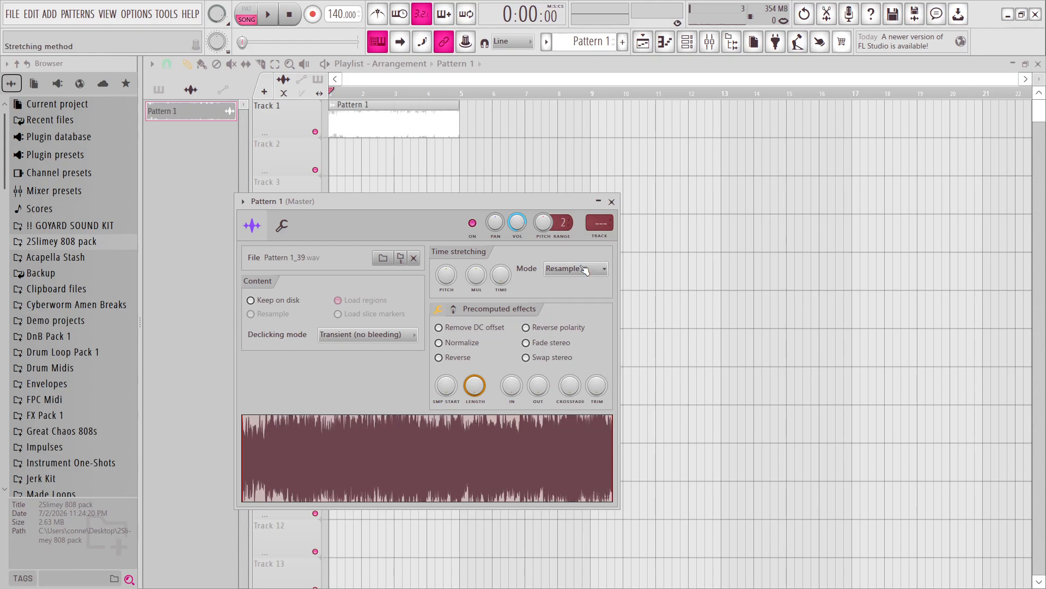
click(456, 309)
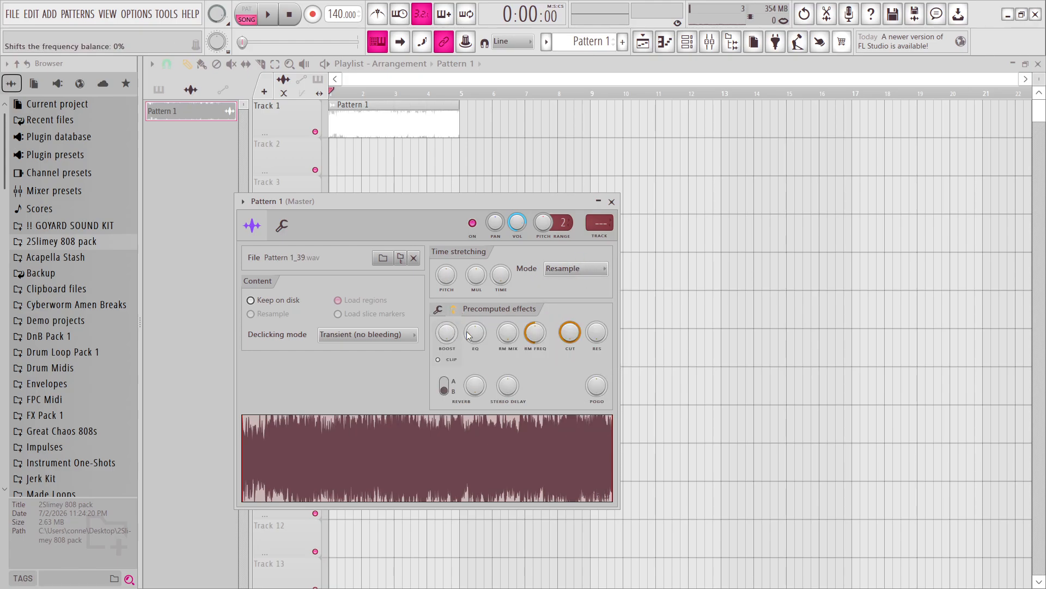
click(479, 312)
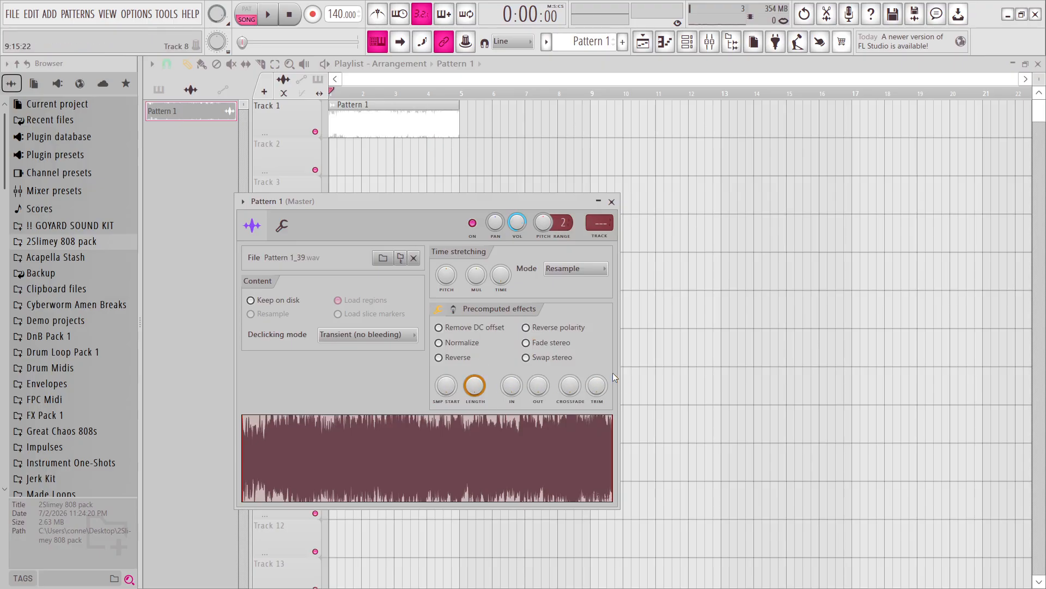
click(612, 201)
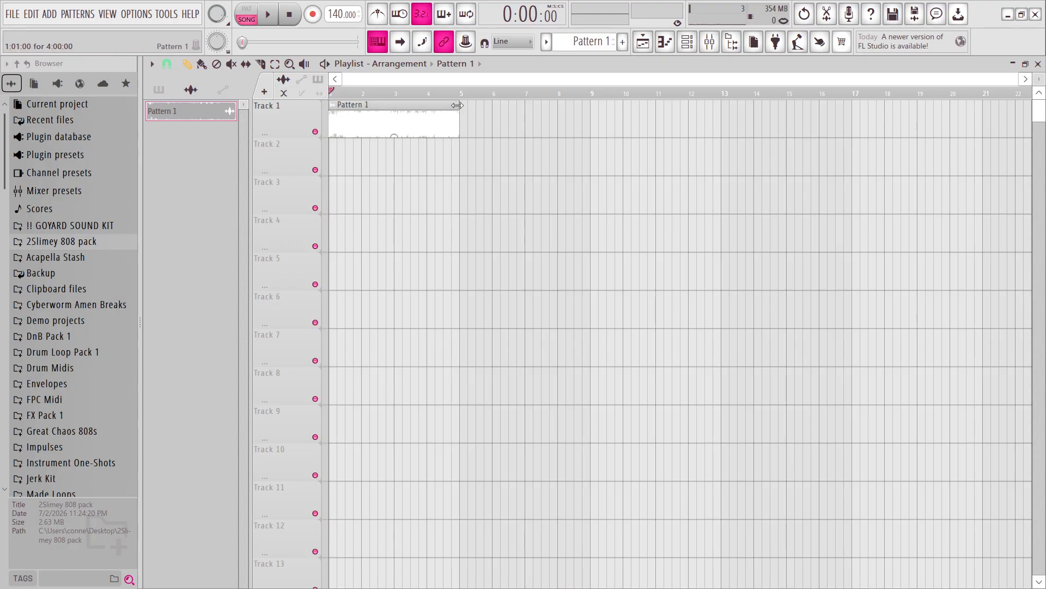
Try stretching the Pattern 1 audio clip to eight bars, ending at bar 9, and play it.
mouse_move(457, 105)
mouse_down()
mouse_move(399, 108)
mouse_move(533, 110)
mouse_move(461, 118)
mouse_move(605, 112)
mouse_move(459, 112)
mouse_up()
drag(460, 102, 596, 128)
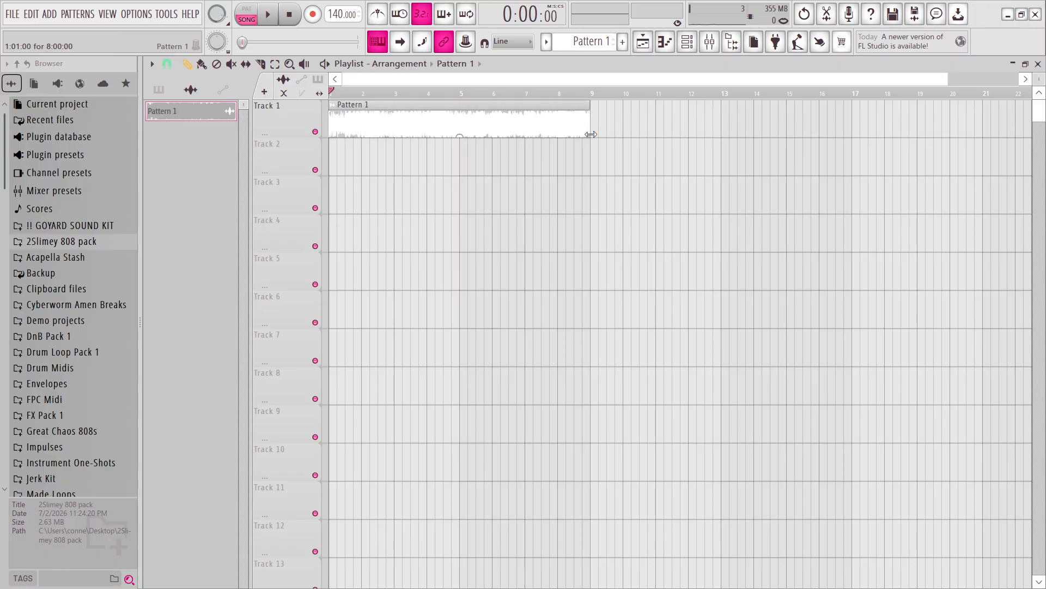
key(space)
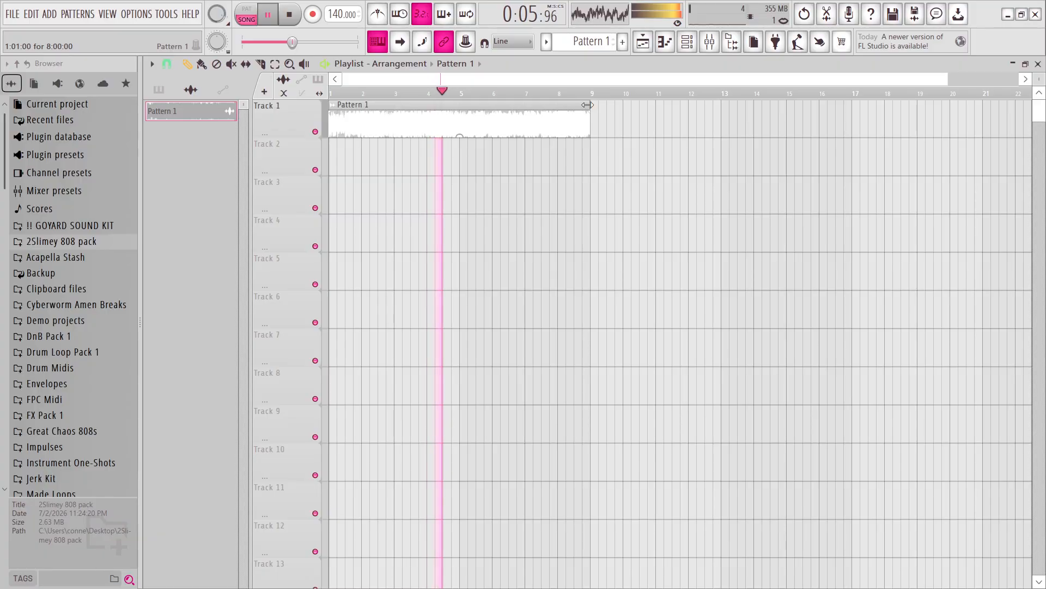
key(space)
Compress the Pattern 1 audio clip to two bars, ending at bar 3, and play it.
drag(587, 105, 407, 132)
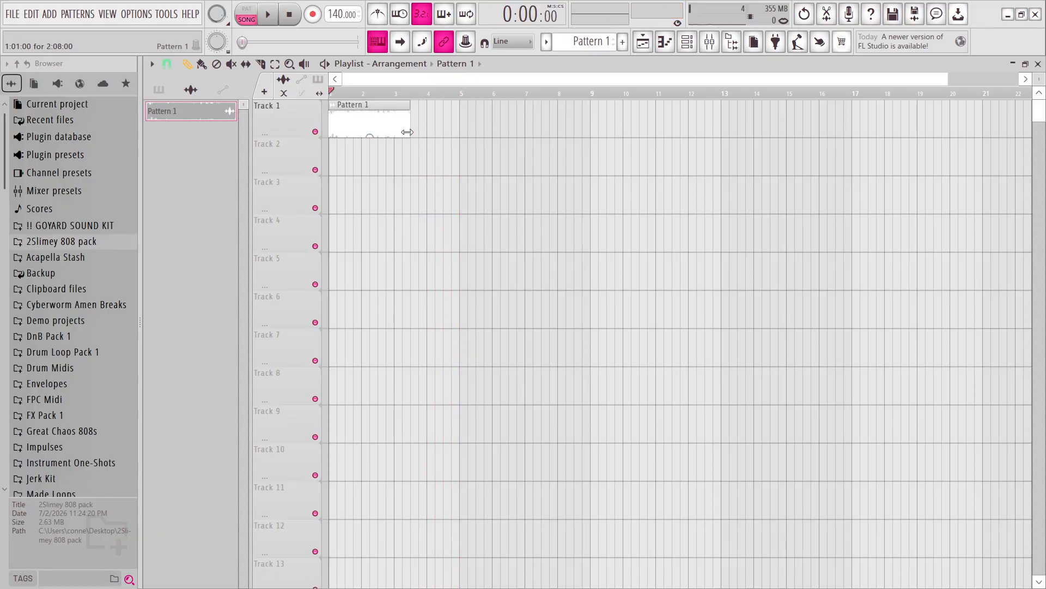
key(space)
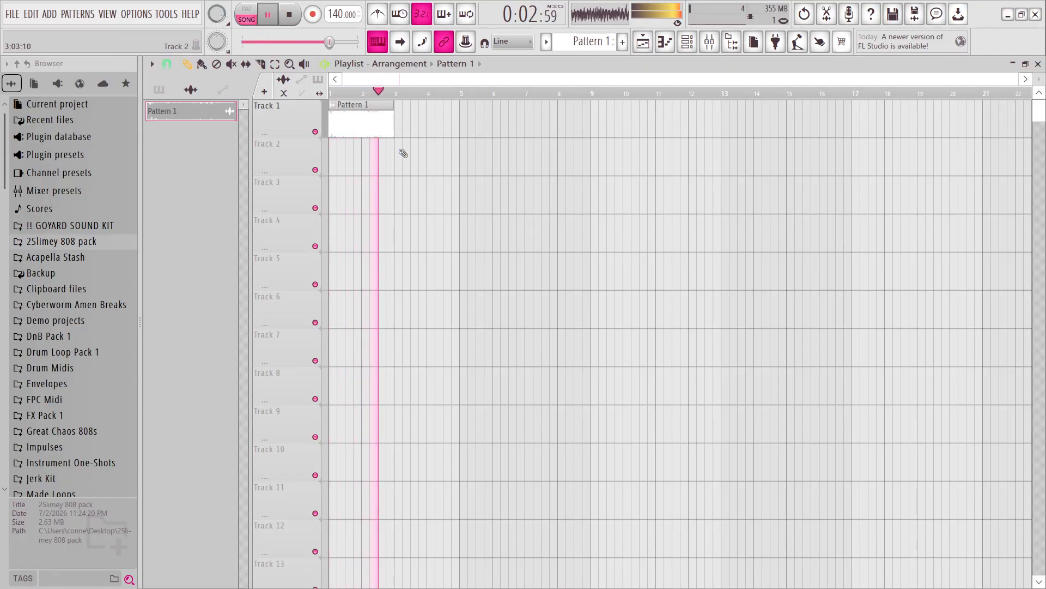
Stretch the Pattern 1 audio clip to six bars, ending at bar 7, and play it.
key(space)
drag(394, 134, 523, 155)
key(space)
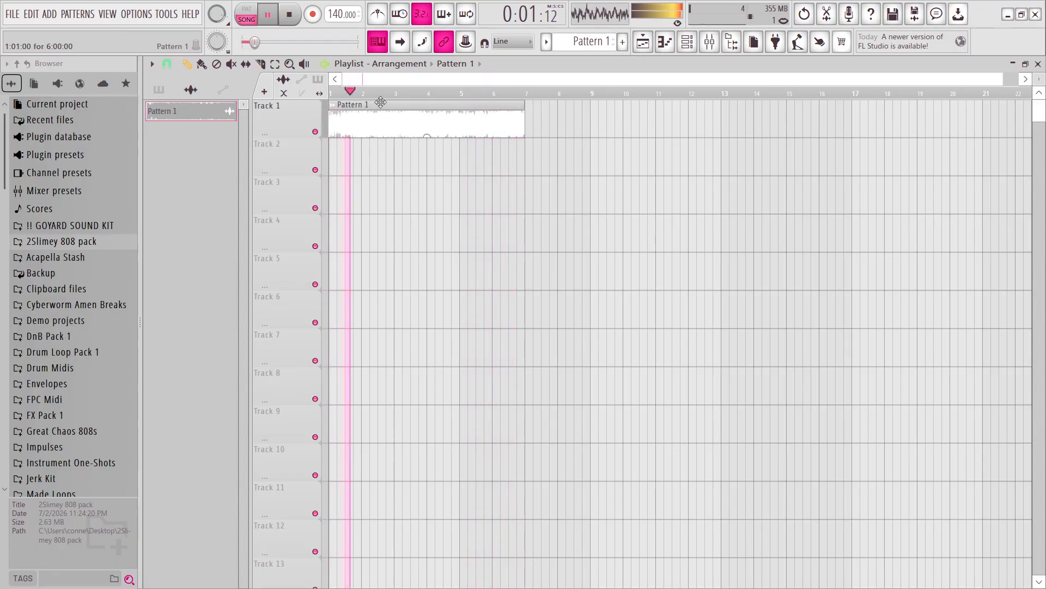
key(space)
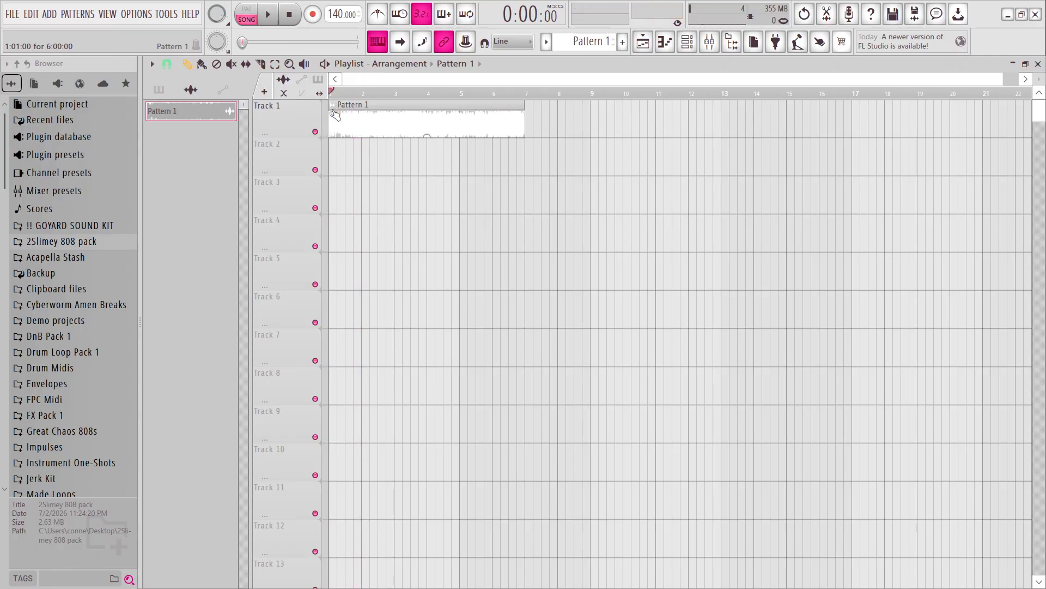
Set the time-stretching pitch shift of the Pattern 1 audio clip to +300 cents and play the clip.
double_click(355, 109)
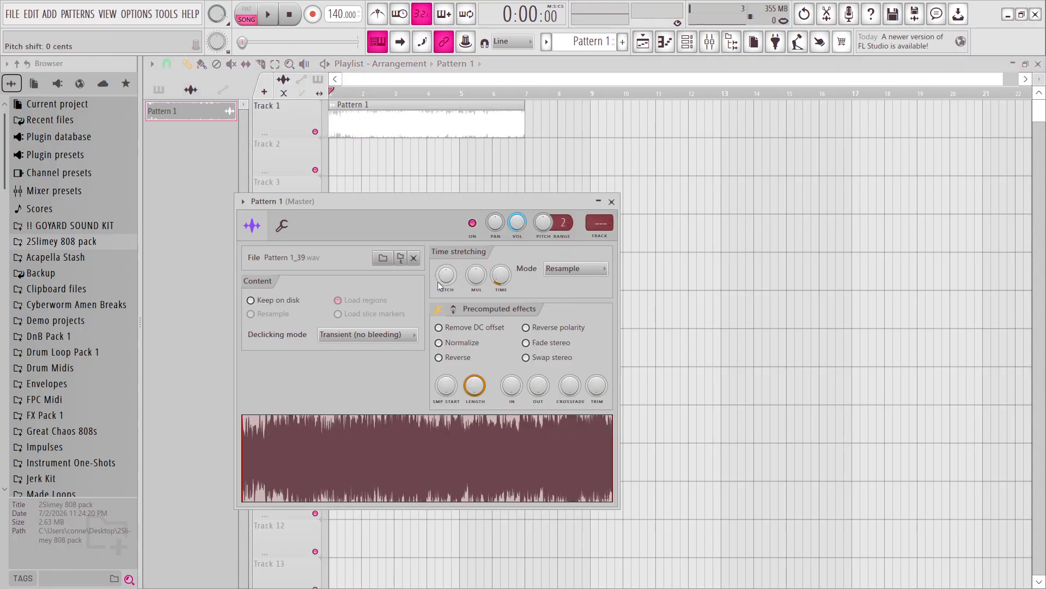
drag(446, 282, 447, 299)
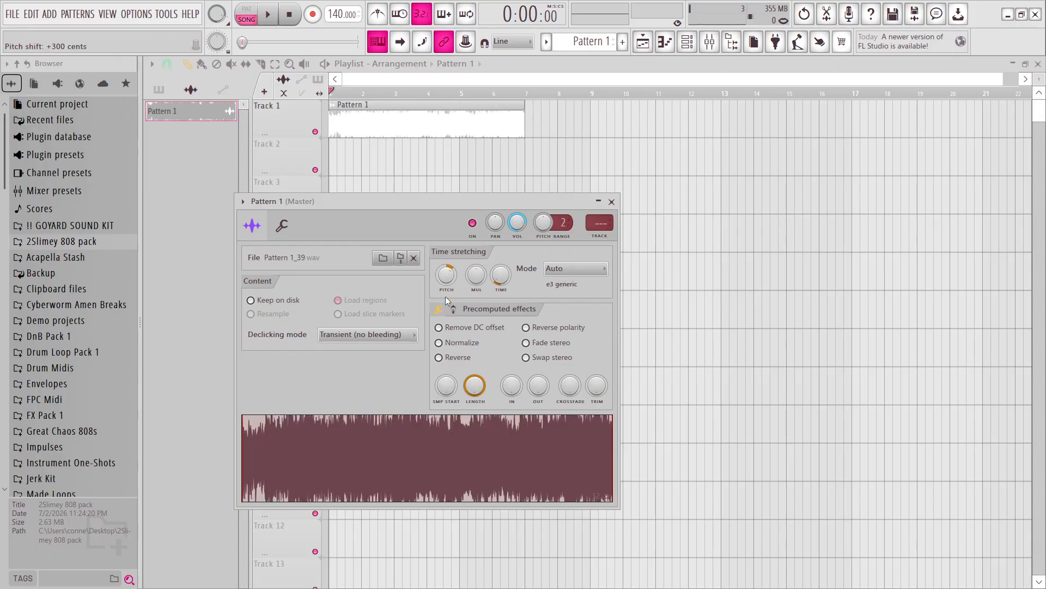
key(space)
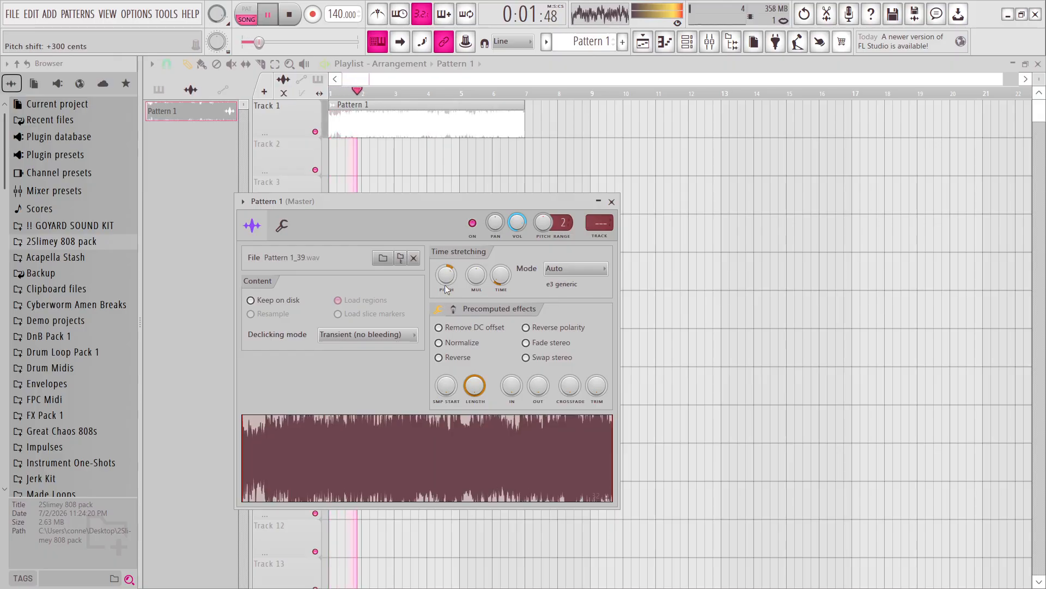
click(612, 202)
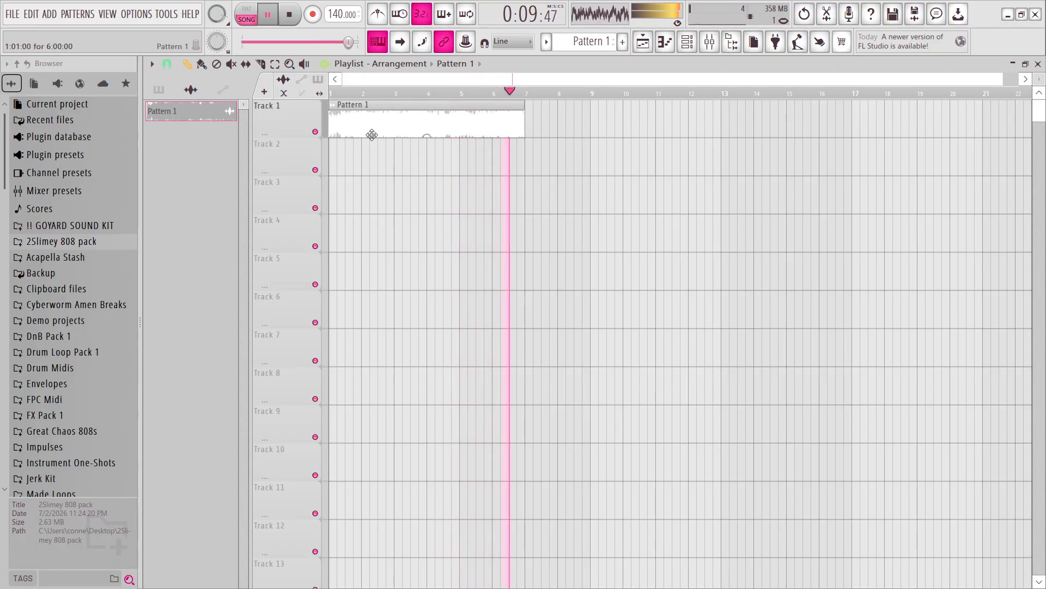
key(space)
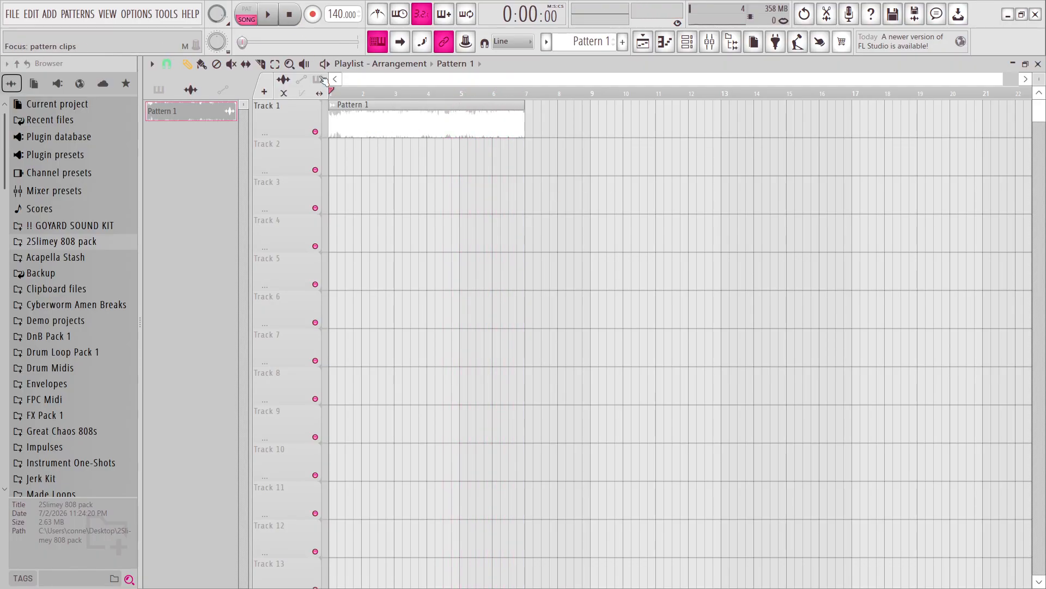
right_click(336, 113)
mouse_move(414, 284)
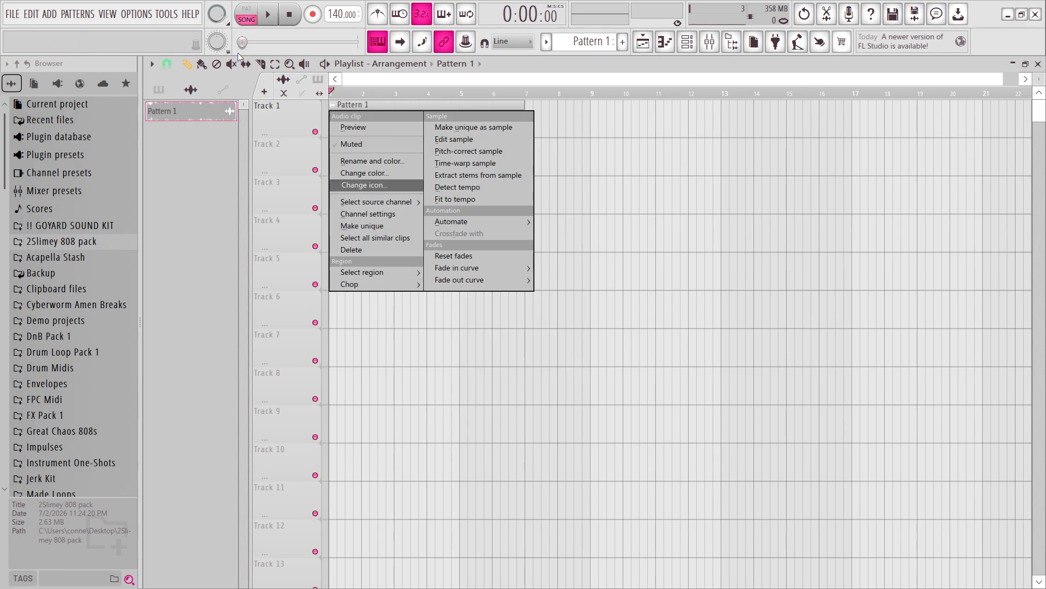
click(351, 144)
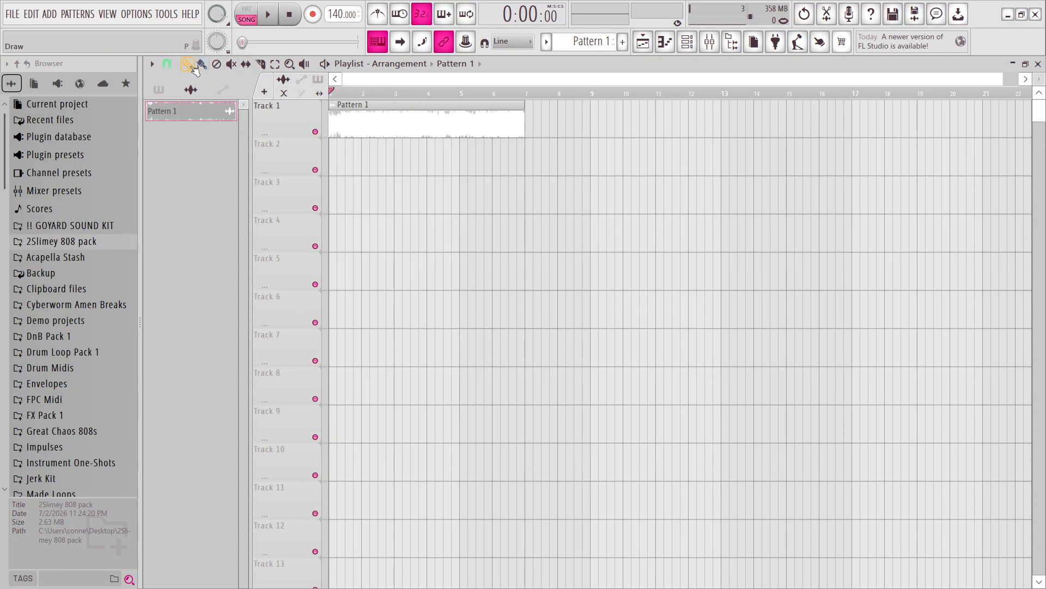
Chop the Pattern 1 audio clip with the Drum and bass (half-beat) pattern and play the slices.
right_click(330, 110)
mouse_move(380, 284)
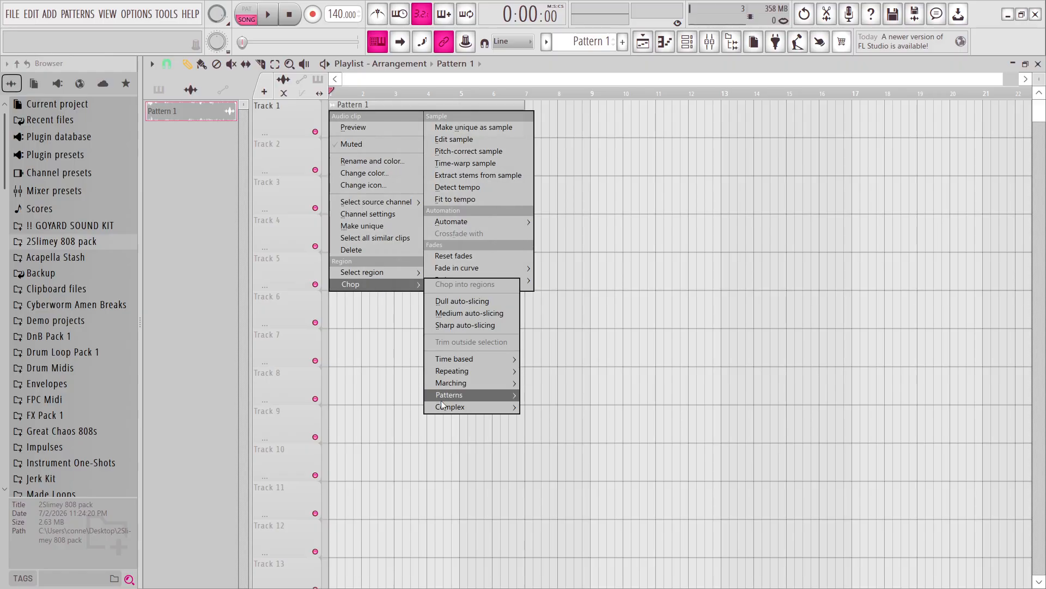
mouse_move(449, 365)
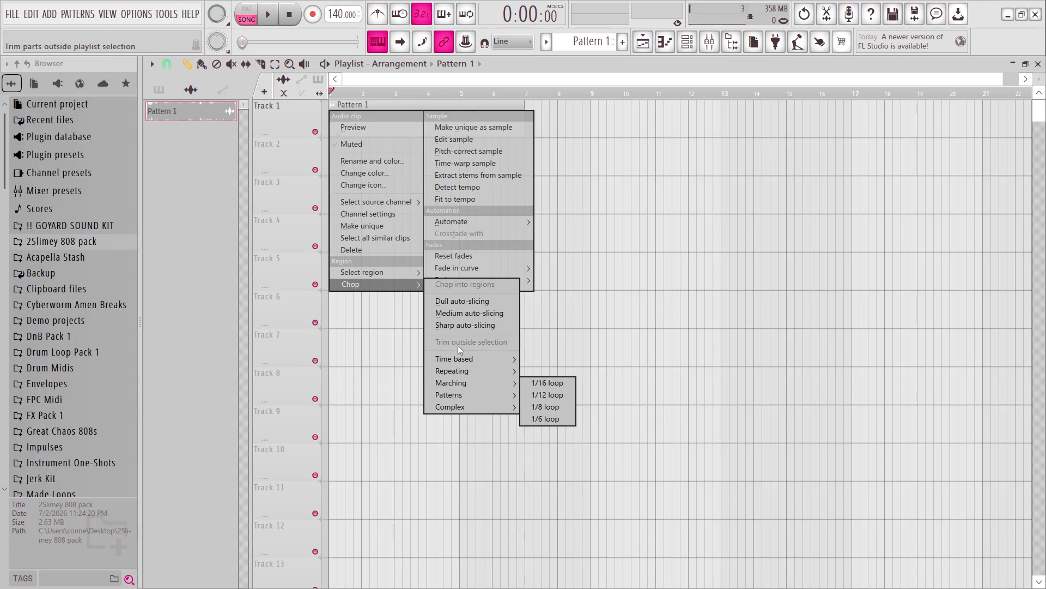
mouse_move(480, 372)
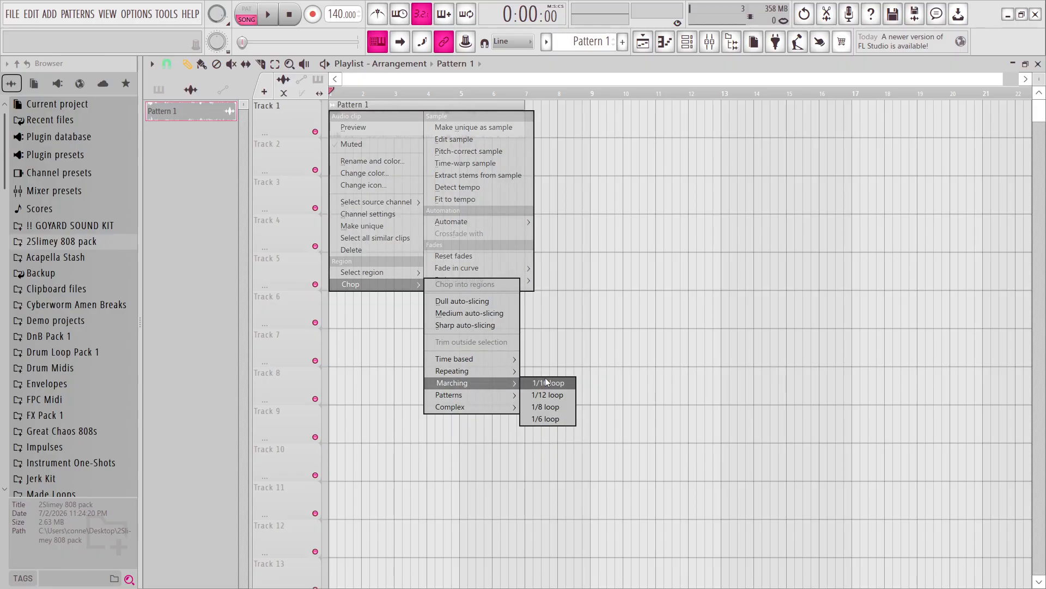
mouse_move(485, 411)
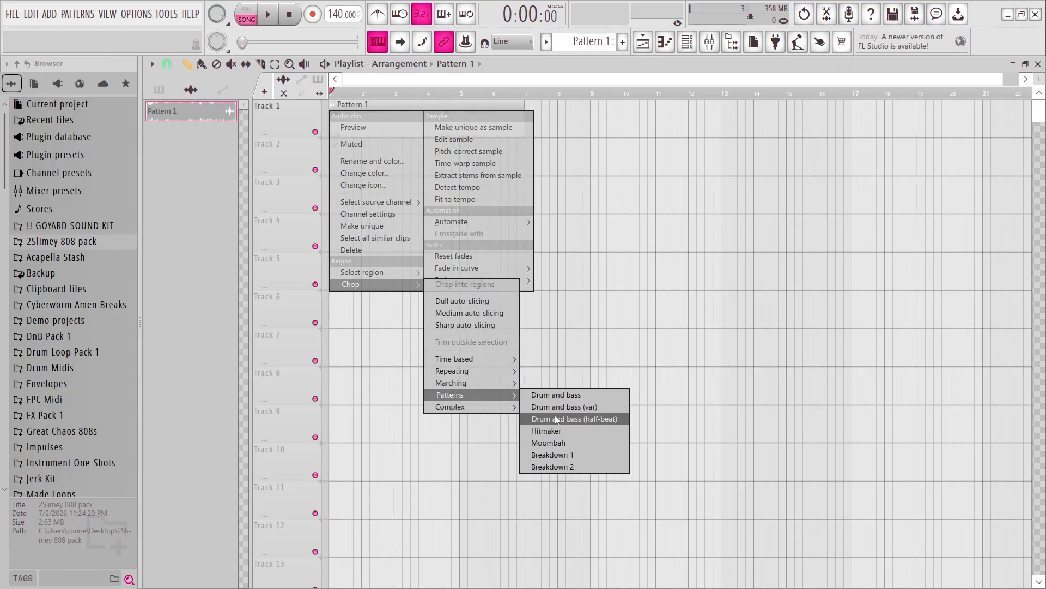
click(555, 415)
key(space)
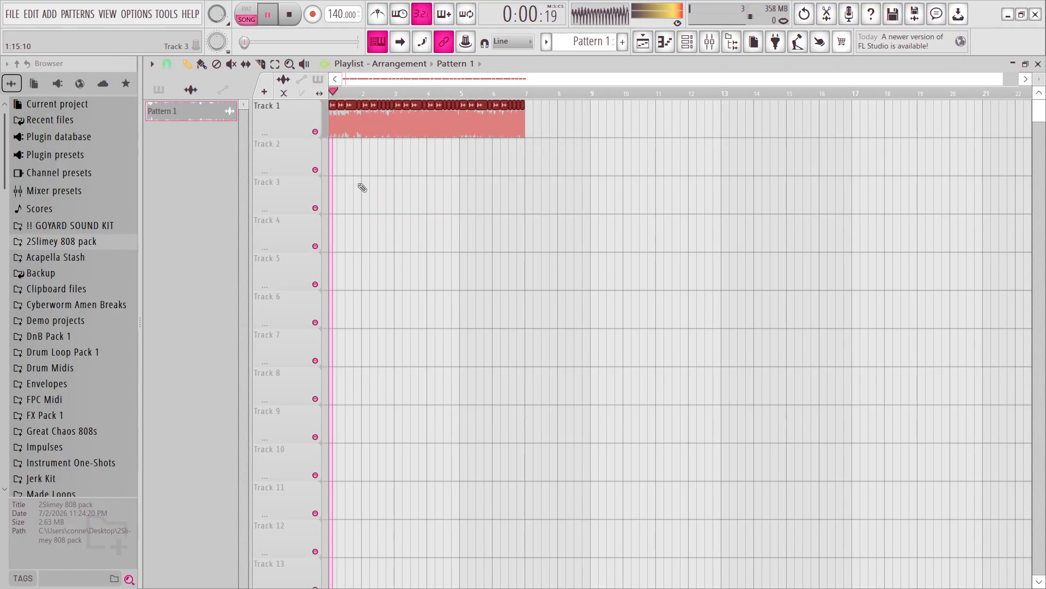
scroll(357, 206, up, 3)
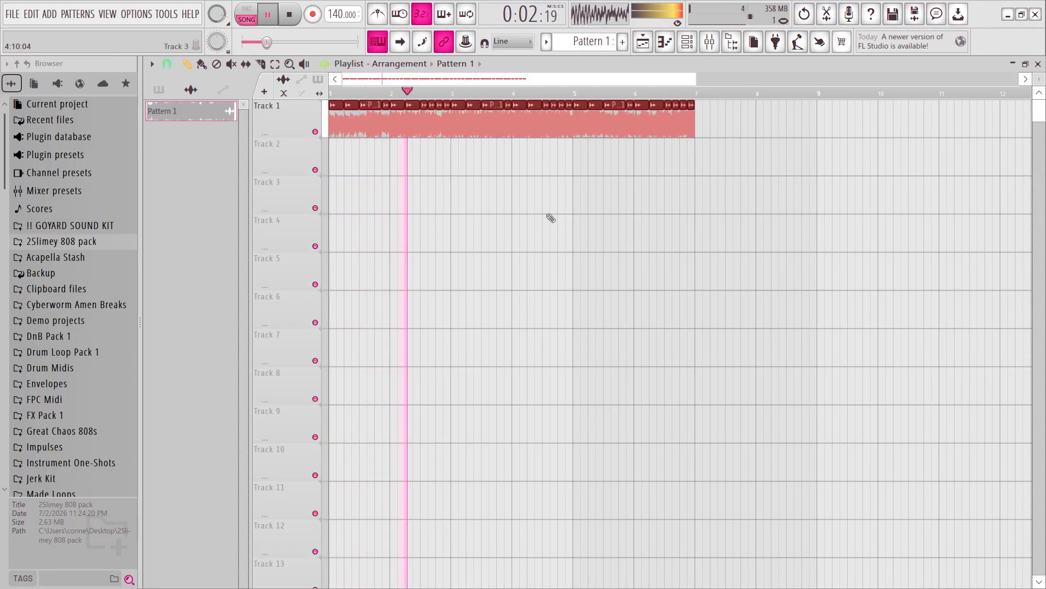
ctrl+click(543, 224)
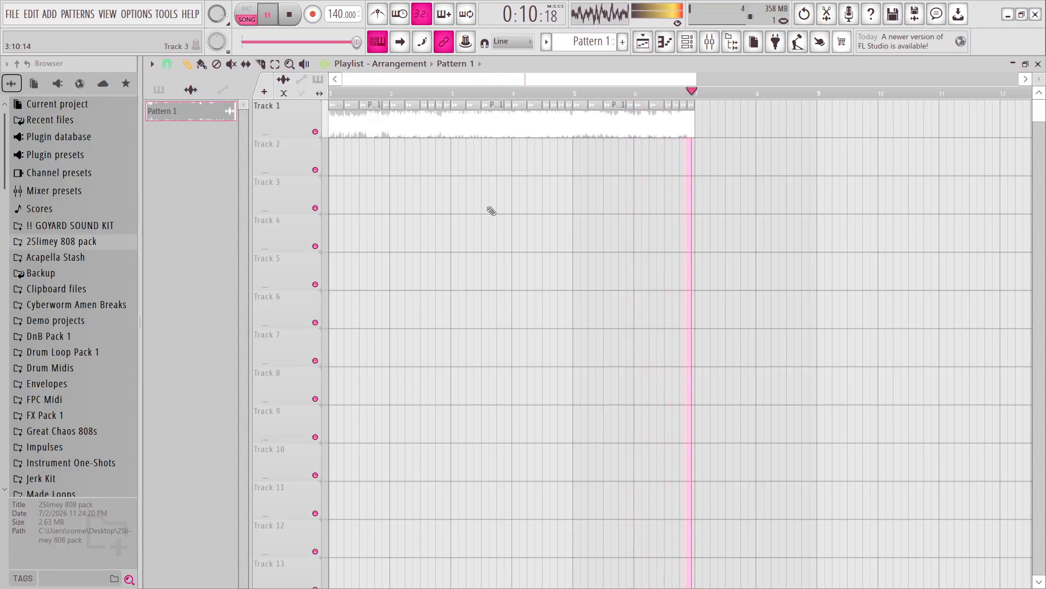
Delete the first bar of slices, shift the remaining slices back to start at bar 1, and play them.
key(space)
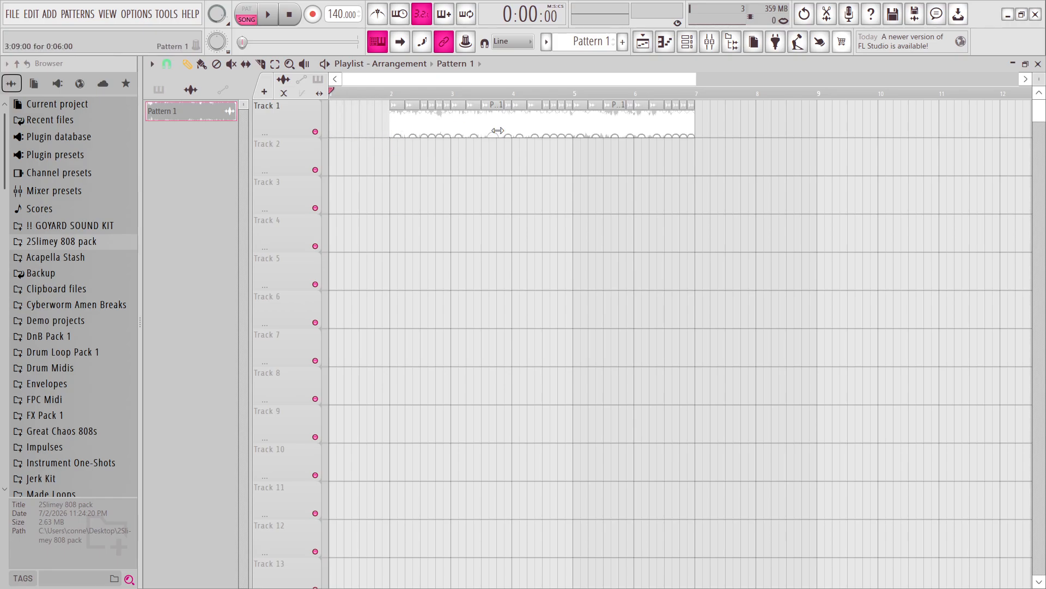
key(ctrl+a)
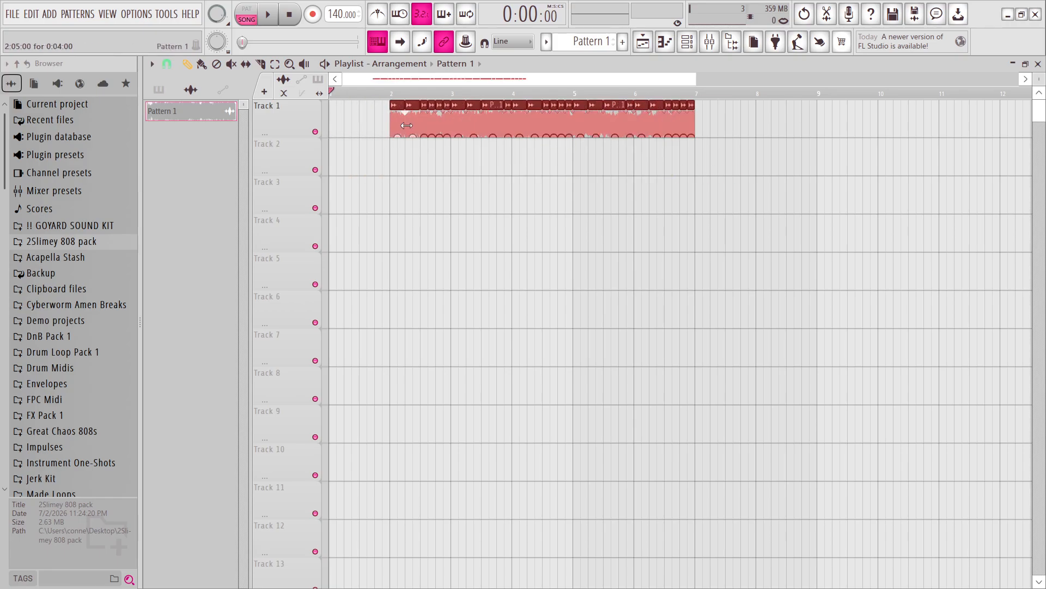
drag(405, 124, 344, 124)
key(space)
ctrl+click(487, 187)
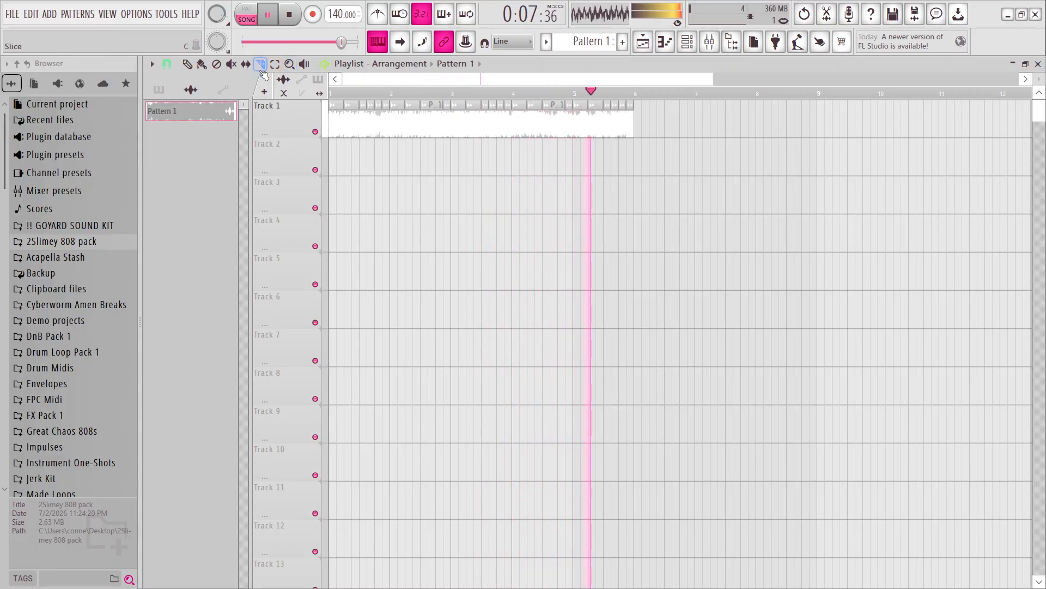
key(space)
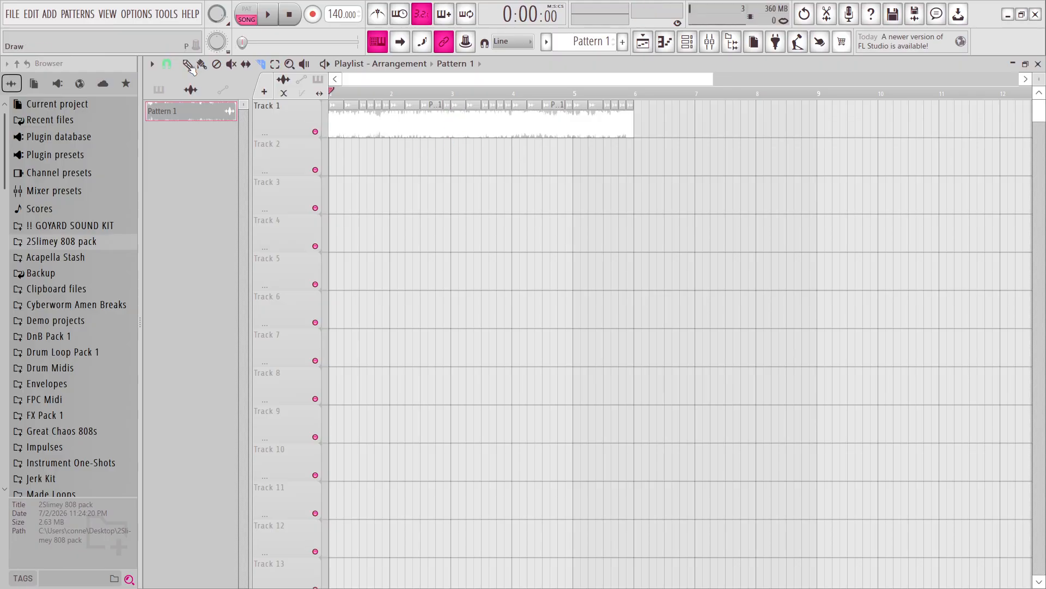
Delete the slices in bar 2, move the remaining ones back to close the gap, and play the result.
drag(445, 134, 410, 127)
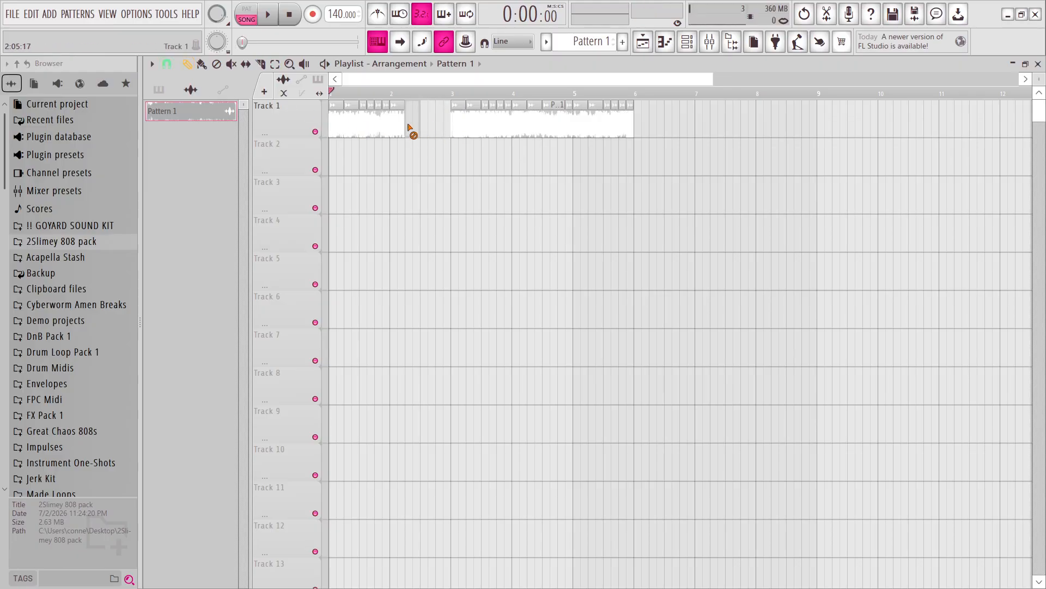
drag(690, 163, 403, 140)
ctrl+click(405, 143)
drag(624, 143, 397, 130)
key(space)
ctrl+click(419, 167)
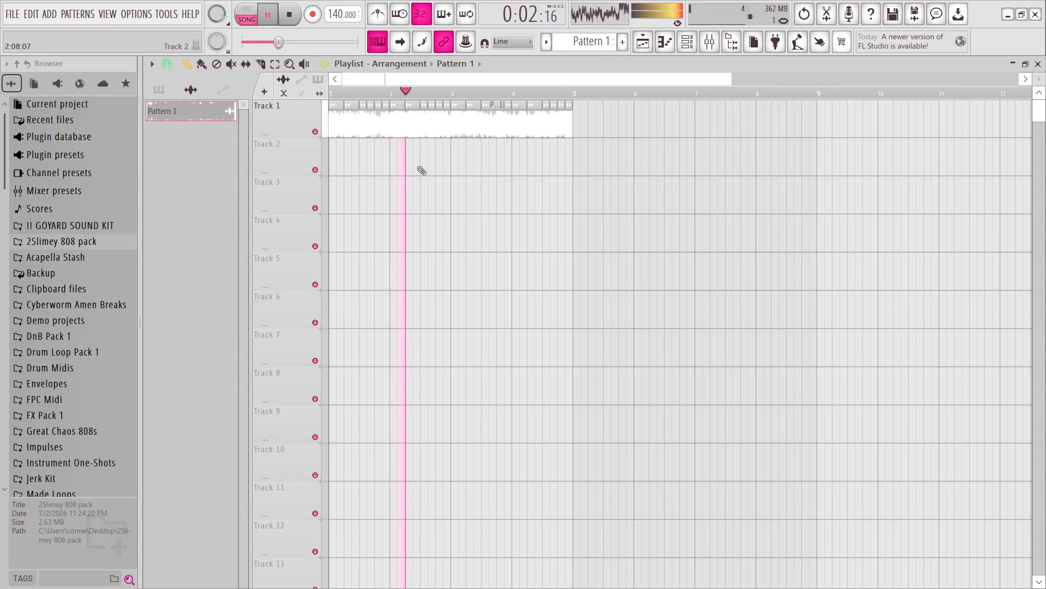
key(space)
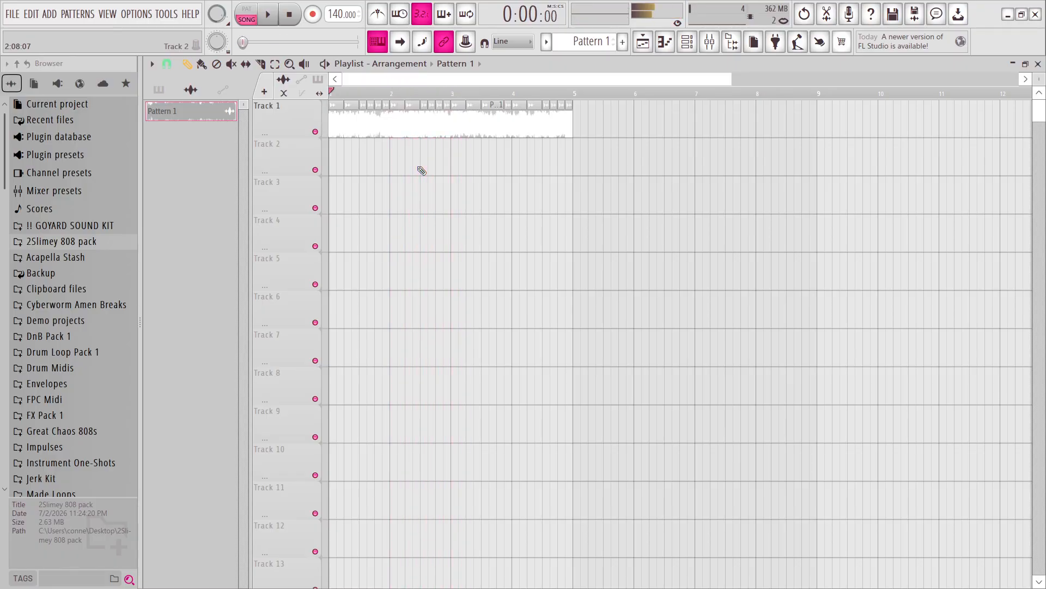
Consolidate all the Track 1 slices into a single four-bar audio clip.
drag(742, 278, 265, 36)
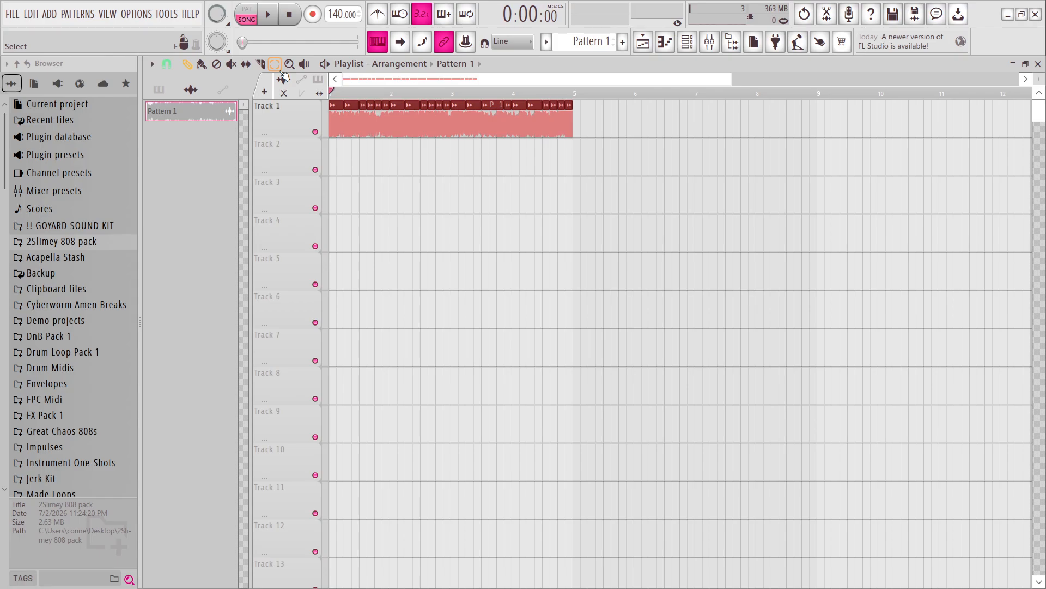
key(ctrl+alt+c)
right_click(340, 105)
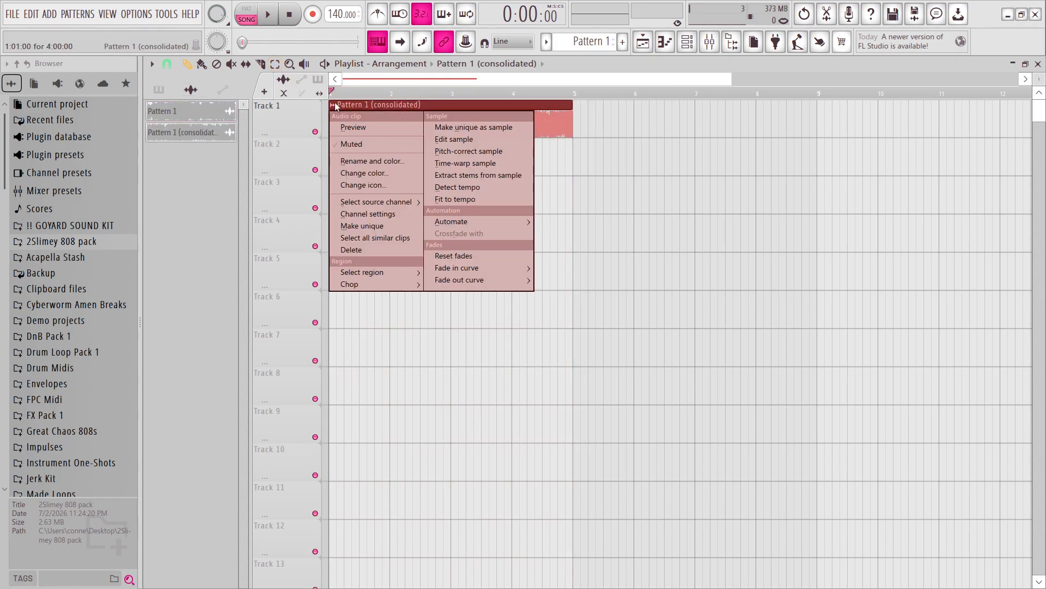
click(335, 104)
Reverse the Pattern 1 (consolidated) sample in its channel settings and play it.
click(206, 134)
click(456, 374)
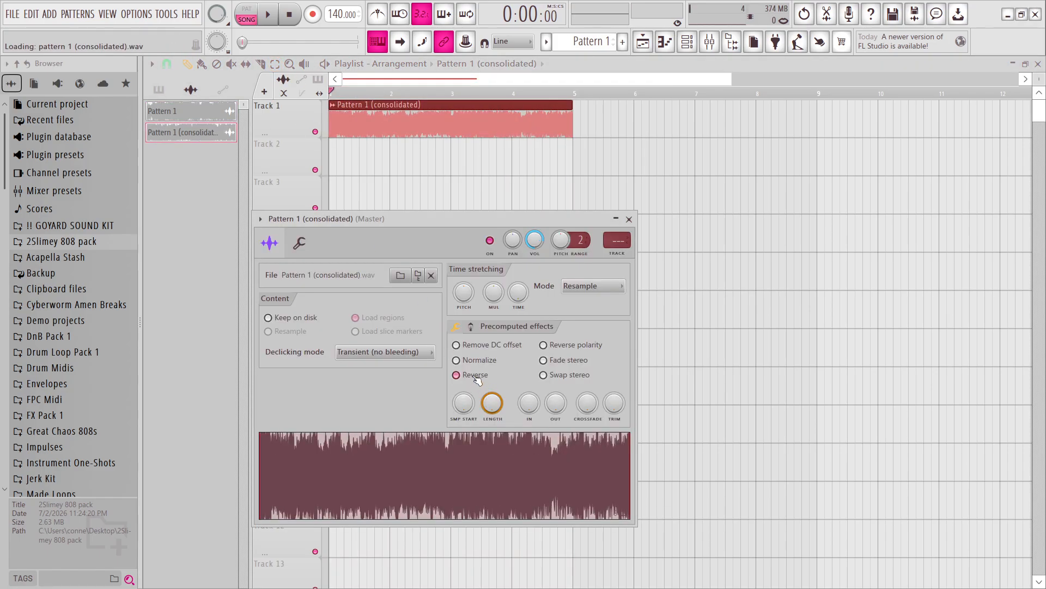
key(space)
click(629, 220)
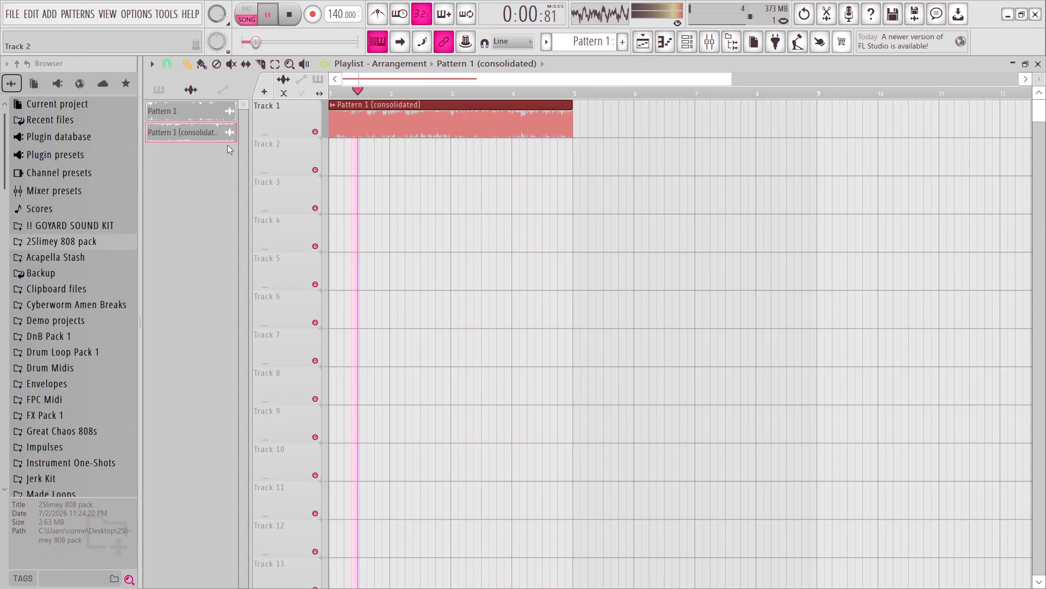
key(space)
Make the Pattern 1 (consolidated) clip on Track 1 unique.
right_click(202, 136)
click(238, 134)
click(332, 105)
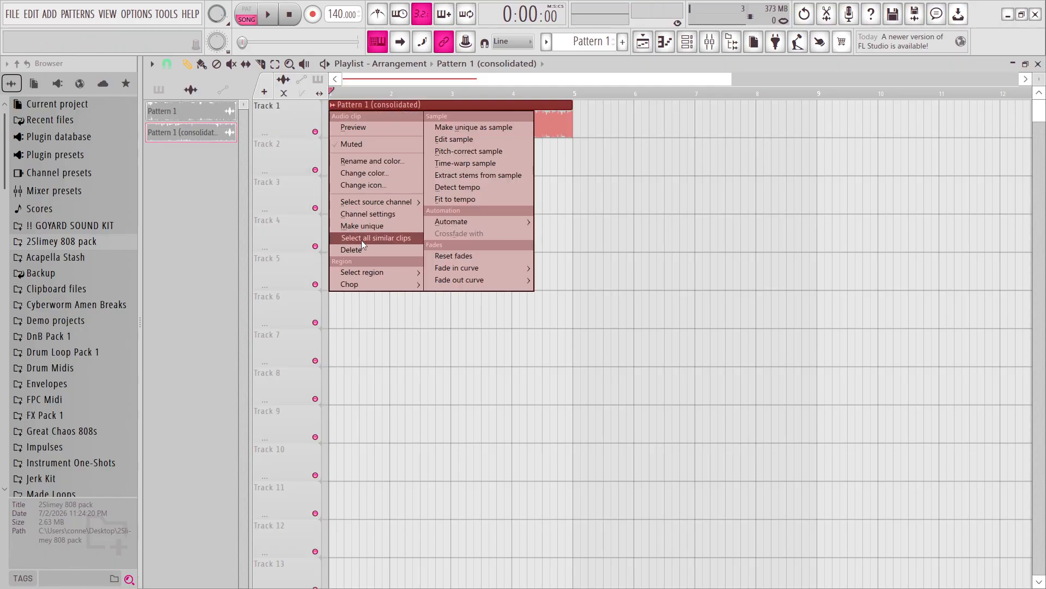
click(370, 225)
click(628, 353)
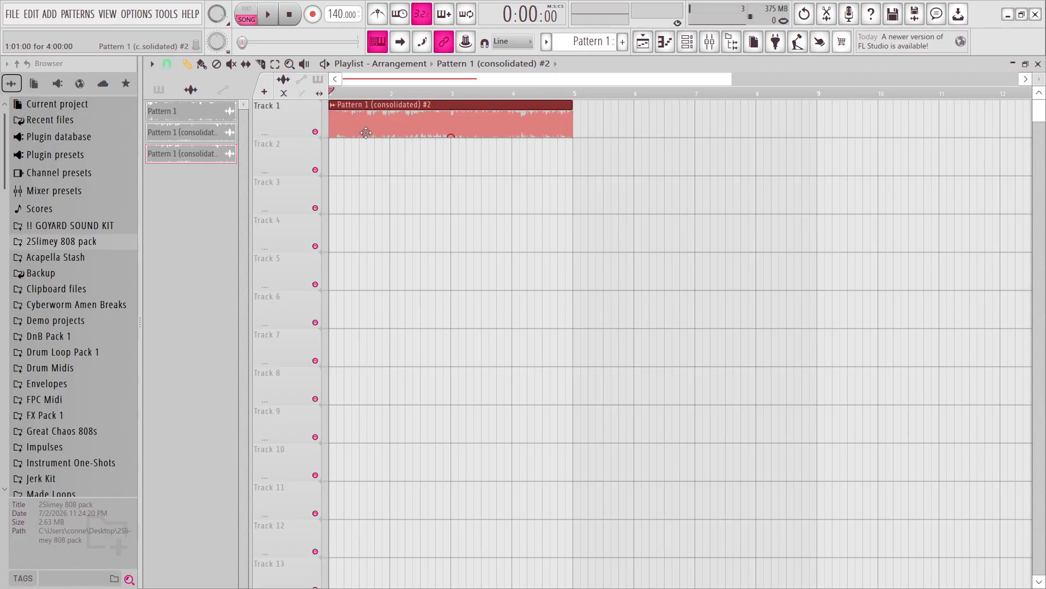
Try chopping the Pattern 1 (consolidated) #2 clip with the Drum and bass (half-beat) pattern, play it, and undo the chop.
click(332, 105)
mouse_move(376, 284)
mouse_move(485, 407)
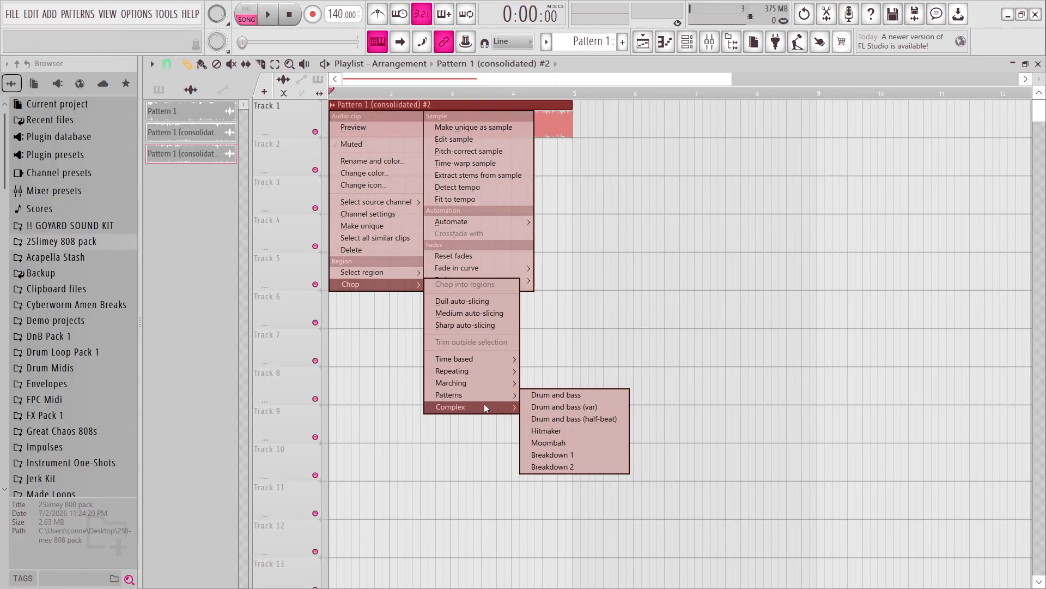
click(577, 418)
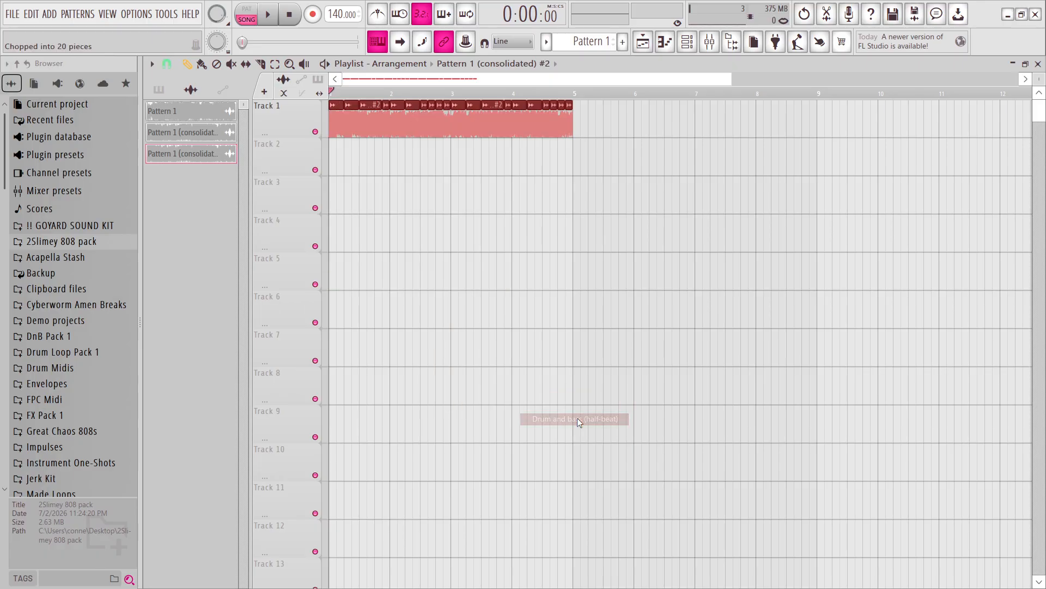
key(space)
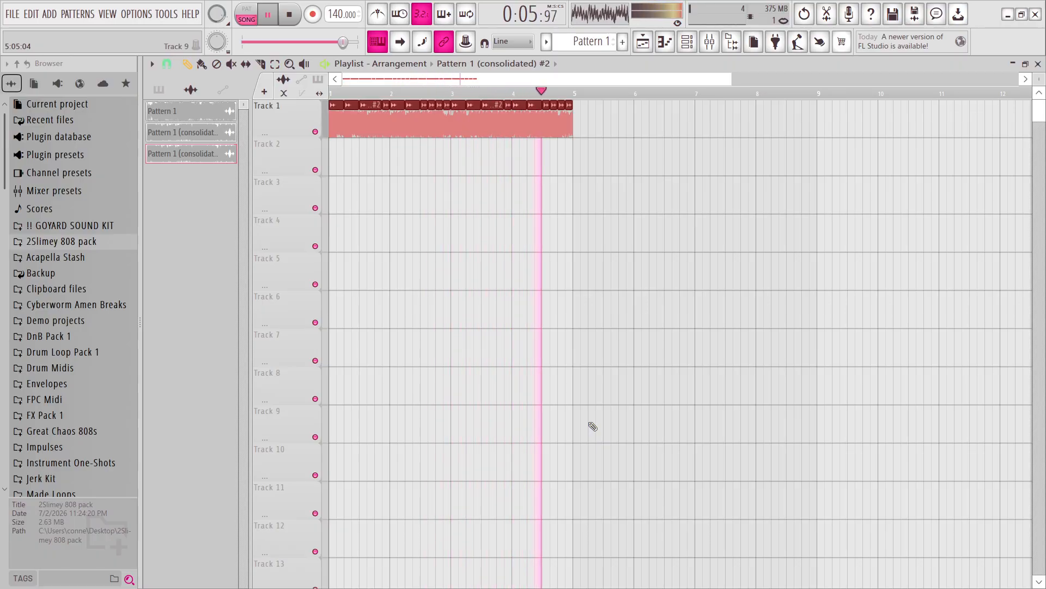
key(space)
key(ctrl+z)
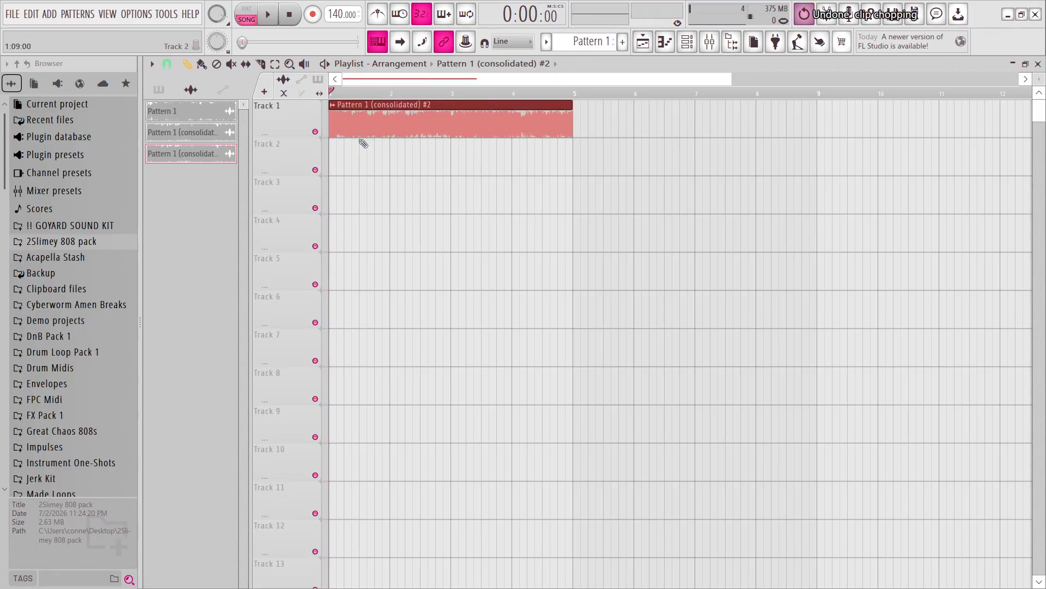
Chop the Pattern 1 (consolidated) #2 clip with the Marching 1/6 loop and play it.
click(333, 105)
mouse_move(360, 284)
mouse_move(490, 371)
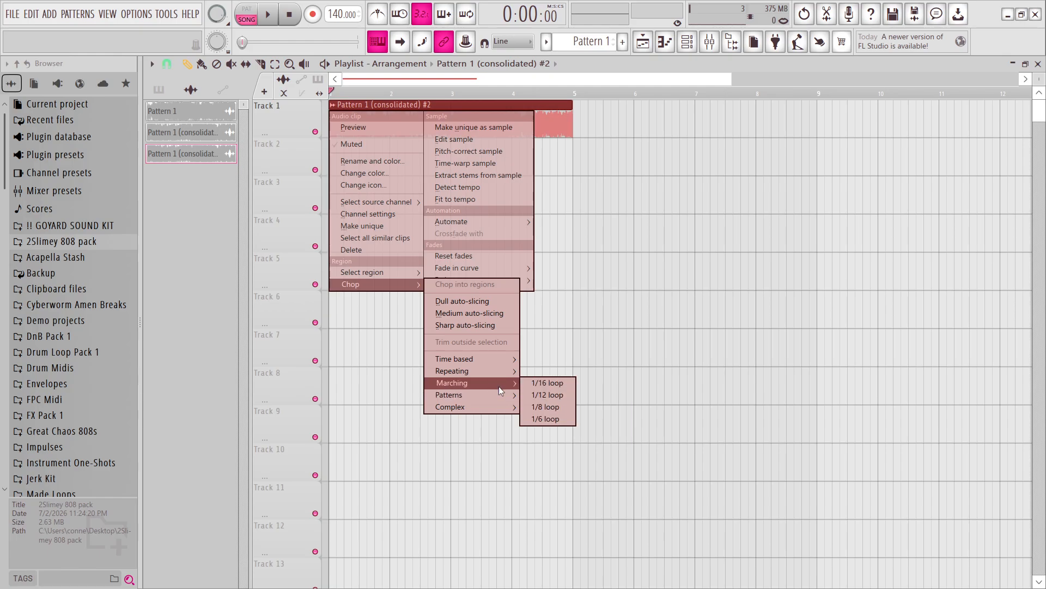
click(561, 419)
key(space)
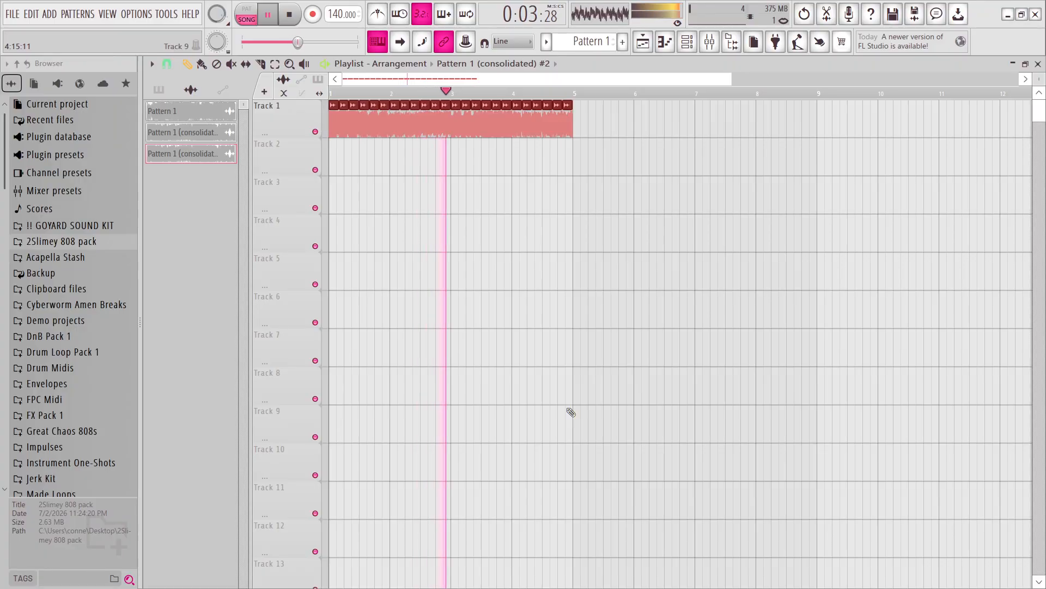
Stop playback and undo the Marching 1/6 chop of the Pattern 1 (consolidated) #2 clip.
key(space)
key(ctrl+z)
Try chopping the Pattern 1 (consolidated) #2 clip with the Drum and bass pattern, play it, and undo the chop.
right_click(362, 126)
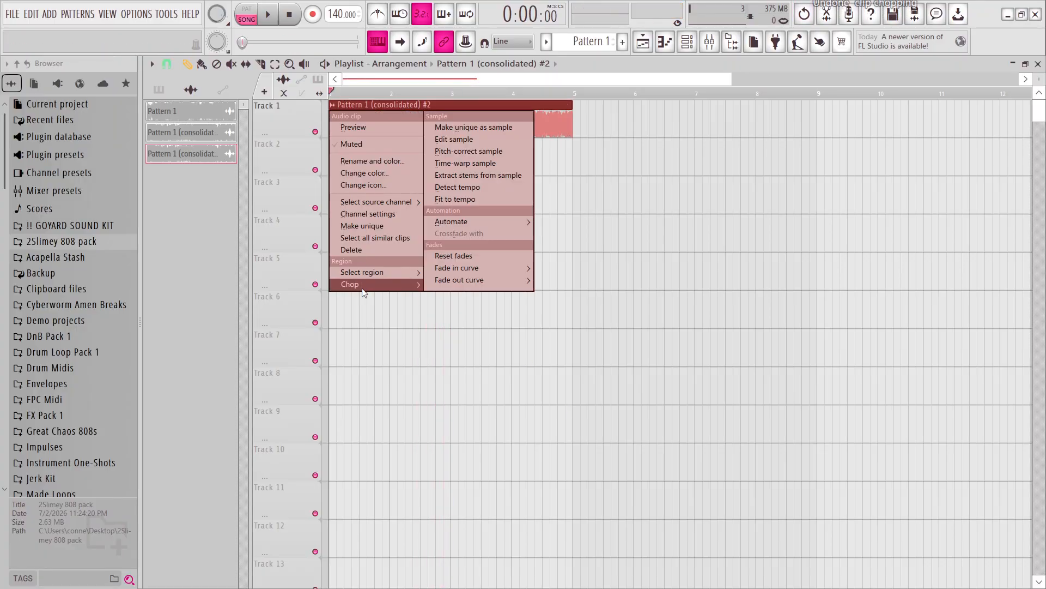
mouse_move(363, 293)
mouse_move(470, 394)
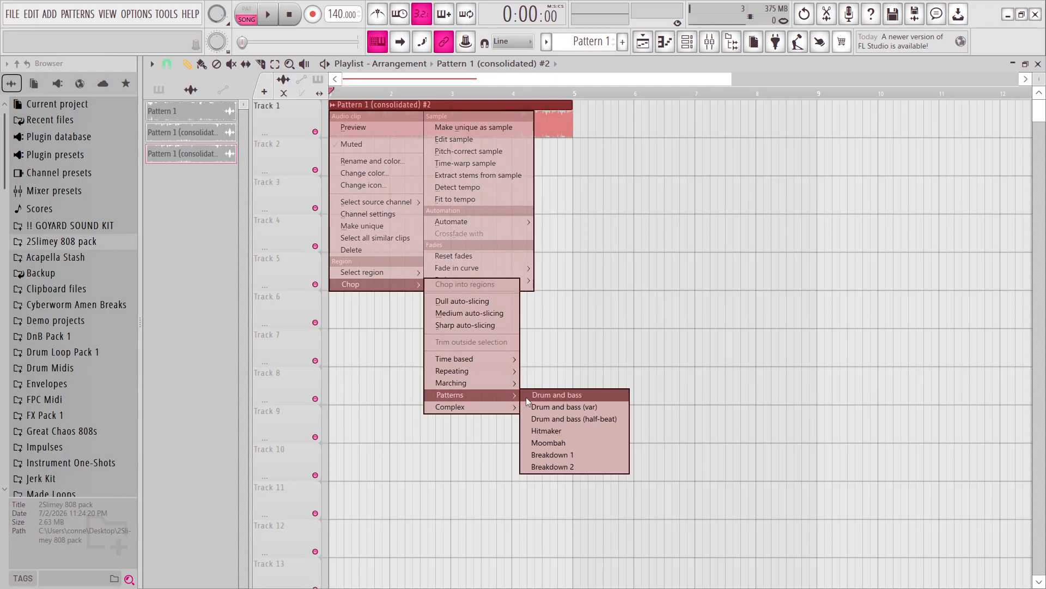
click(527, 397)
key(space)
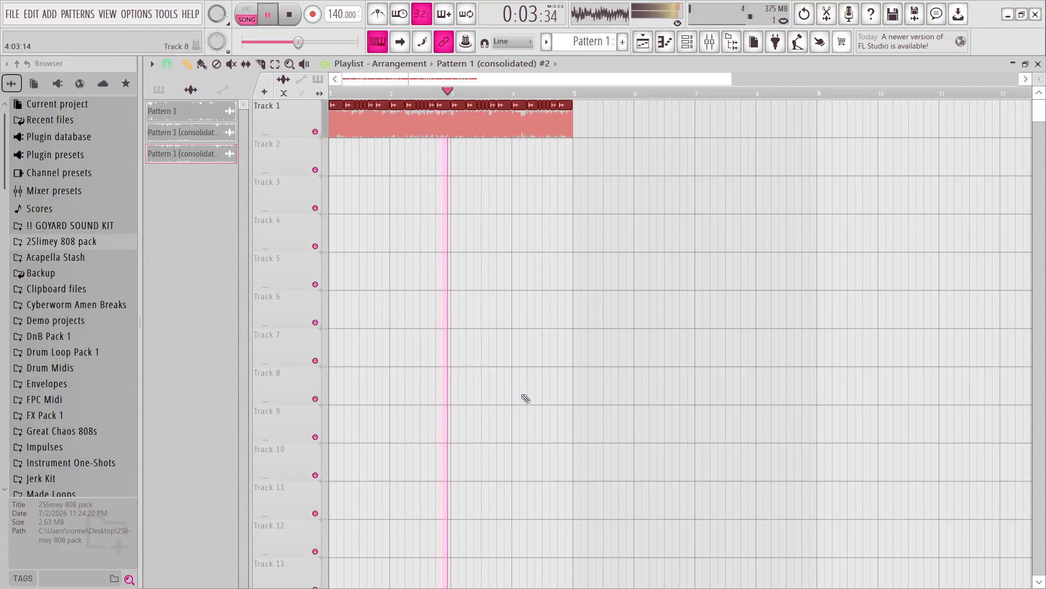
key(space)
key(ctrl+z)
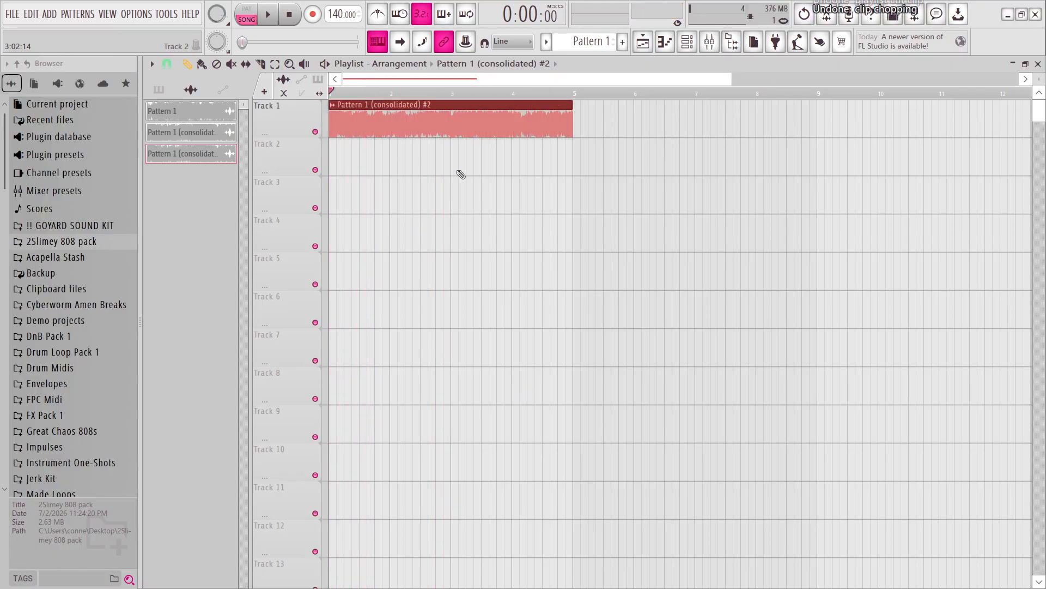
Play the unchopped Pattern 1 (consolidated) #2 clip and check its target mixer track in the channel settings.
double_click(408, 119)
click(646, 236)
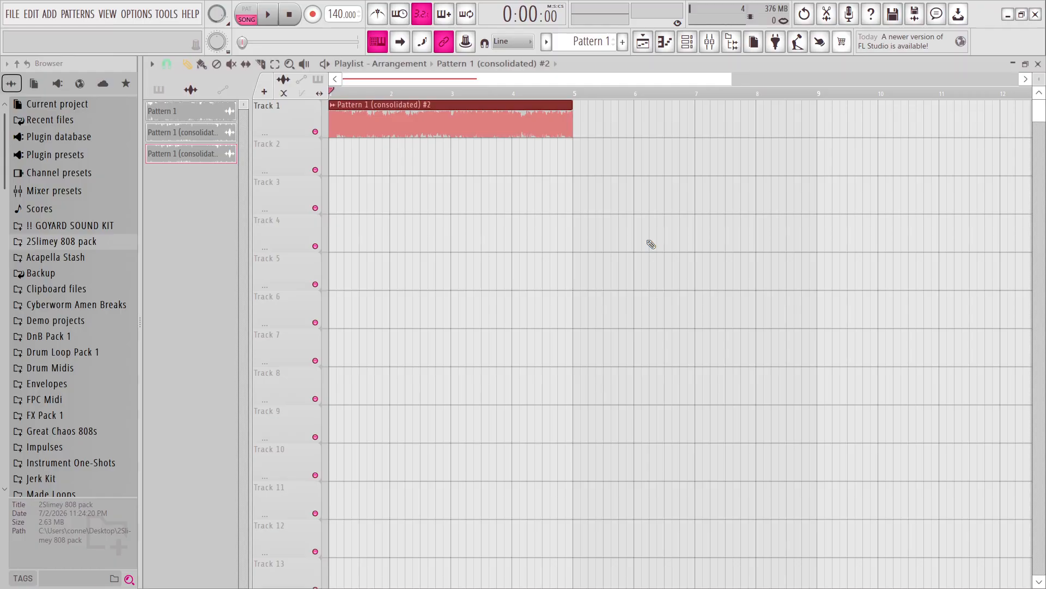
key(space)
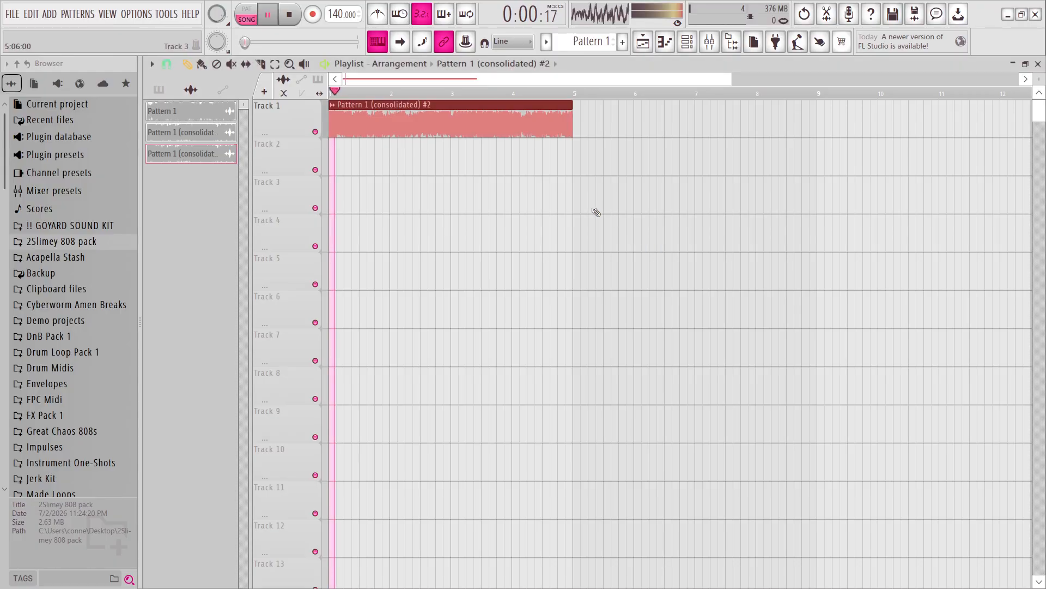
key(space)
double_click(508, 104)
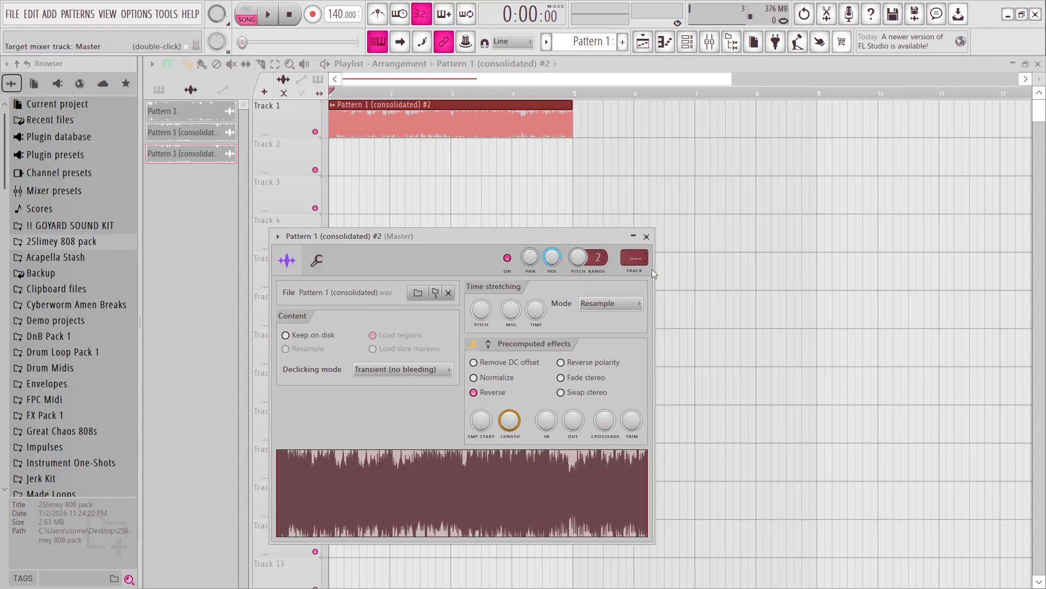
click(646, 236)
Open the mixer beside the browser and play the clip to check its signal on Insert 4.
click(710, 42)
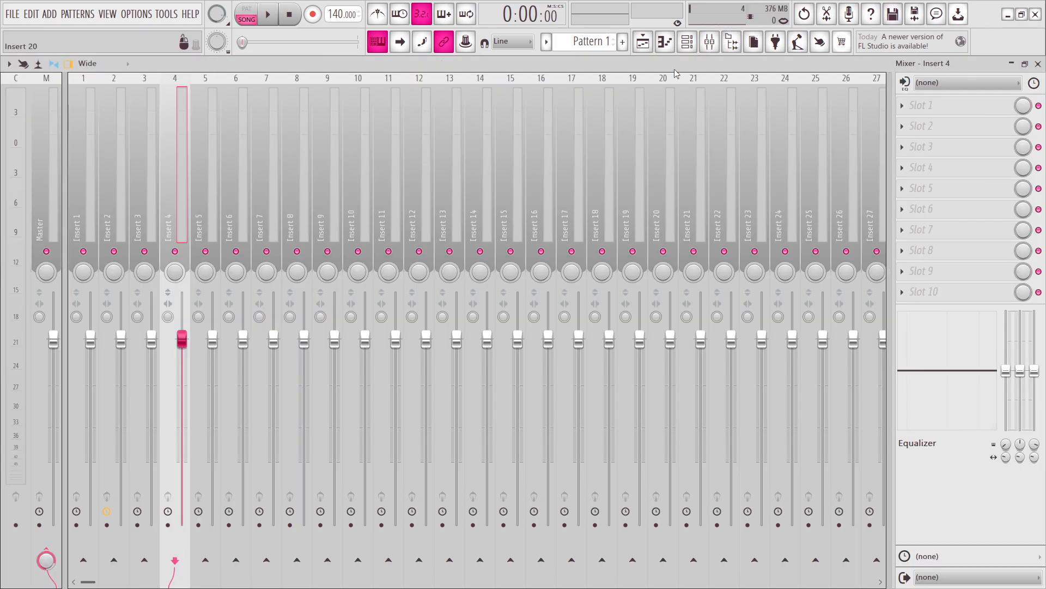
key(alt+F8)
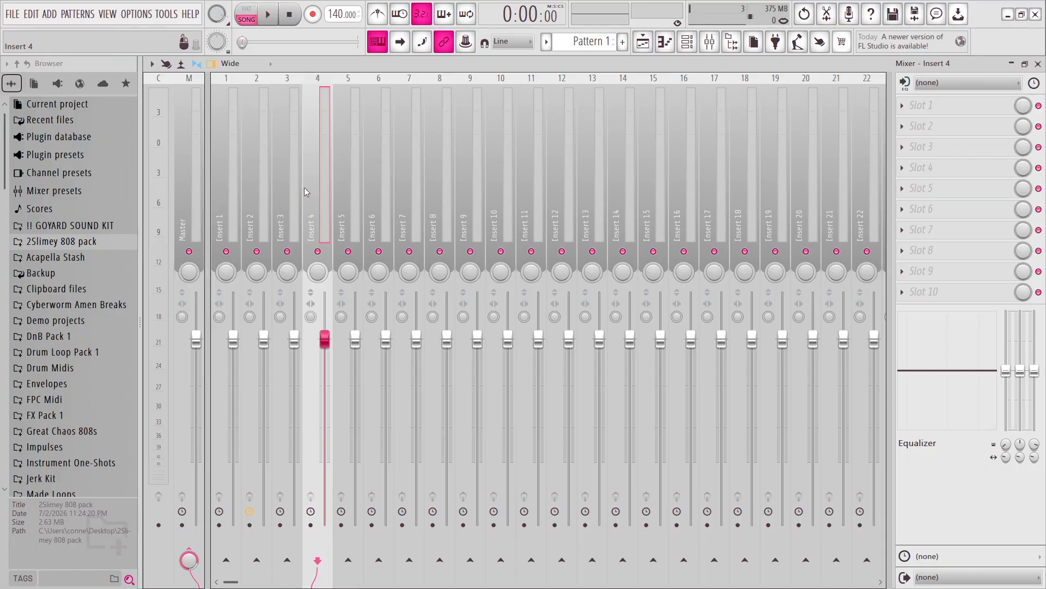
key(space)
key(space)
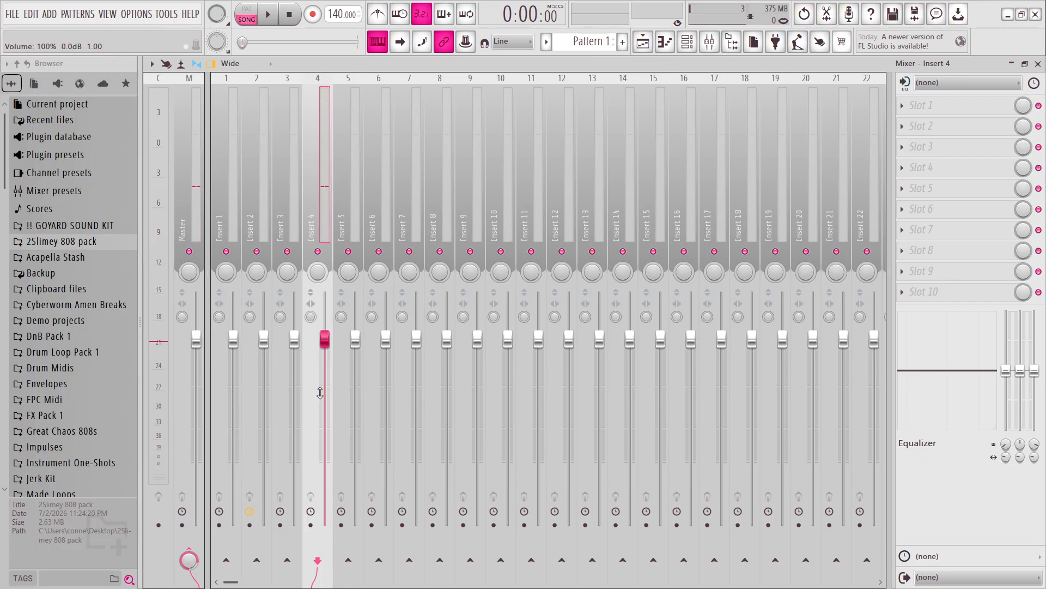
Route Insert 4 to Insert 5 while keeping its send to the Master, and play the result.
click(352, 567)
click(337, 223)
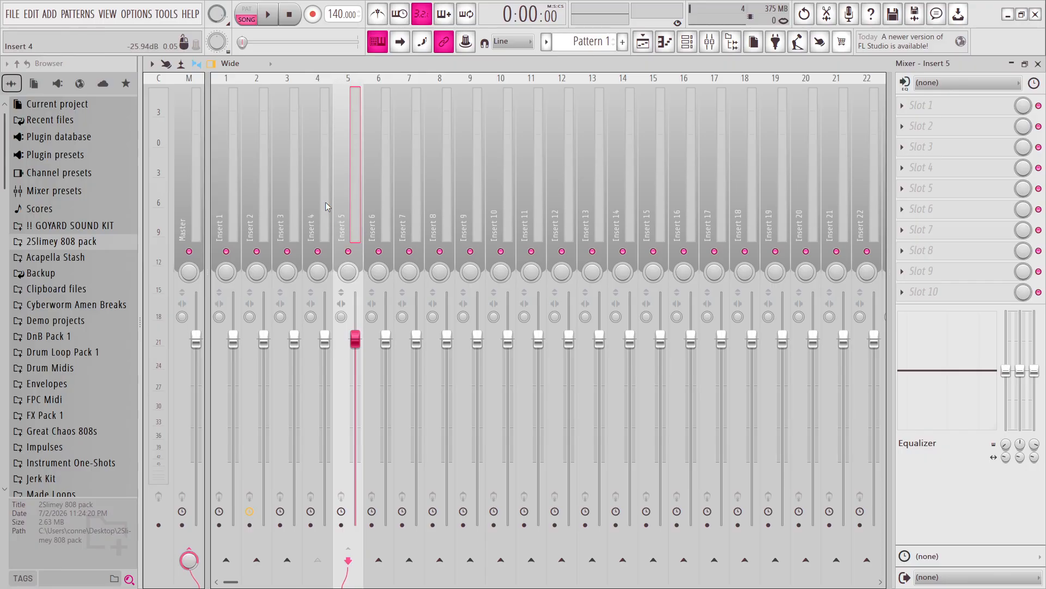
click(325, 207)
click(344, 209)
click(321, 211)
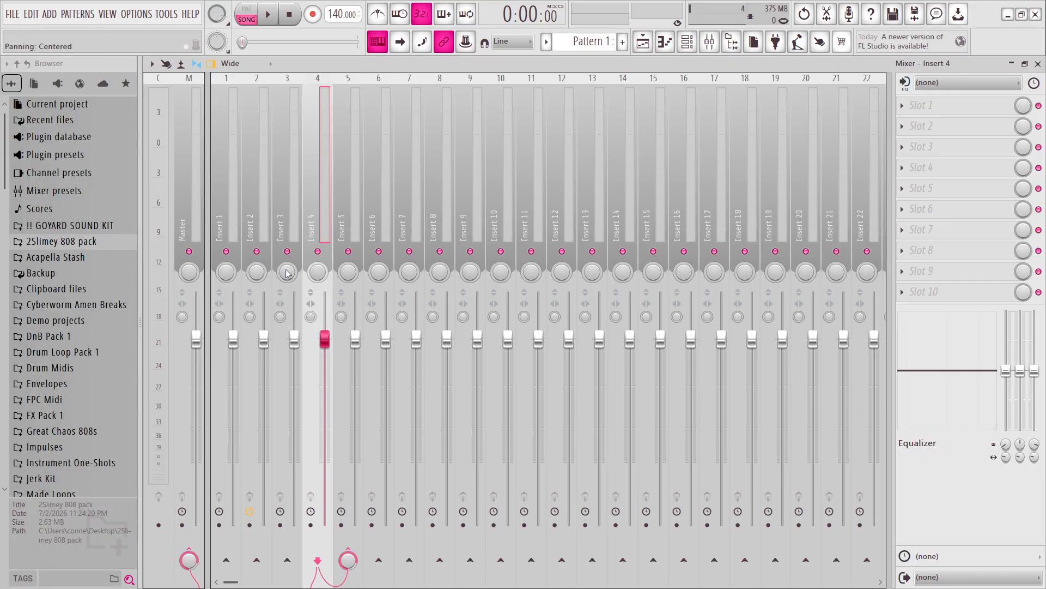
key(space)
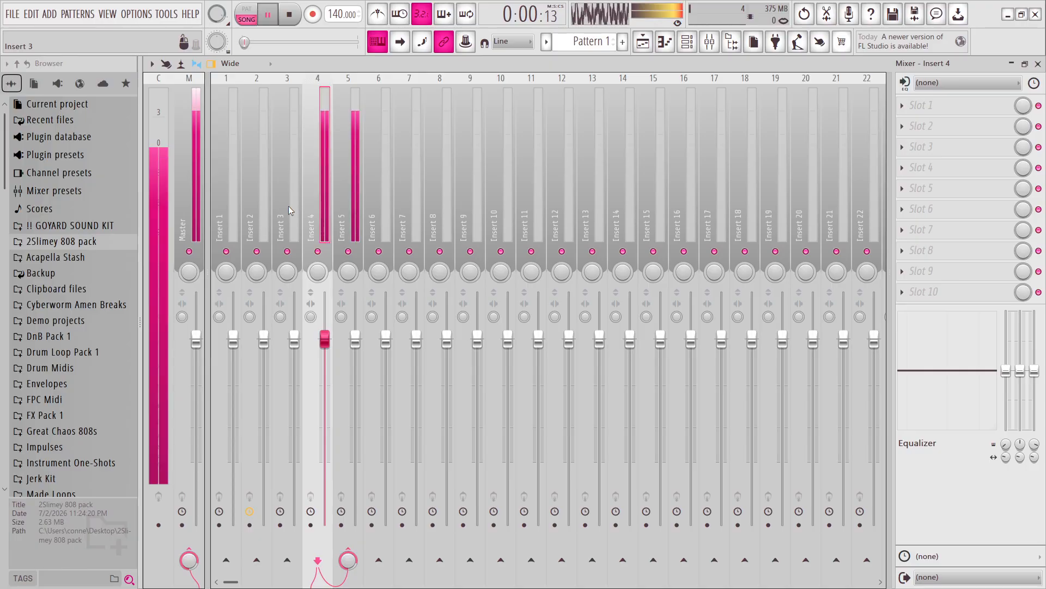
key(space)
Add Fruity Delay 3 to the first effect slot of Insert 5 and lower its dry output to about 15%.
click(351, 185)
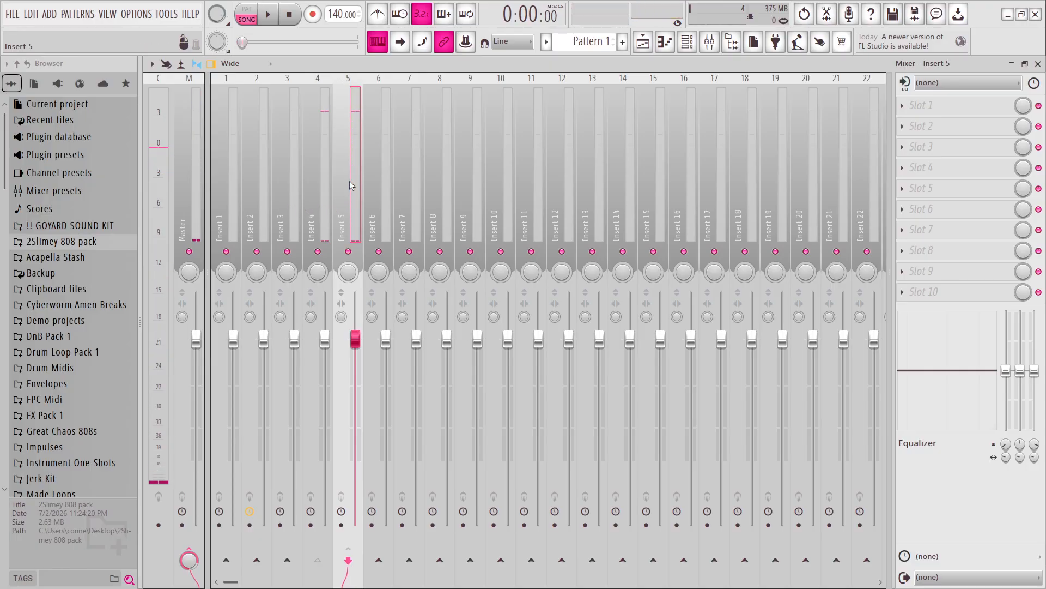
click(943, 107)
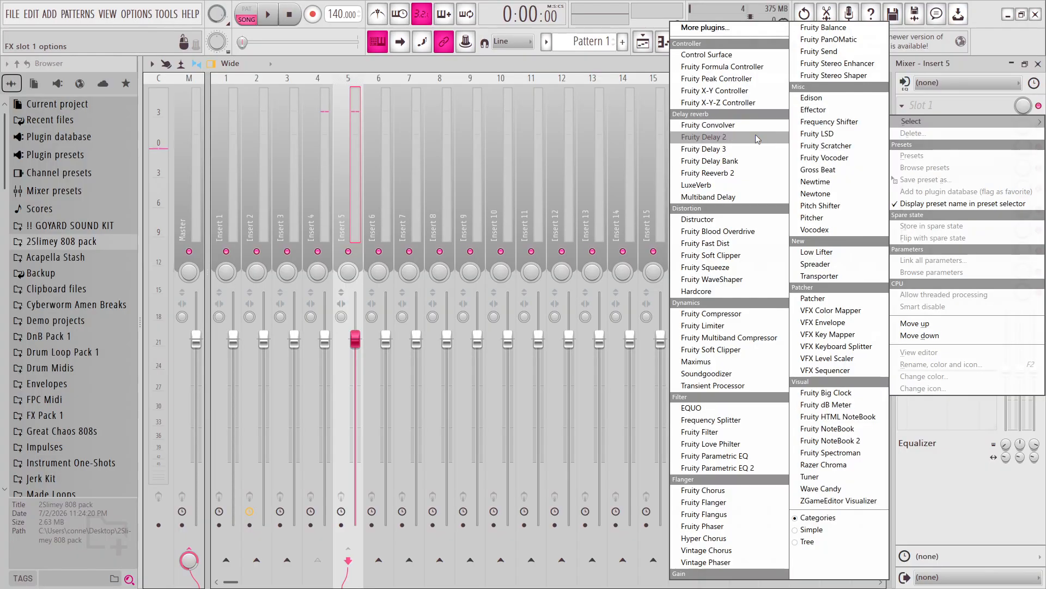
click(735, 152)
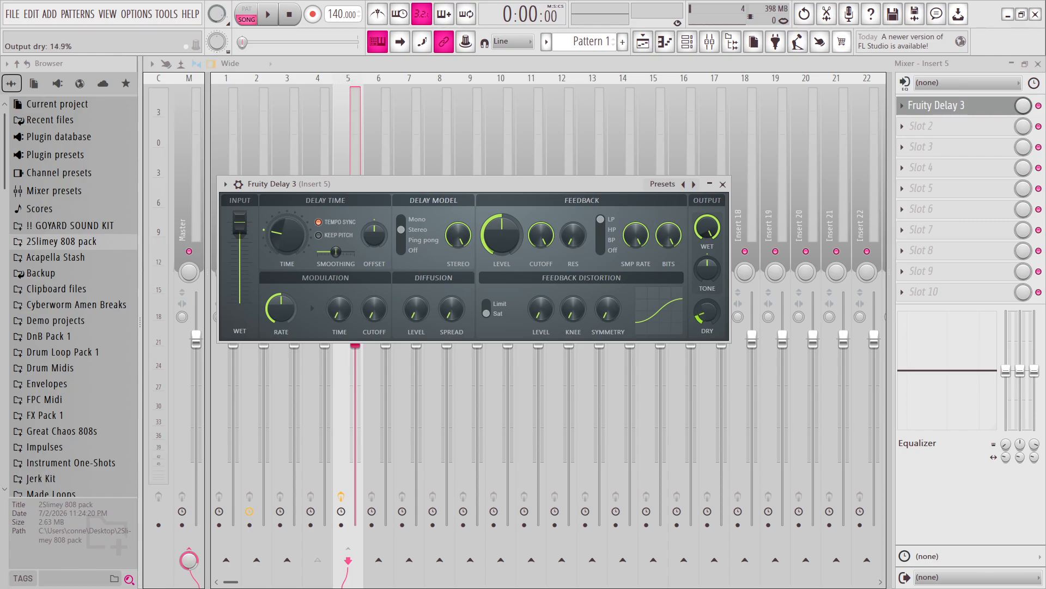
click(722, 184)
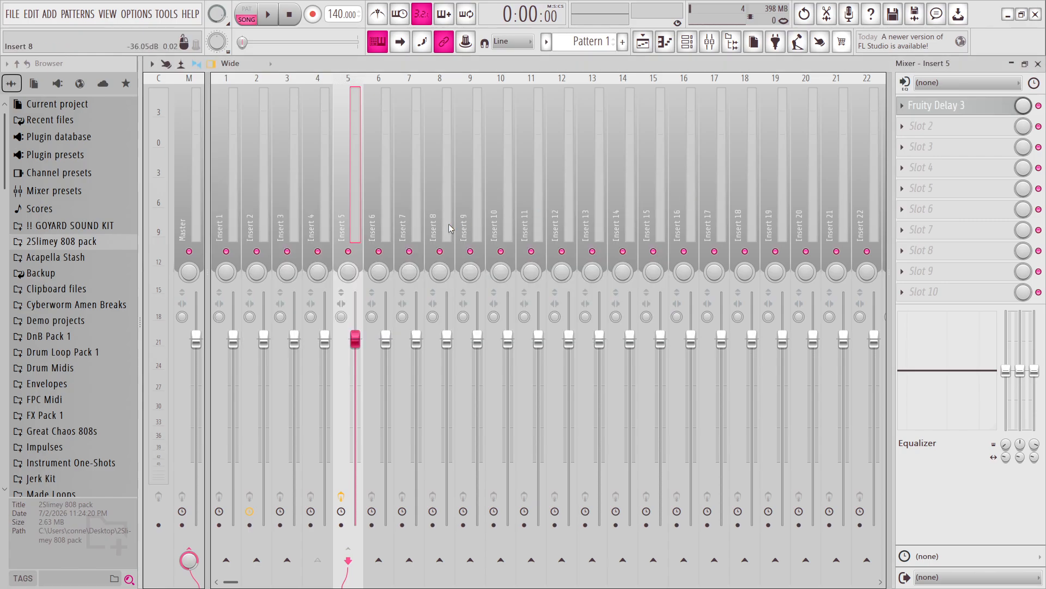
Disconnect Insert 4 from the Master and play the loop to hear only the delayed signal of Insert 5.
key(space)
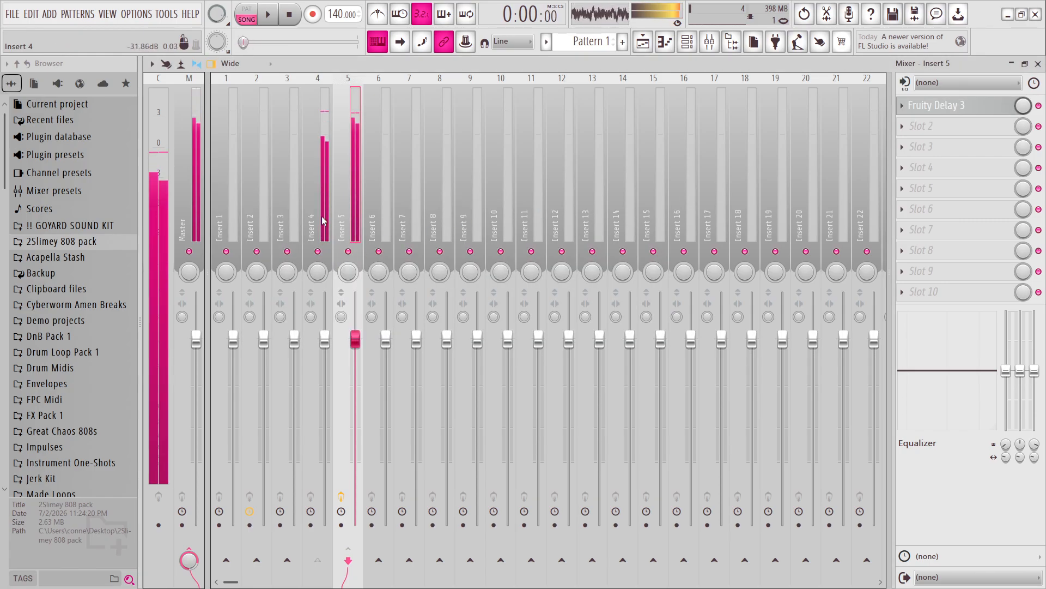
click(327, 232)
key(space)
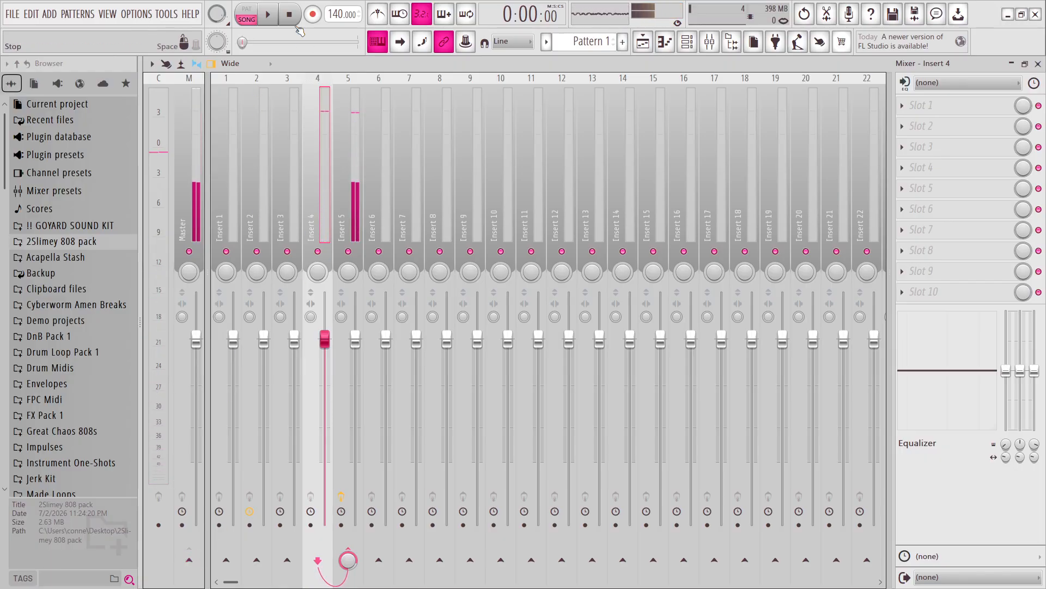
click(274, 23)
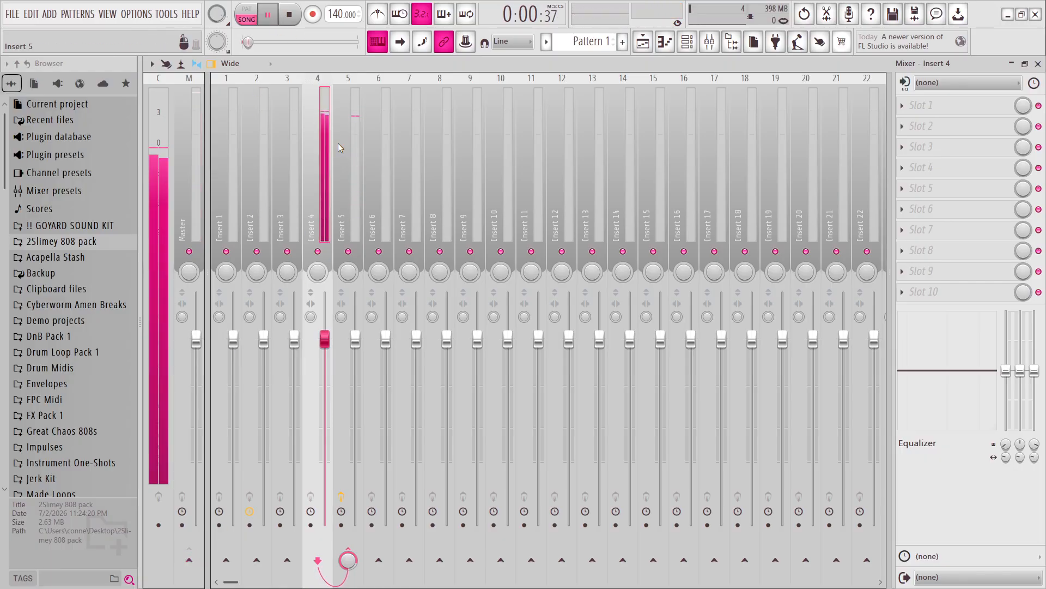
Lower the volume of Insert 5 to about 82% during playback, and stop the song.
click(355, 180)
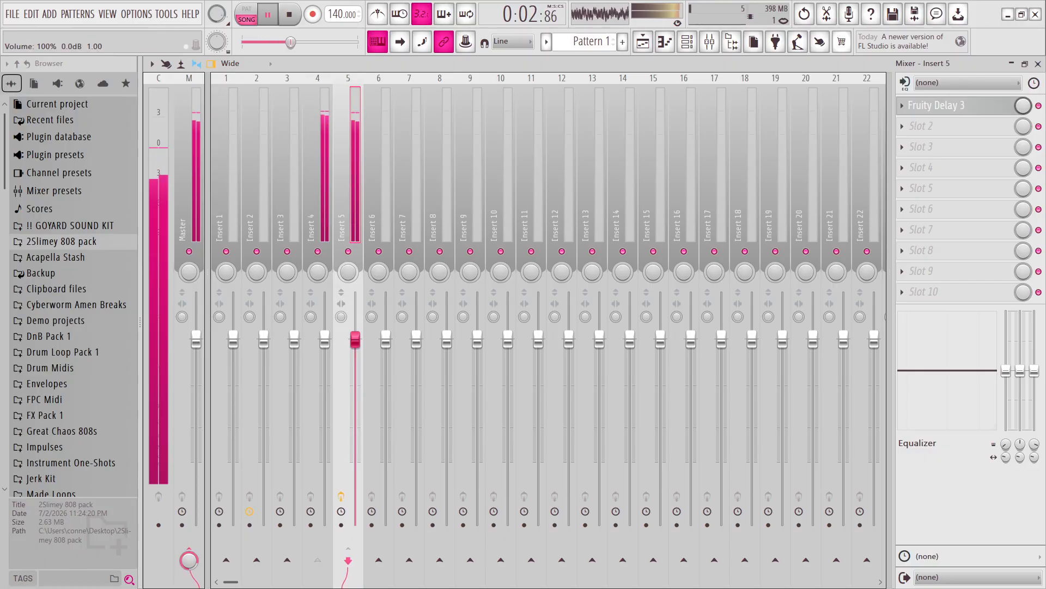
drag(354, 339, 355, 377)
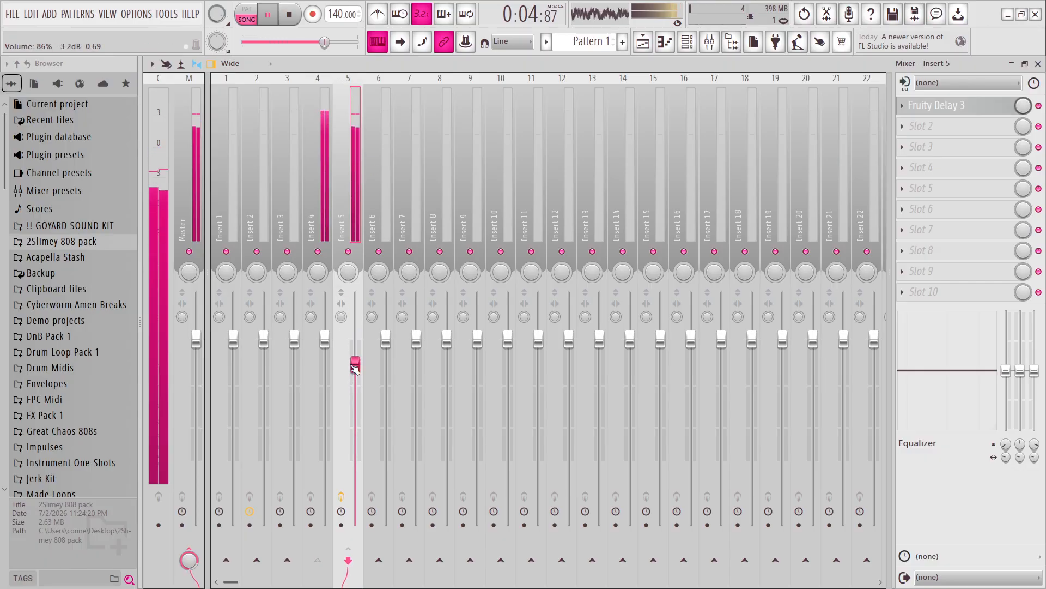
click(289, 15)
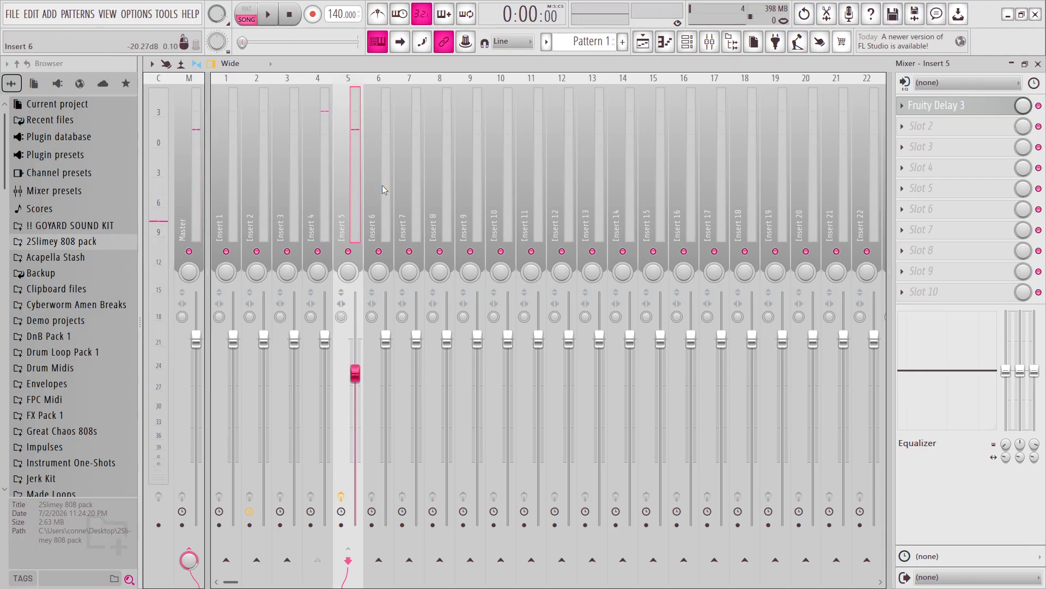
Restore the send from Insert 4 to the Master and play both signals together.
click(320, 209)
click(189, 559)
key(space)
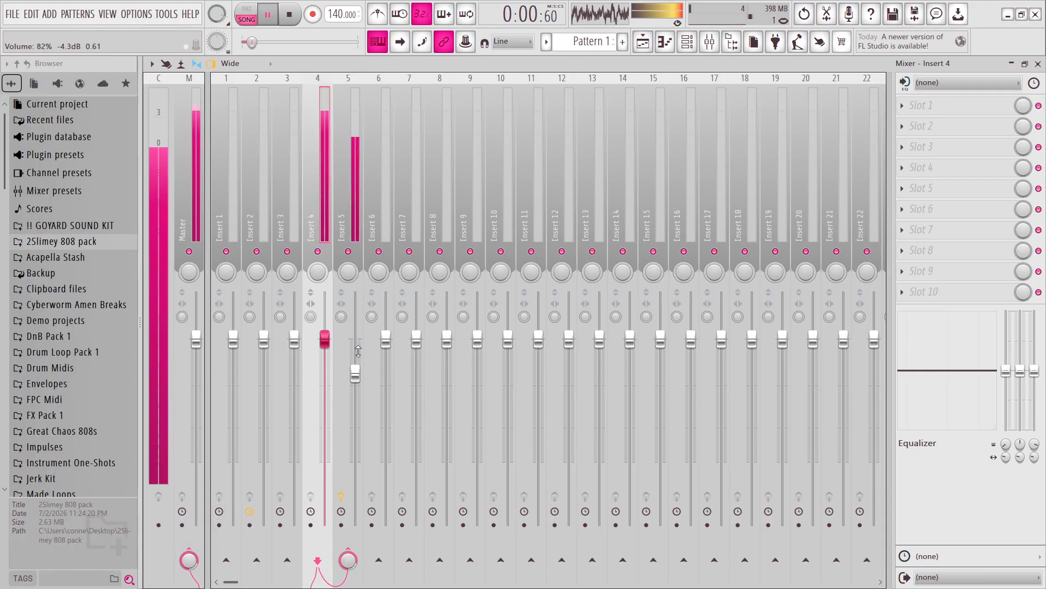
Add Gross Beat to the second effect slot of Insert 5 and load its Pitch shifter preset.
click(354, 217)
click(939, 126)
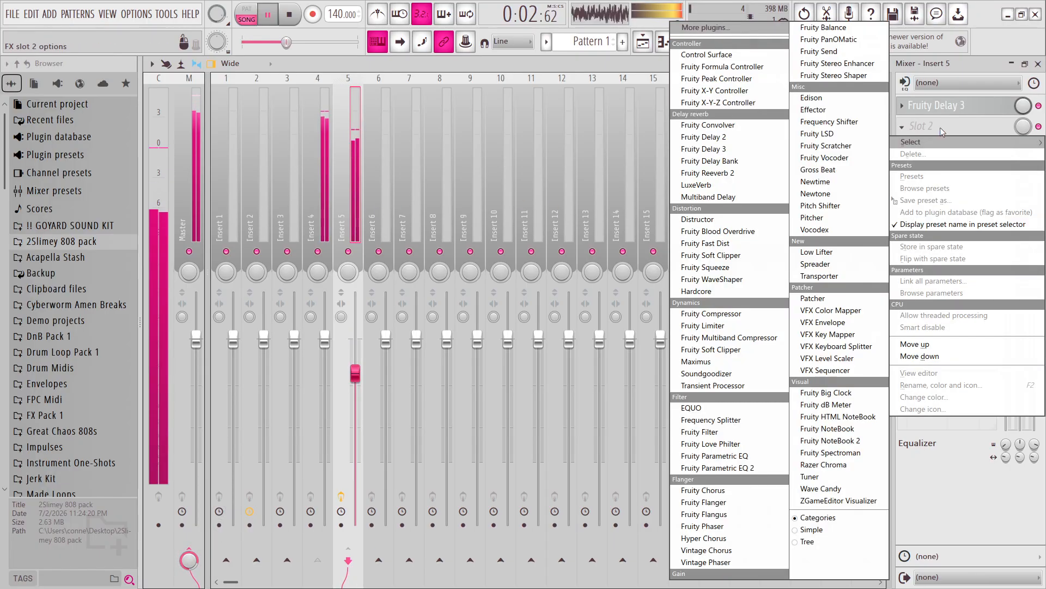
click(853, 170)
click(719, 201)
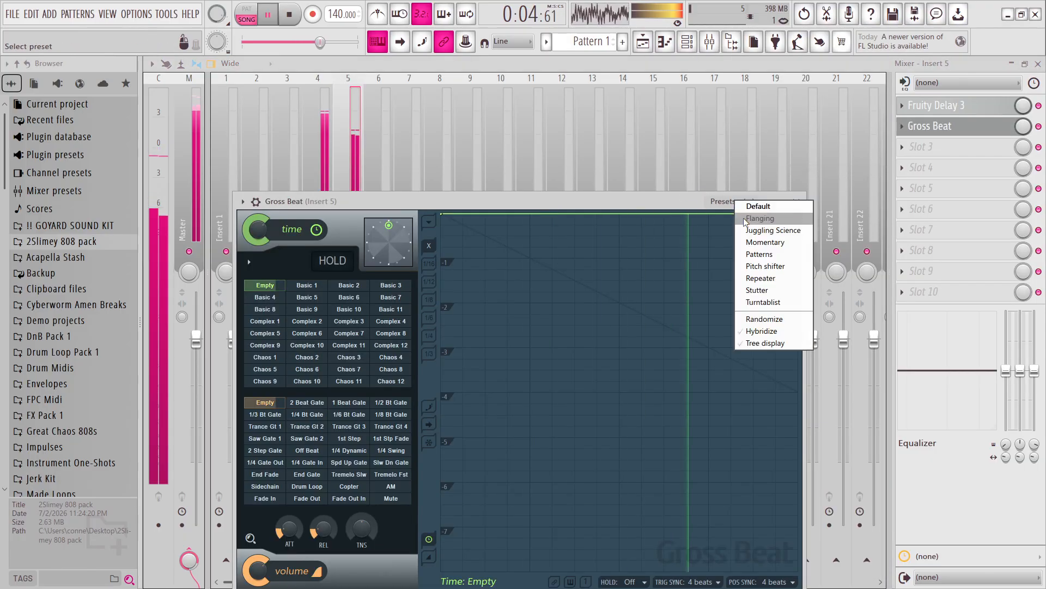
click(770, 289)
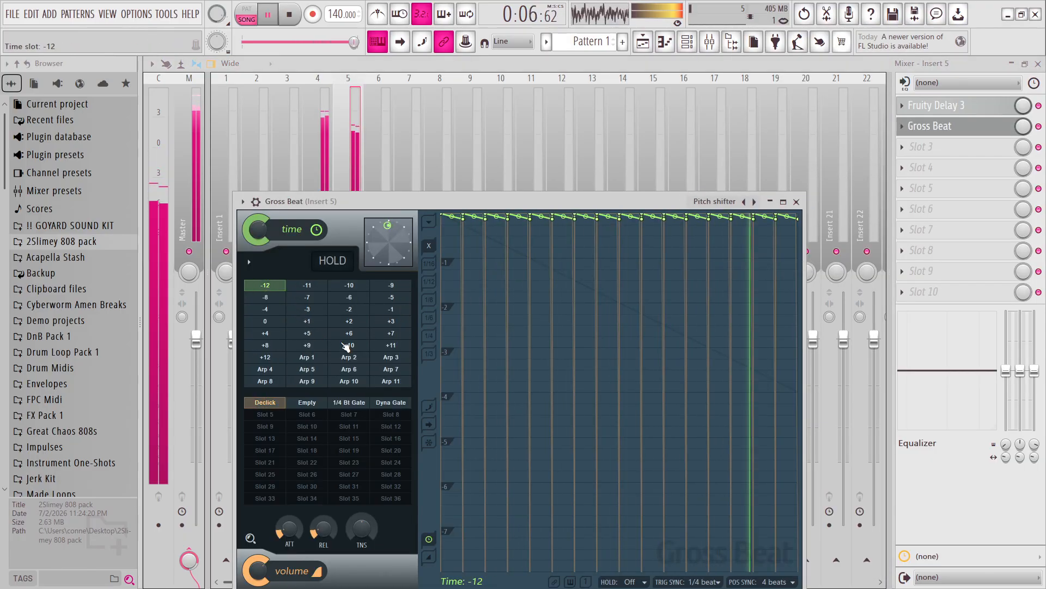
Audition the +7 time slot in Gross Beat, choose -7 instead, close the plugin and keep listening.
click(390, 333)
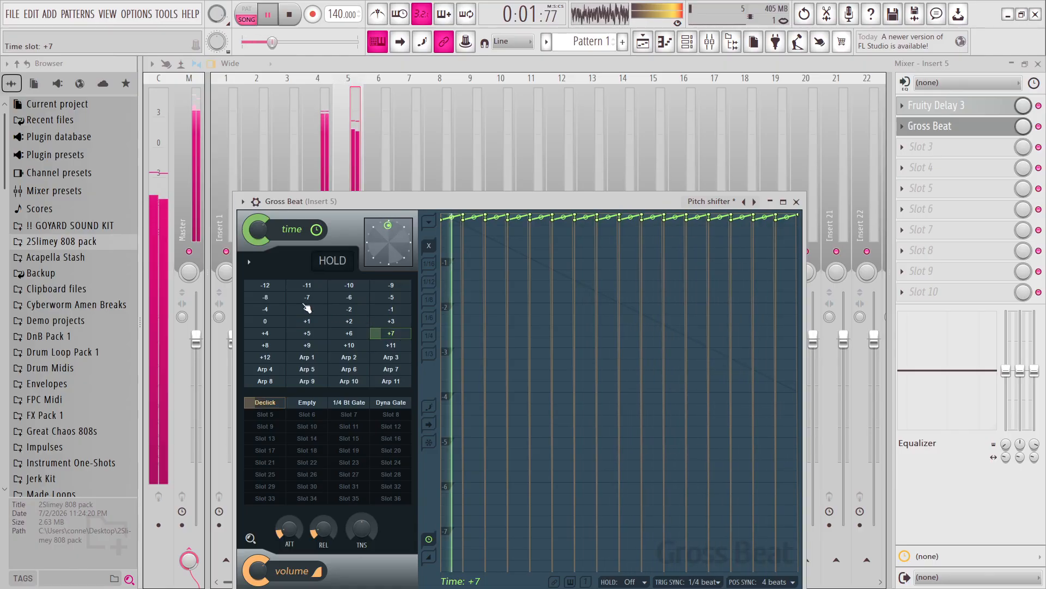
click(307, 299)
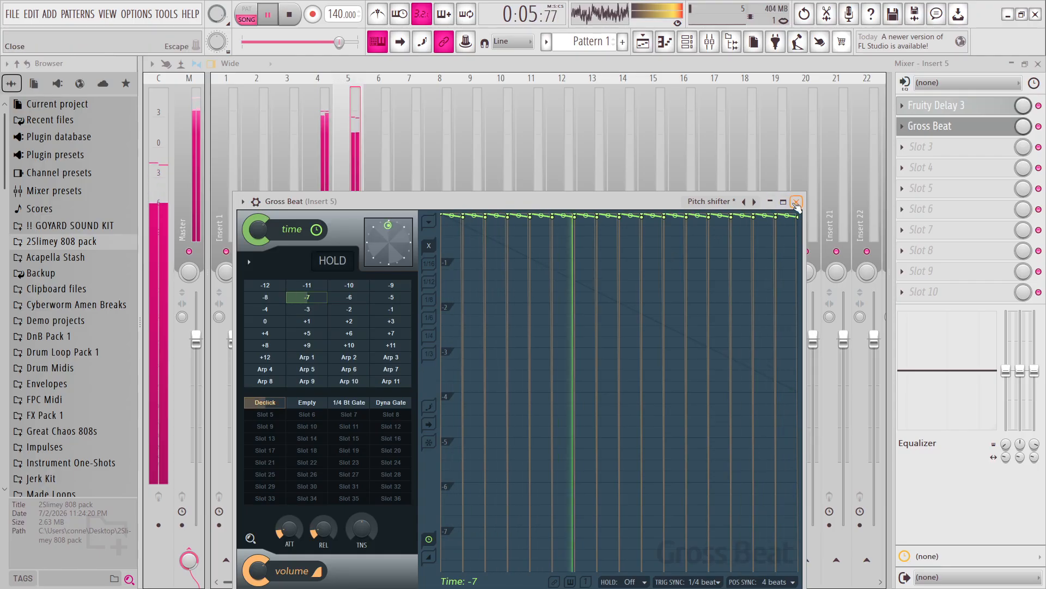
click(796, 202)
drag(248, 42, 265, 42)
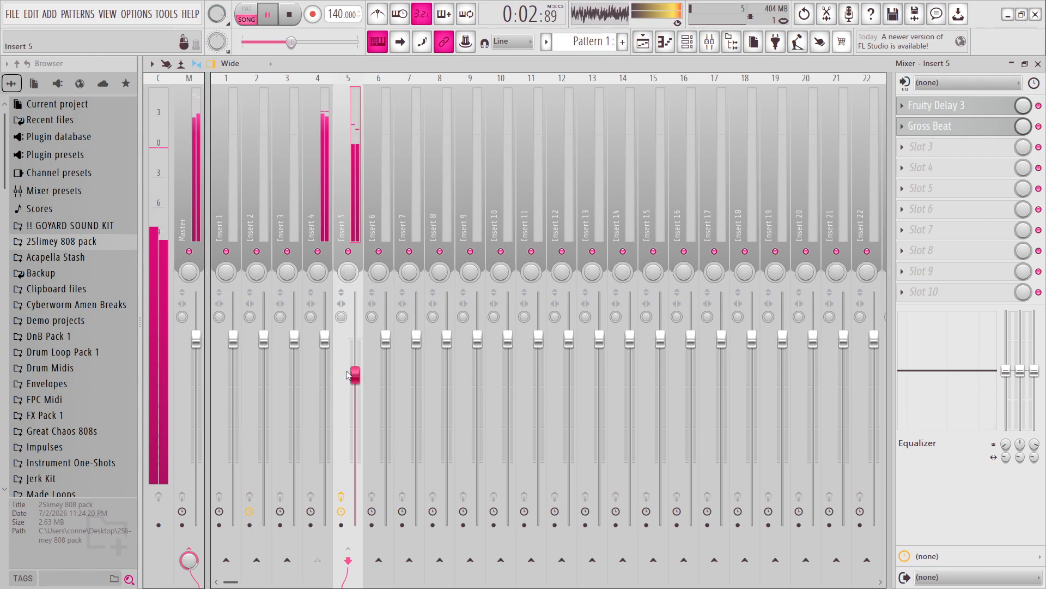
Stop the song, set the stereo separation of Insert 5 to 66% separated, and play Insert 4 and 5 together.
click(315, 189)
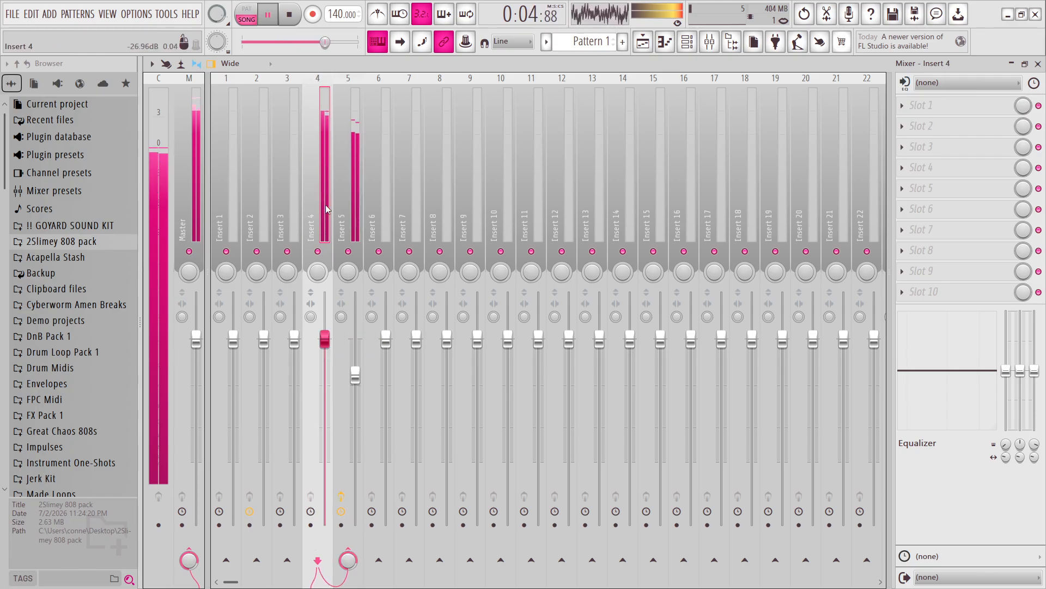
click(296, 13)
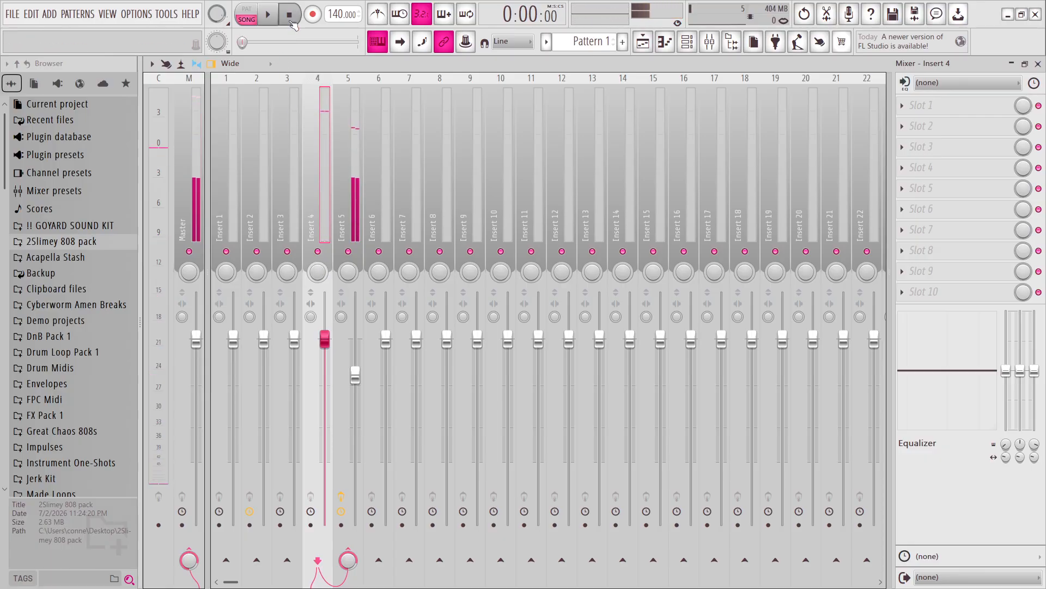
drag(342, 317, 341, 315)
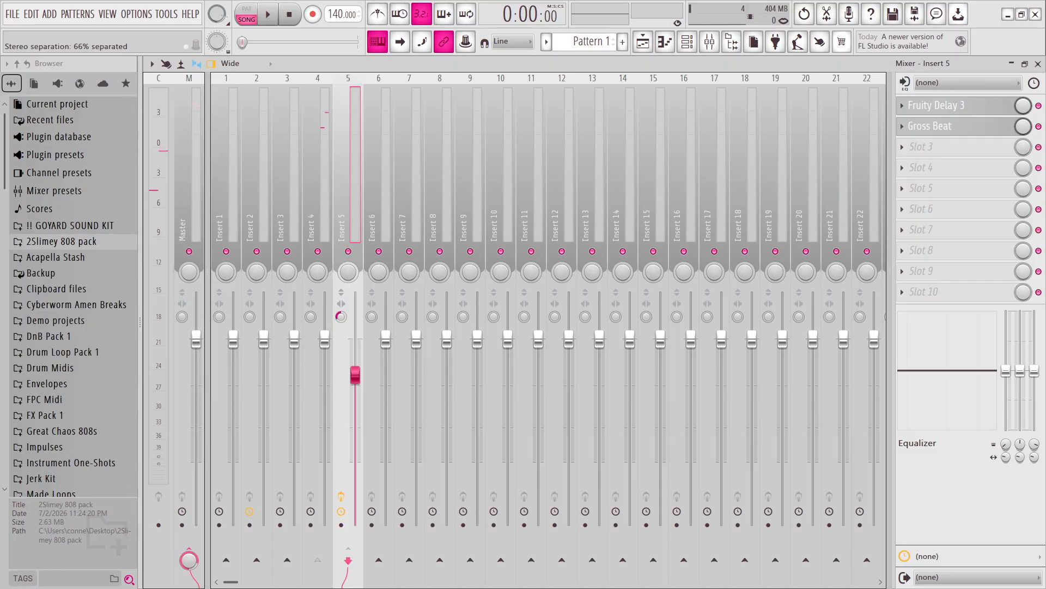
key(space)
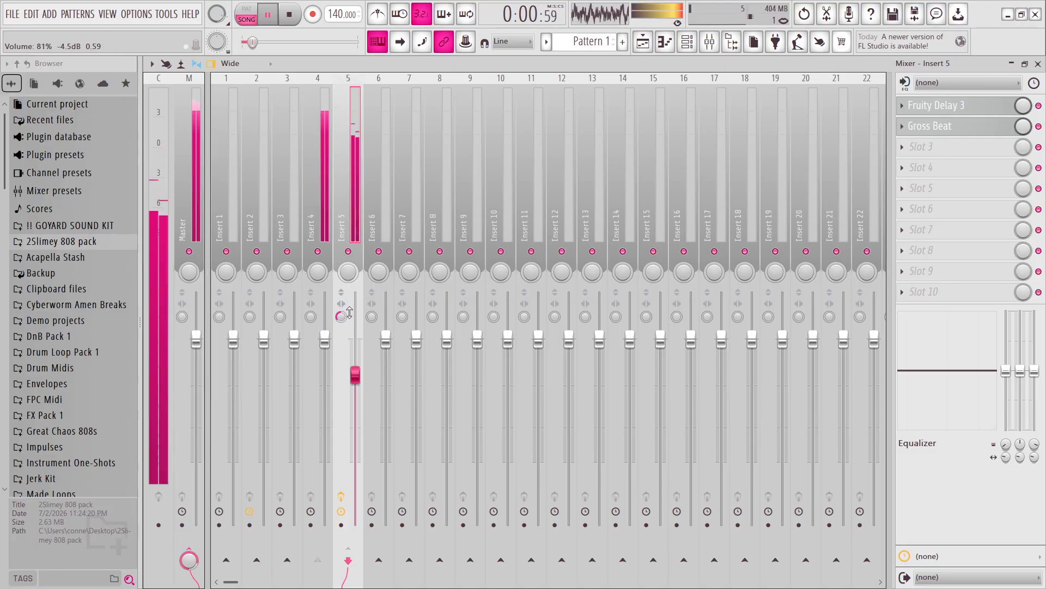
click(322, 221)
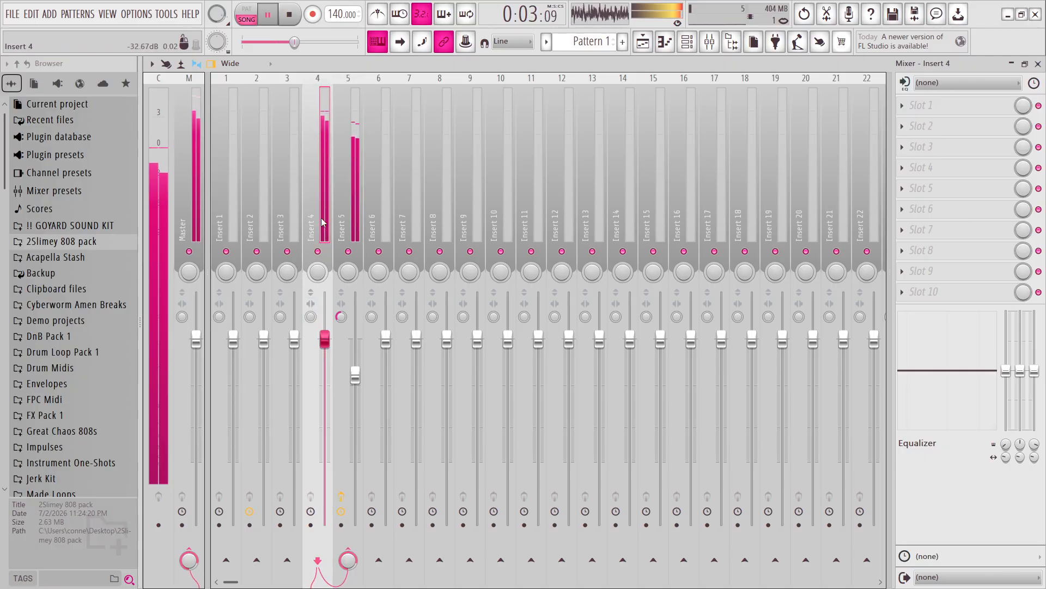
Display the Playlist arrangement and stop the song.
click(643, 43)
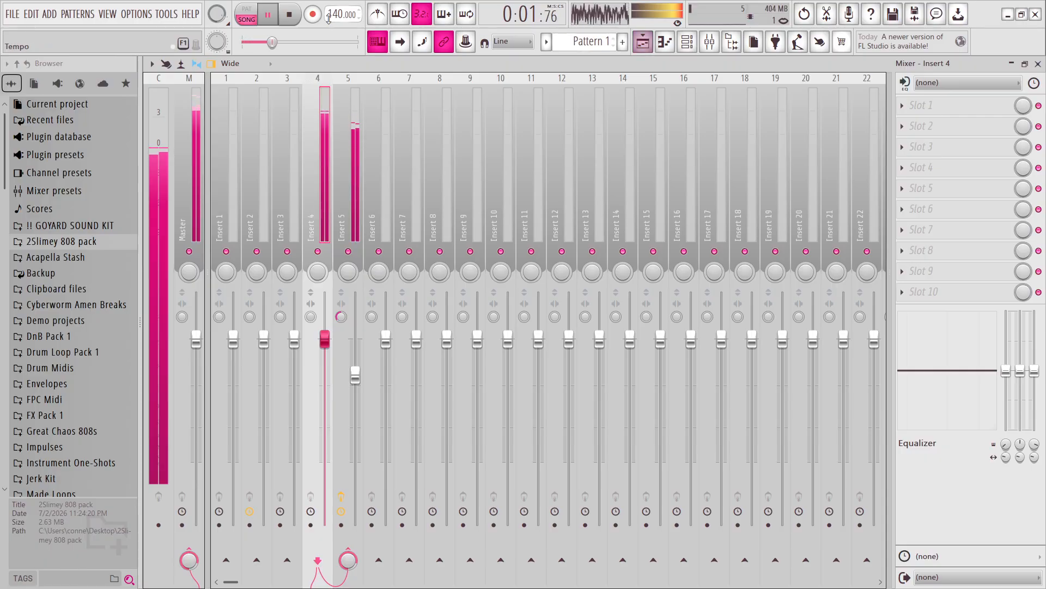
click(643, 43)
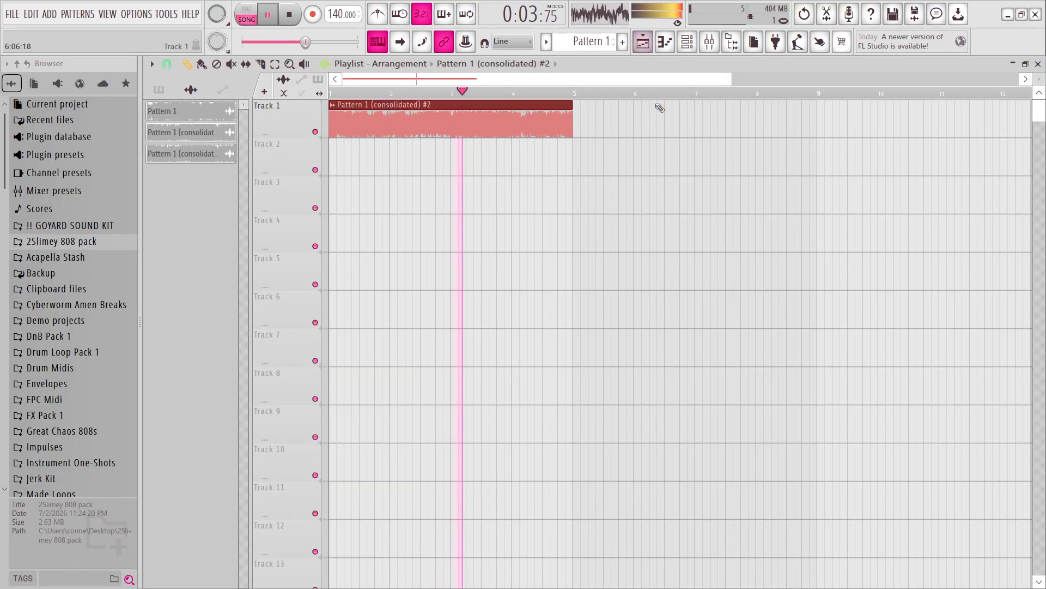
click(661, 124)
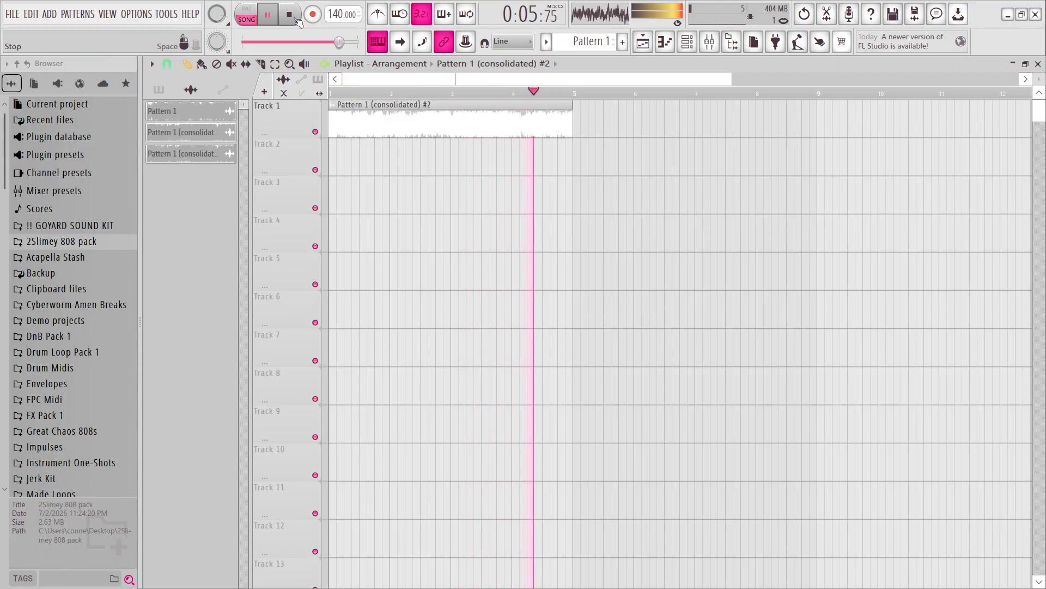
key(space)
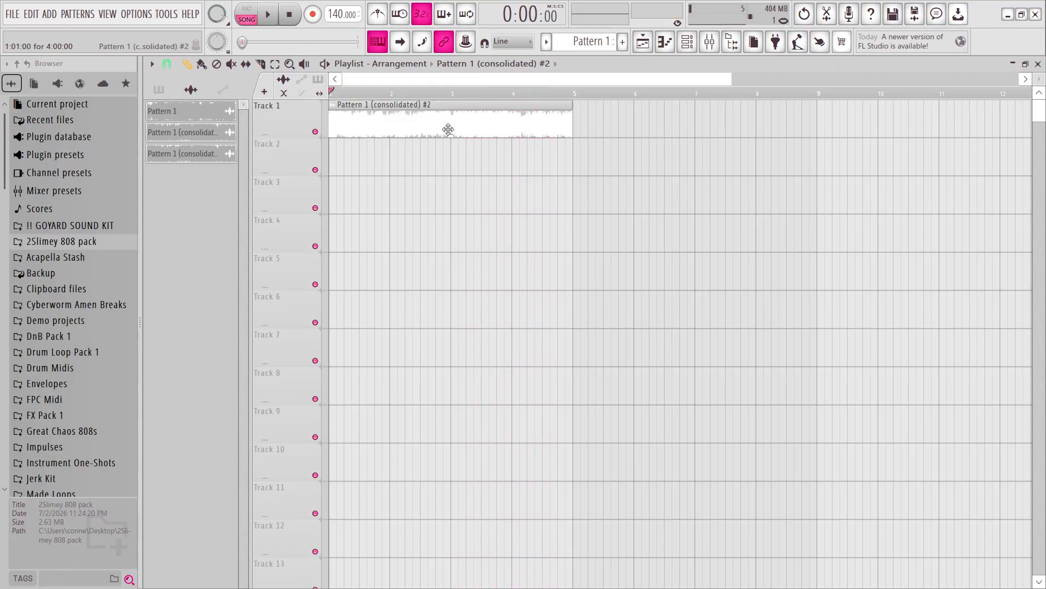
click(686, 42)
click(690, 48)
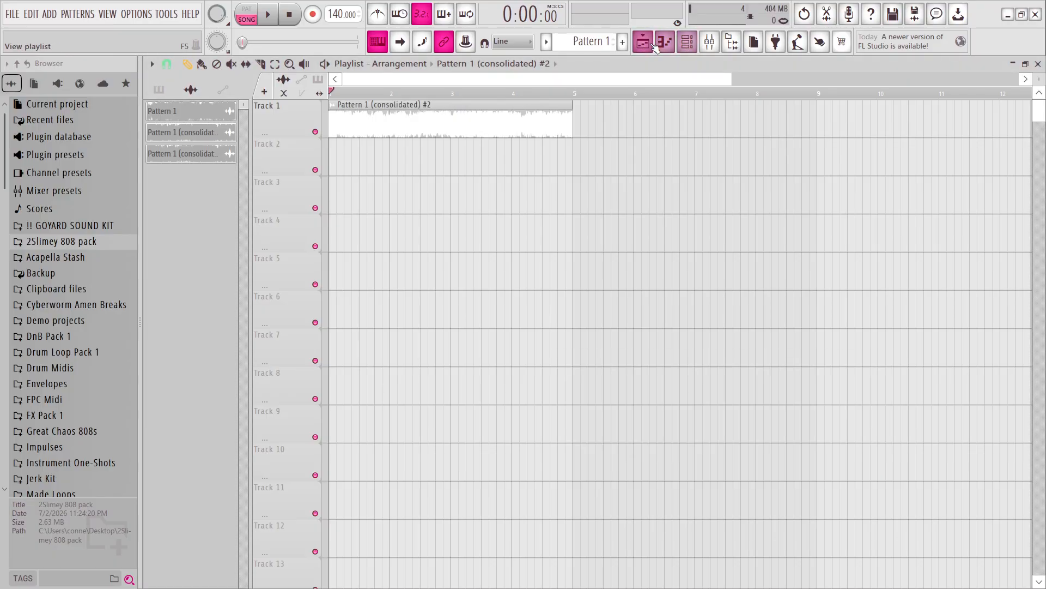
click(667, 47)
click(669, 47)
click(689, 47)
click(707, 44)
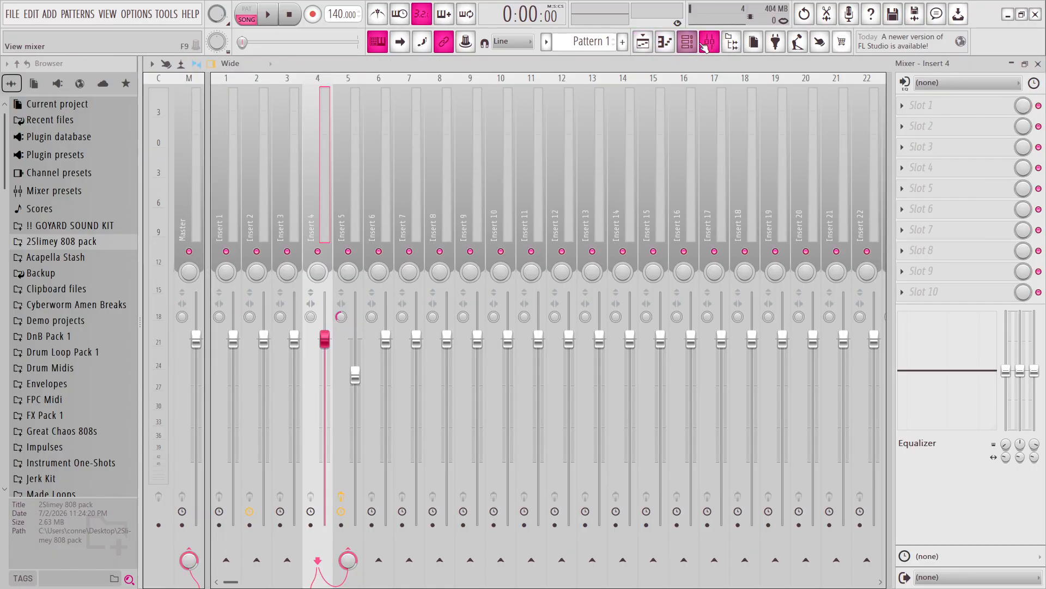
click(690, 48)
click(643, 48)
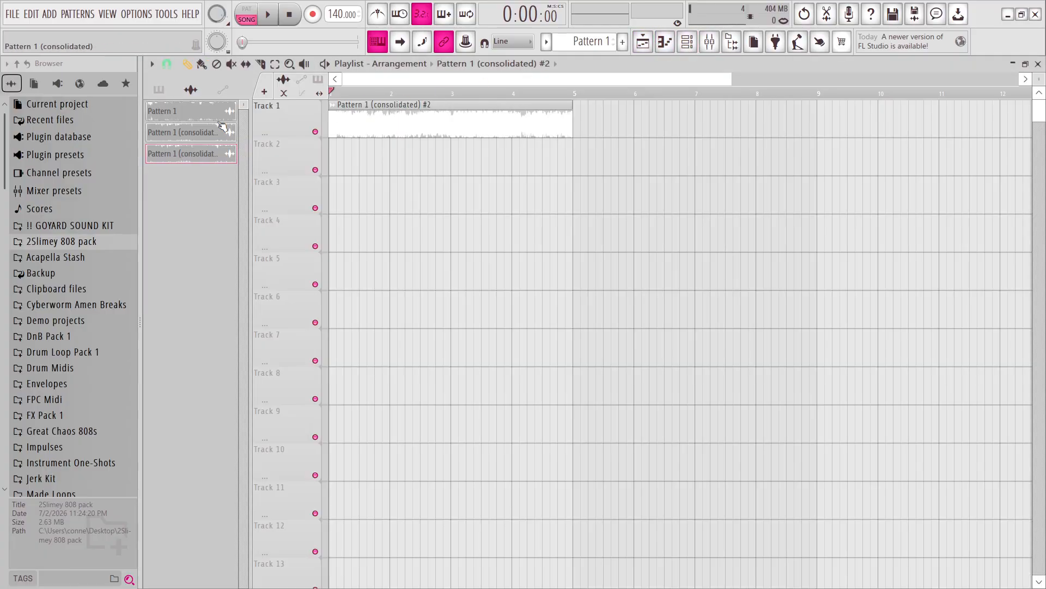
Switch the Playlist picker from audio clips to patterns so that only patterns are listed.
click(158, 90)
click(217, 92)
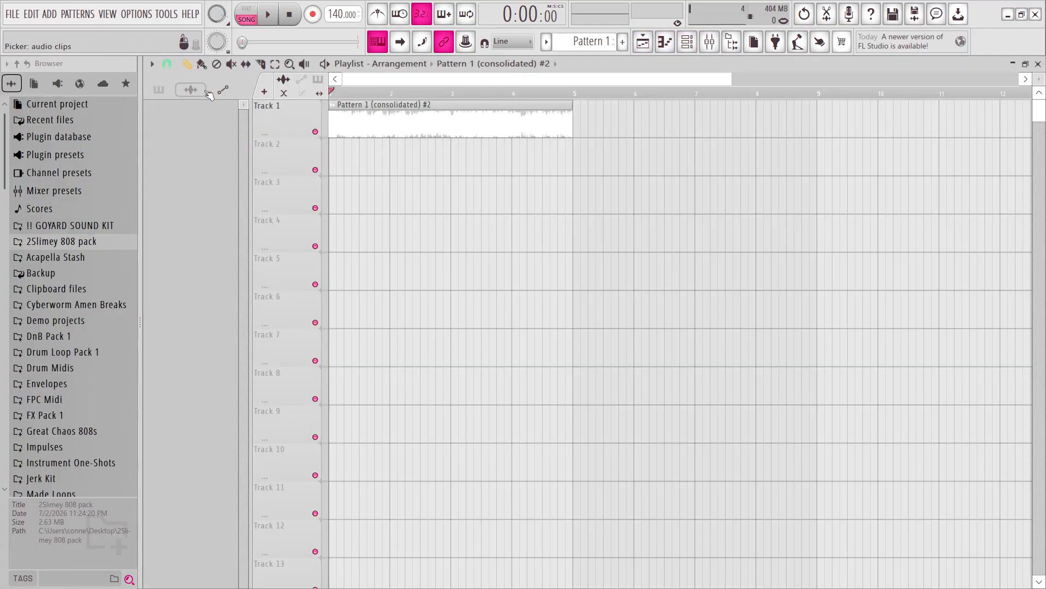
click(194, 92)
click(165, 93)
click(189, 93)
click(164, 93)
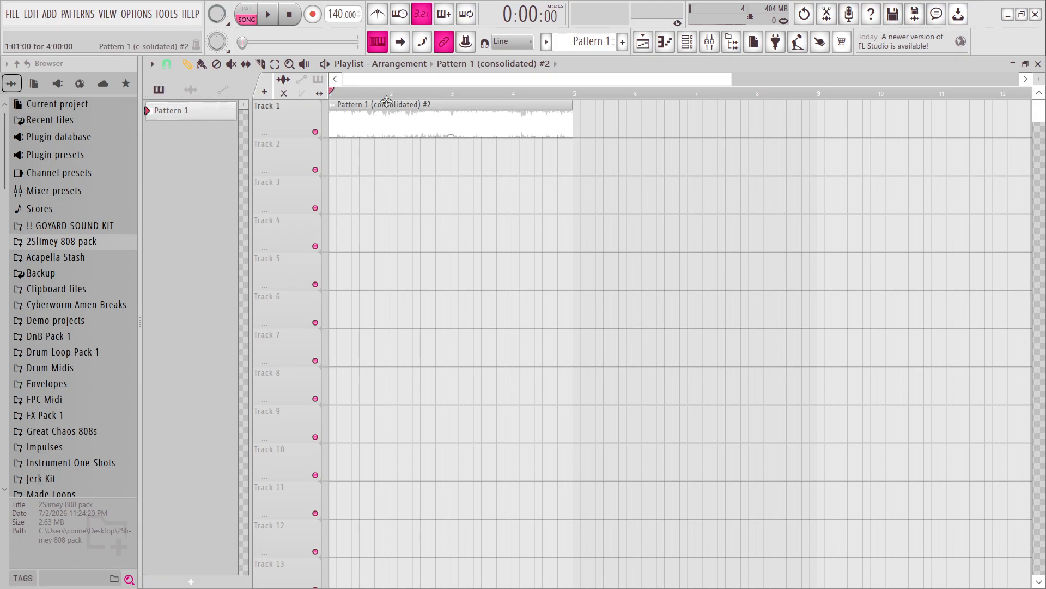
click(702, 133)
right_click(689, 114)
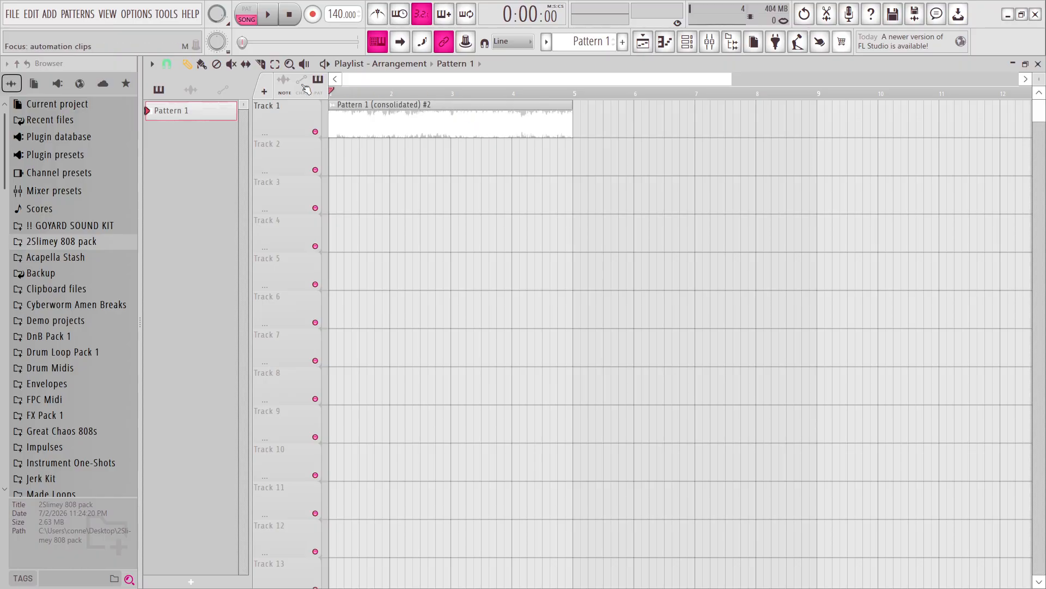
click(160, 91)
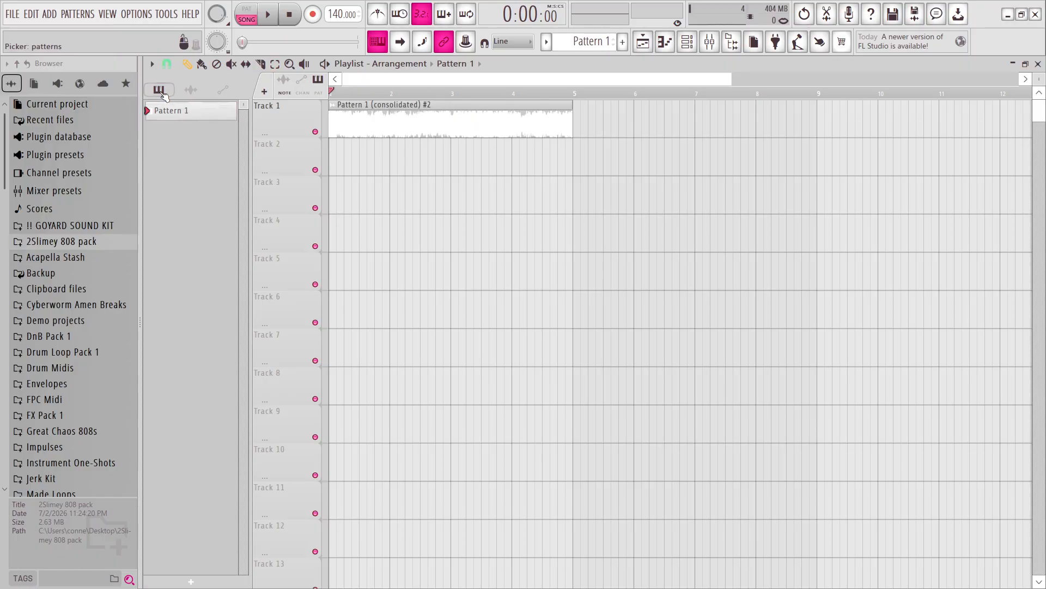
Create Pattern 2 and place it on Track 2, spanning four bars from the start of the song.
click(623, 42)
key(Return)
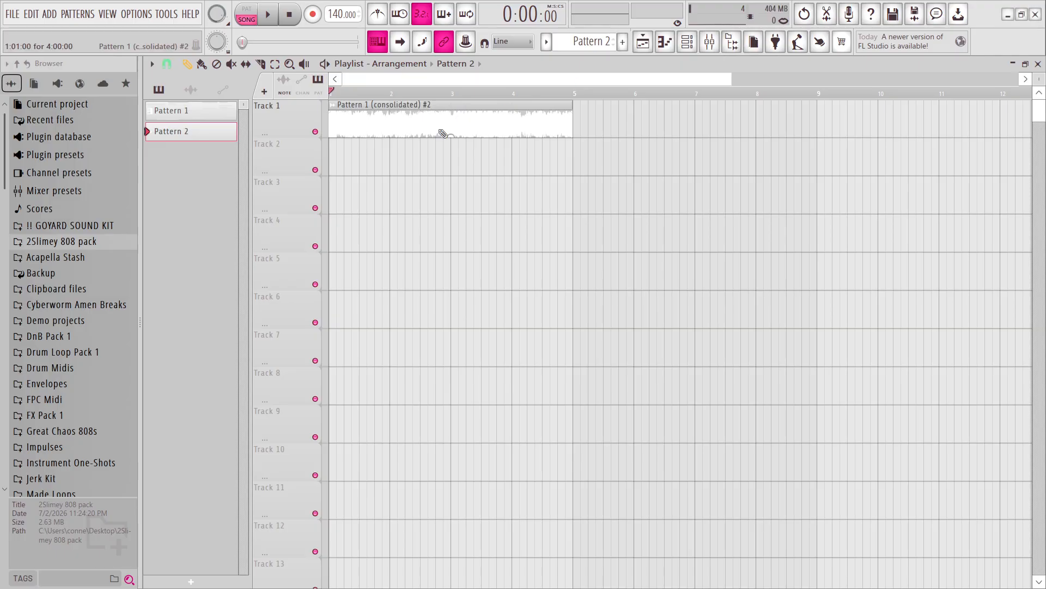
drag(331, 161, 540, 157)
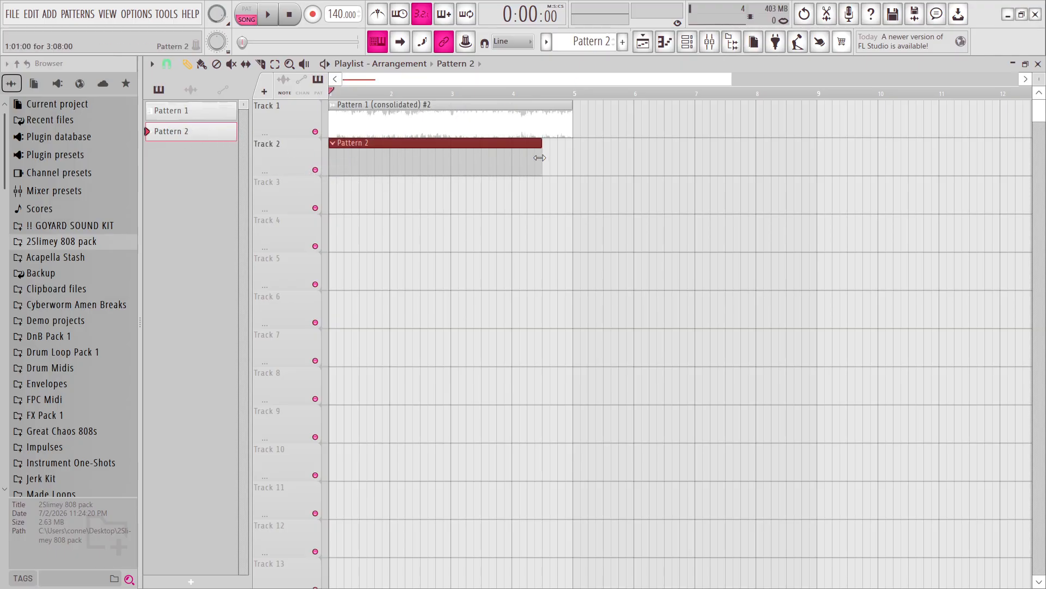
Open the piano roll and the Channel rack, and set the channel filter to All.
click(666, 42)
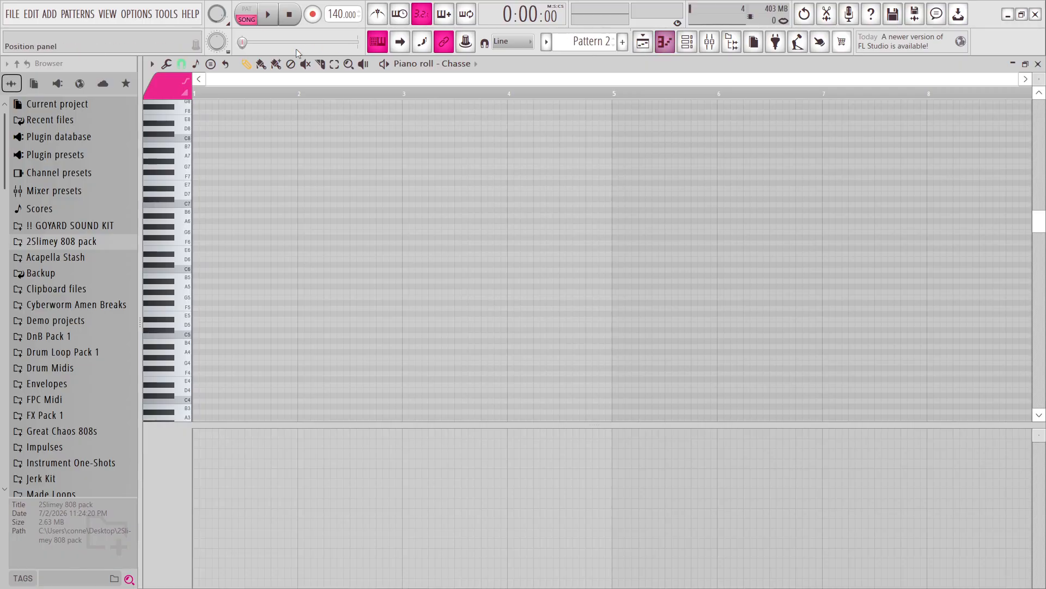
key(F6)
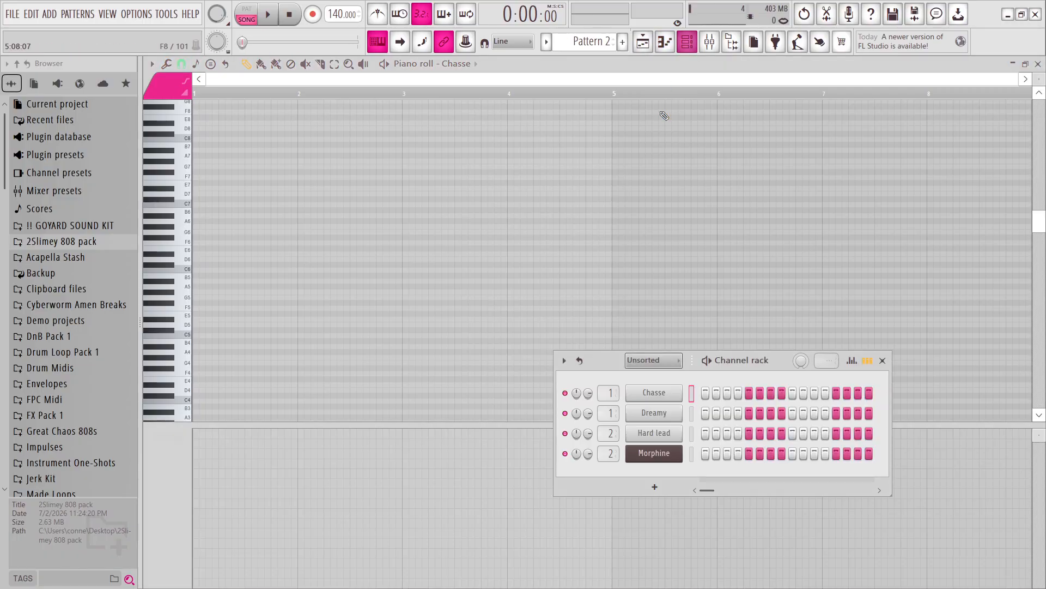
click(669, 362)
click(643, 375)
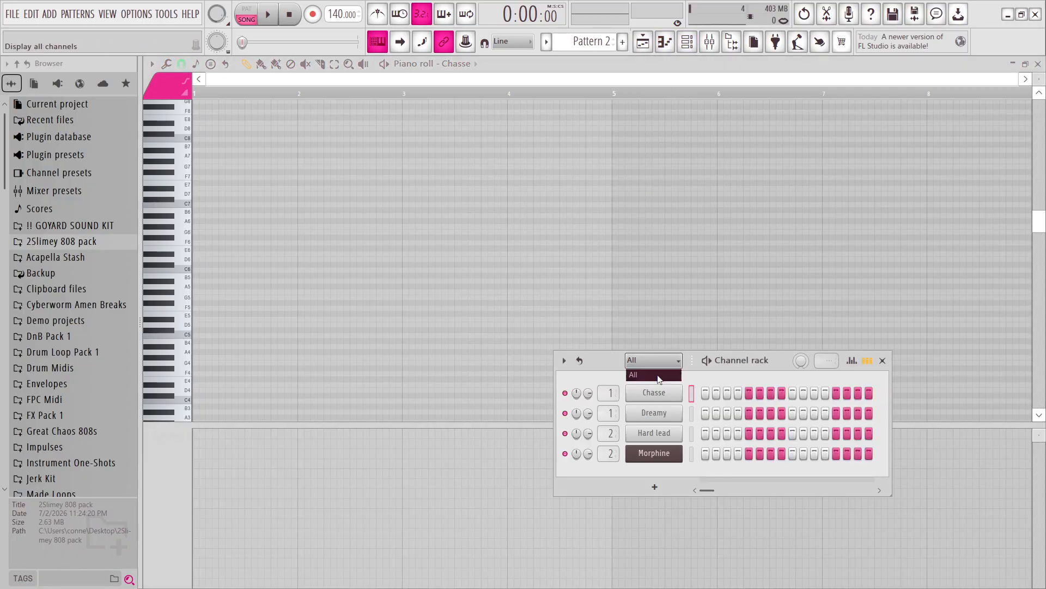
Add the 808 - 1234 sample from the GOYARD DRUM KIT 808S folder as a new channel routed to Insert 10.
click(53, 240)
click(54, 225)
click(79, 257)
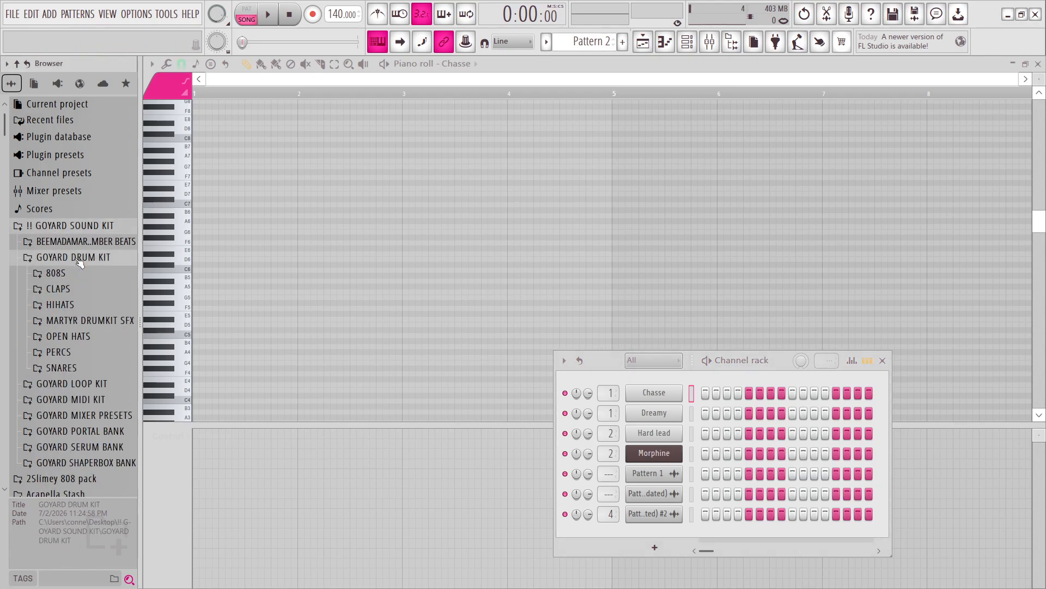
click(55, 272)
drag(81, 134, 654, 542)
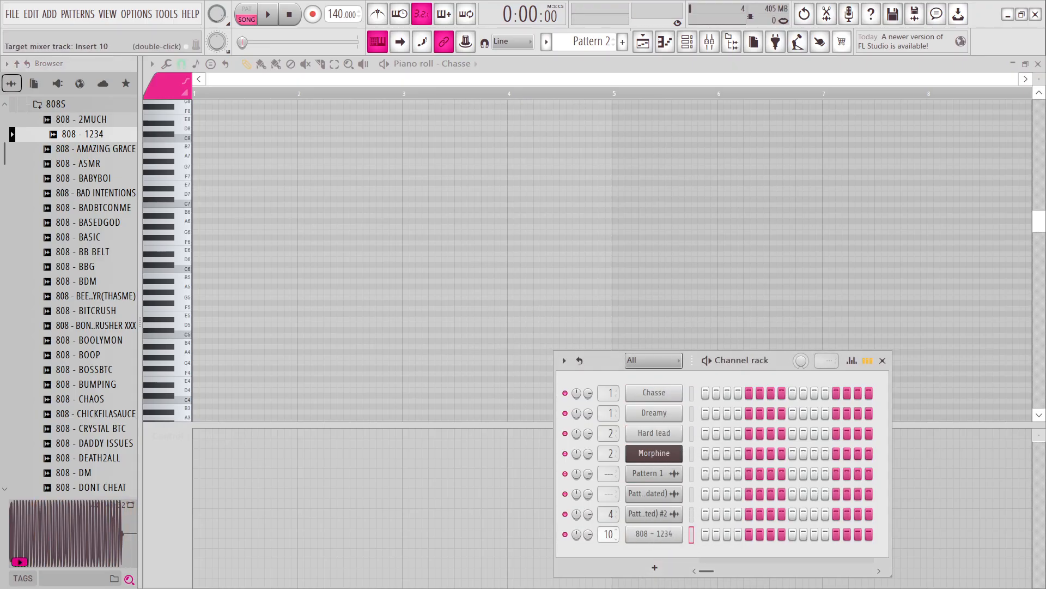
Enable the volume envelope of the 808 - 1234 channel, and close its settings and the Channel rack.
click(637, 539)
click(194, 140)
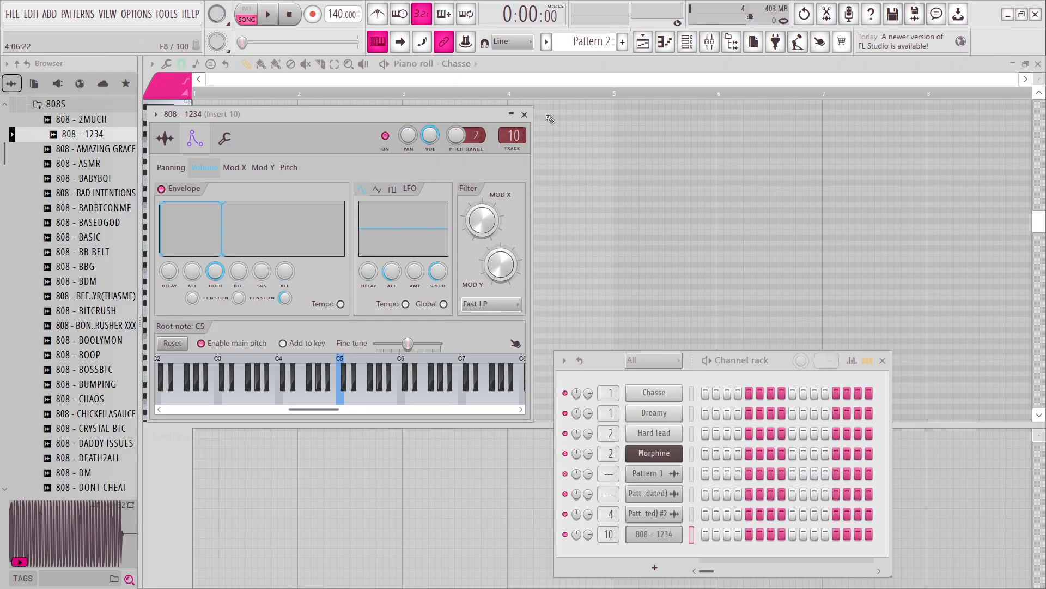
click(525, 115)
click(882, 360)
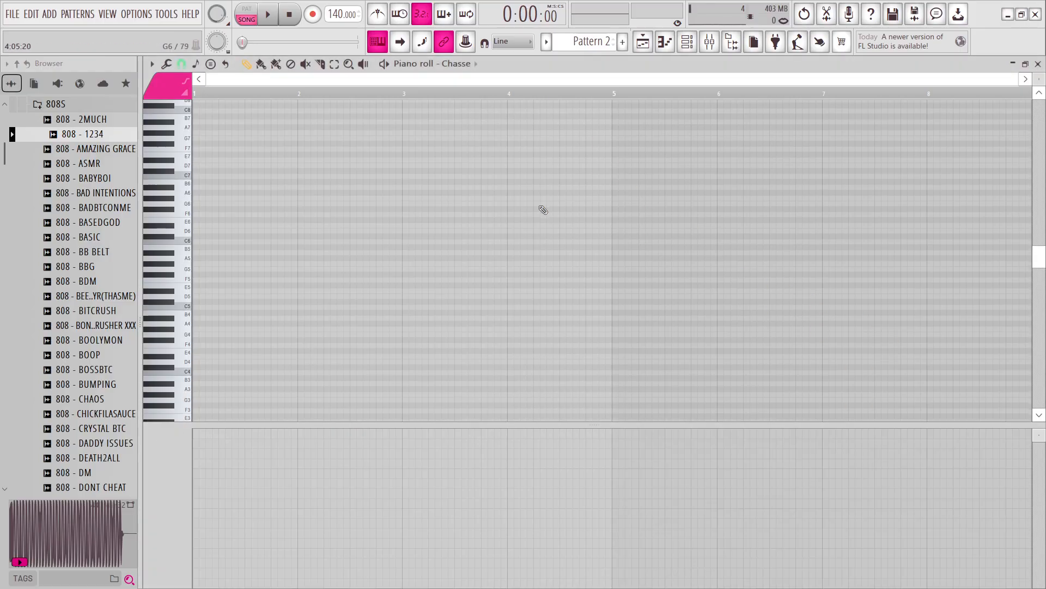
Select bar 1 in the Chasse piano roll and fill it with random notes using the Randomizer.
scroll(542, 210, up, 4)
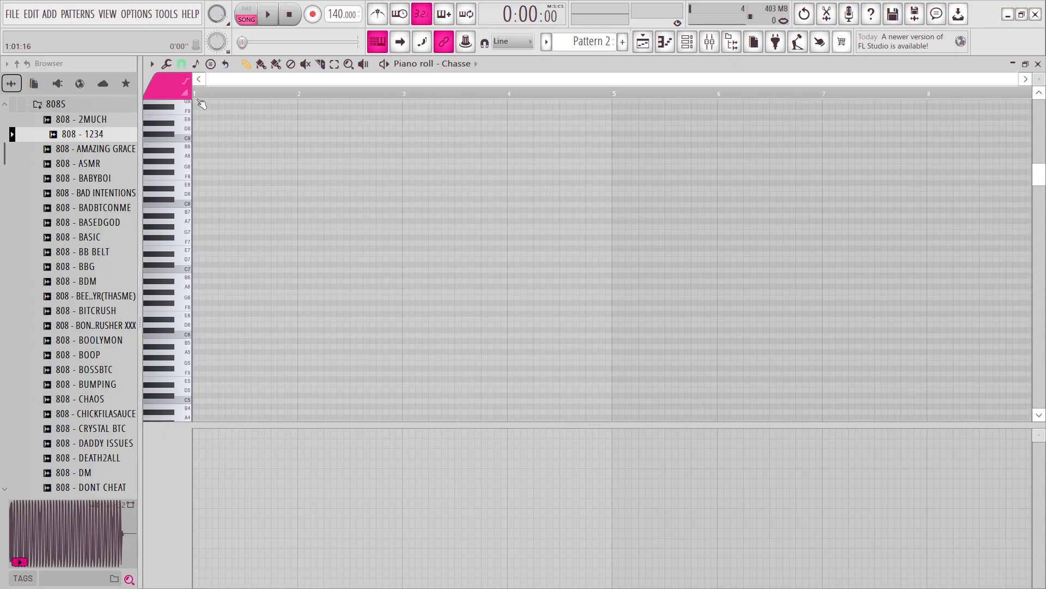
drag(202, 101, 317, 143)
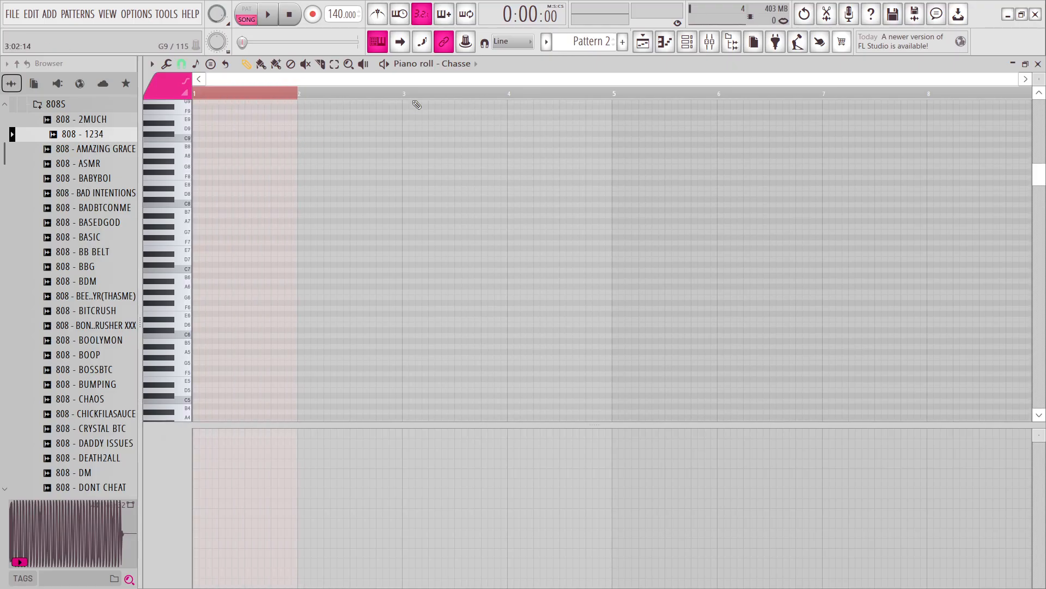
click(166, 64)
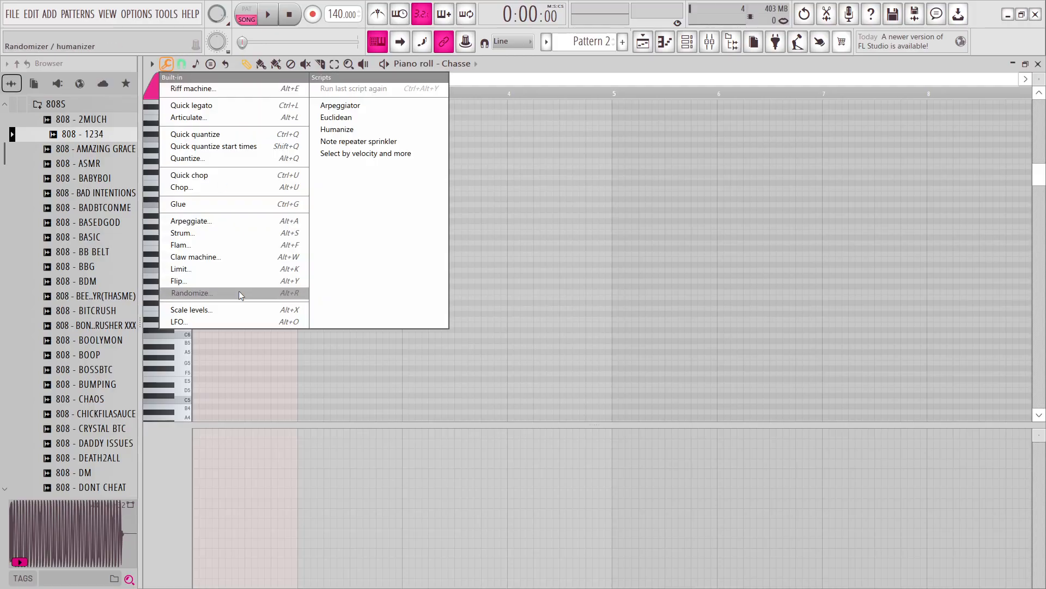
click(239, 290)
click(594, 429)
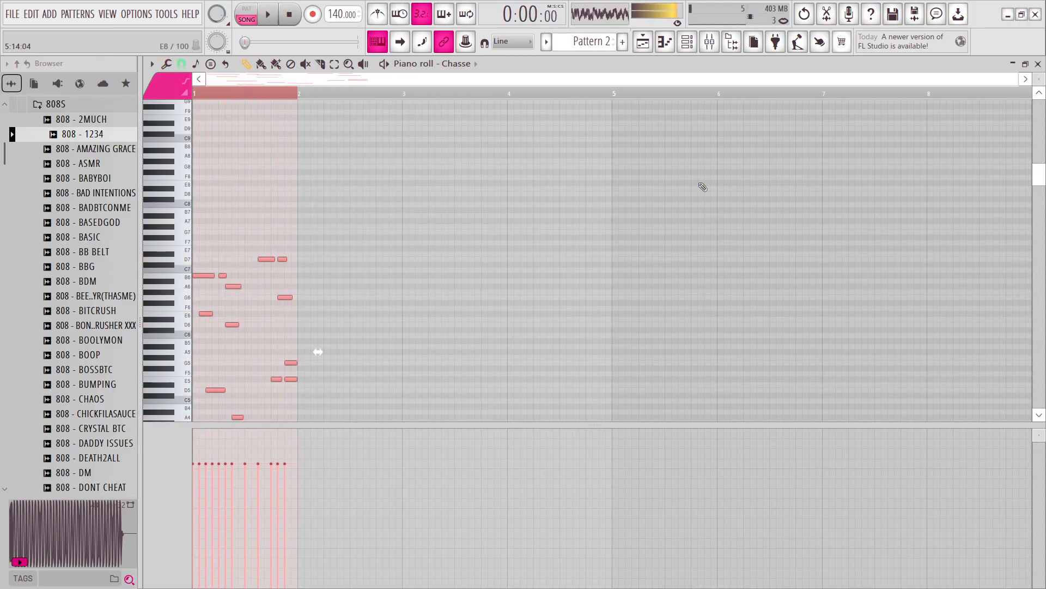
Play the song with the random notes and check the mixer levels and the Pattern 2 clip.
click(687, 42)
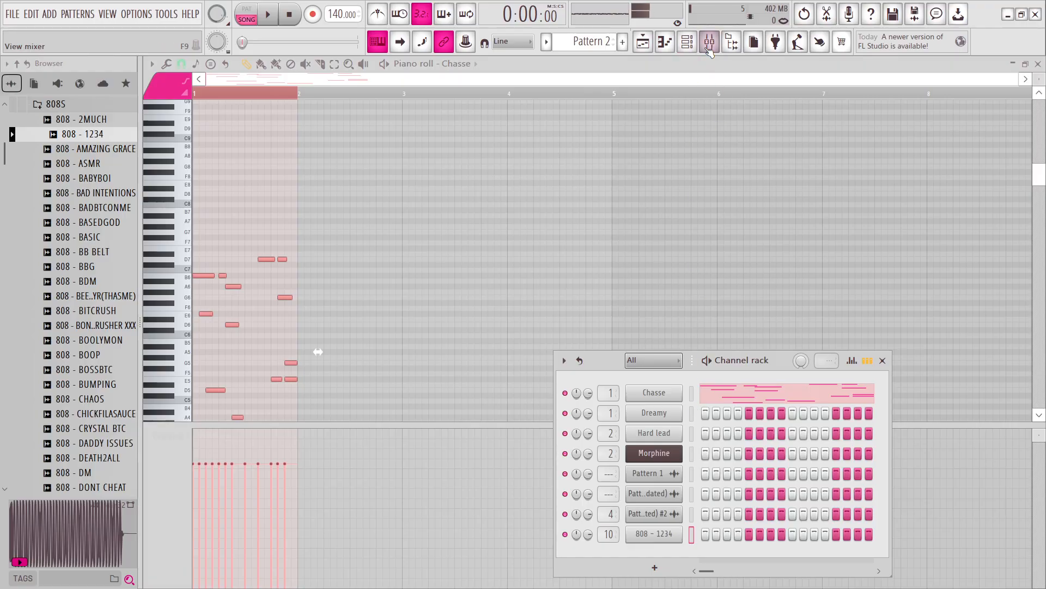
click(710, 43)
key(space)
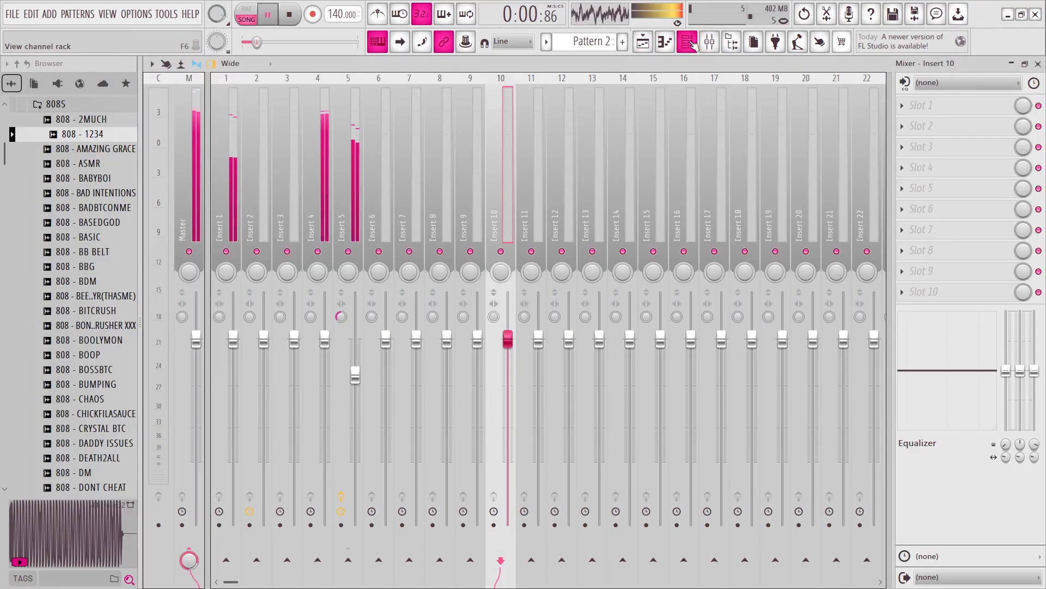
click(643, 43)
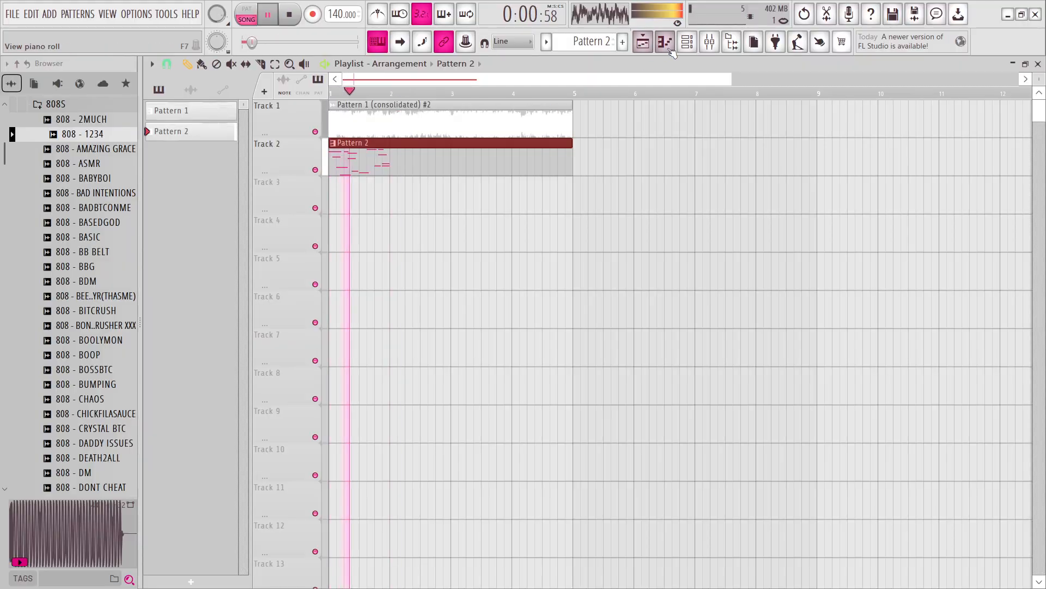
click(665, 42)
click(709, 42)
Stop the song, cut the random notes from the Chasse channel and select the 808 - 1234 channel.
key(space)
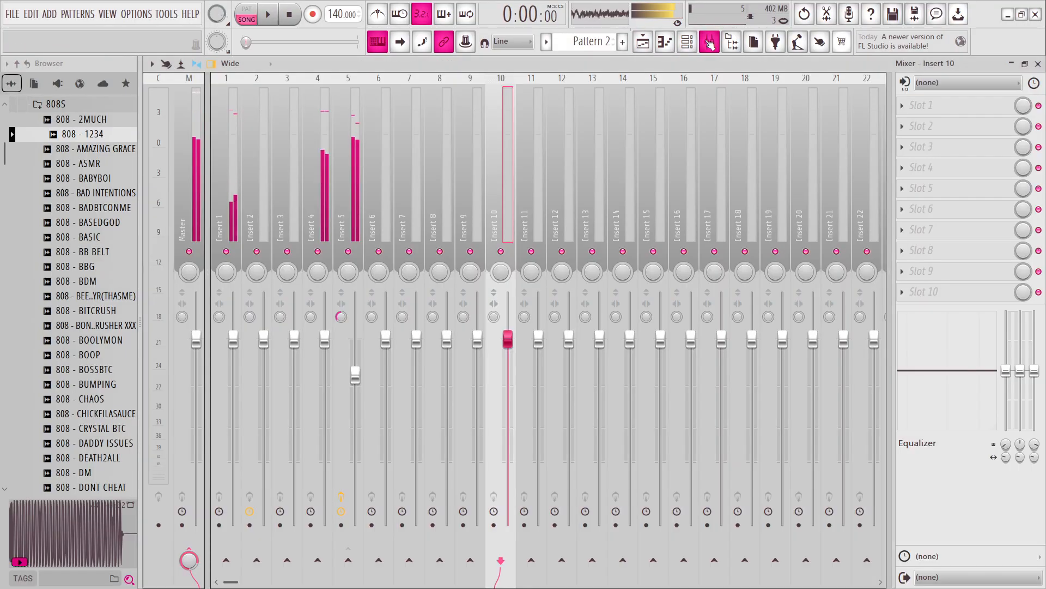
click(687, 44)
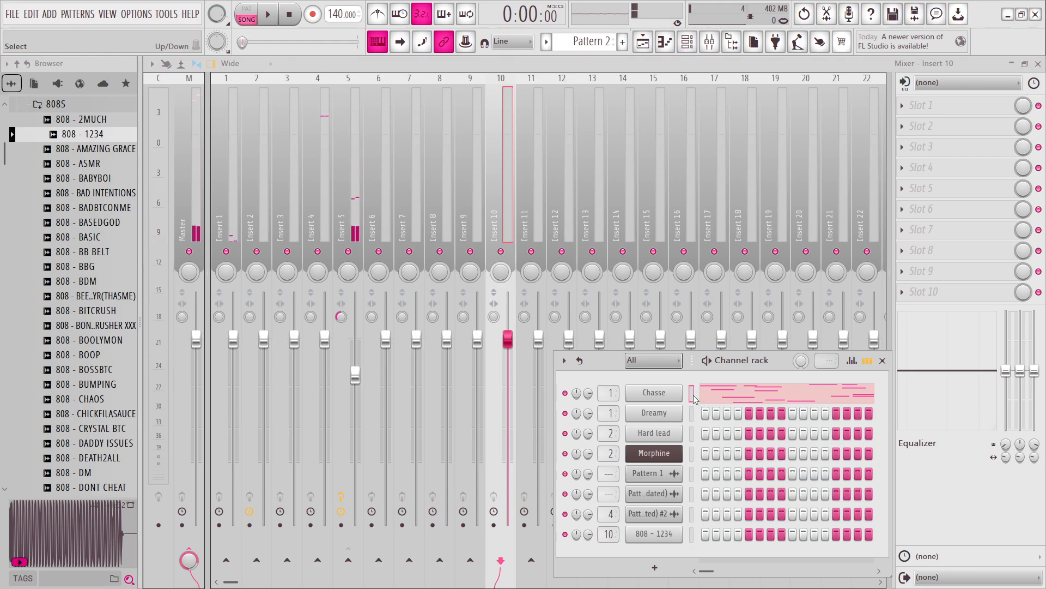
key(ctrl+x)
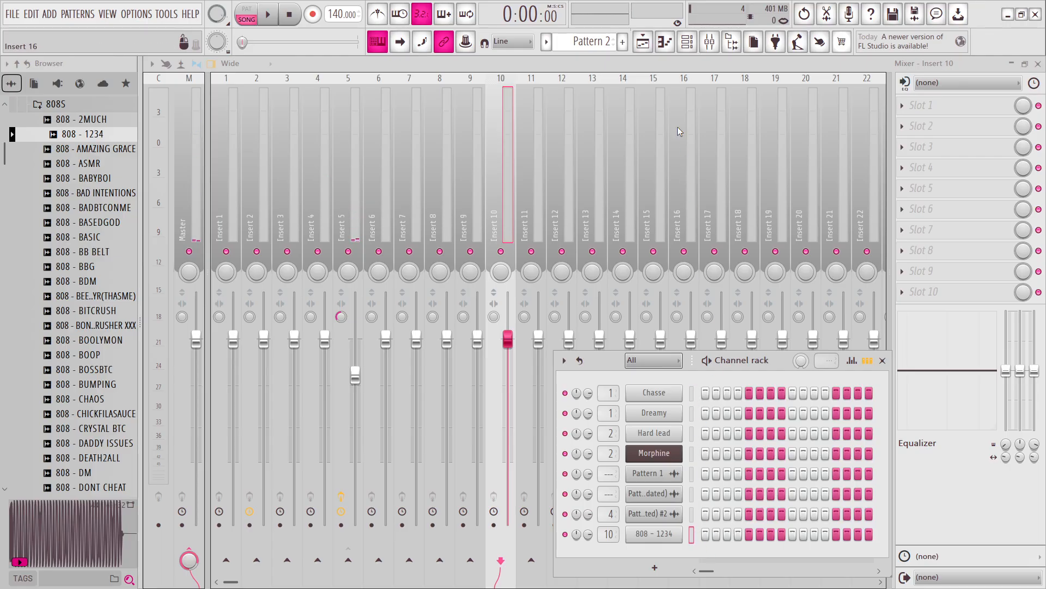
Load Fruity Parametric EQ 2 in the first slot of Insert 10, boosting band 1 about 16 dB and band 2 about 10 dB.
click(921, 106)
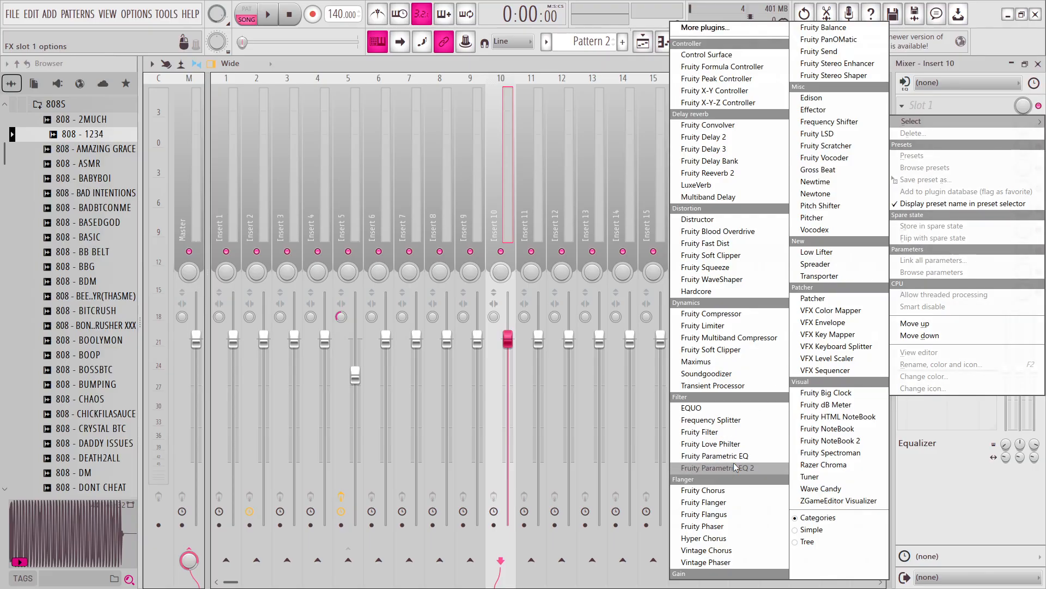
click(709, 468)
drag(316, 343, 339, 252)
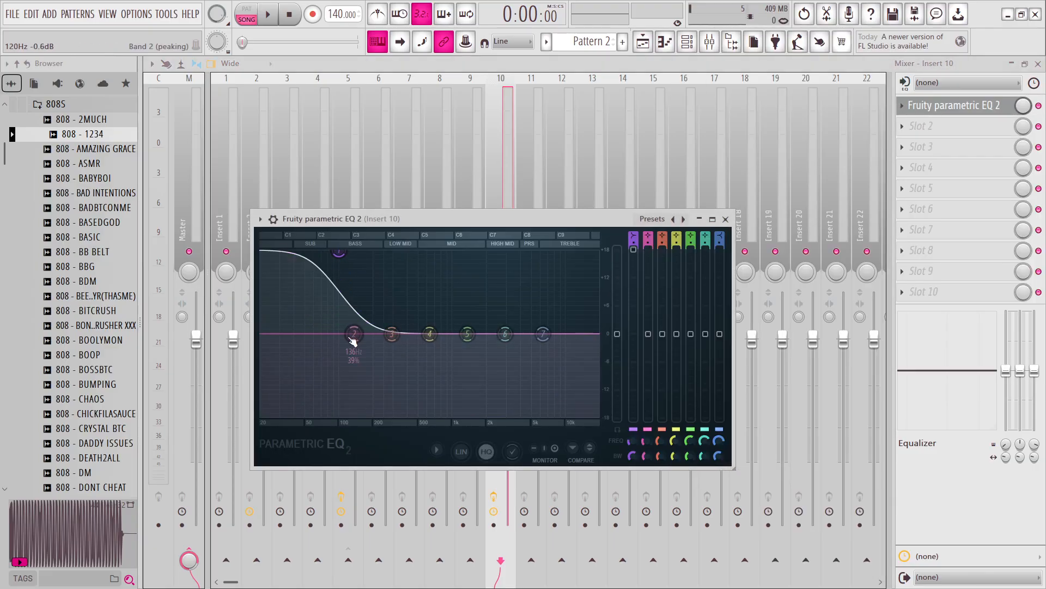
drag(354, 333, 334, 275)
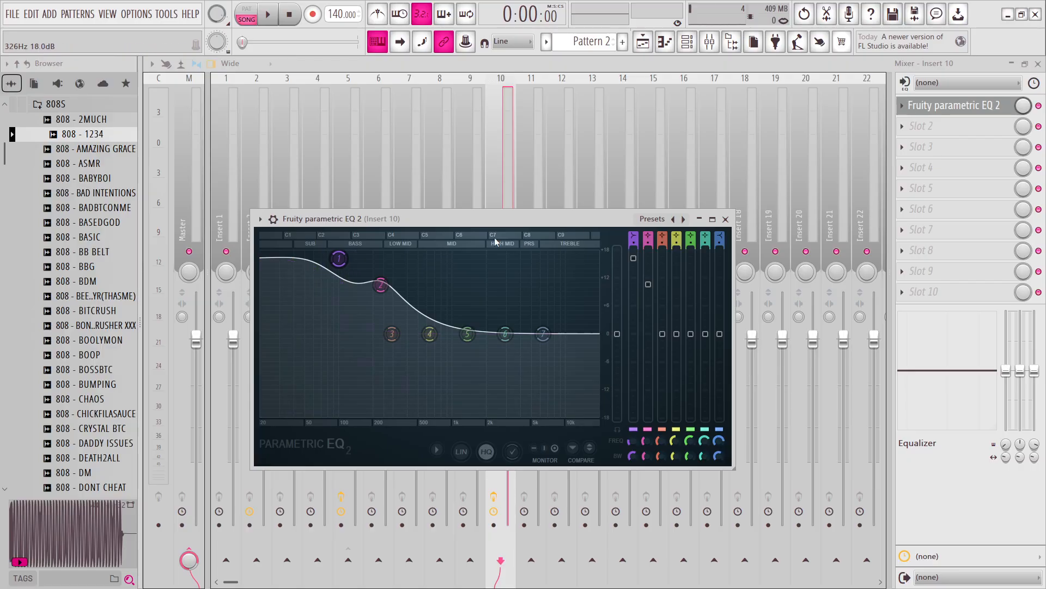
Raise band 1 of the Insert 10 Fruity Parametric EQ 2 to about 17 dB and close the equalizer.
click(725, 219)
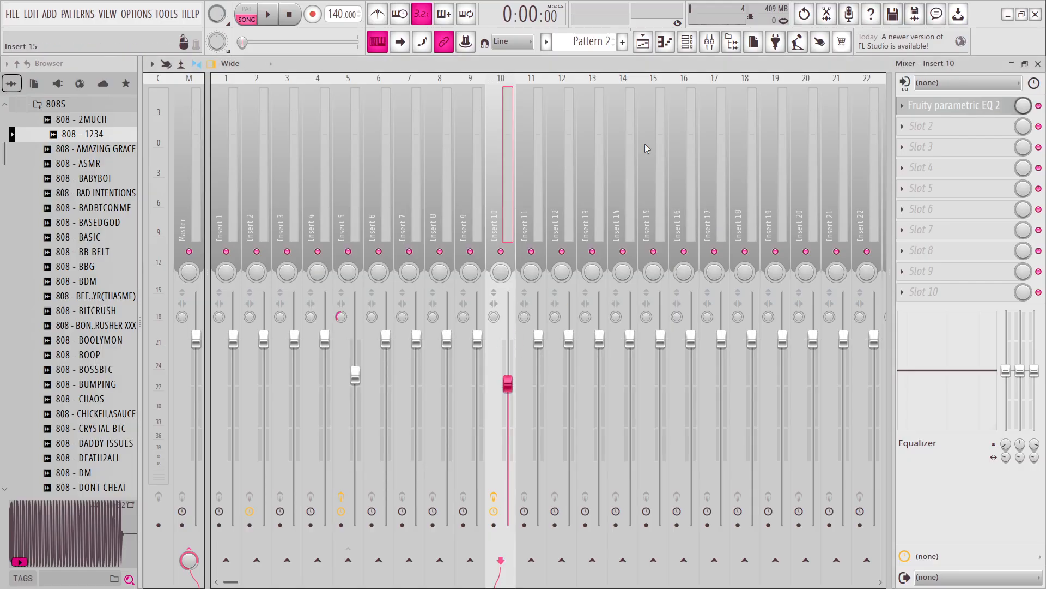
click(666, 43)
click(666, 42)
click(942, 107)
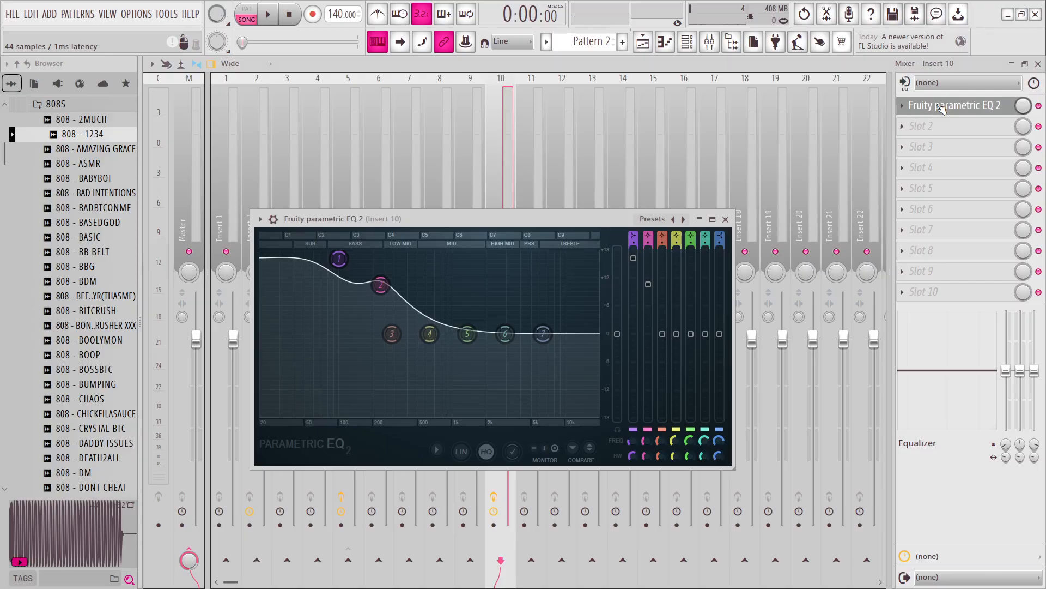
drag(340, 259, 342, 254)
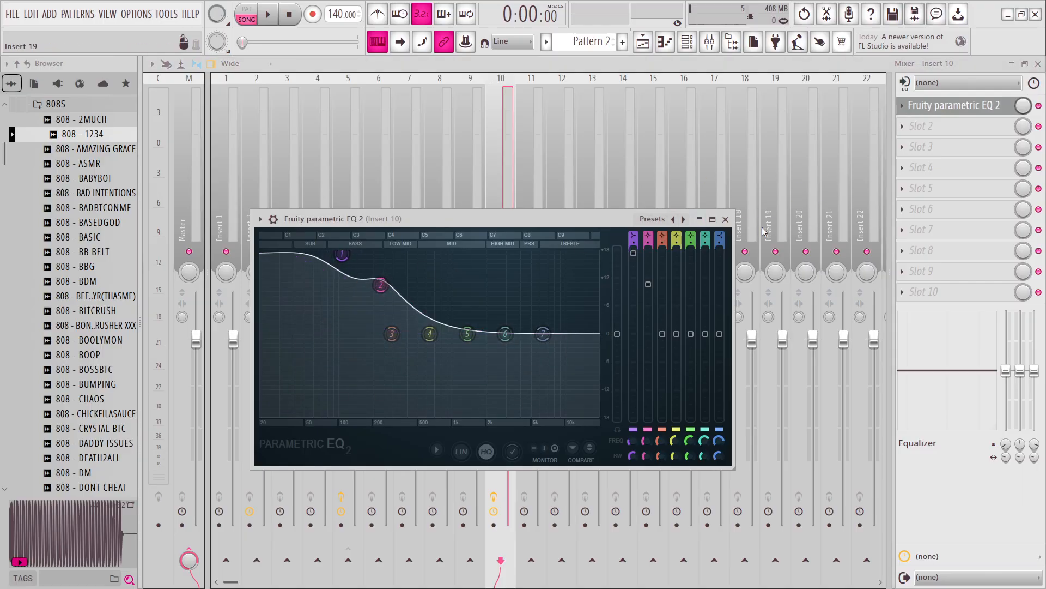
click(725, 219)
Open the 808 - 1234 piano roll and fill bar 1 with E minor pentatonic notes using the Randomizer.
click(687, 42)
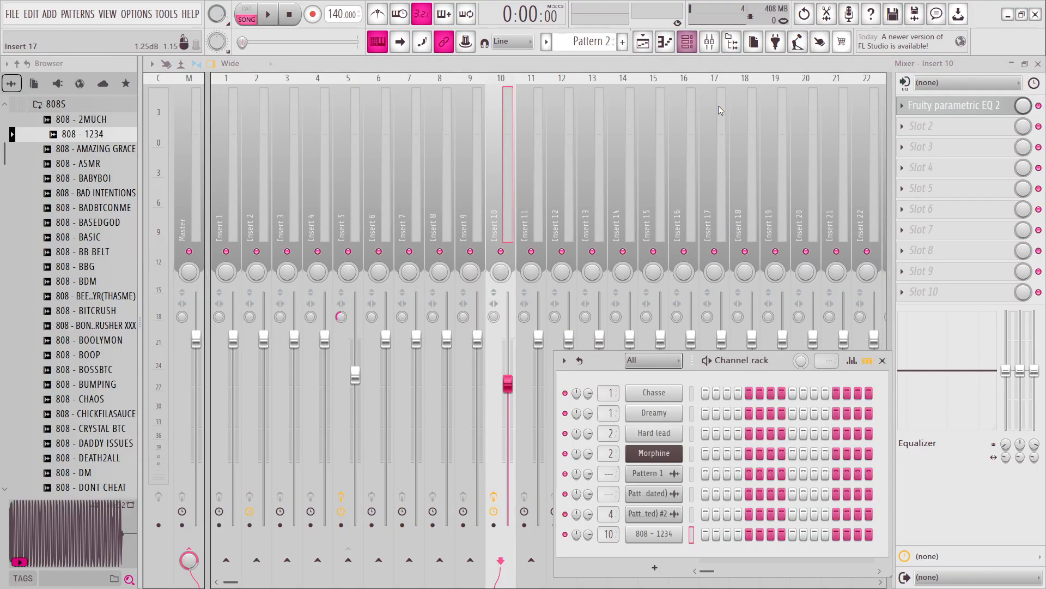
click(709, 42)
click(666, 43)
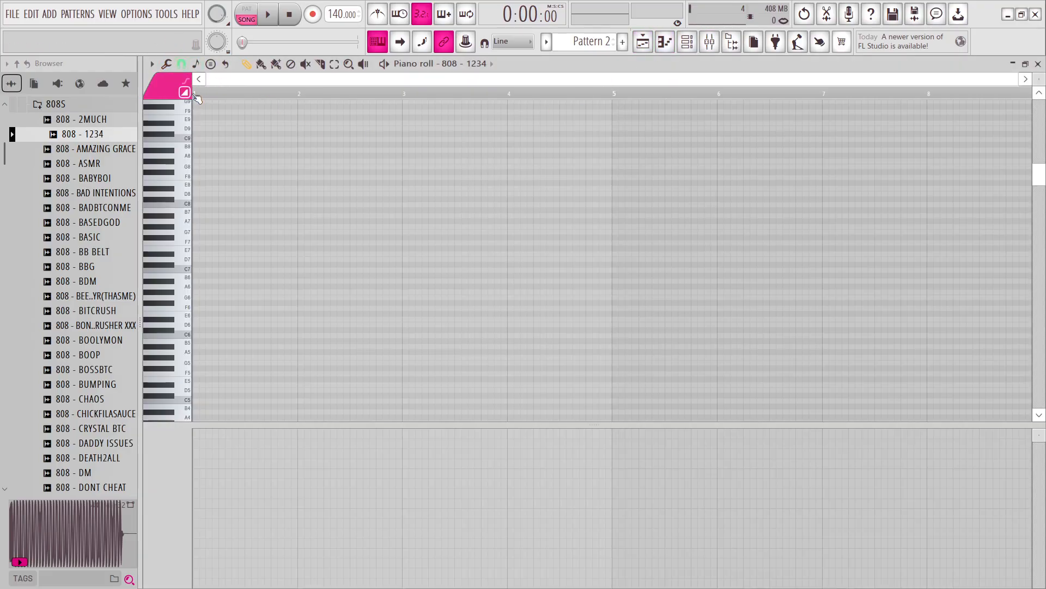
click(167, 74)
click(205, 289)
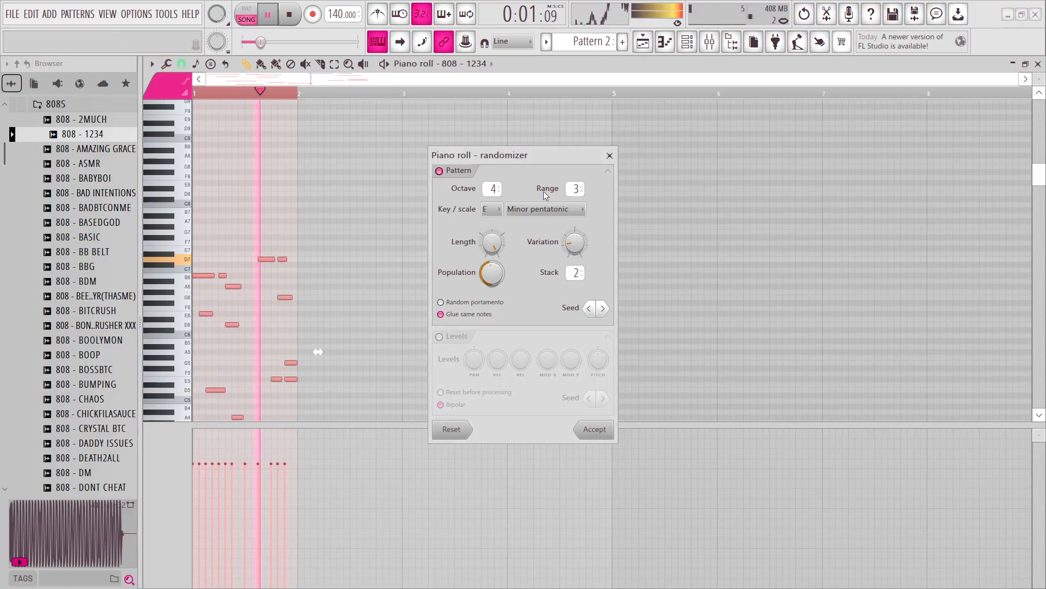
Lower the Randomizer's population to thin out the 808 notes and audition them with the song.
drag(552, 155, 646, 95)
key(space)
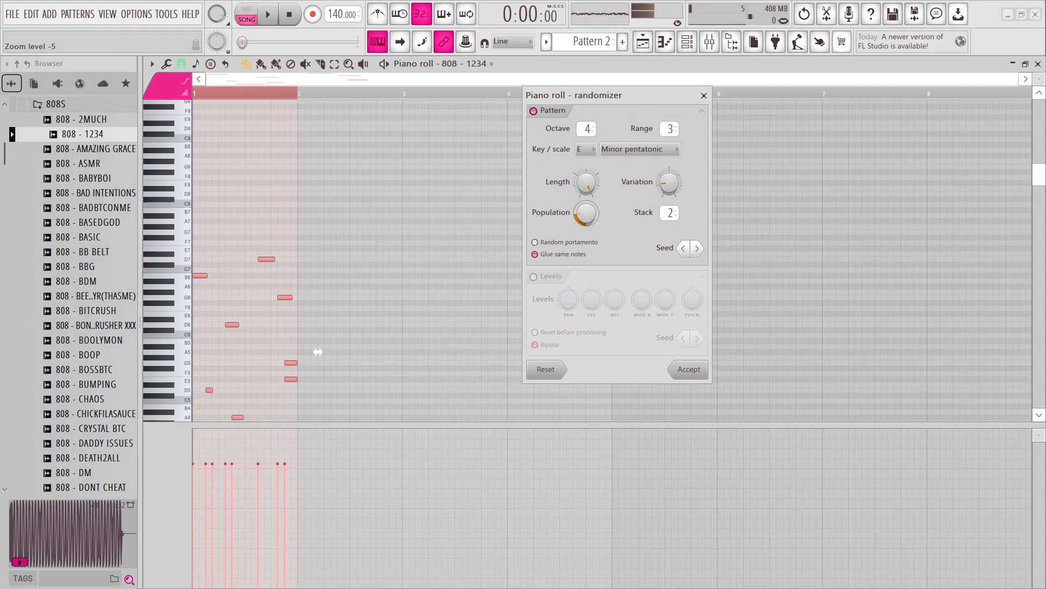
key(space)
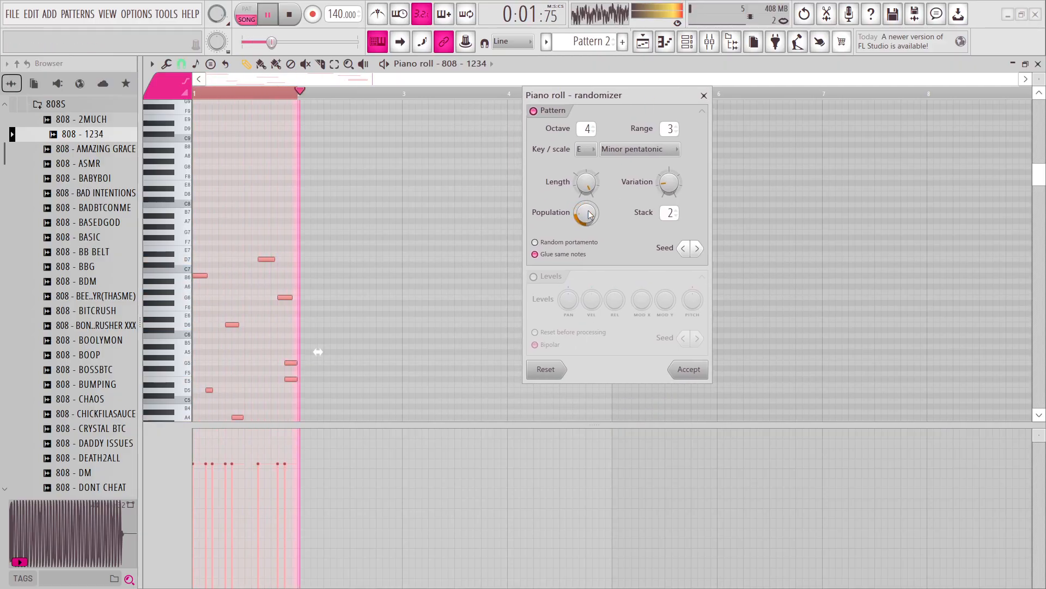
key(space)
Choose another Randomizer seed, set the range to 2 and accept the generated 808 notes.
click(695, 249)
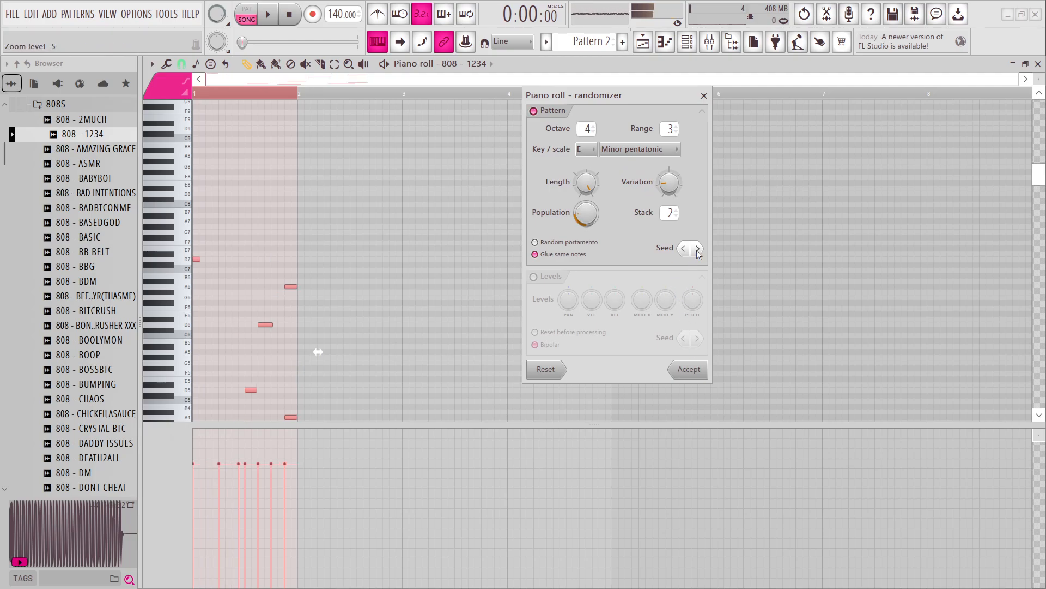
key(space)
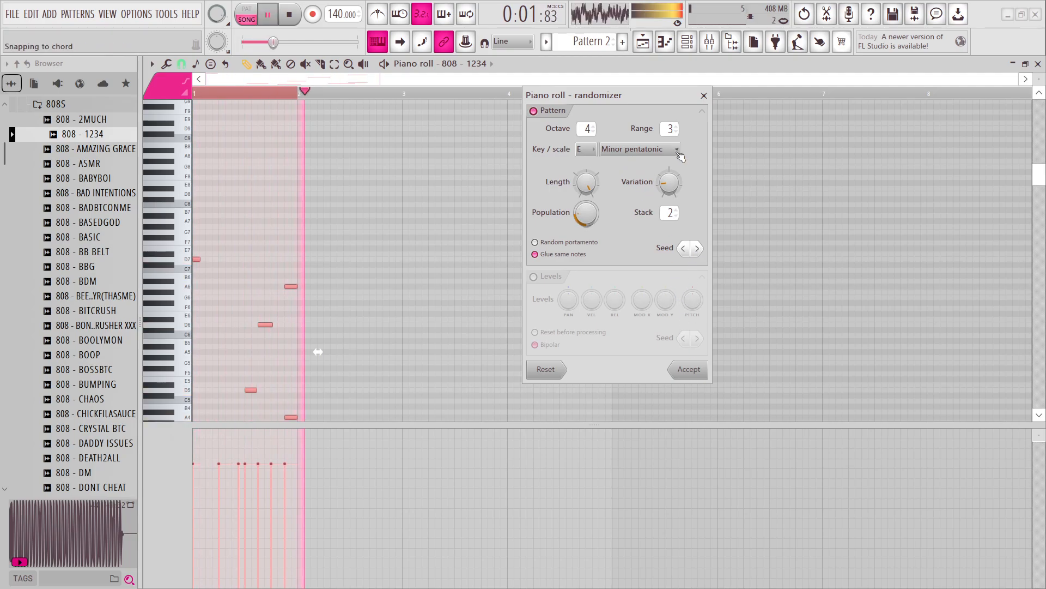
scroll(662, 128, down, 1)
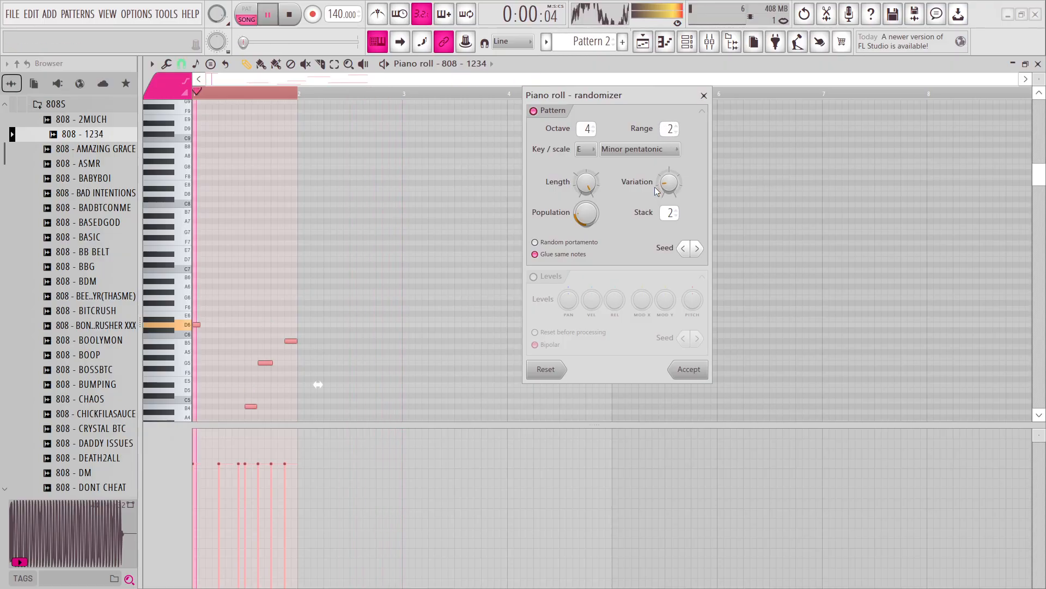
click(688, 370)
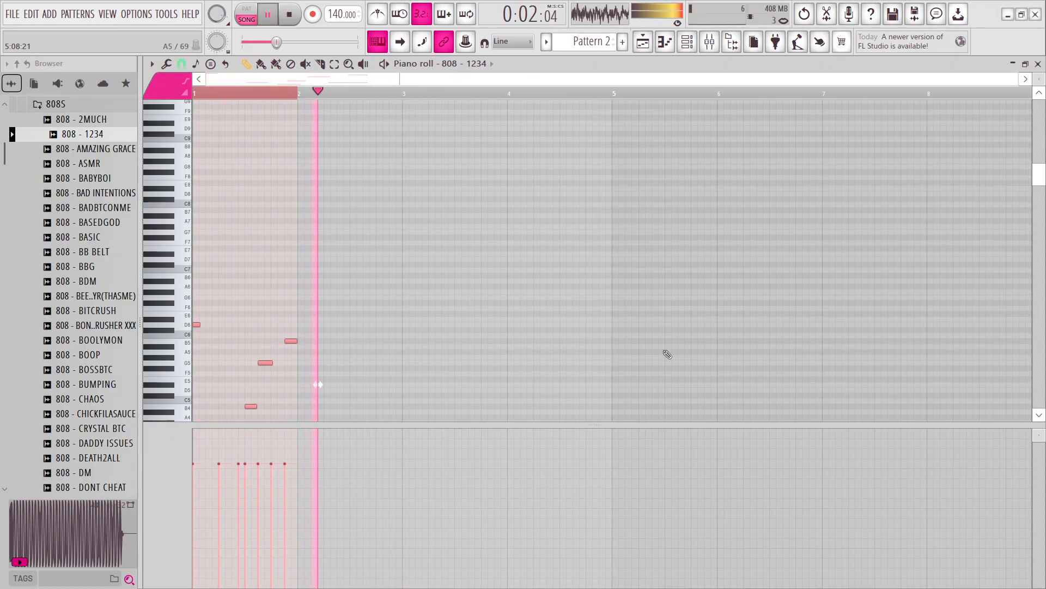
scroll(516, 334, down, 4)
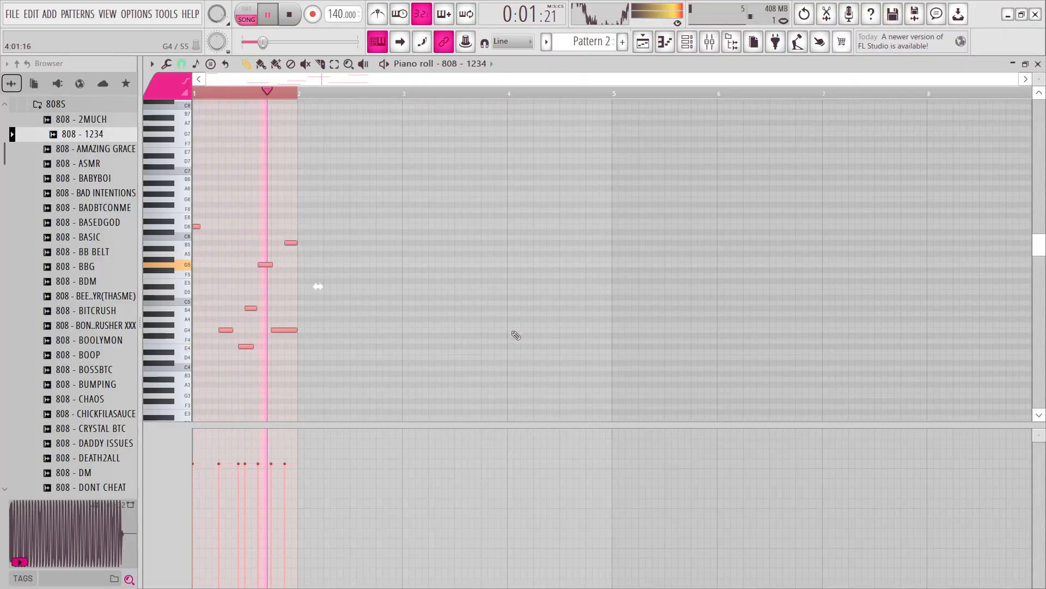
Stretch the 808 notes to span bars 1 and 2, and duplicate them into bars 3 and 4.
key(space)
drag(318, 286, 418, 302)
scroll(414, 297, up, 5)
drag(546, 289, 554, 289)
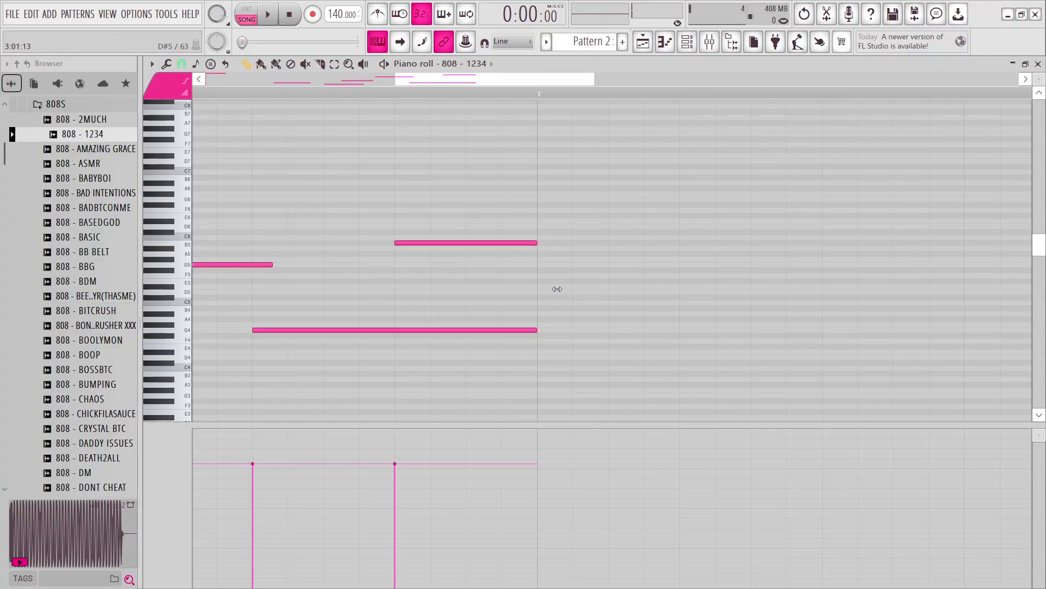
key(space)
scroll(558, 292, down, 4)
key(ctrl+b)
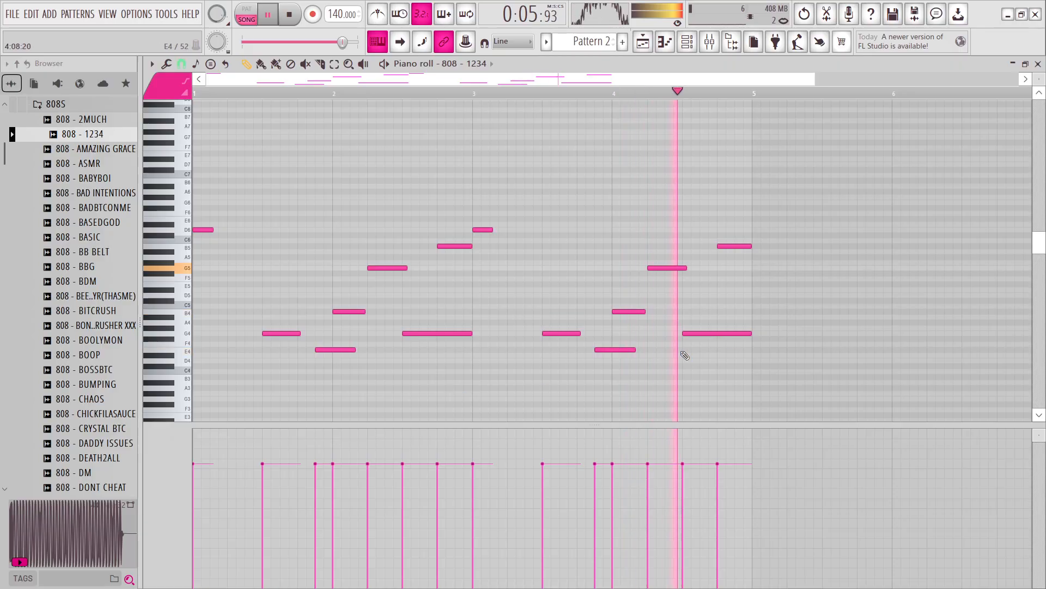
Select all the 808 notes, transpose them up two semitones and play the song.
drag(885, 403, 90, 126)
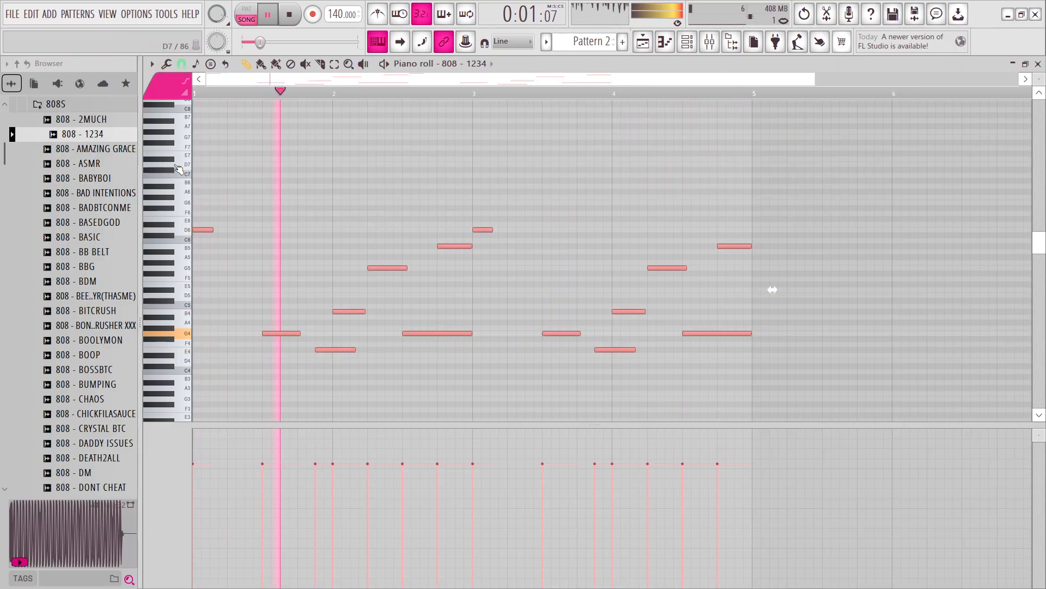
key(space)
key(Up)
key(Up)
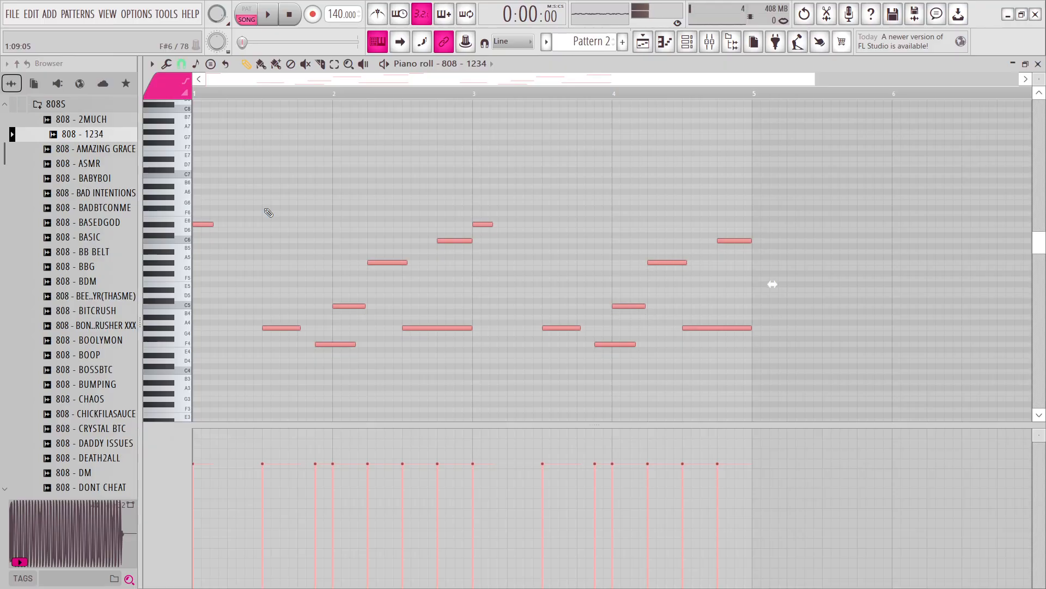
key(space)
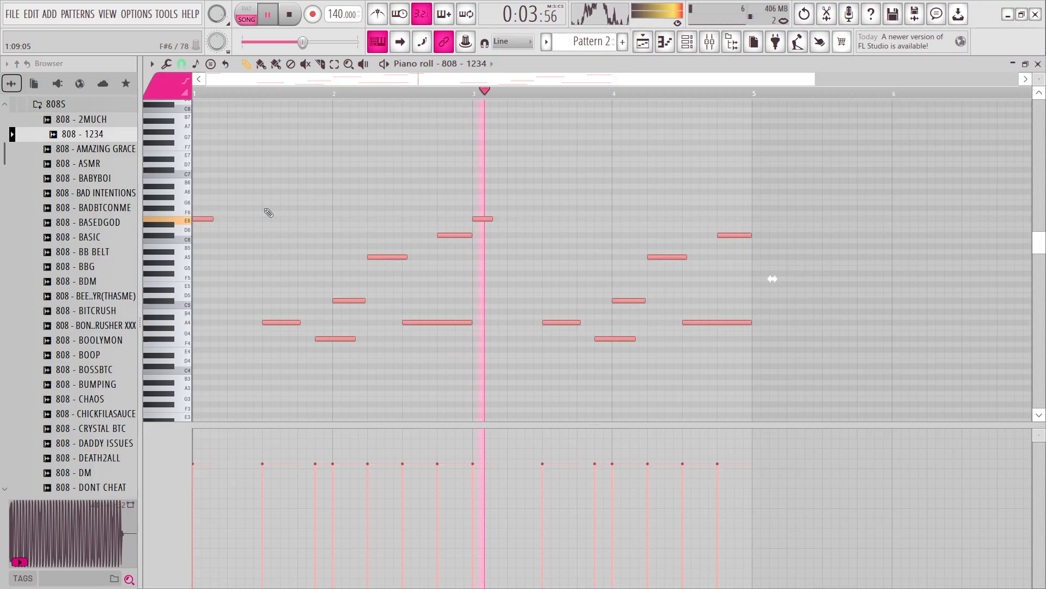
Lengthen the two E6 notes at the starts of bars 1 and 3 to about half a bar and play the result.
right_click(287, 235)
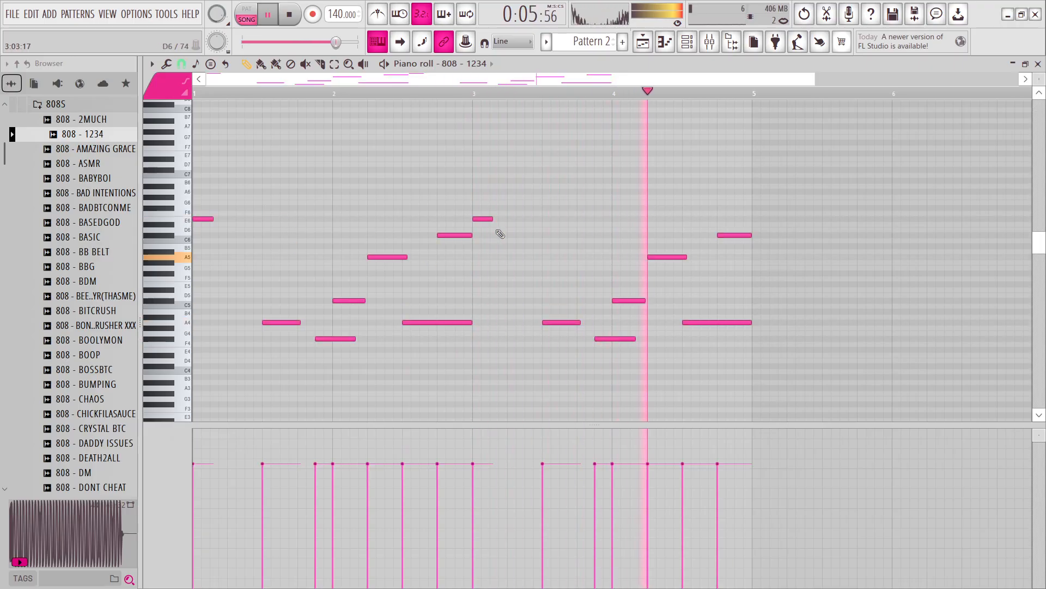
drag(573, 202, 226, 225)
key(space)
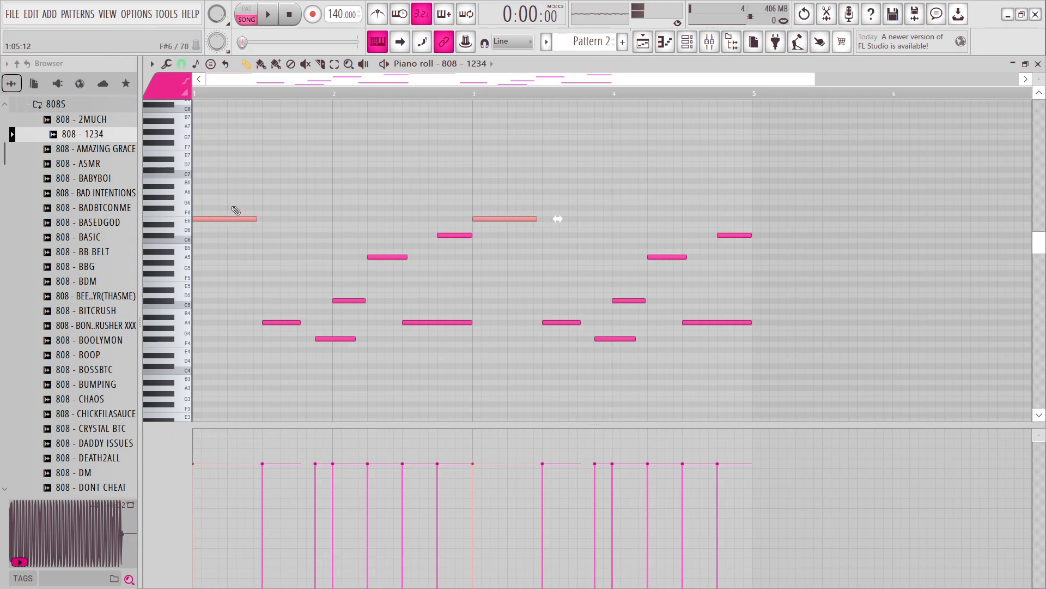
key(space)
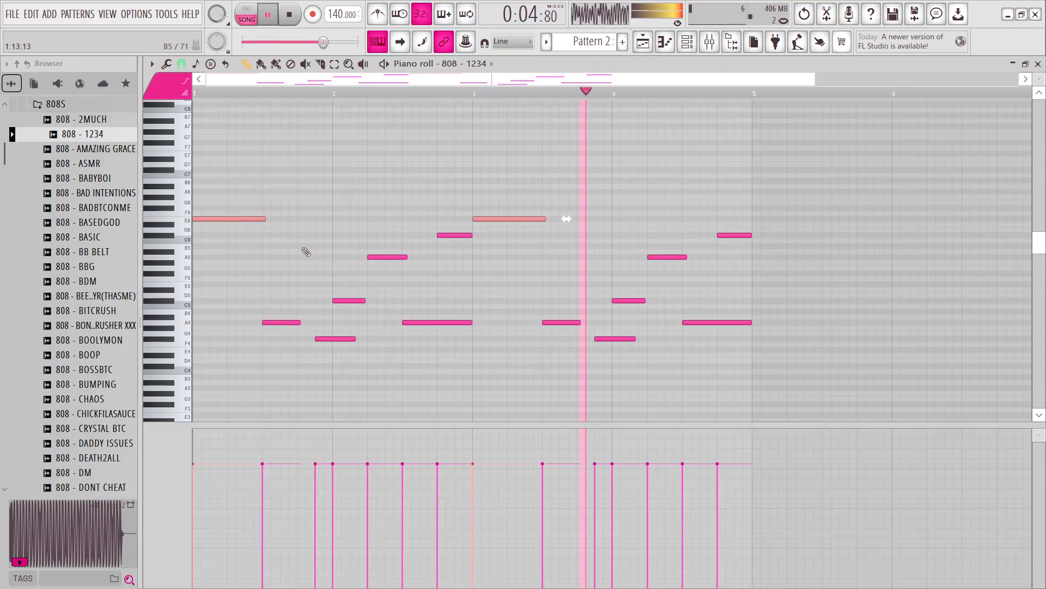
Change the time-stretching mode of the 808 - 1234 sample and close its channel settings.
click(687, 42)
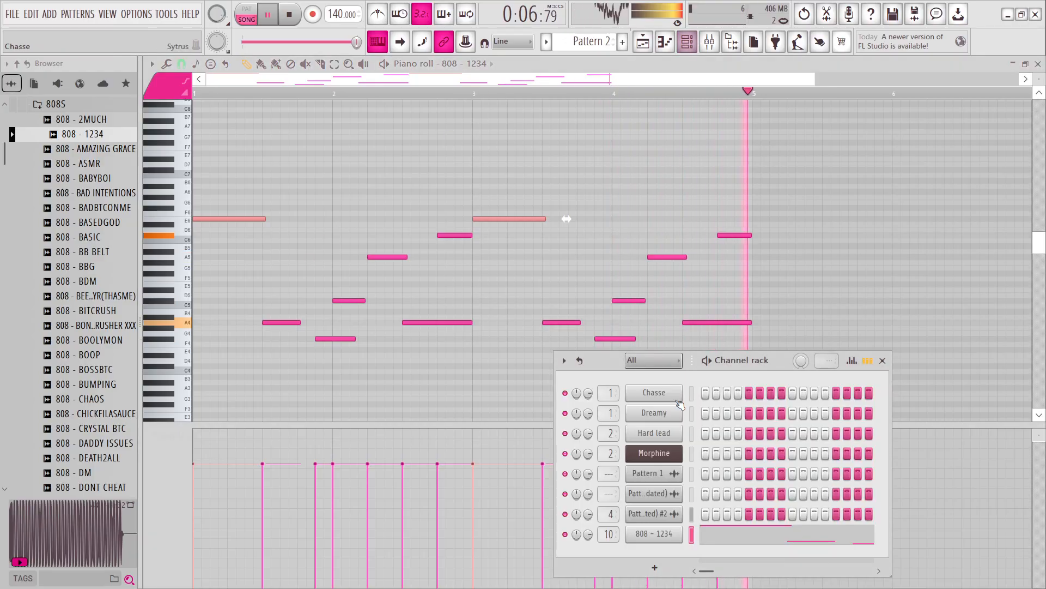
click(654, 534)
click(163, 138)
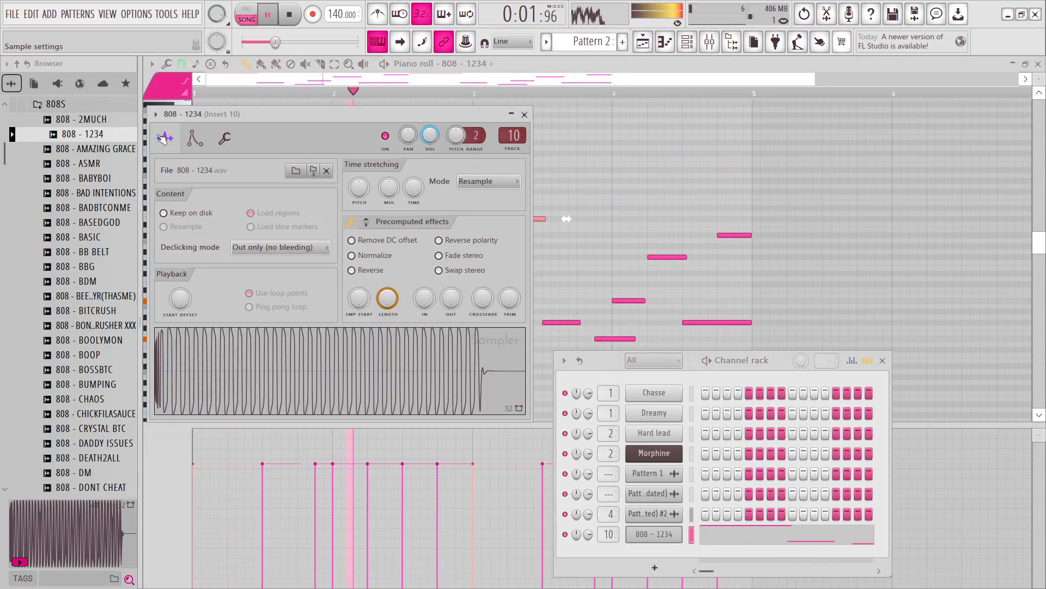
click(489, 181)
click(479, 218)
click(524, 114)
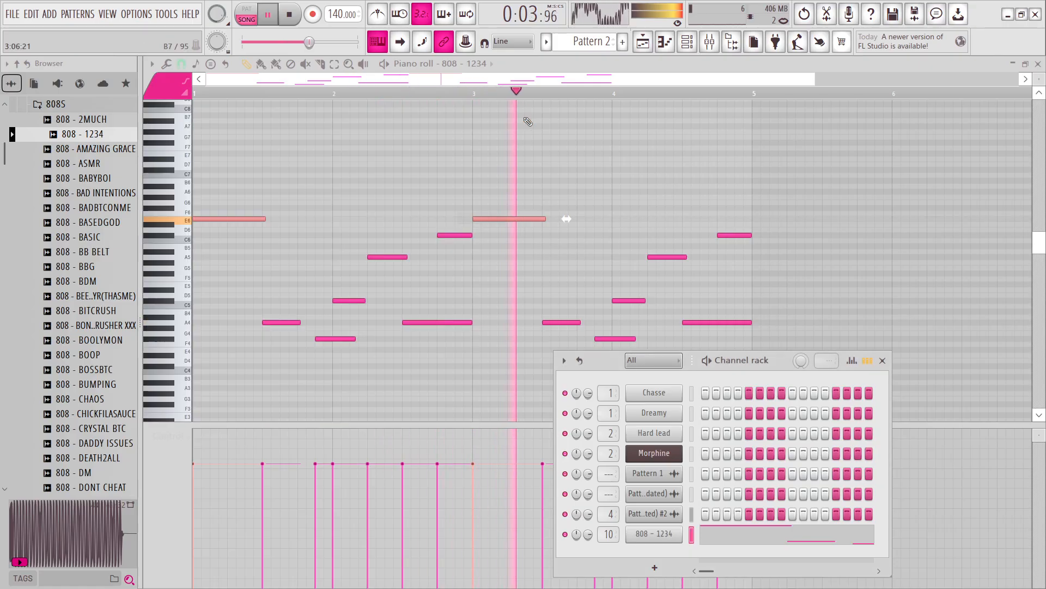
click(883, 360)
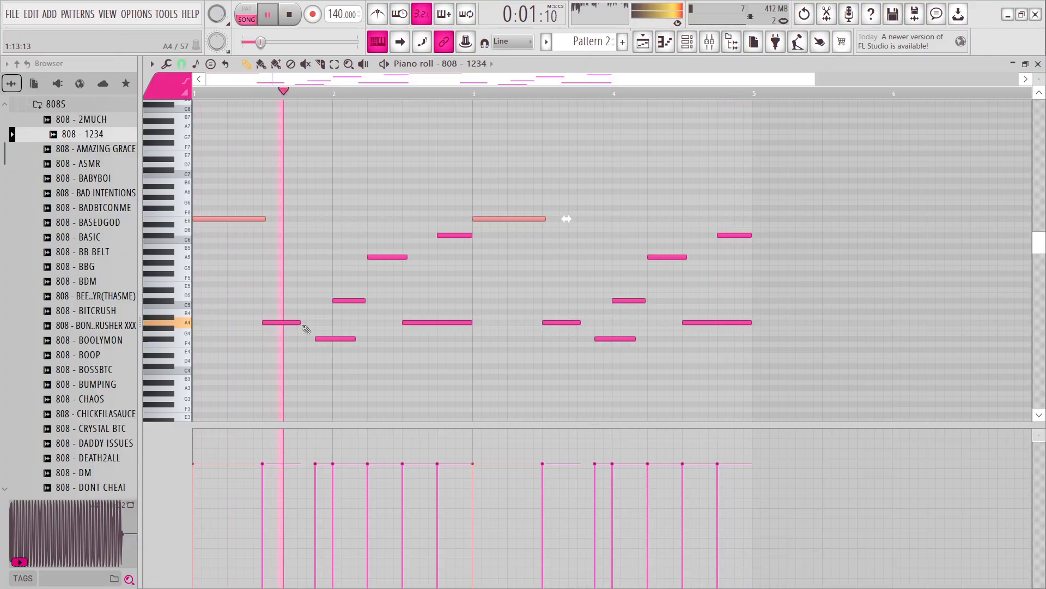
Lengthen the short A4 notes in the middle of bars 1 and 3 toward the following notes.
drag(300, 323, 317, 325)
drag(581, 324, 589, 323)
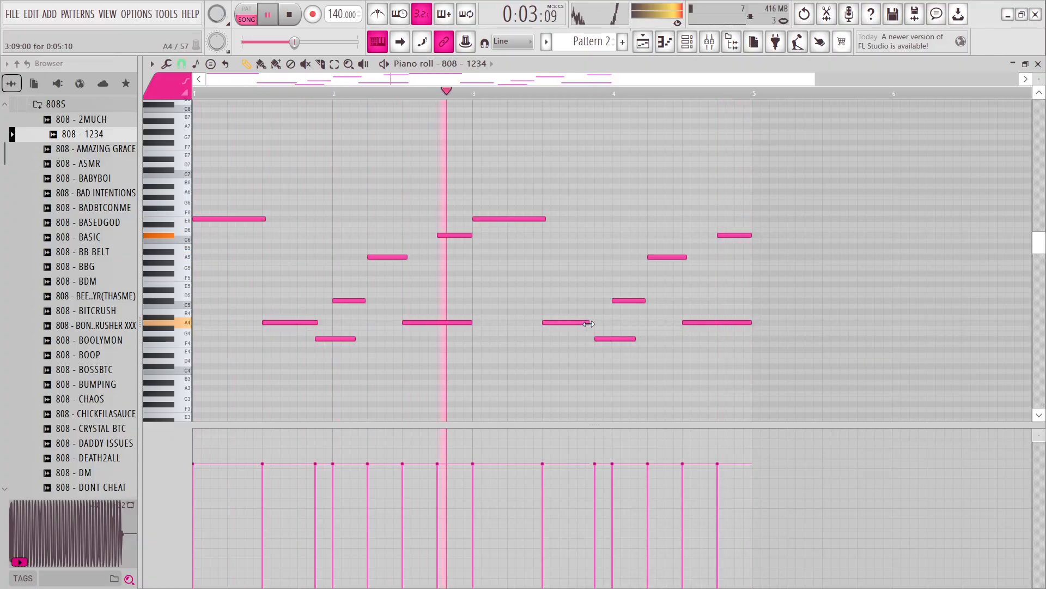
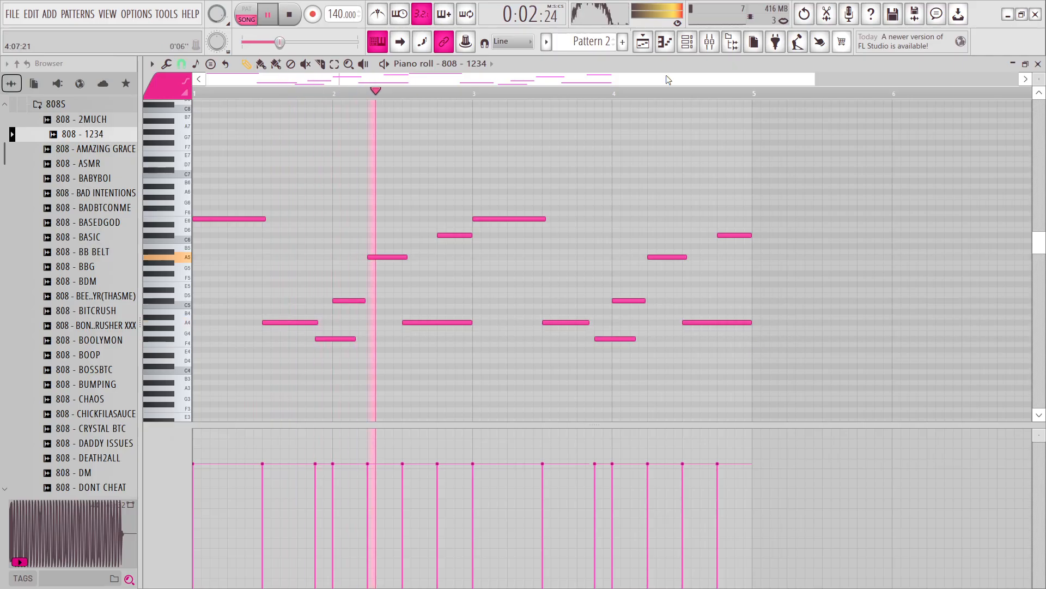
Add Patcher to the second effect slot of mixer Insert 10 and load its 1K HardClip preset.
click(687, 43)
click(709, 42)
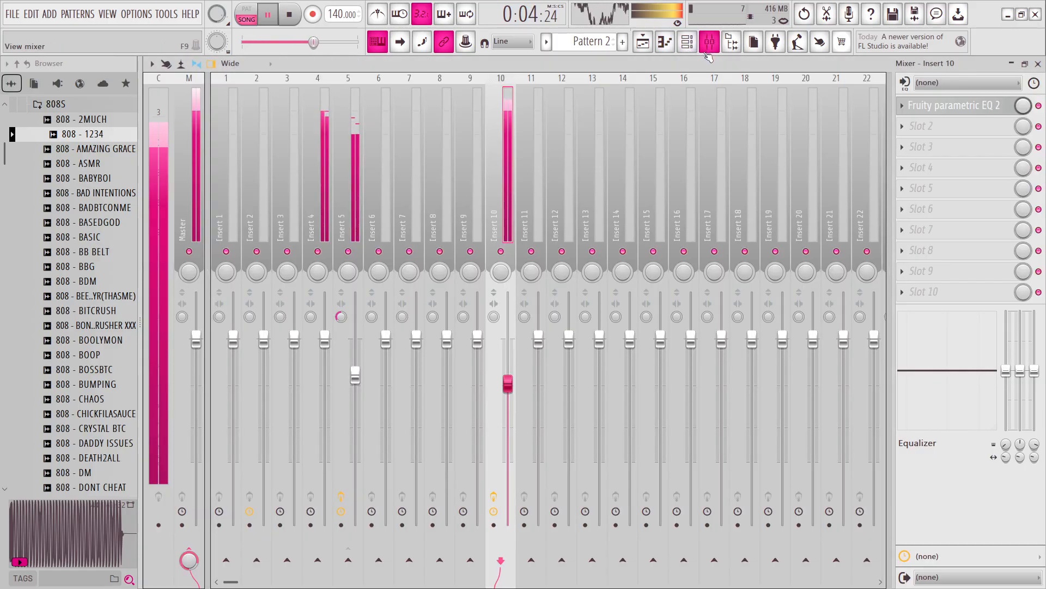
key(space)
click(952, 127)
click(703, 27)
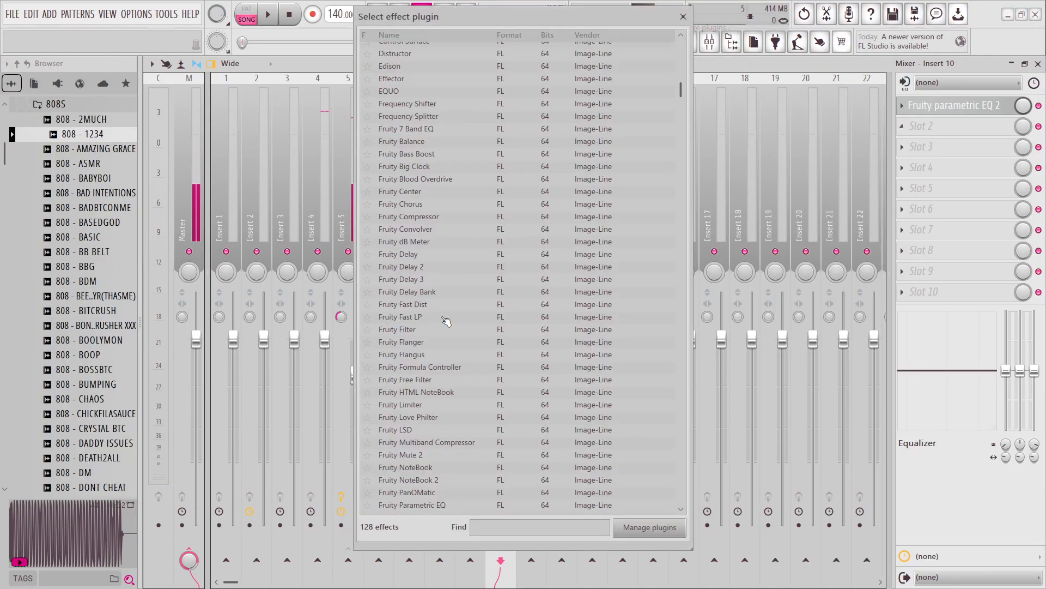
scroll(425, 327, down, 8)
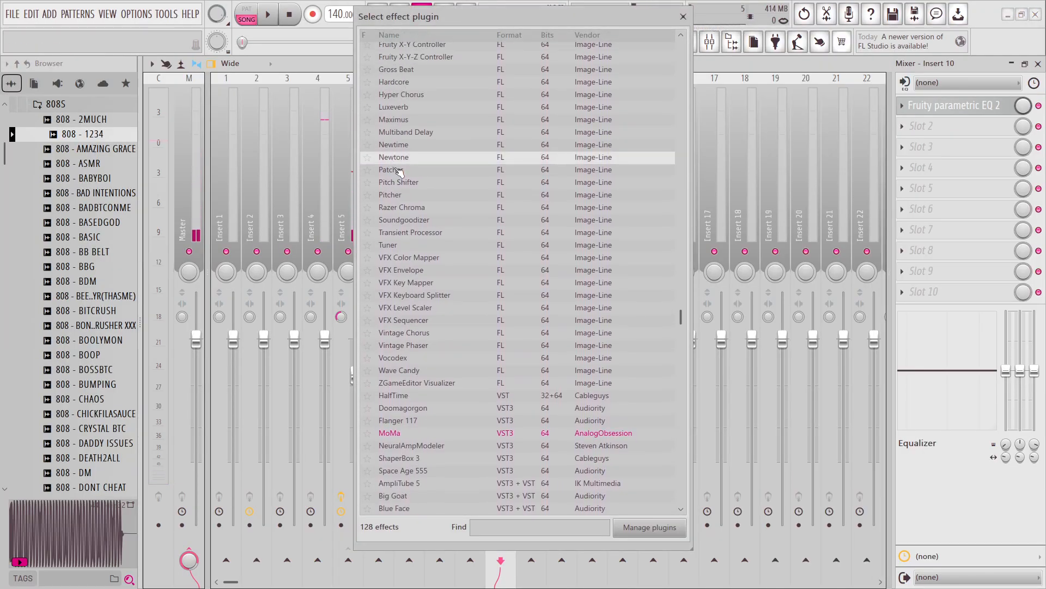
double_click(398, 170)
click(601, 237)
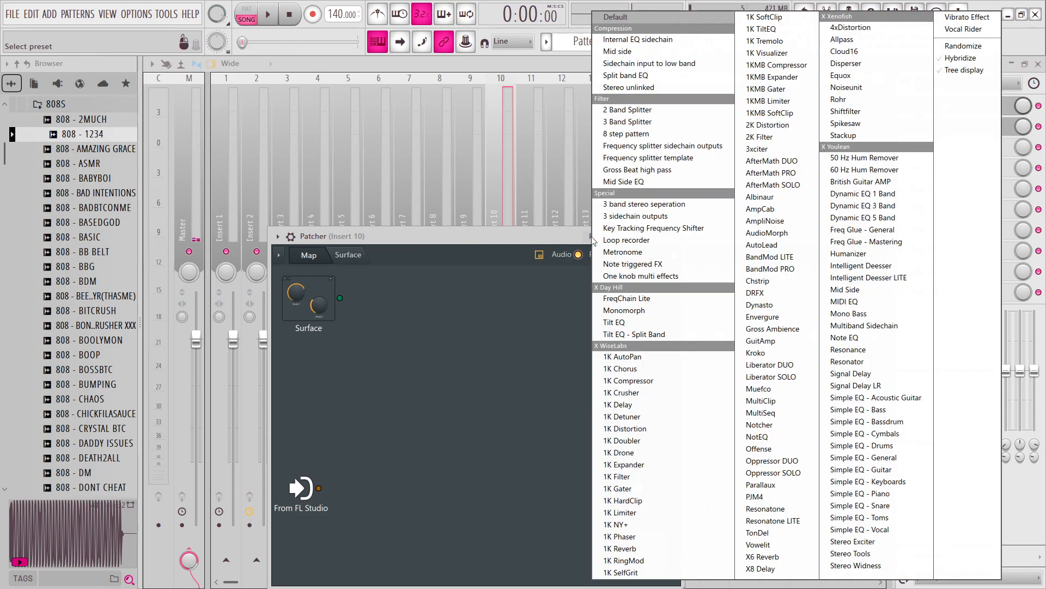
click(640, 500)
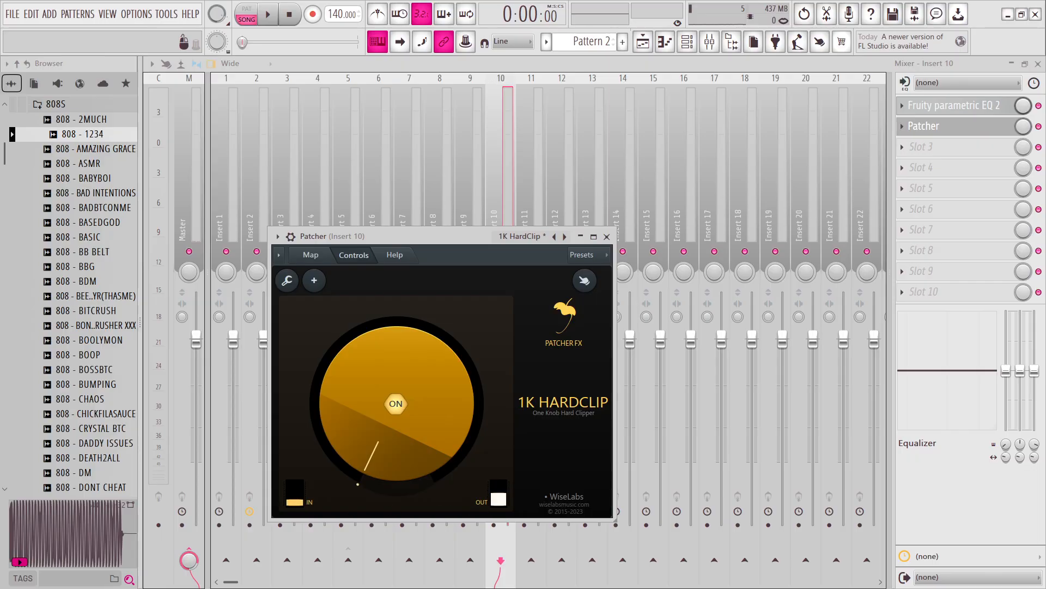
Raise the 1K HardClip amount slightly during playback, close the effect and lower Insert 10's volume to about 69% (-7.5 dB).
key(space)
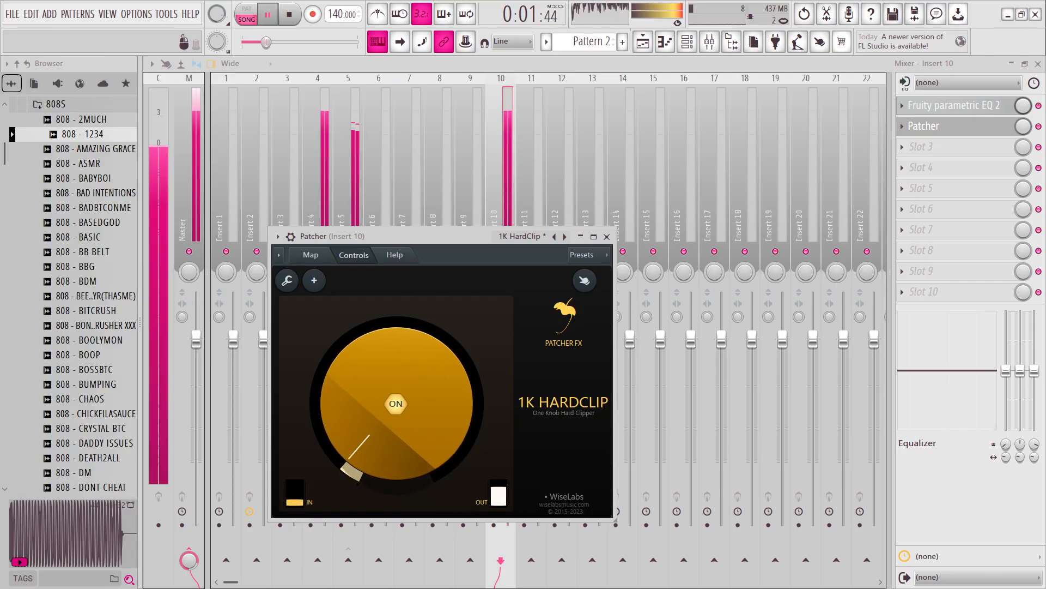
drag(445, 419, 445, 425)
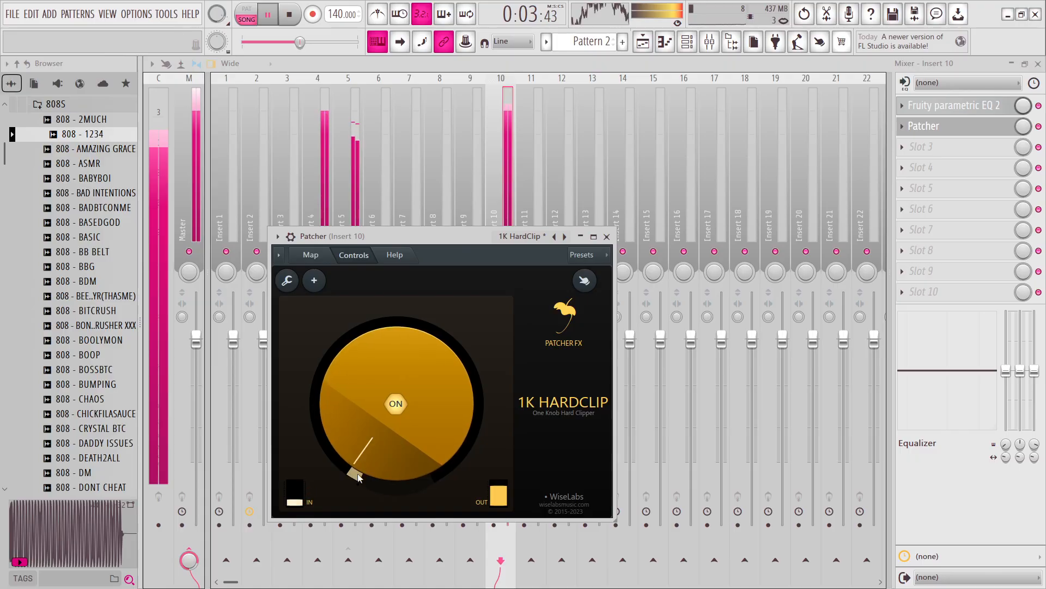
drag(390, 463, 390, 467)
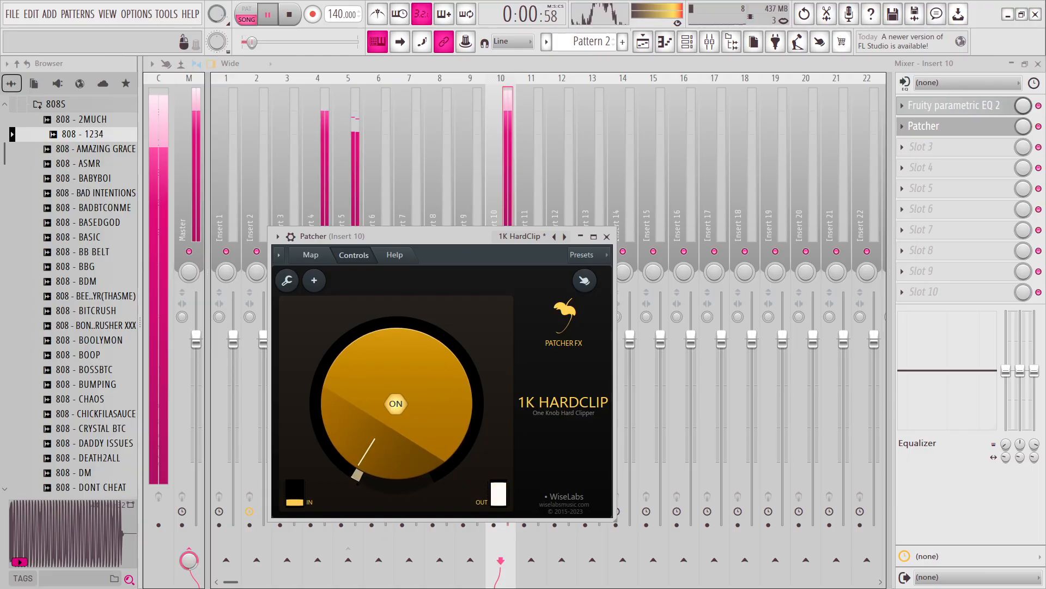
click(609, 237)
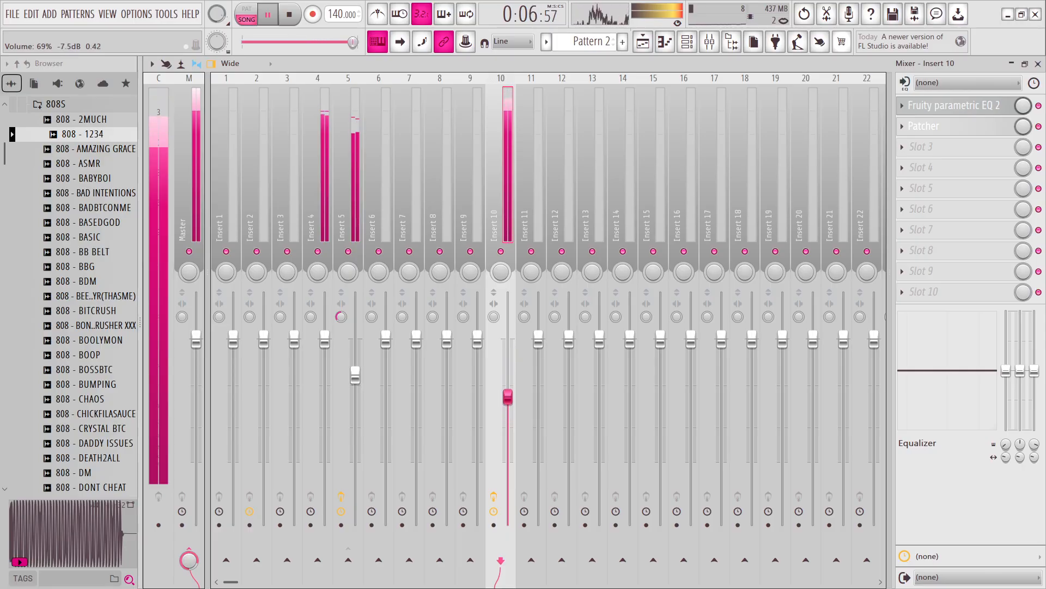
Stop playback and add a Soundgoodizer to the first effect slot of Insert 4.
key(space)
click(306, 215)
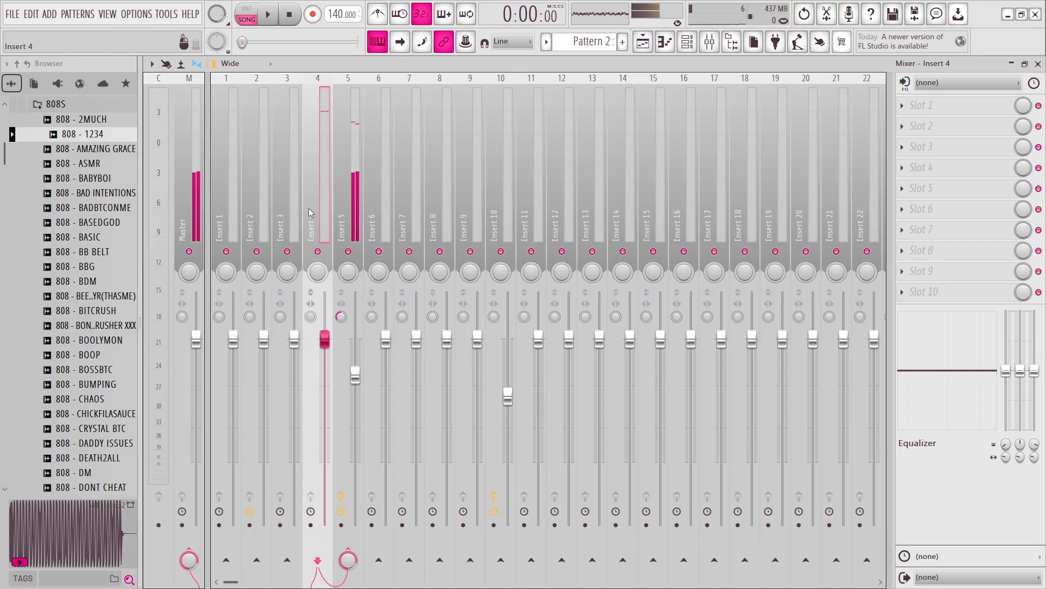
click(940, 117)
click(709, 374)
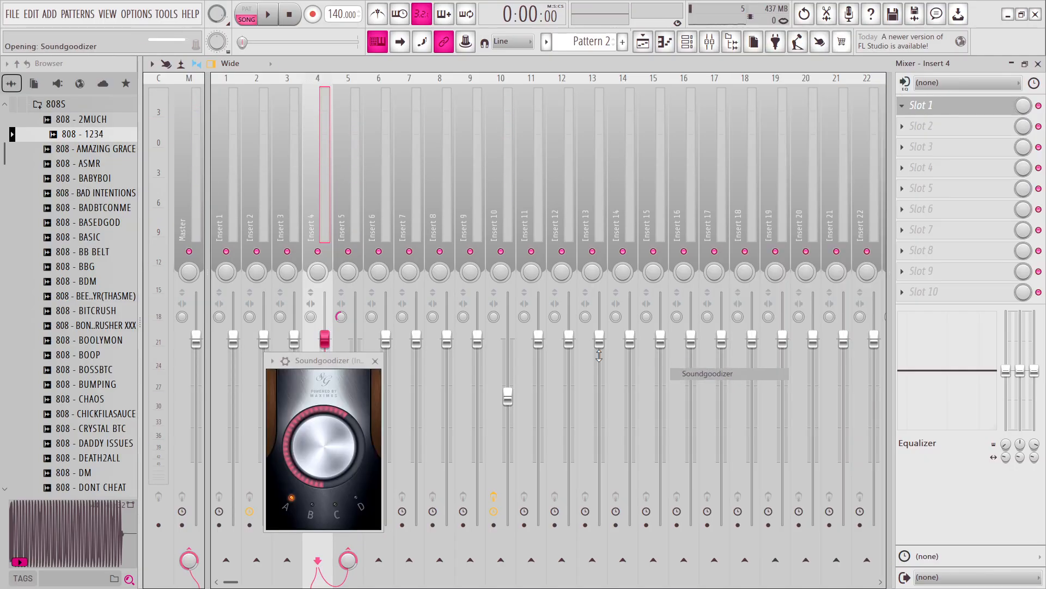
click(375, 364)
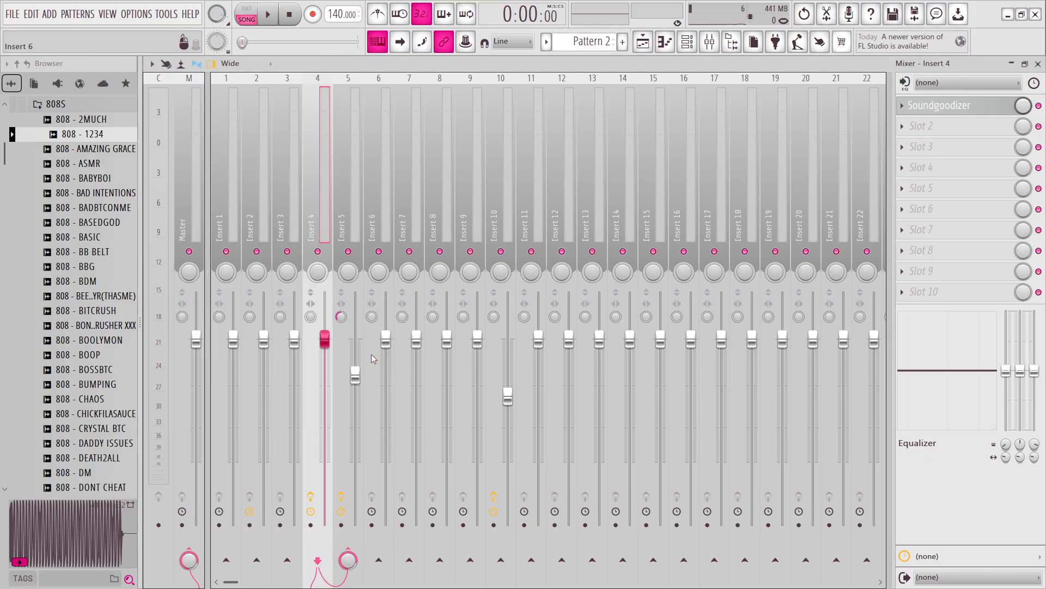
Add a second Soundgoodizer to Insert 4, set it to mode B at full amount and listen to the result.
key(space)
click(926, 126)
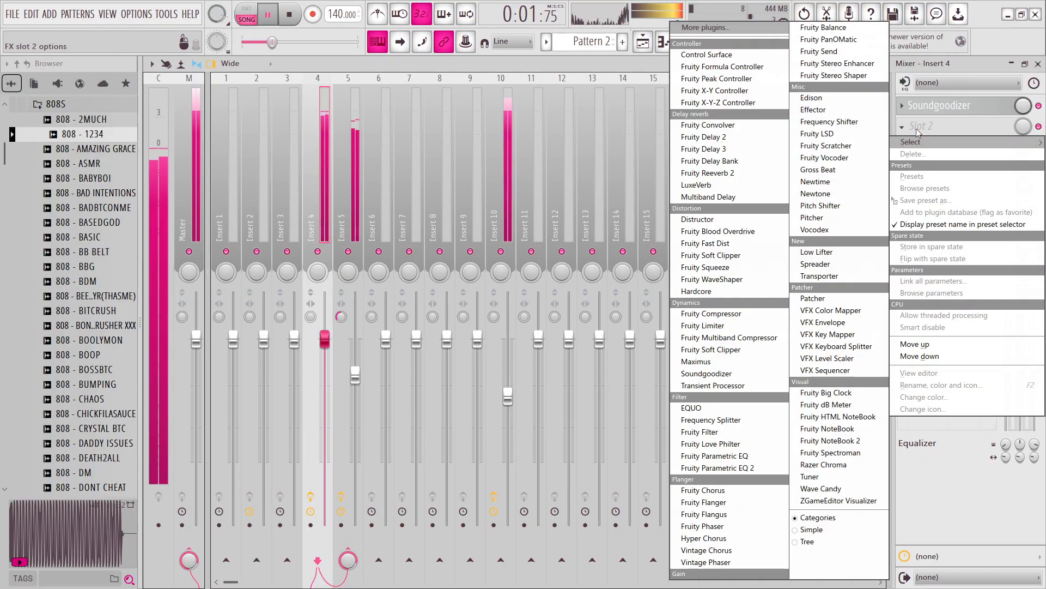
click(708, 374)
click(259, 318)
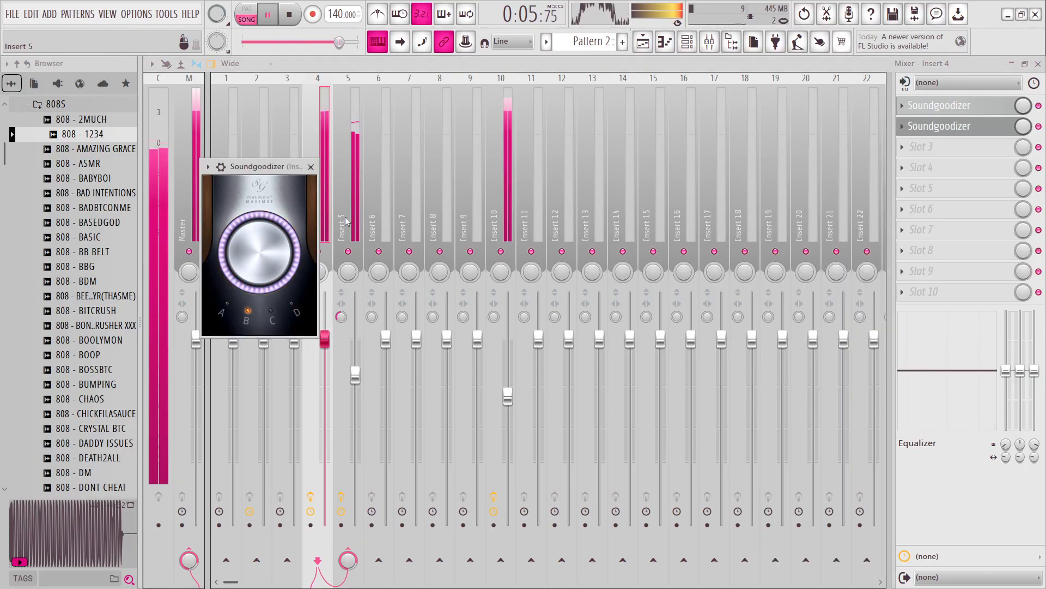
click(311, 167)
key(space)
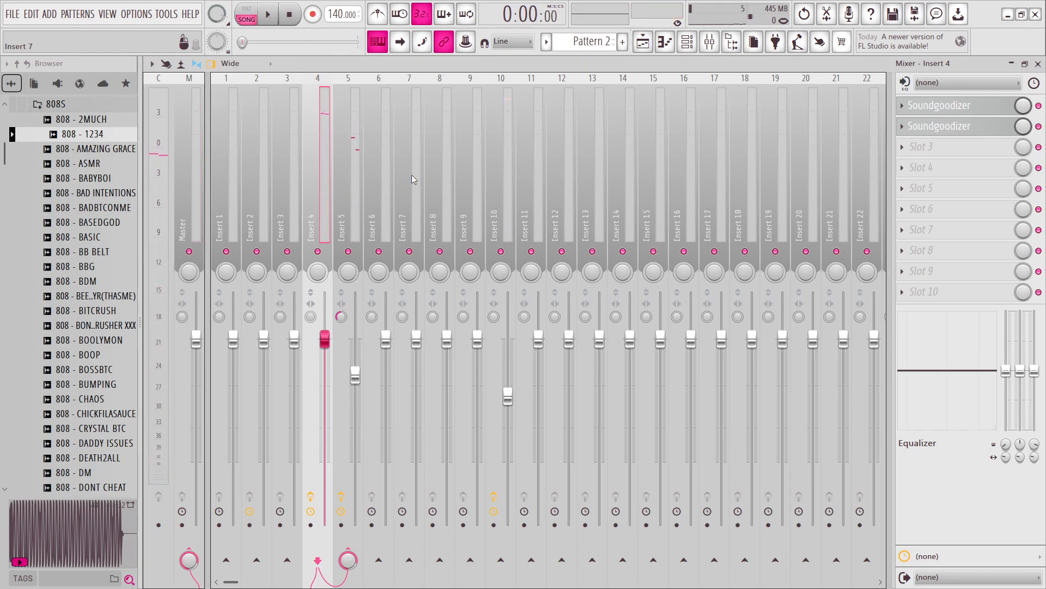
Add a Pitch Shifter with its default settings to the third effect slot of Insert 4 and play the song.
click(927, 147)
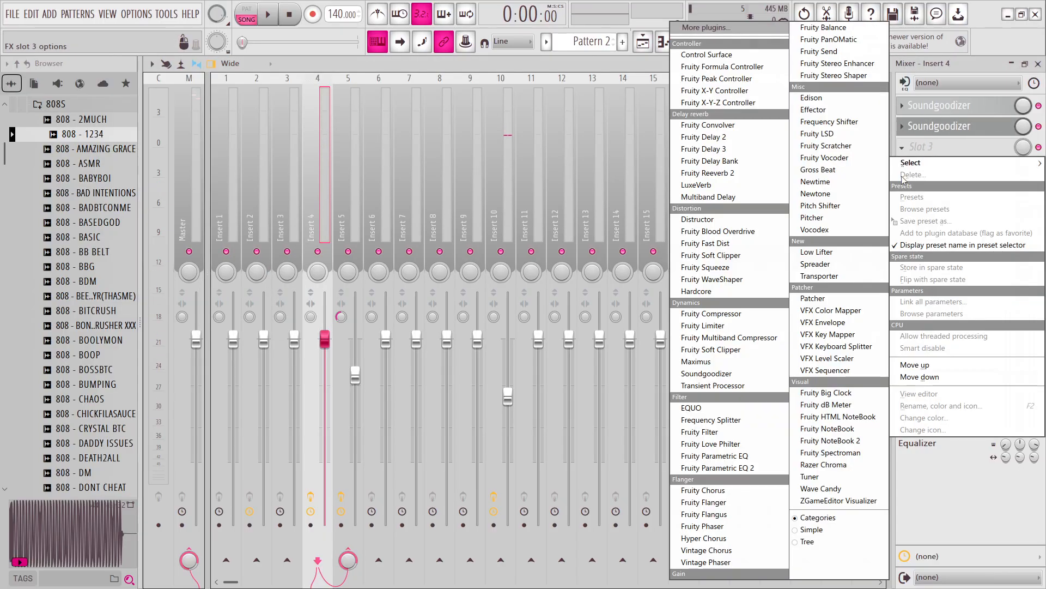
click(820, 205)
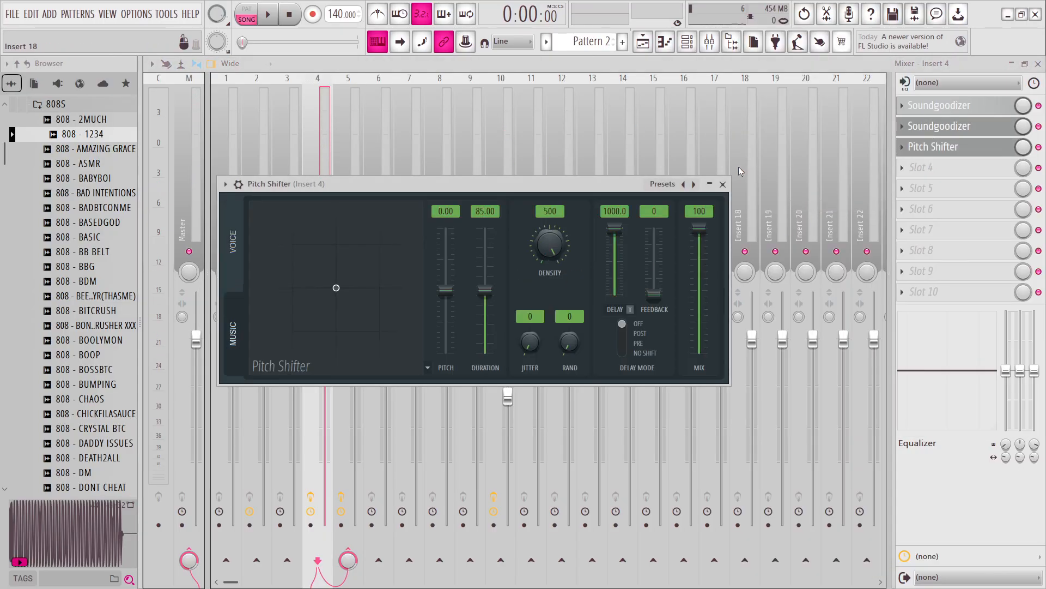
key(space)
click(723, 183)
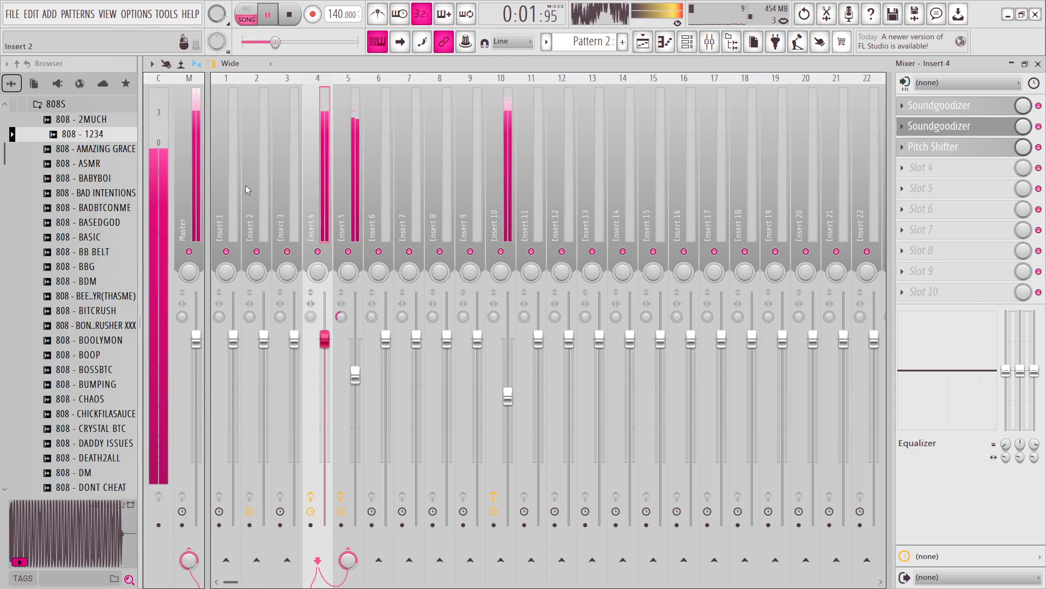
Add a Fruity Soft Clipper to the Master track's tenth effect slot and lower Insert 10's volume slightly.
click(184, 205)
click(929, 293)
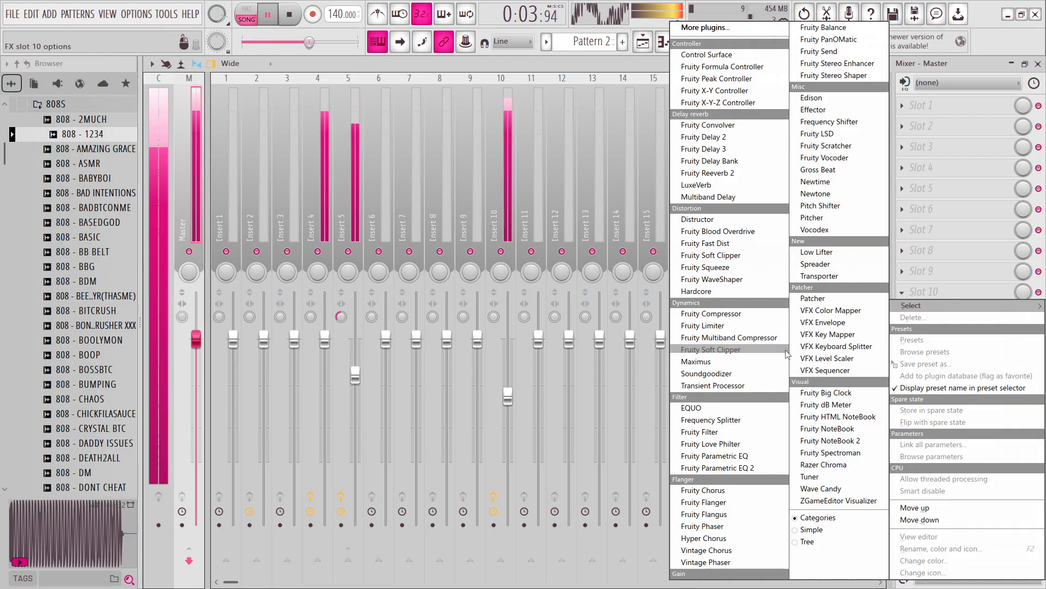
click(708, 350)
click(659, 434)
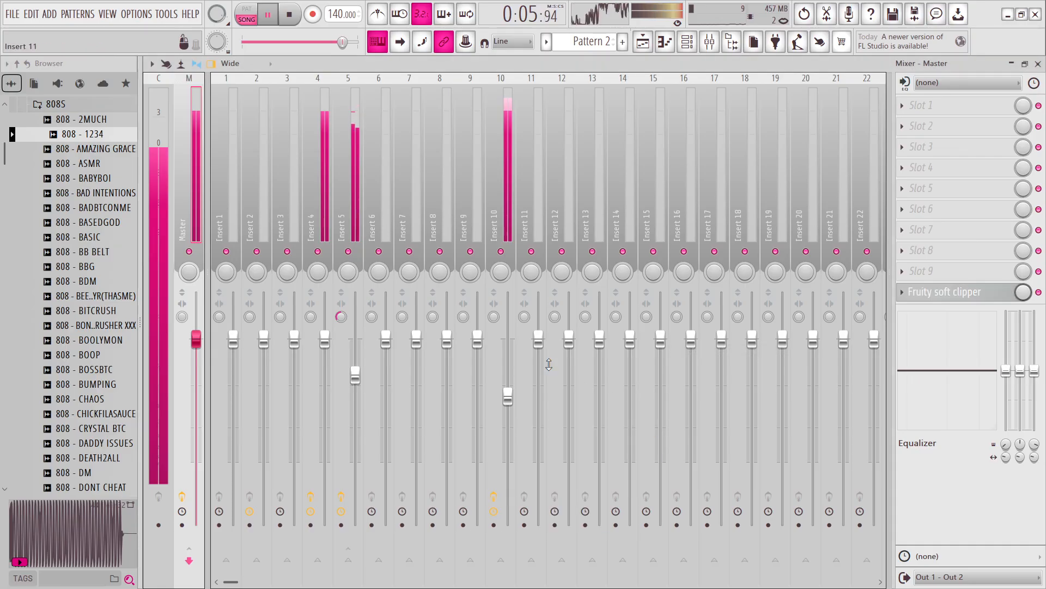
click(491, 222)
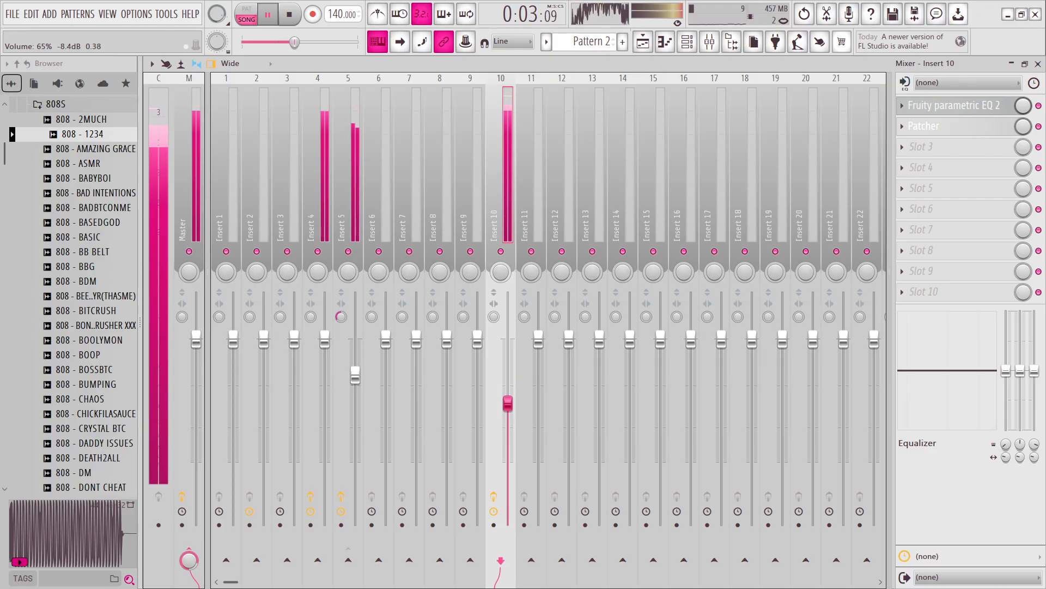
Show the channel rack and open the drum kit's HIHATS folder in place of the 808S folder.
click(688, 47)
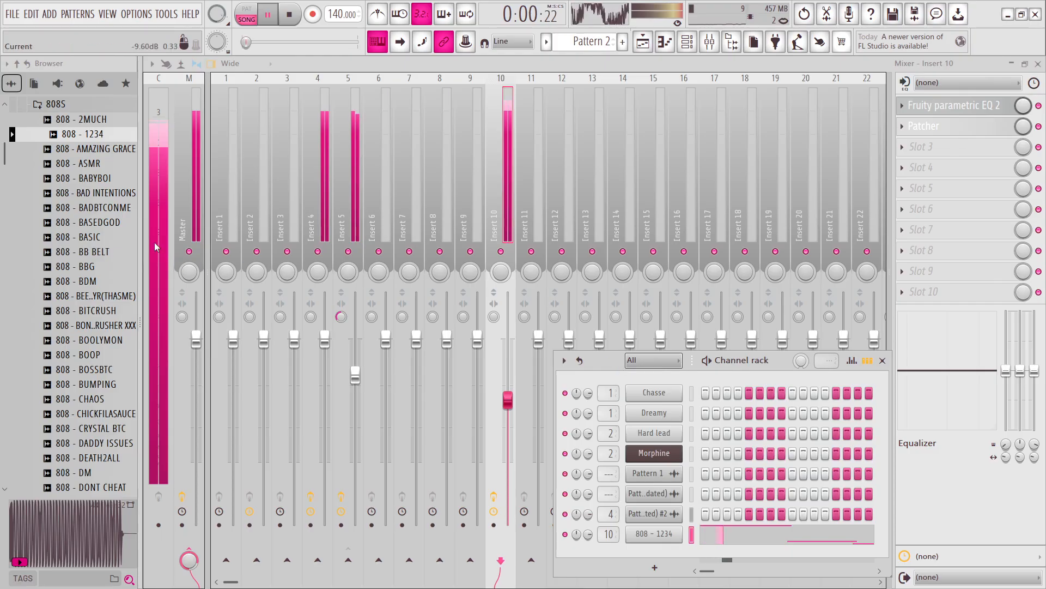
scroll(81, 261, up, 5)
click(60, 272)
click(71, 305)
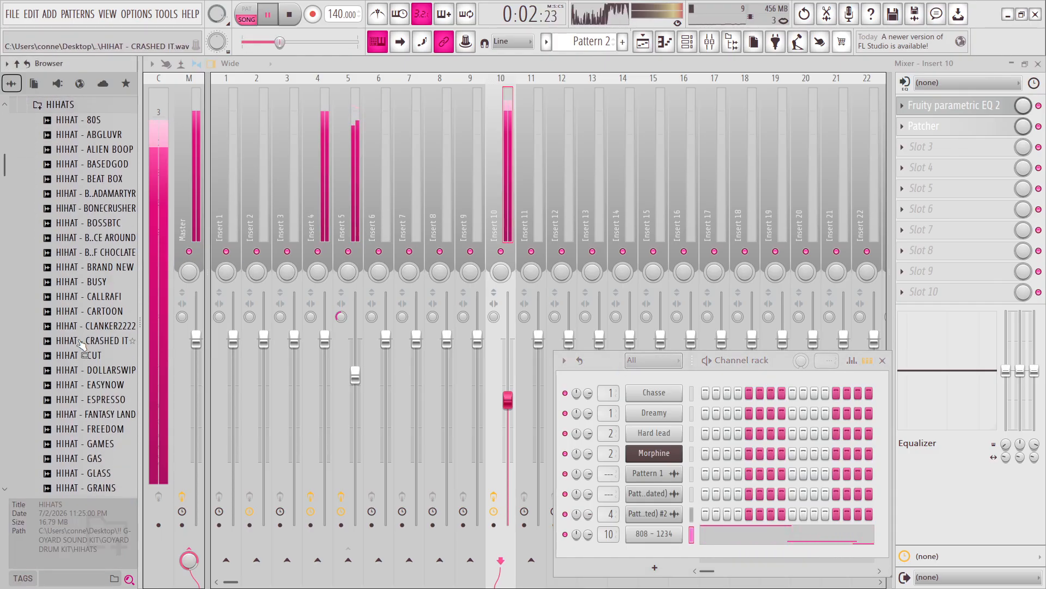
Preview several hi-hats, add HIHAT - CARTOON as a new channel and fill four bars with a note on every step.
click(82, 327)
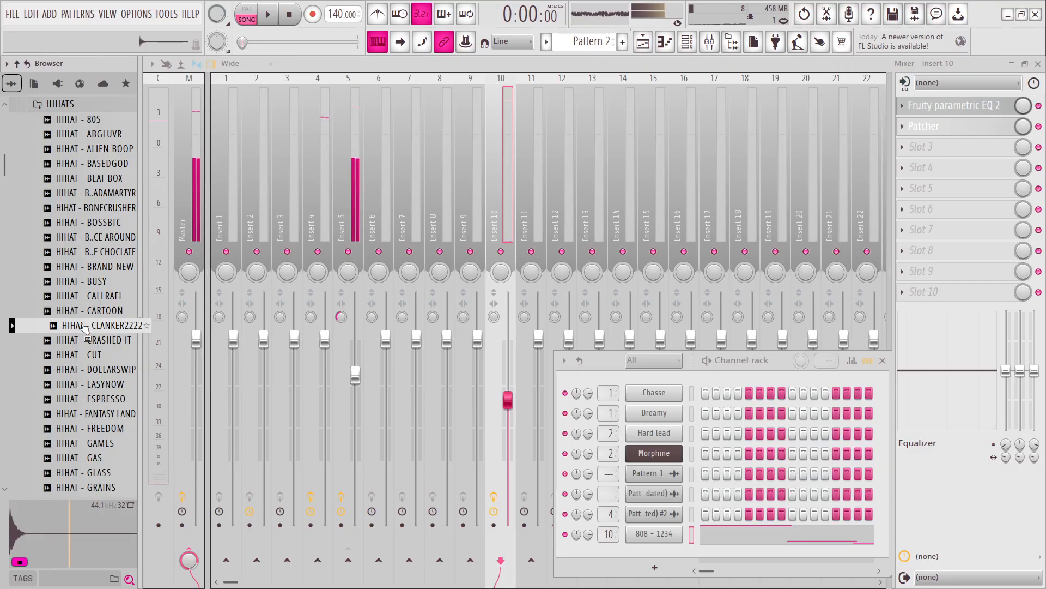
click(83, 300)
click(82, 329)
click(85, 296)
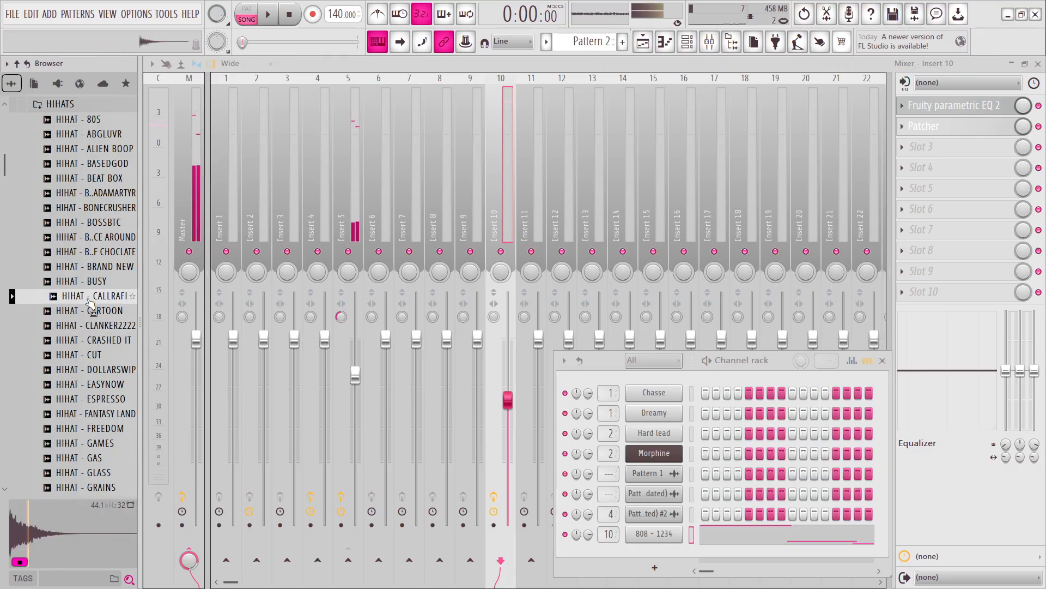
click(87, 311)
drag(87, 315, 665, 564)
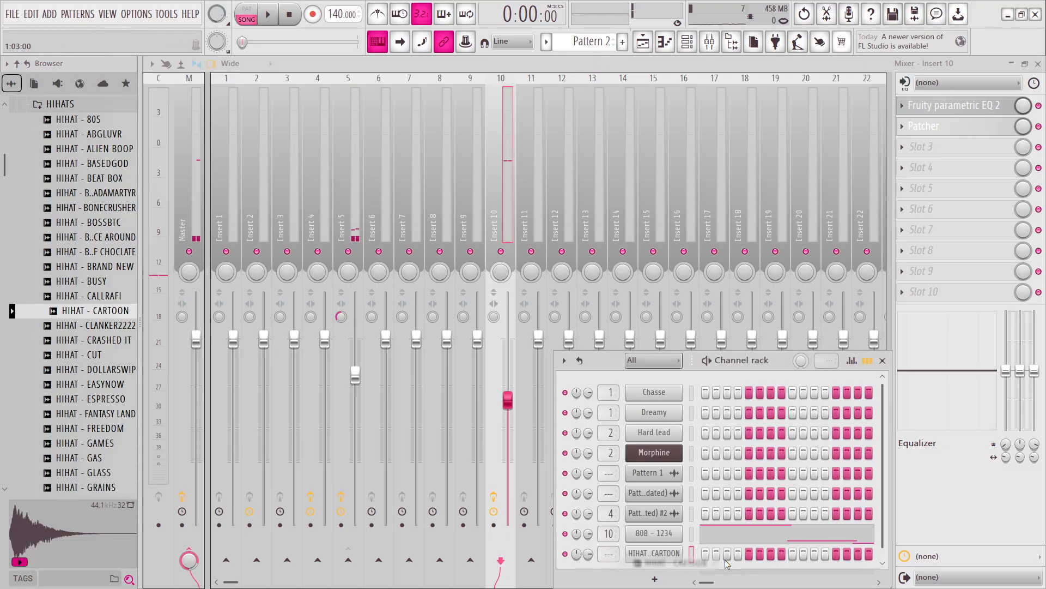
click(675, 45)
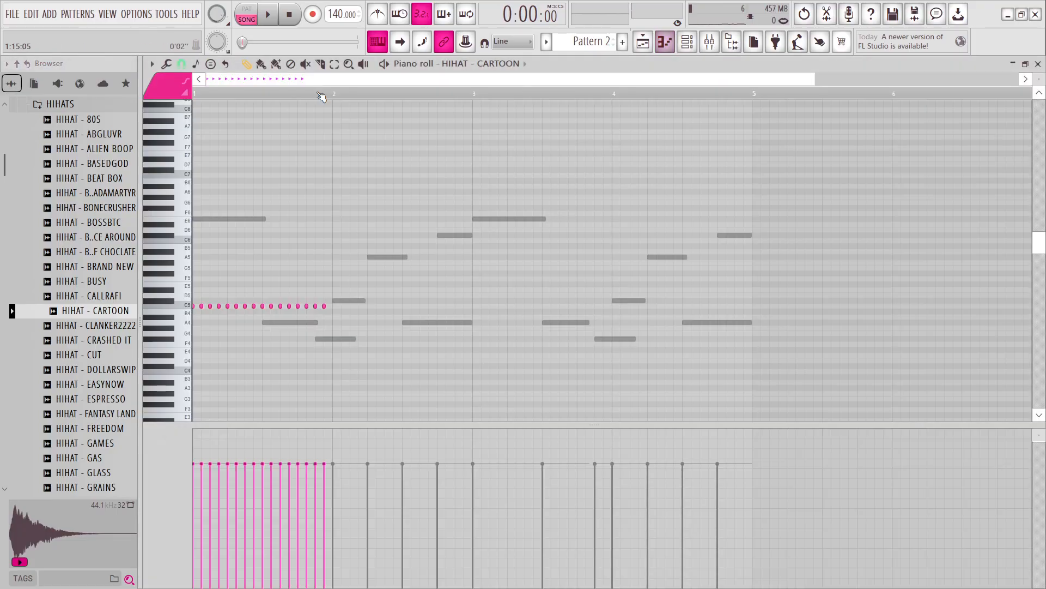
Raise the precomputed Boost of the HIHAT - CARTOON sample during playback, then close its channel settings and the channel rack.
click(687, 41)
click(668, 554)
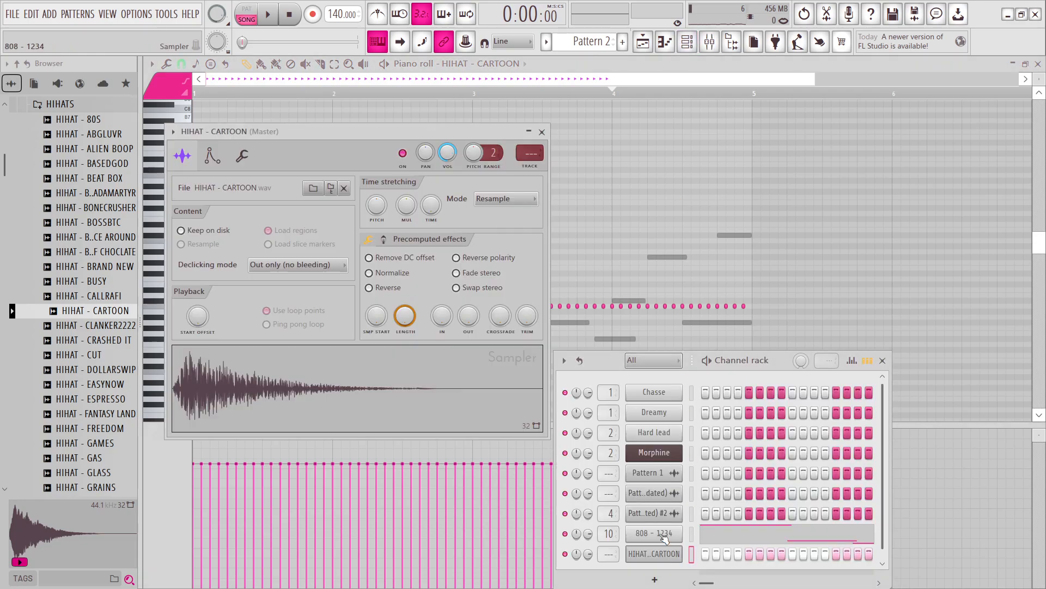
click(383, 240)
key(space)
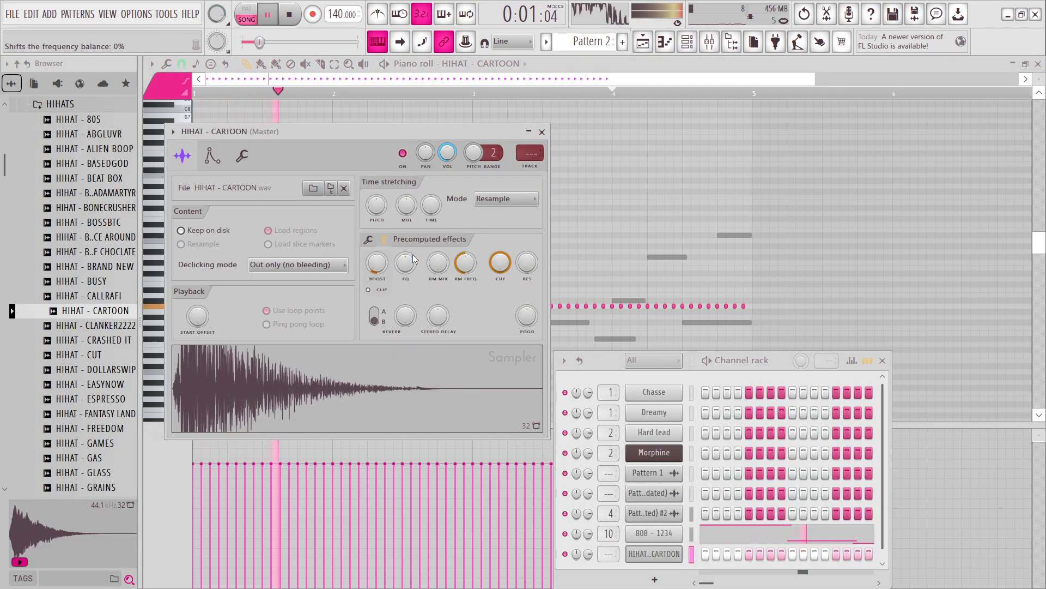
drag(377, 264, 385, 255)
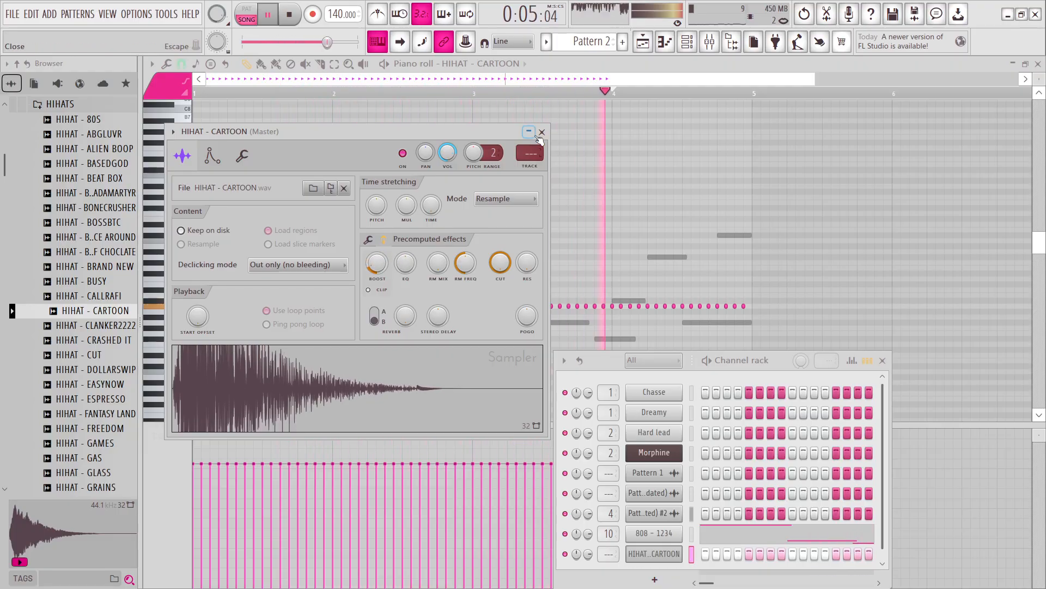
click(541, 132)
key(space)
click(503, 72)
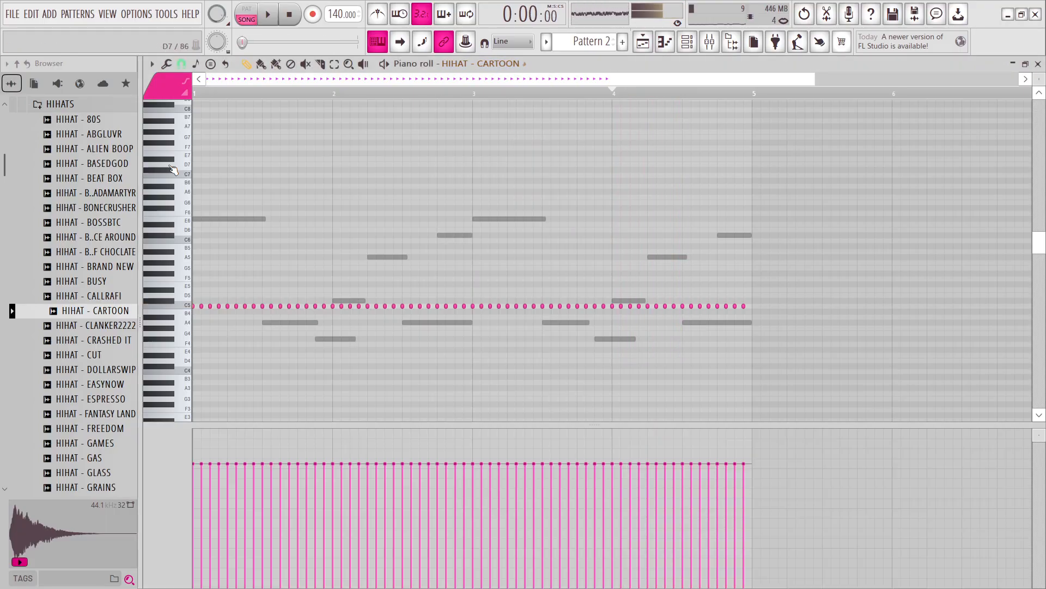
Collapse the HIHATS folder and open the drum kit's SNARES folder.
scroll(82, 188, up, 2)
click(68, 193)
click(73, 259)
Preview snare samples in the SNARES folder, including SNARE - EDM, HEATHER, MUMMY and BASEDGOD.
click(72, 265)
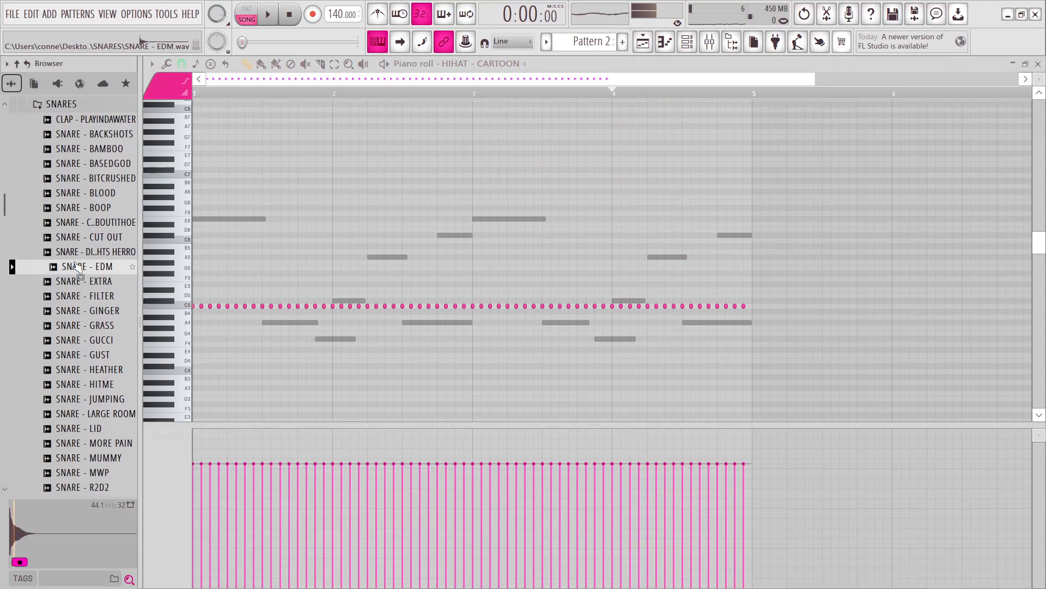
click(81, 295)
click(109, 370)
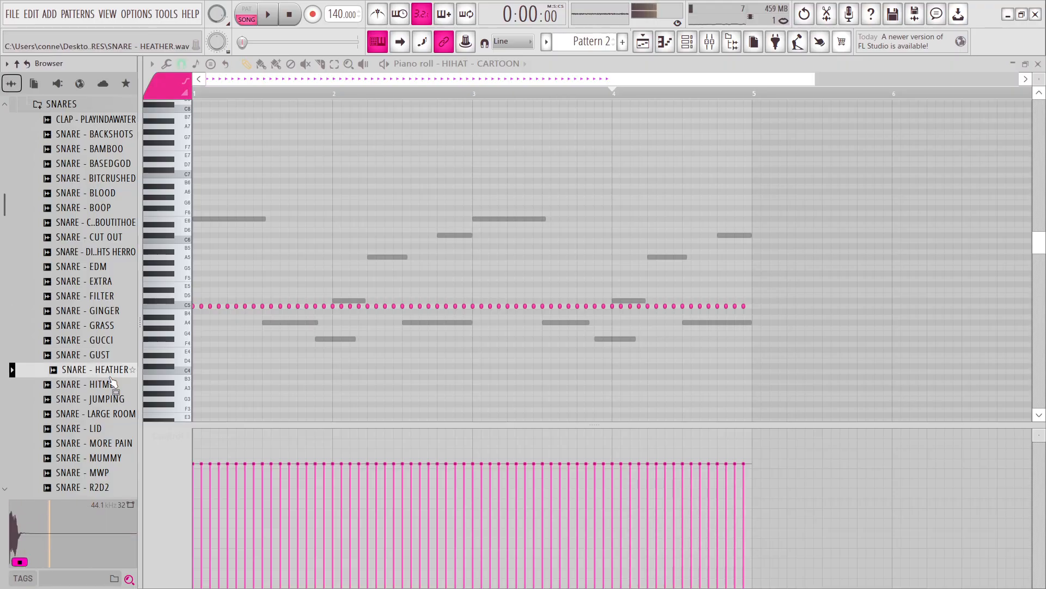
click(102, 432)
click(99, 461)
scroll(106, 463, down, 2)
scroll(79, 280, up, 2)
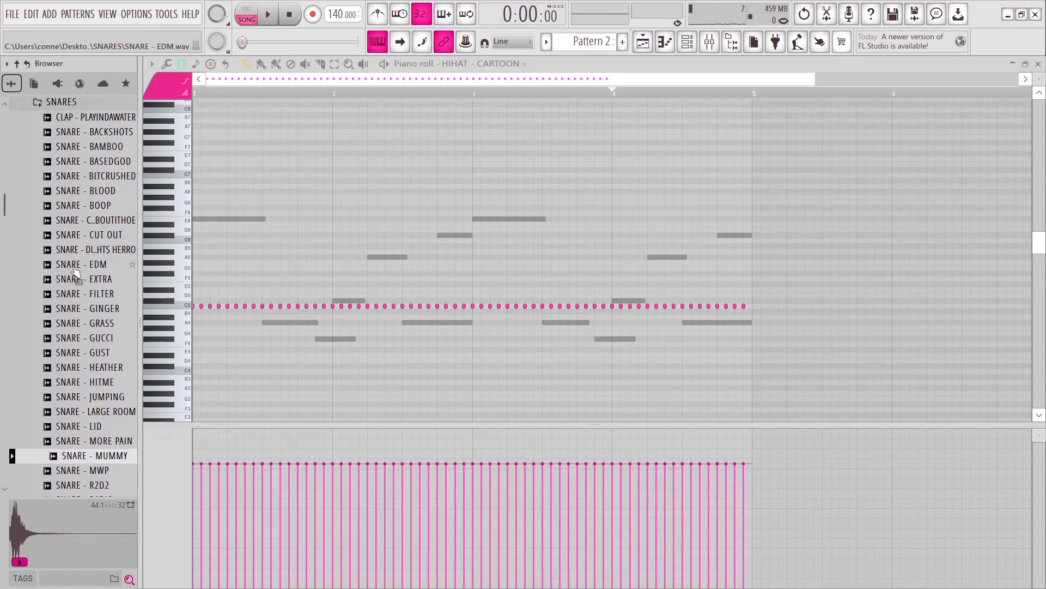
click(92, 314)
scroll(104, 284, up, 2)
click(112, 242)
click(112, 249)
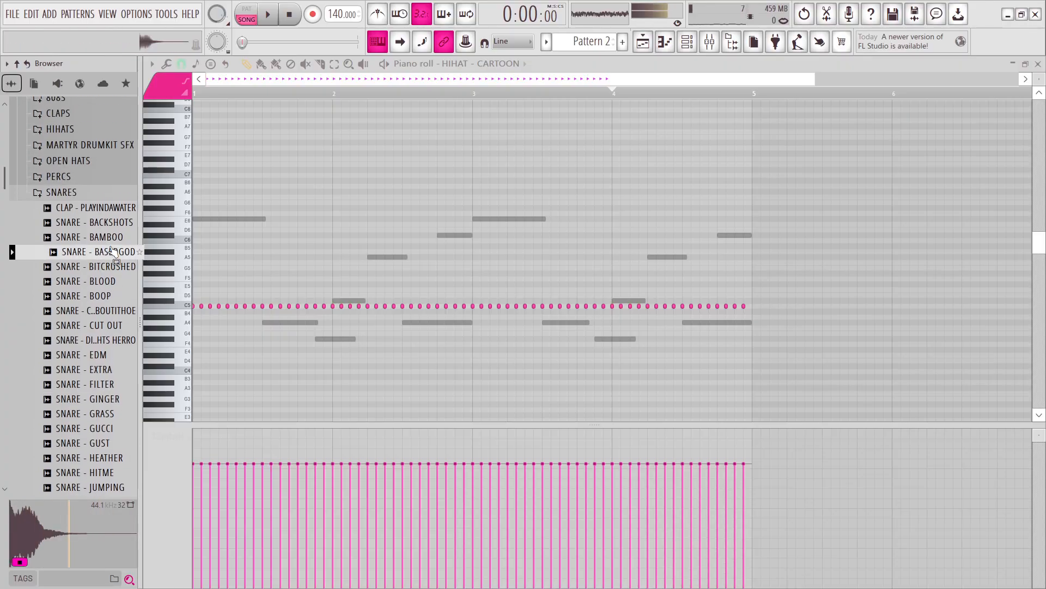
Show the channel rack, preview more snares and add SNARE - GUCCI as a new channel below the hi-hat.
click(686, 41)
click(97, 416)
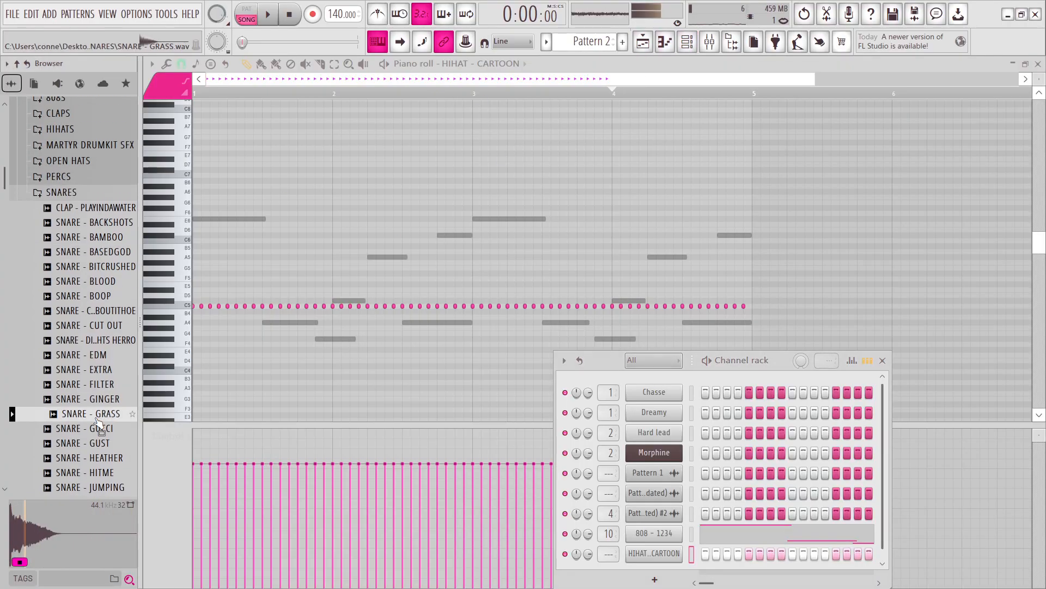
click(96, 403)
scroll(102, 379, down, 4)
click(103, 296)
click(104, 311)
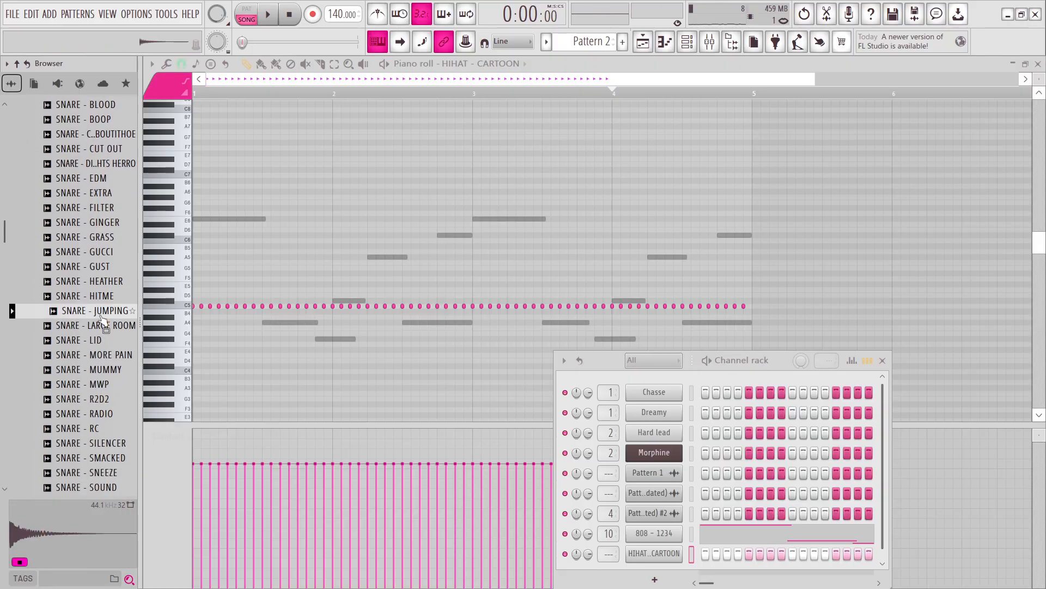
click(105, 340)
click(105, 270)
click(104, 256)
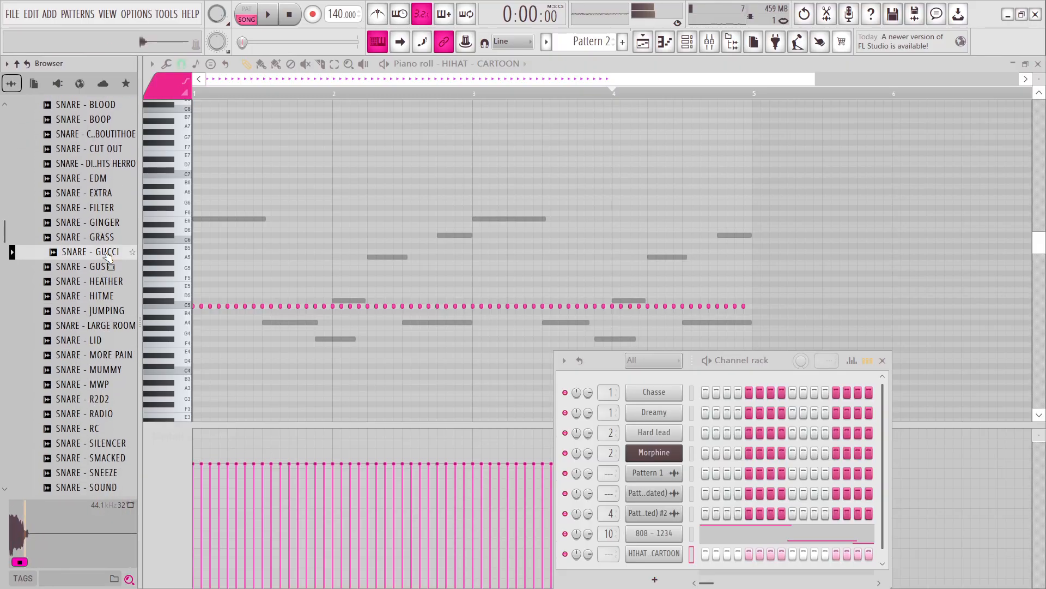
click(100, 240)
drag(99, 254, 666, 564)
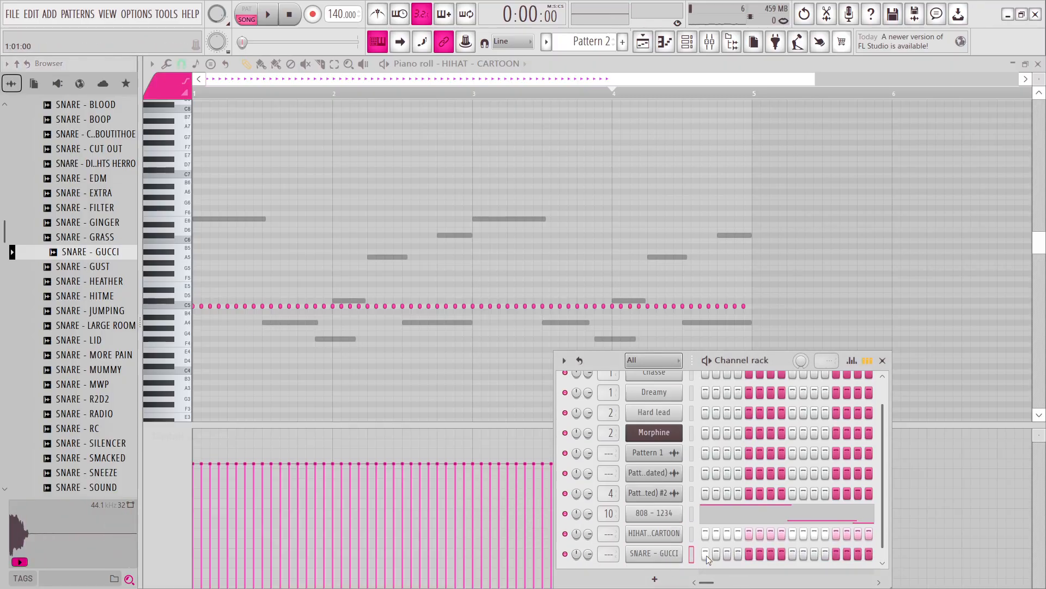
click(883, 360)
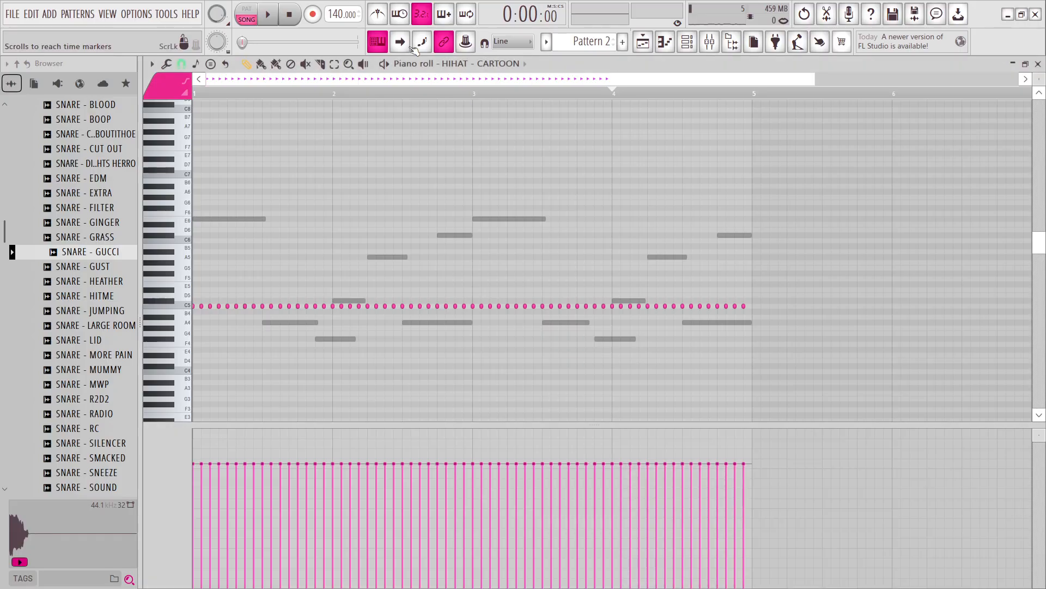
Place five C5 notes for SNARE - GUCCI across the first two bars and duplicate them into bars 3 and 4.
click(463, 64)
click(480, 252)
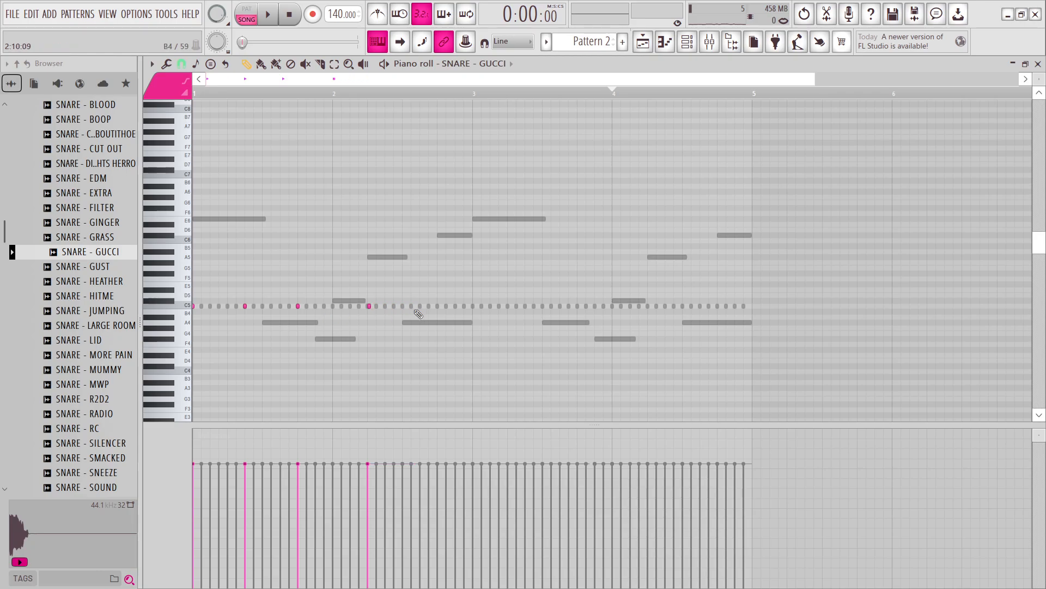
drag(467, 98, 99, 132)
key(ctrl+b)
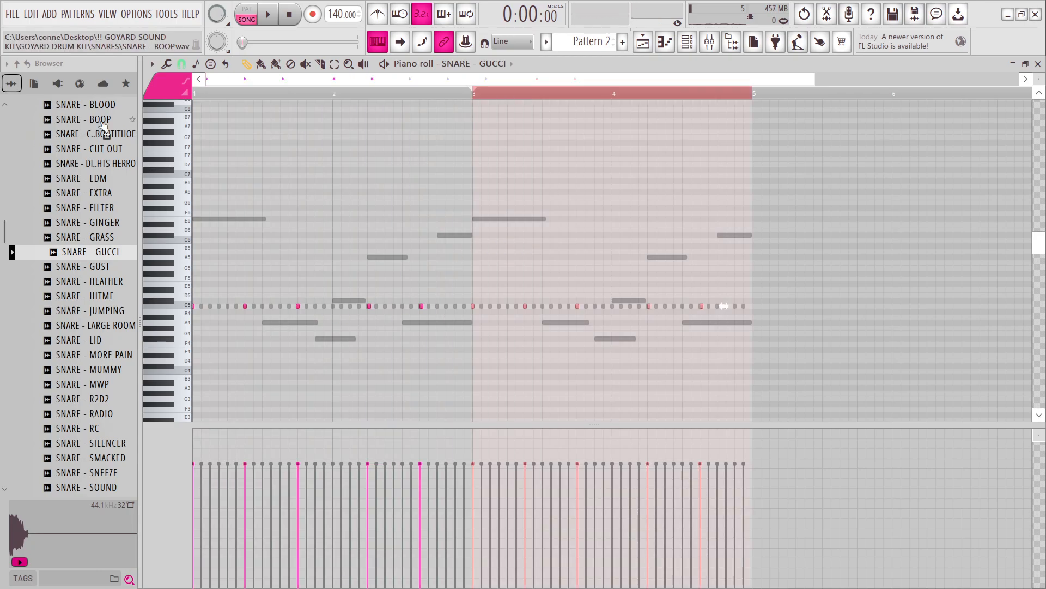
key(ctrl+d)
Raise the precomputed Boost of the SNARE - GUCCI sample, play the beat and close its channel settings.
click(688, 42)
click(663, 552)
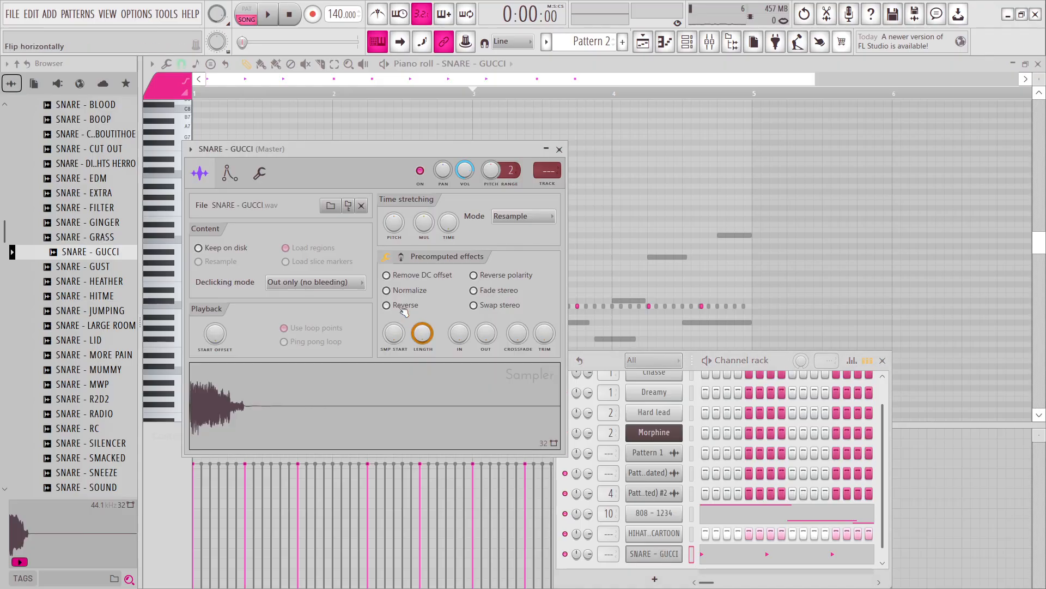
mouse_move(396, 289)
mouse_down()
mouse_move(395, 270)
mouse_move(396, 301)
mouse_up()
key(space)
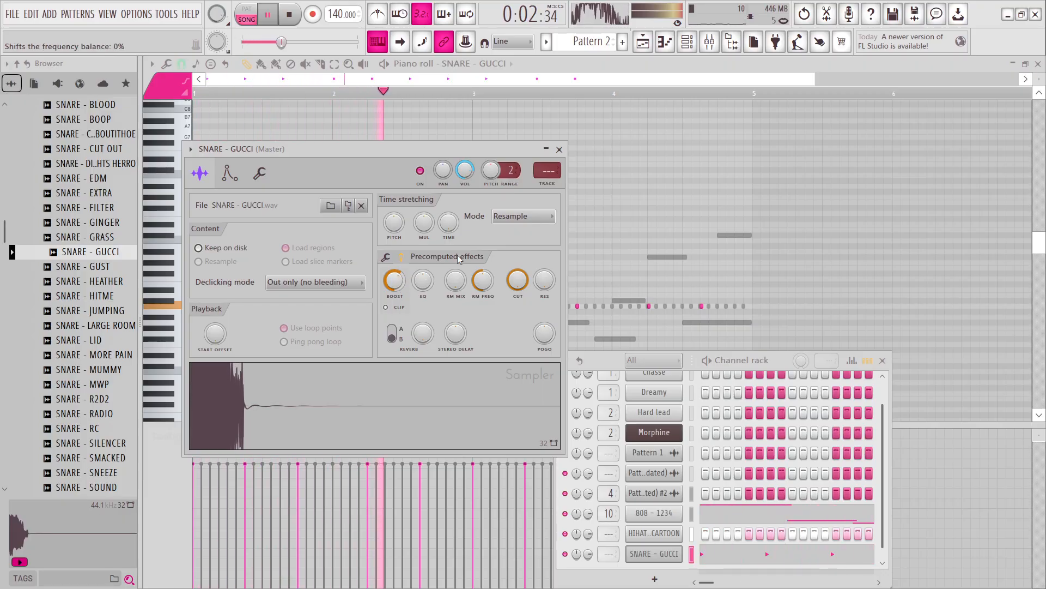
click(559, 149)
Try SNARE - BASEDGOD as a replacement for the SNARE - GUCCI sample during playback, and undo the replacement.
scroll(117, 280, up, 4)
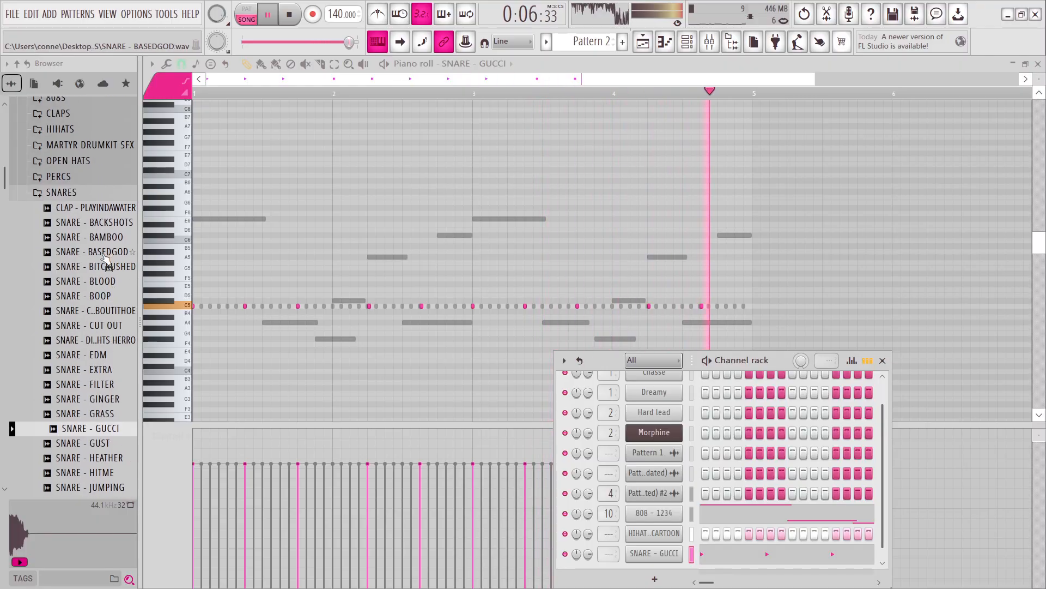
drag(108, 260, 652, 552)
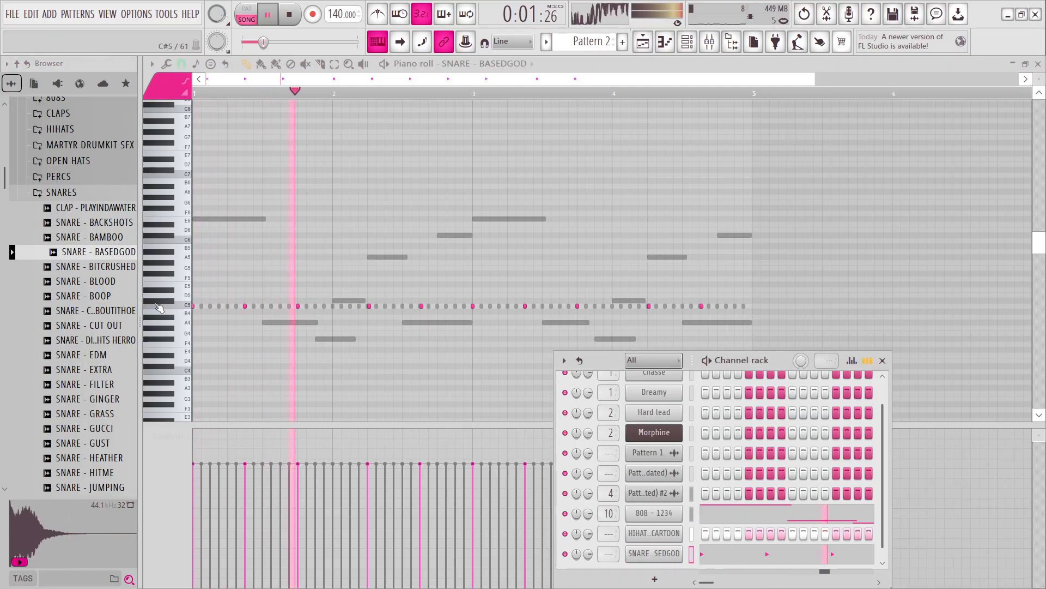
key(ctrl+z)
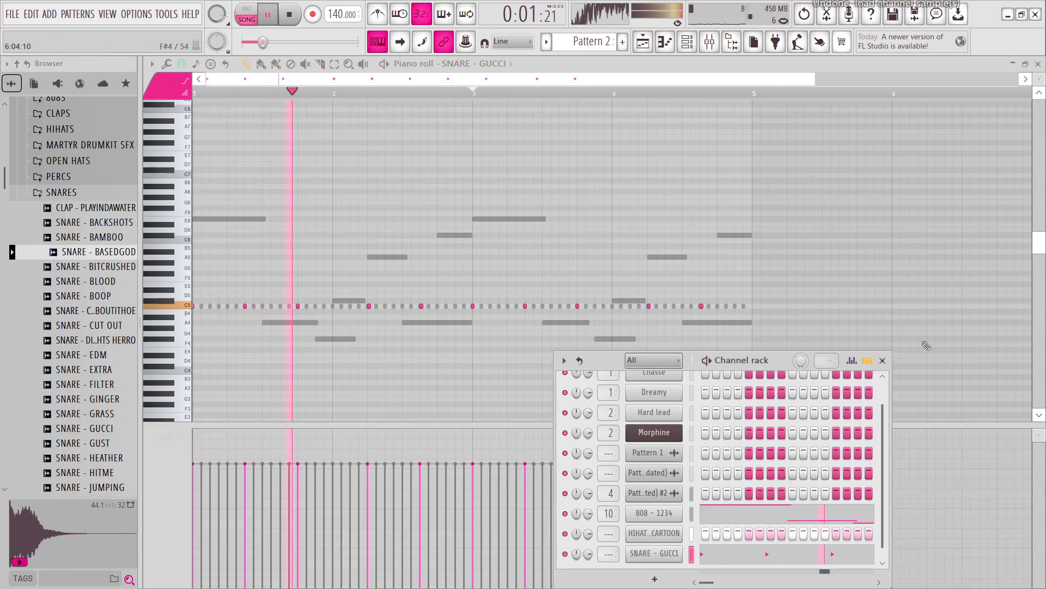
Close the channel rack and add one extra snare note after bar 2's first hit and one after bar 4's last hit.
click(882, 360)
scroll(404, 311, up, 5)
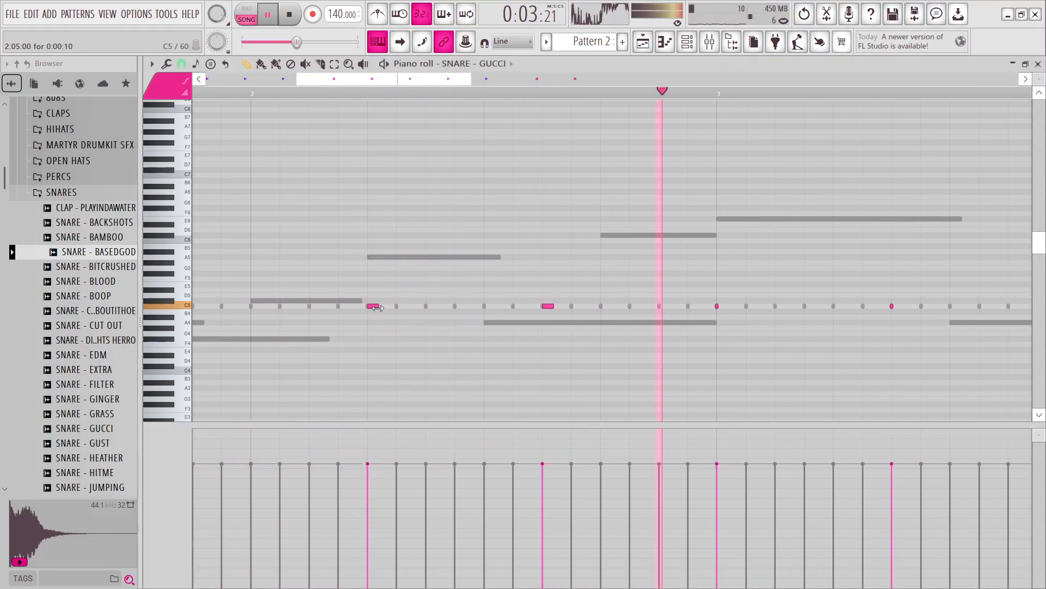
scroll(417, 317, down, 4)
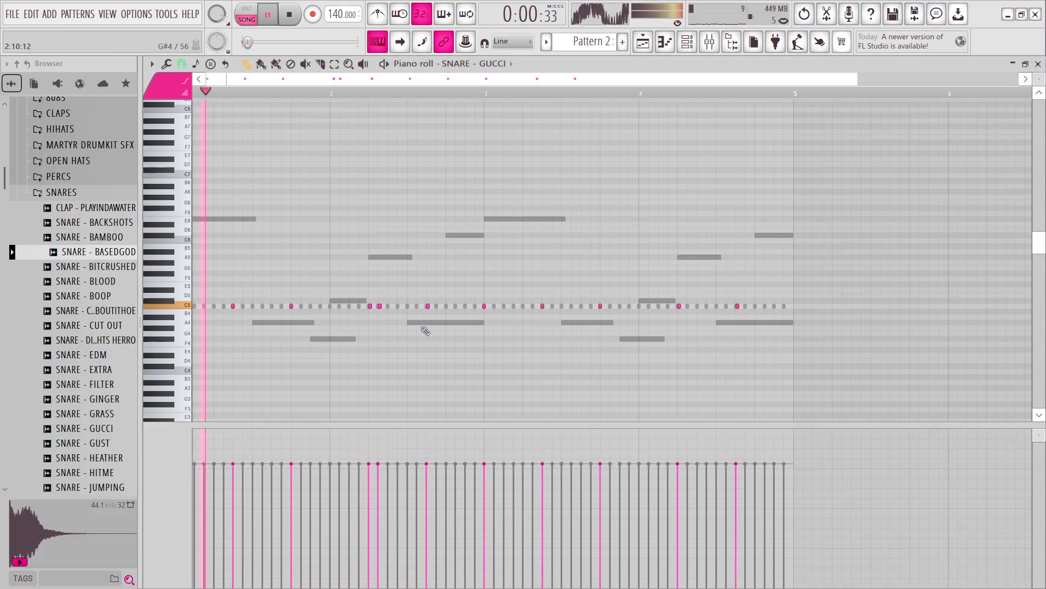
click(641, 307)
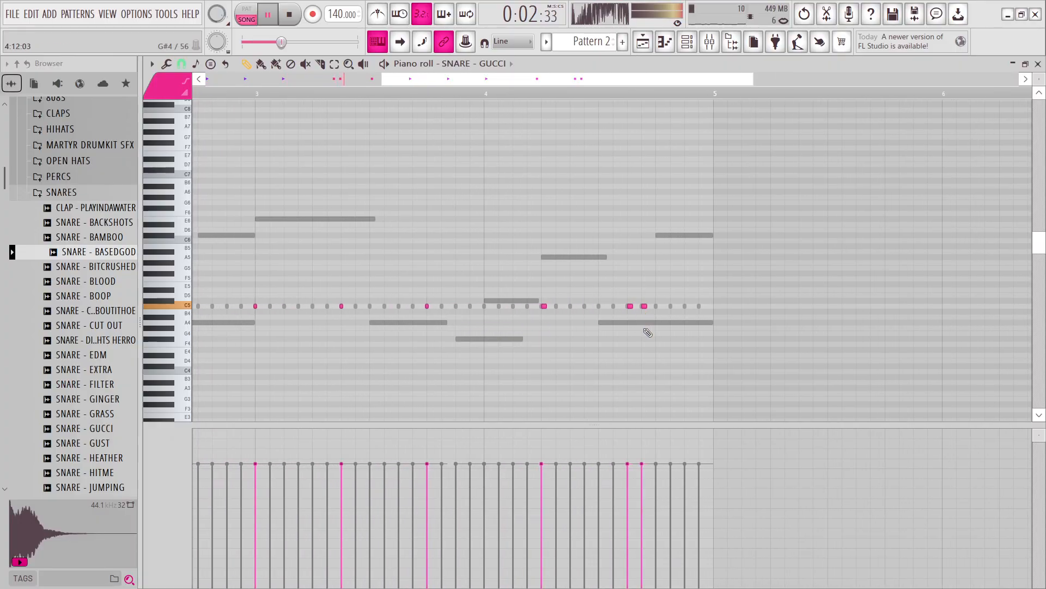
scroll(647, 332, down, 3)
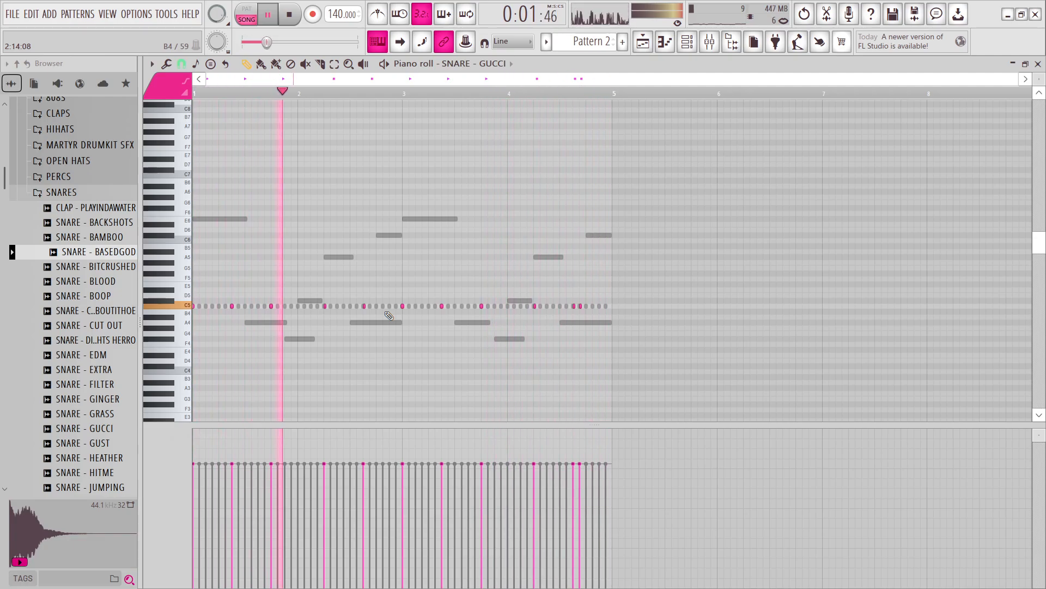
Show the playlist, stop playback and save the project as workofart in a new project folder.
click(644, 41)
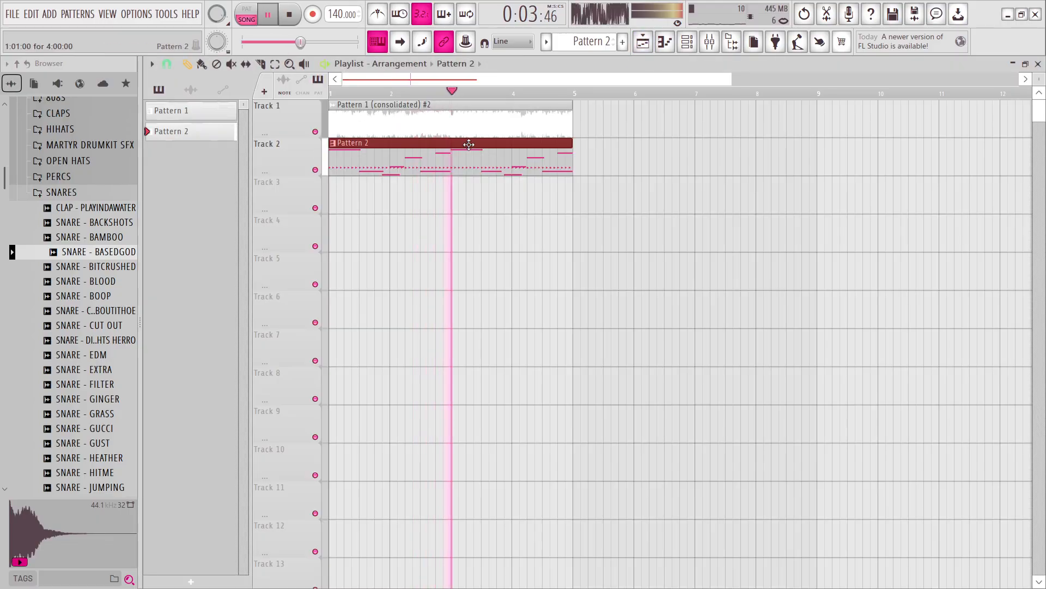
key(space)
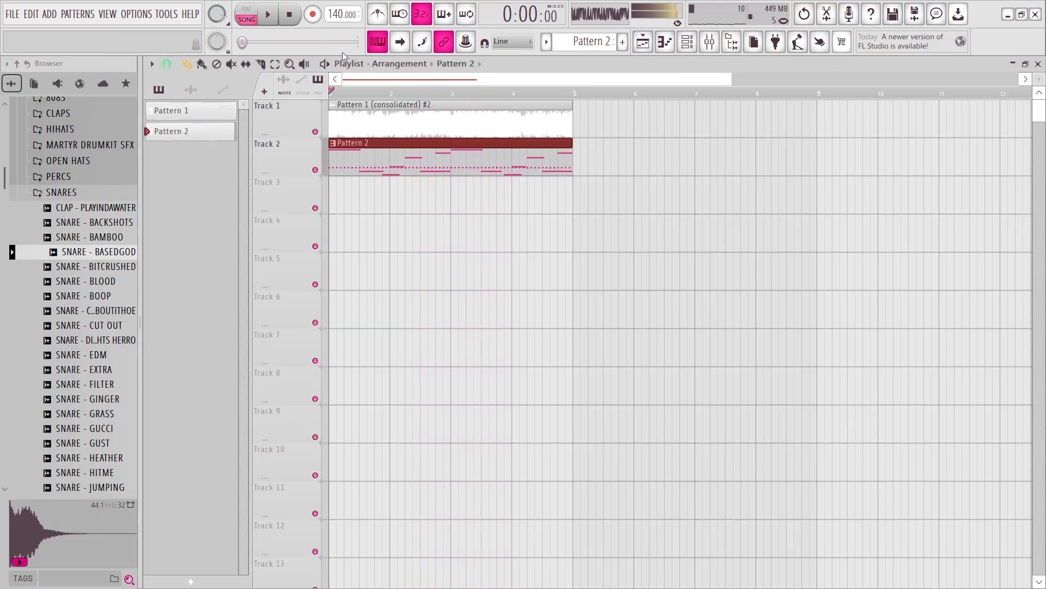
key(ctrl+s)
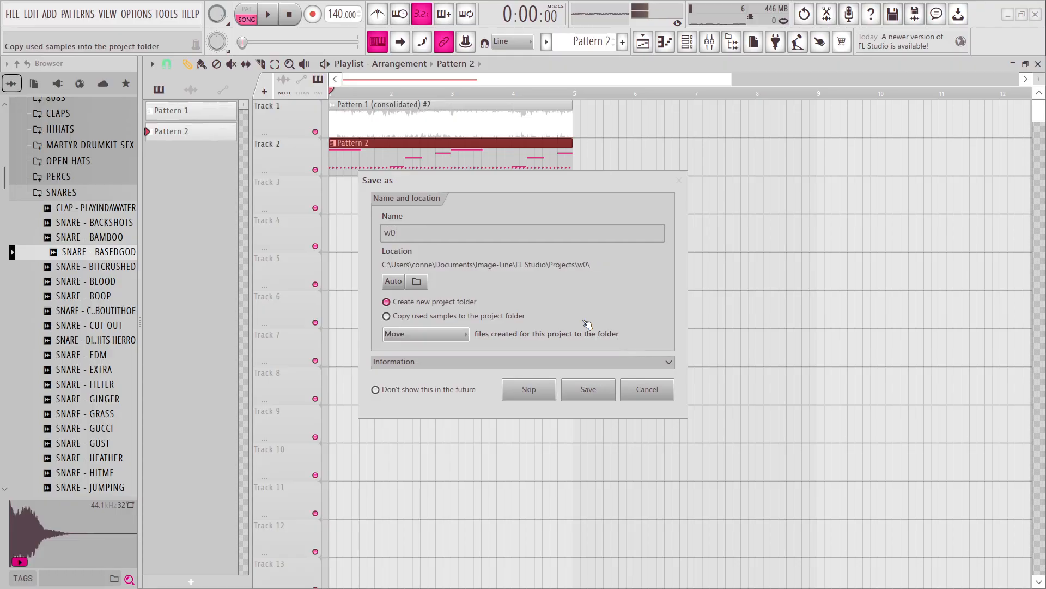
text(workofart)
key(Return)
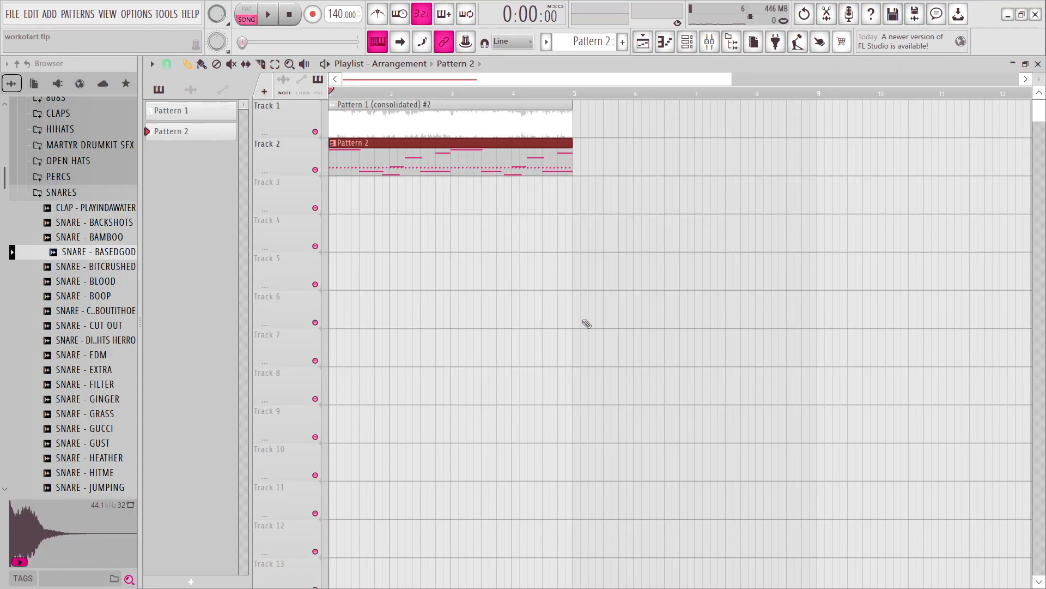
Try a tempo of 167 BPM, and set the Pattern 1 (consolidated) #2 sample's time stretching mode to Stretch.
drag(356, 15, 356, 4)
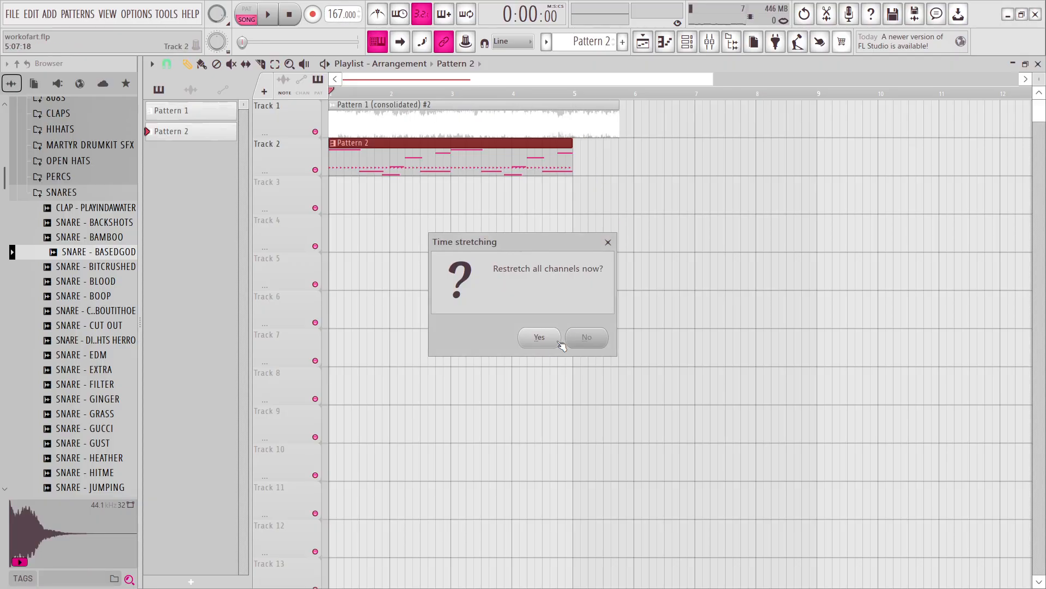
click(555, 338)
click(191, 89)
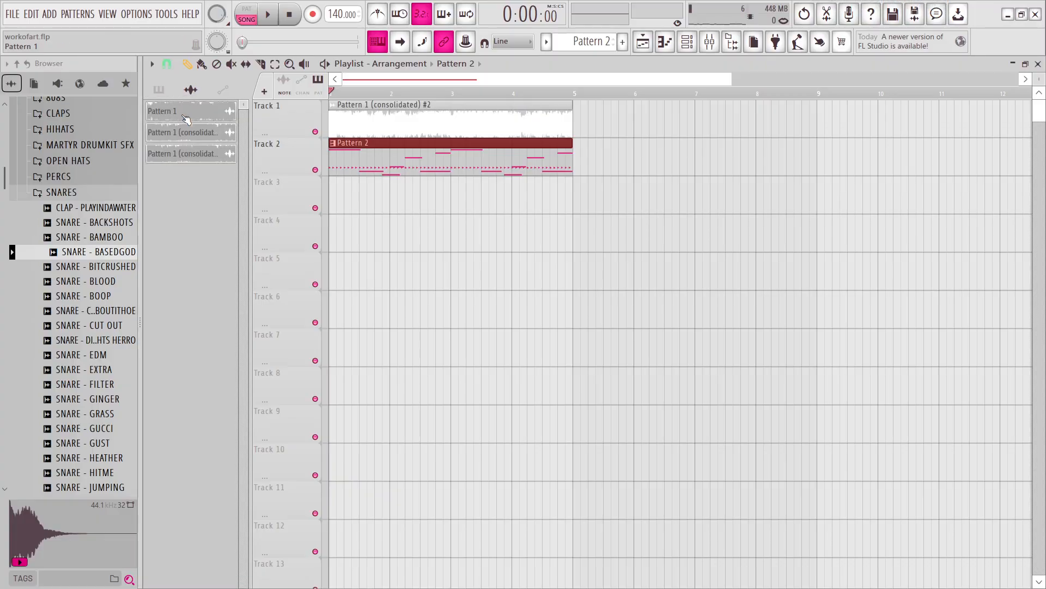
click(186, 154)
click(601, 304)
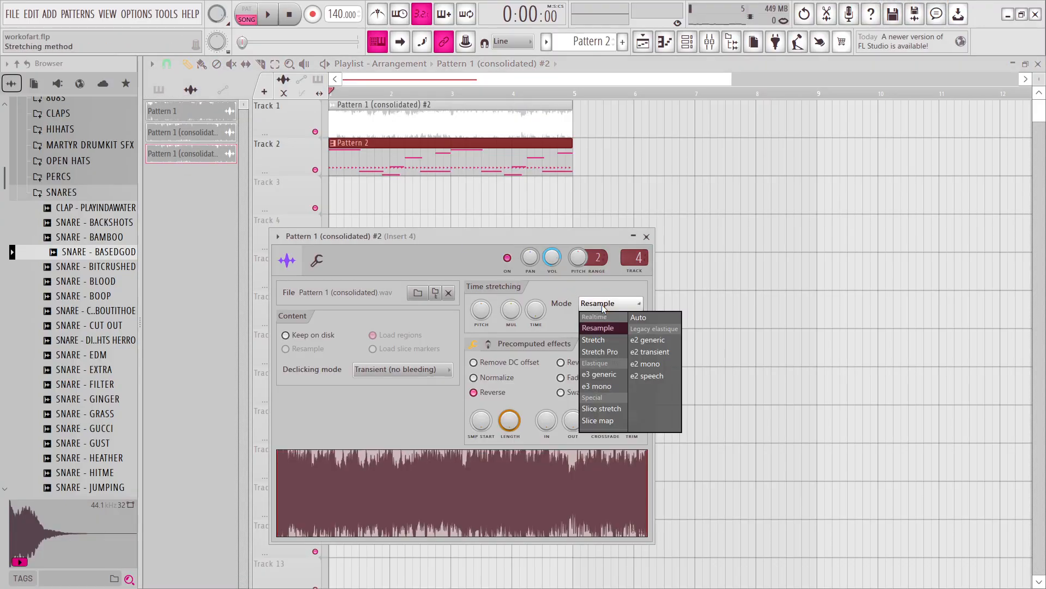
click(608, 342)
click(646, 237)
Try tempos of 192 and 163 BPM, restretching all channels and playing the arrangement at each tempo.
drag(332, 20, 337, 17)
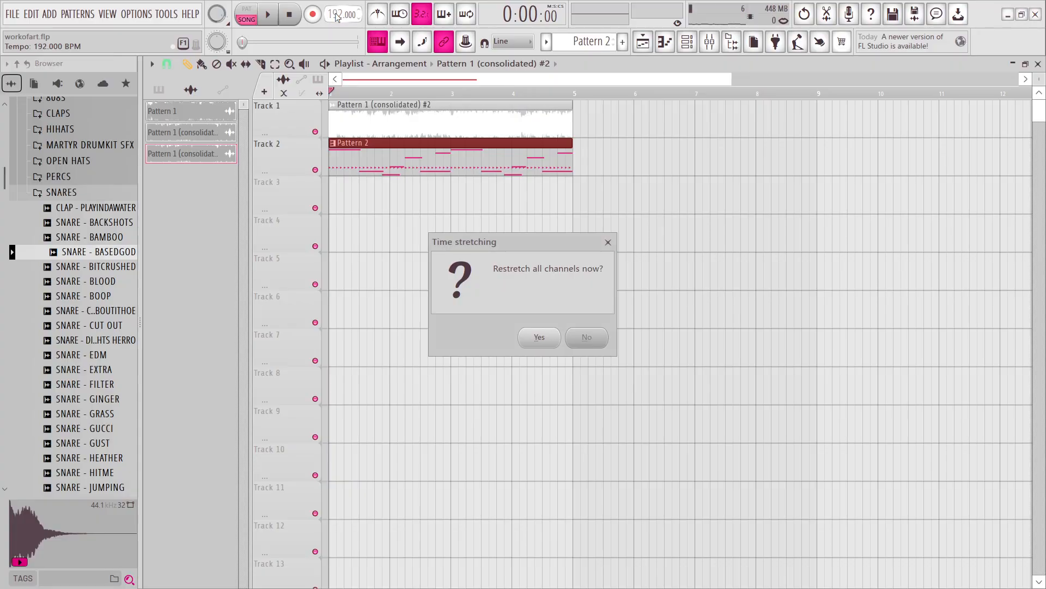
click(524, 335)
key(space)
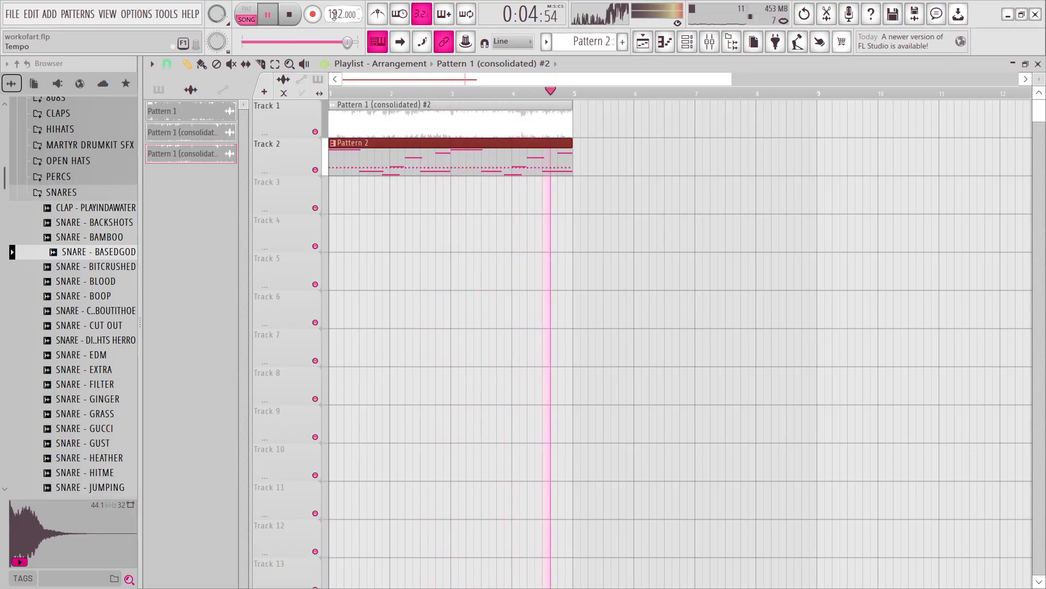
key(space)
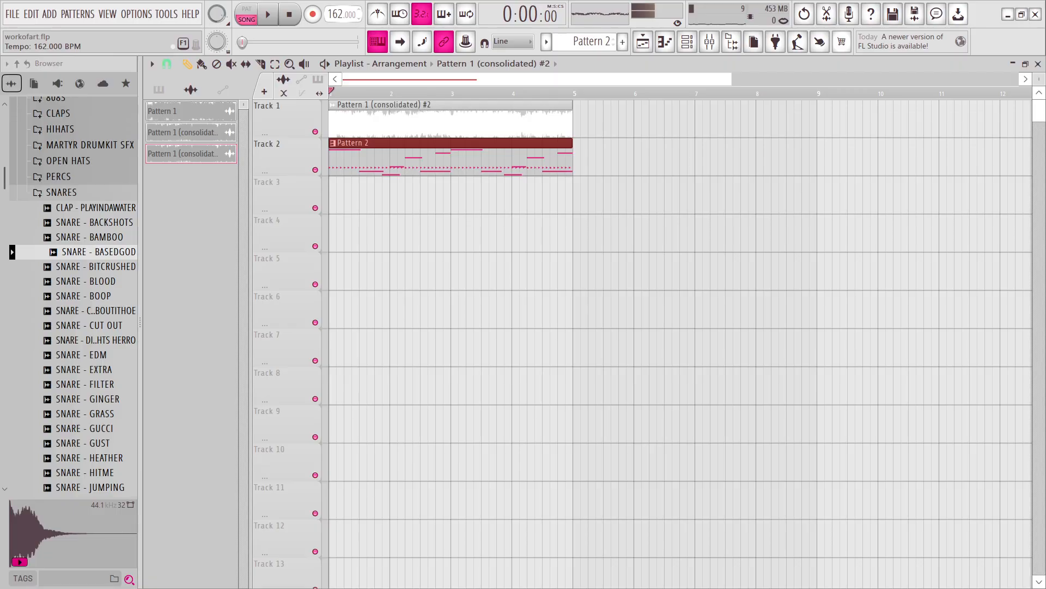
key(space)
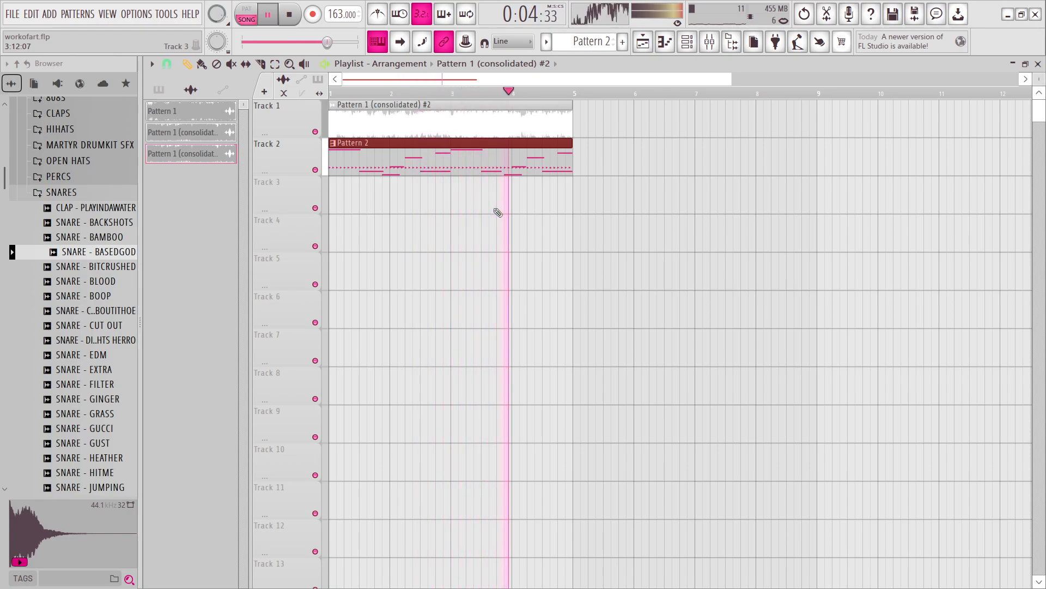
key(space)
Try a tempo of 115 BPM, restretch all channels and play the arrangement.
drag(338, 15, 338, 16)
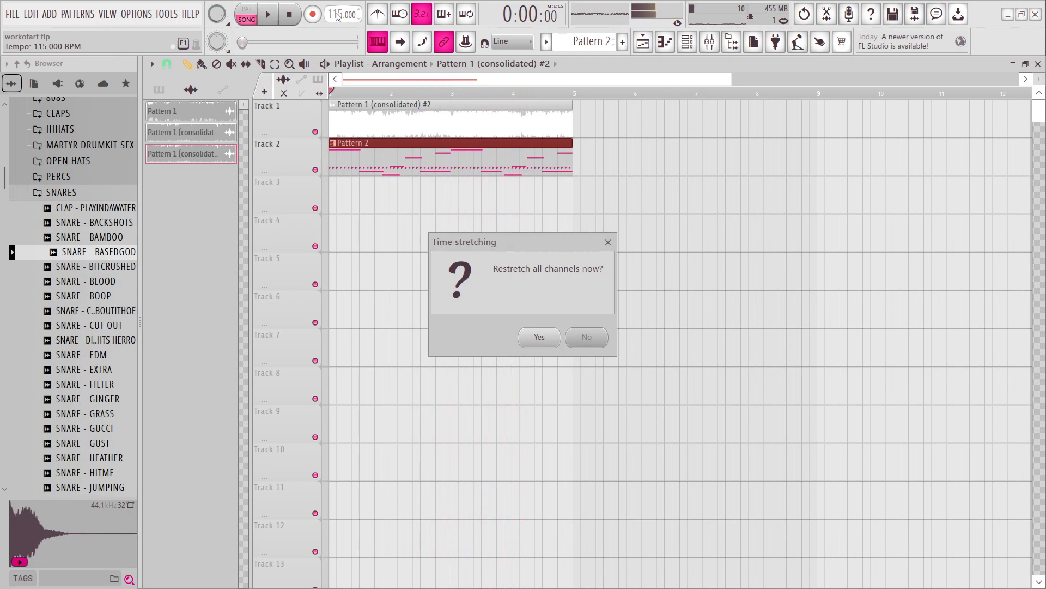
click(543, 342)
key(space)
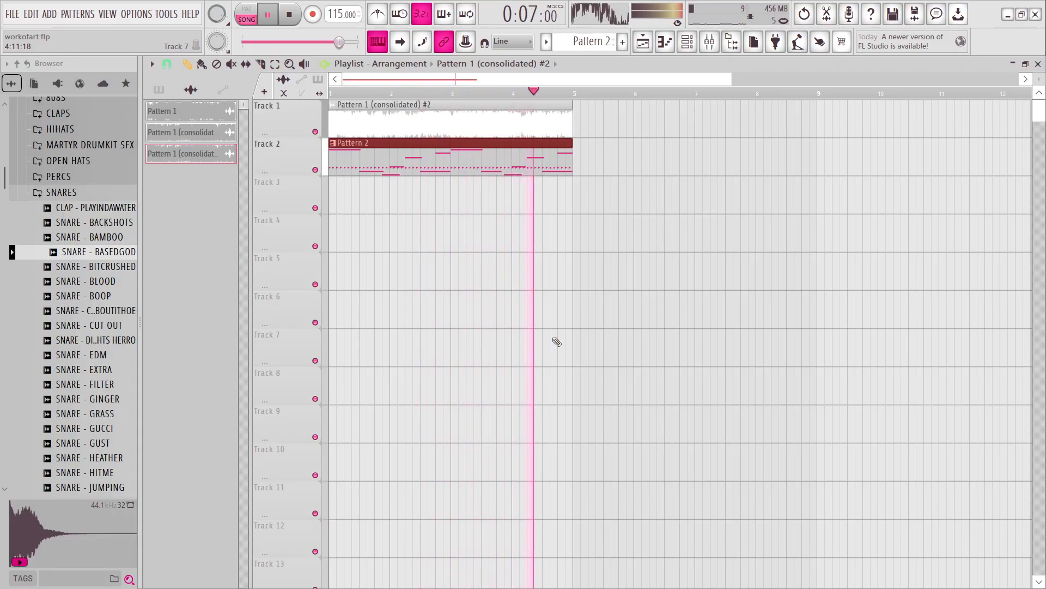
key(space)
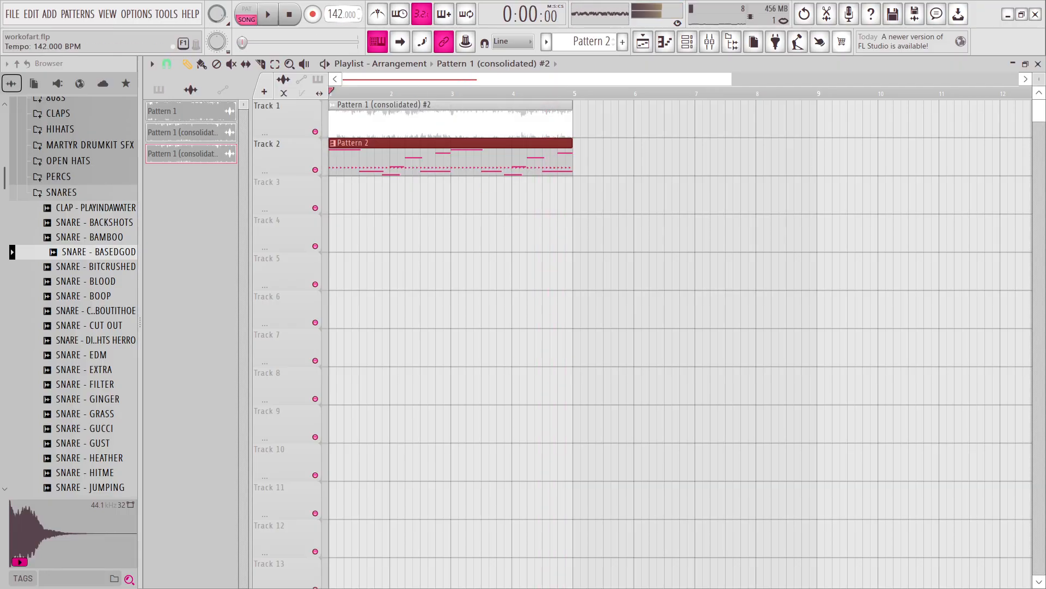
Set the tempo to 147 BPM, restretch all channels and play the arrangement.
drag(341, 14, 342, 14)
click(539, 338)
key(space)
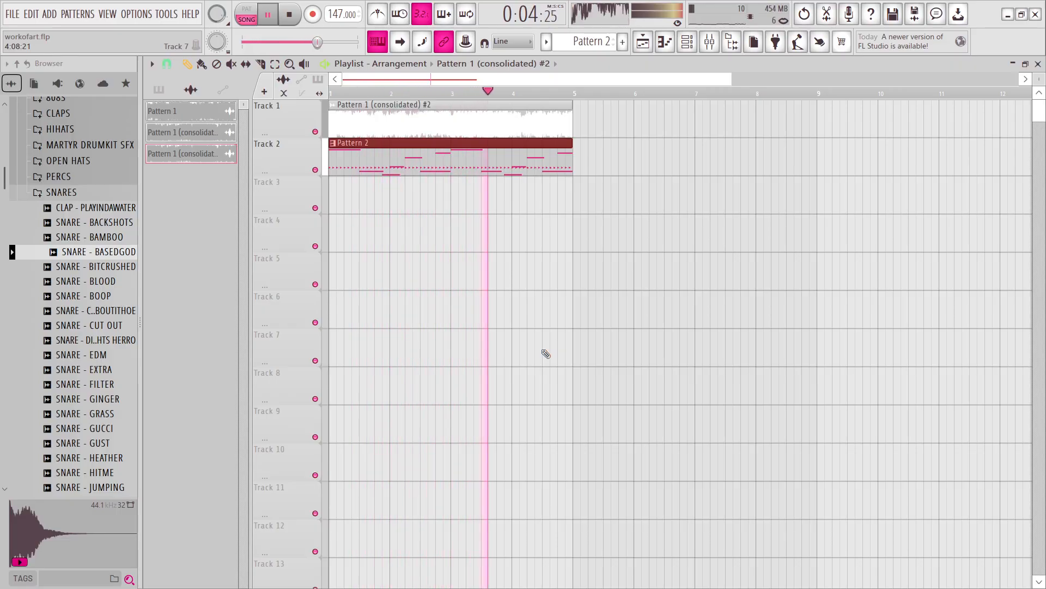
Stop playback and review the beat's channels and step patterns in the channel rack.
key(space)
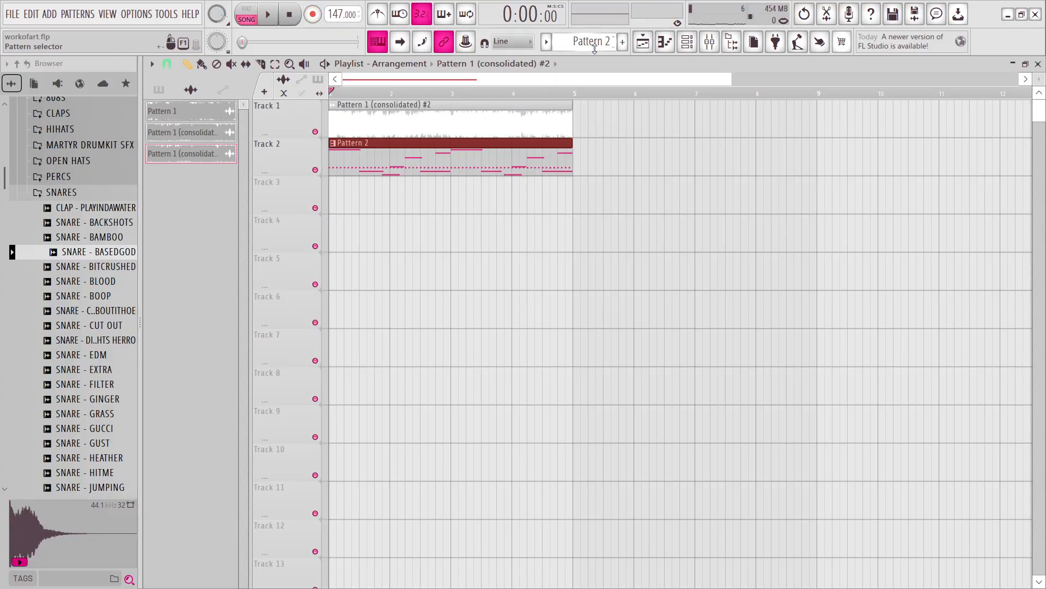
click(666, 44)
click(666, 44)
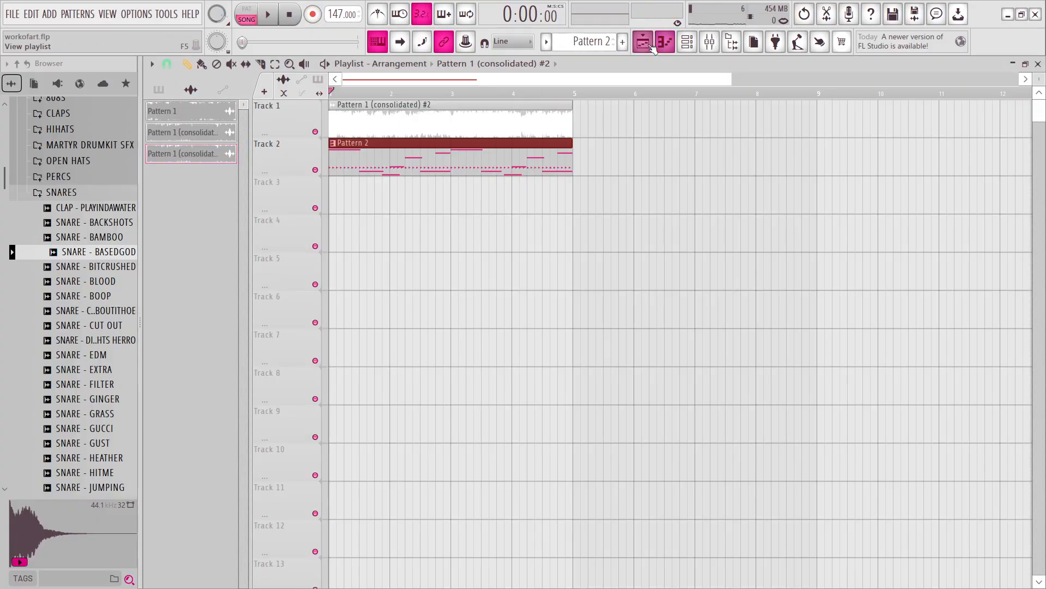
click(688, 43)
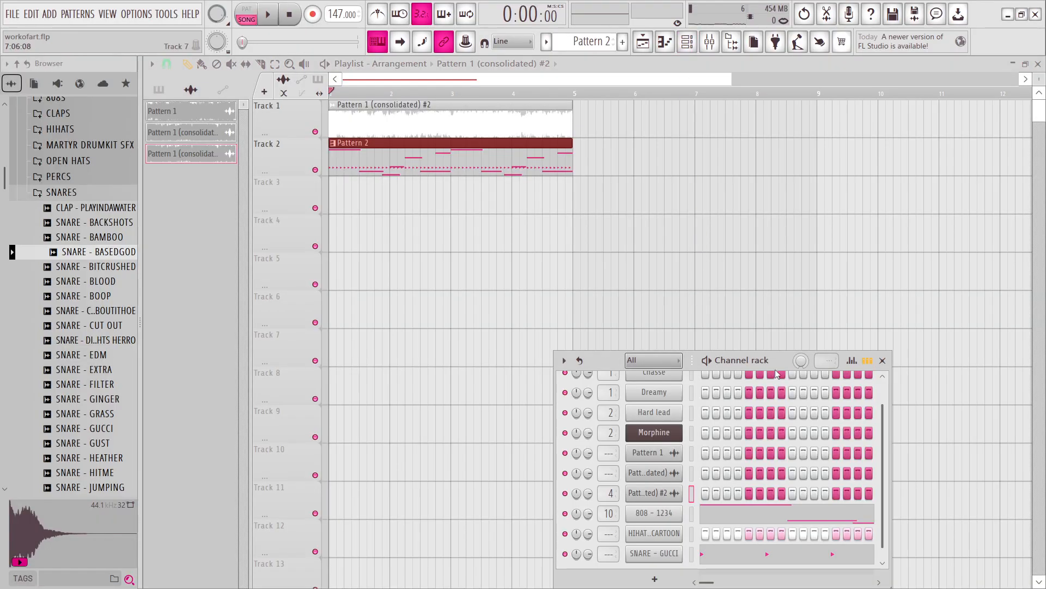
drag(770, 356, 774, 192)
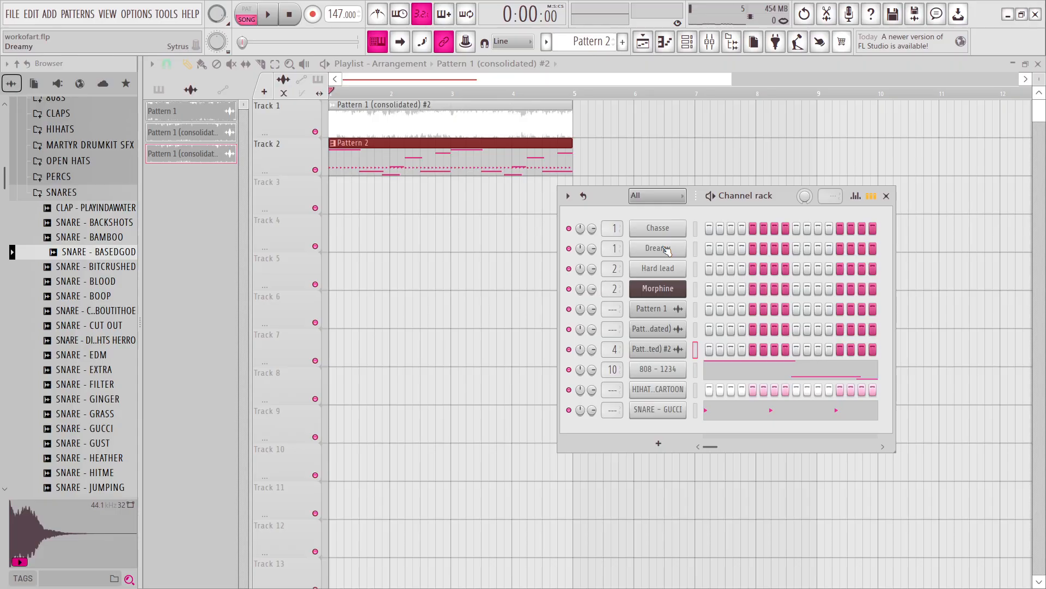
click(887, 196)
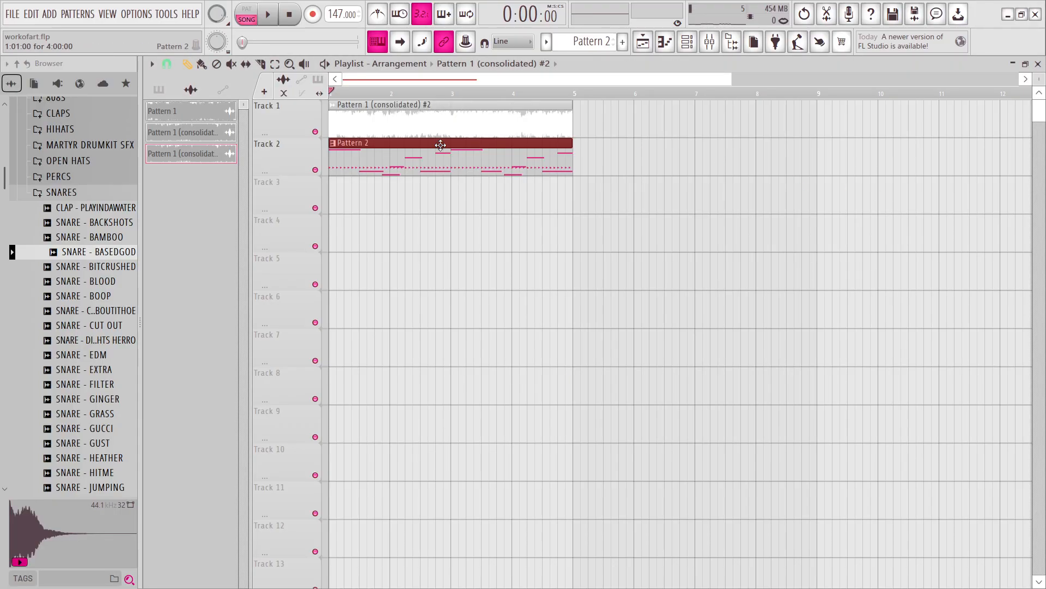
Check the time stretching settings and the clip options of the Pattern 1 (consolidated) #2 sample.
double_click(427, 120)
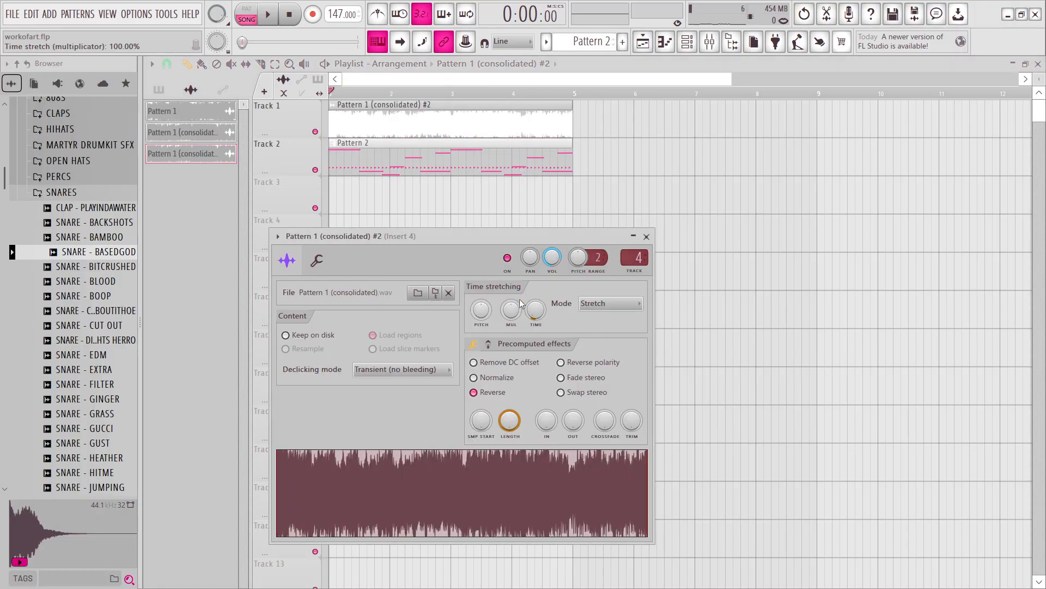
click(600, 303)
click(527, 316)
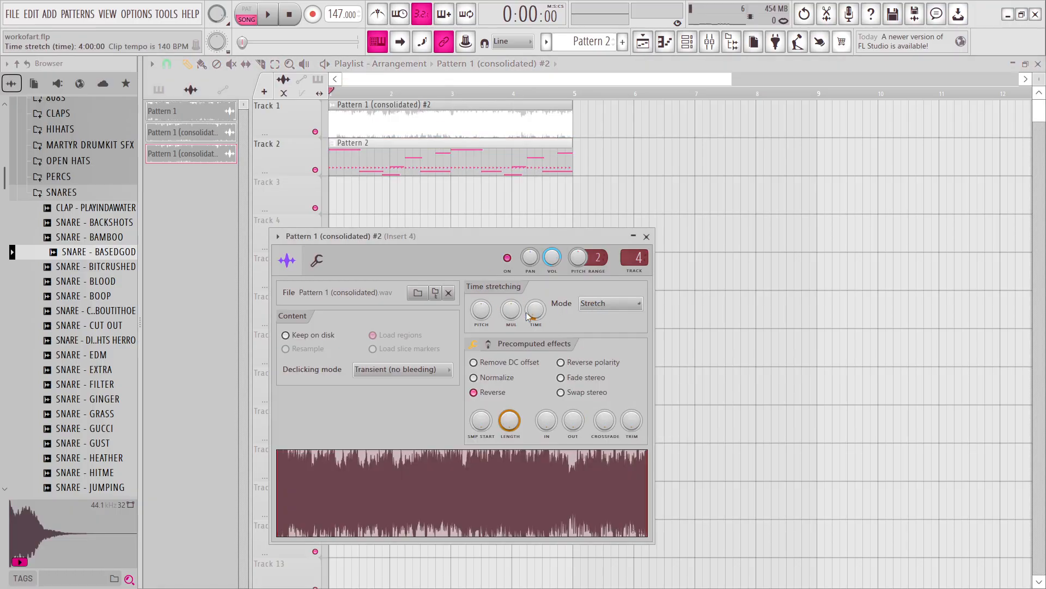
click(648, 236)
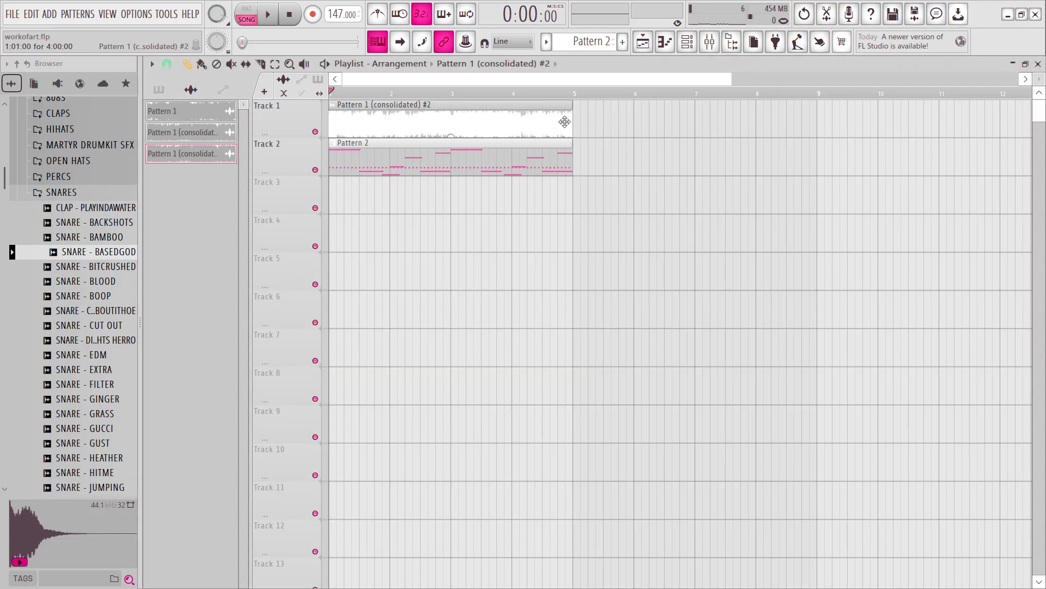
click(333, 104)
click(360, 311)
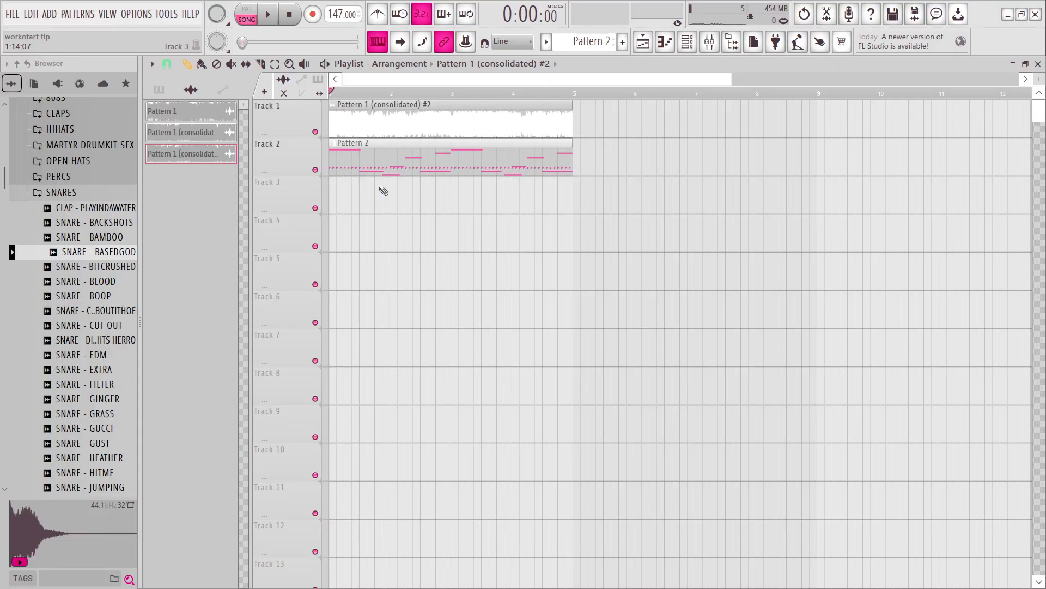
Play the arrangement and raise the mixer volume of the 808 on Insert 10 slightly.
key(space)
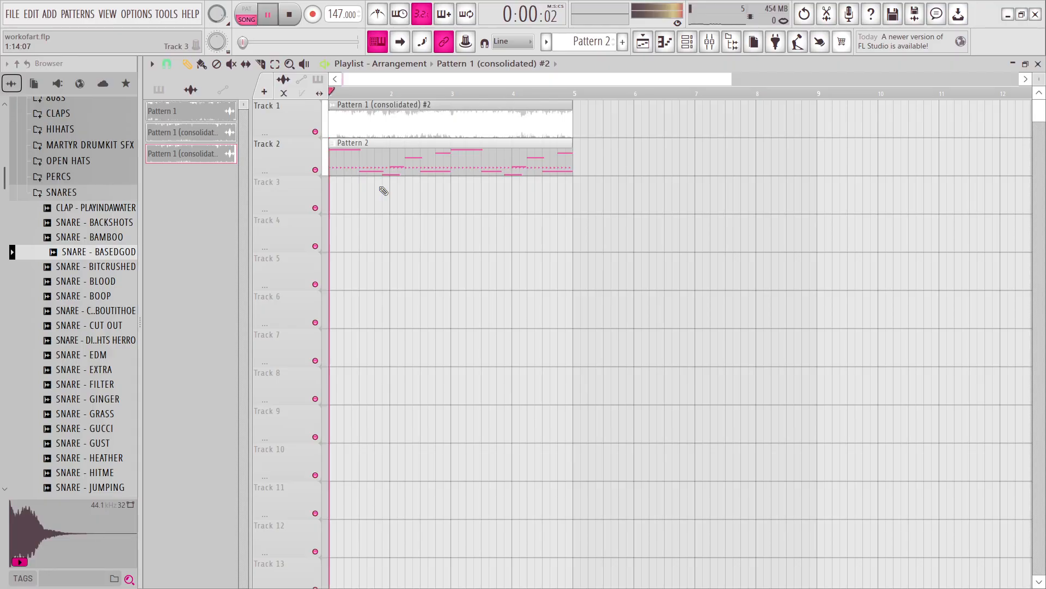
click(687, 43)
click(709, 41)
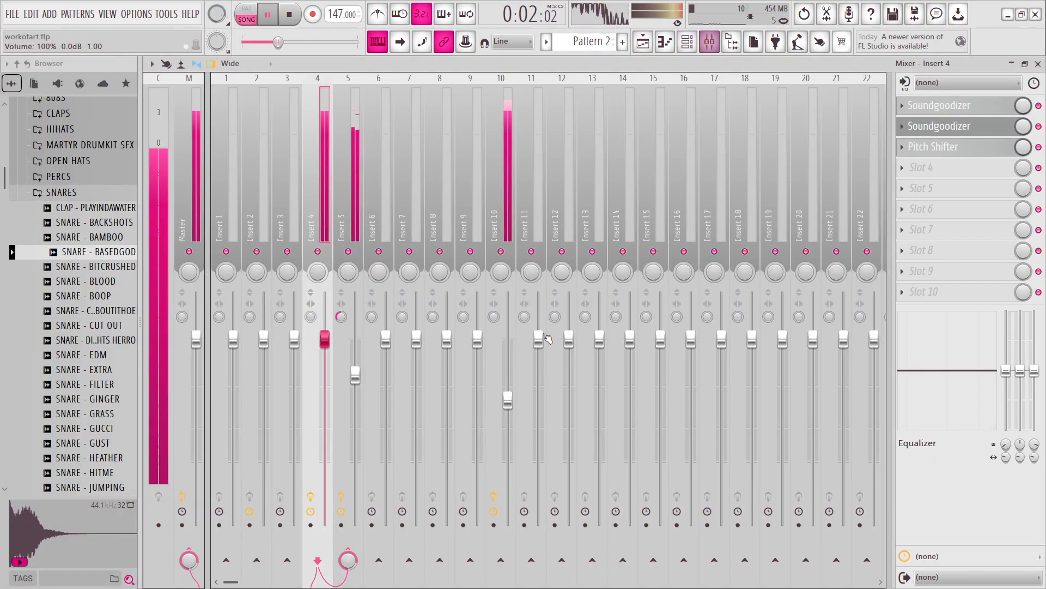
drag(508, 382, 508, 372)
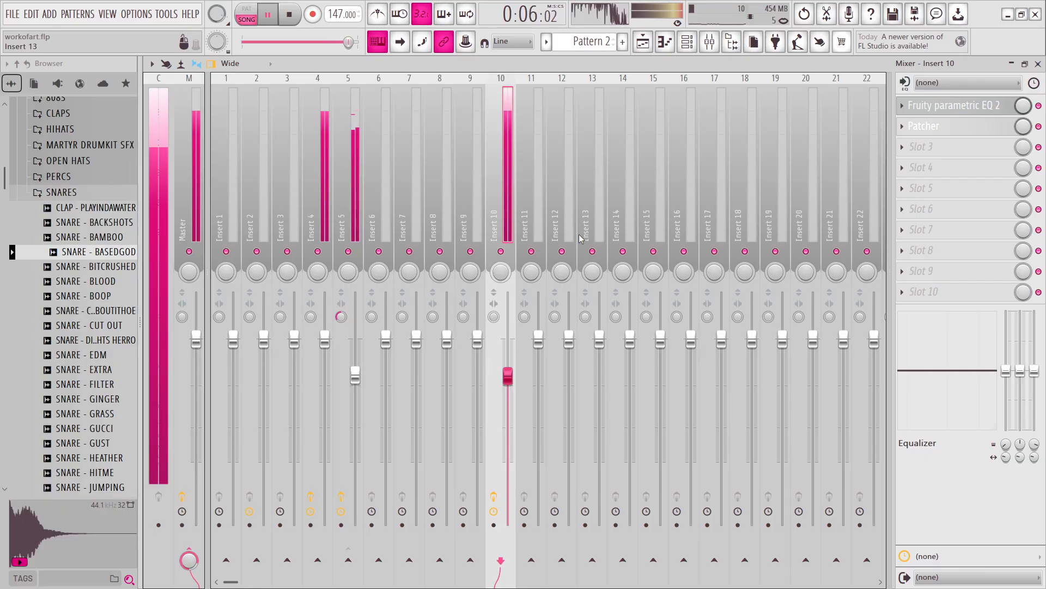
drag(508, 376, 508, 384)
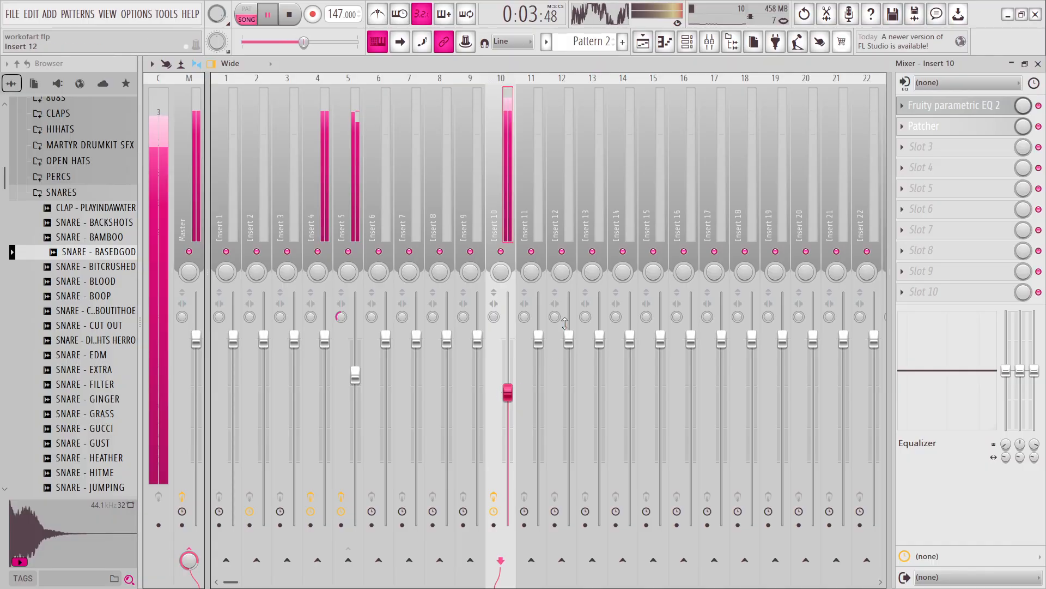
Transpose all notes of the 808 - 1234 channel down three semitones in the piano roll and play the arrangement.
click(665, 41)
key(space)
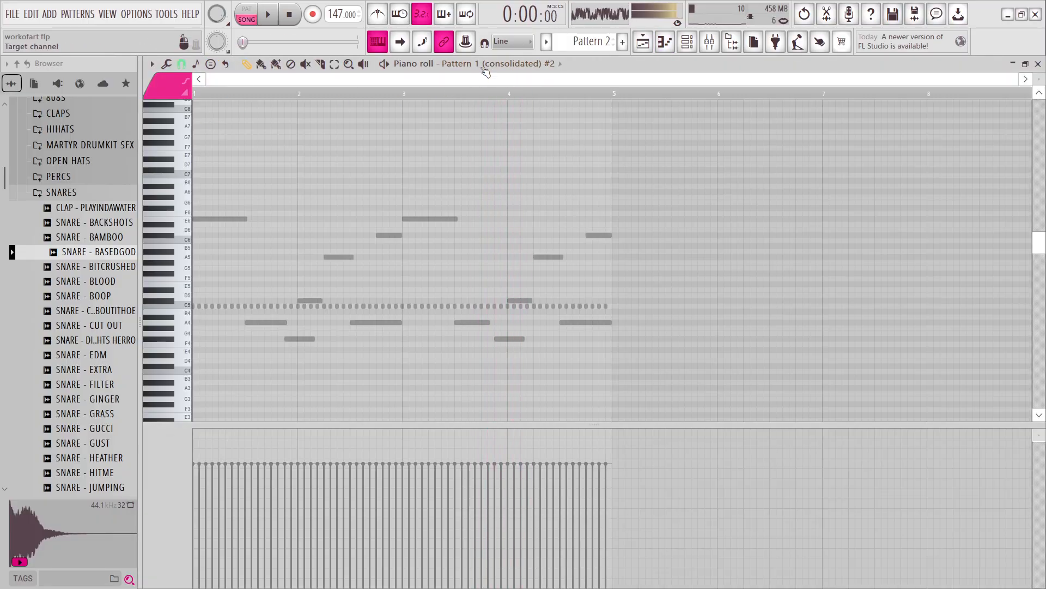
click(539, 64)
click(519, 232)
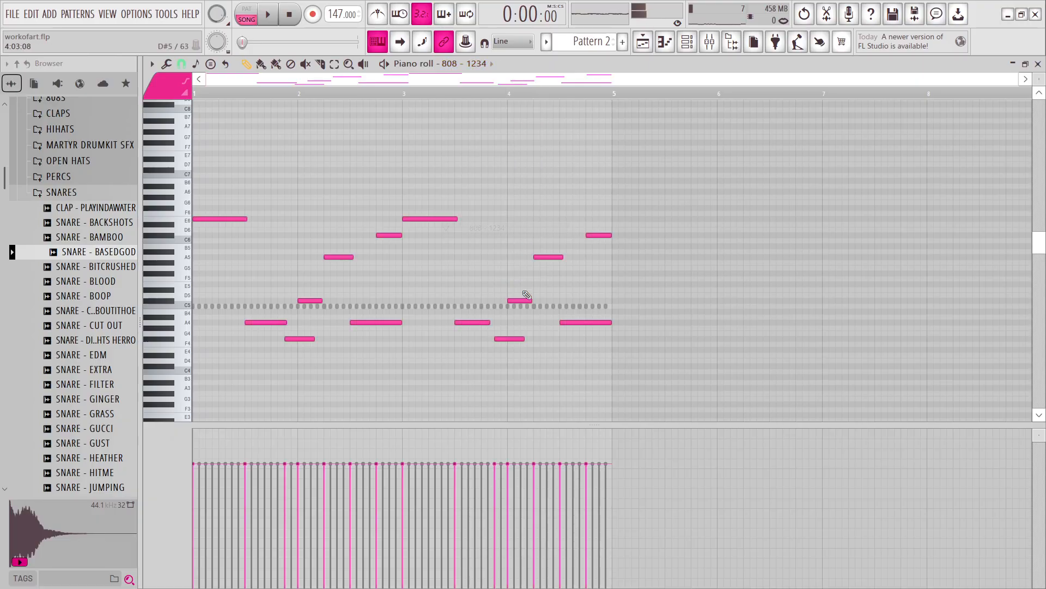
key(Down)
key(Down)
key(Down)
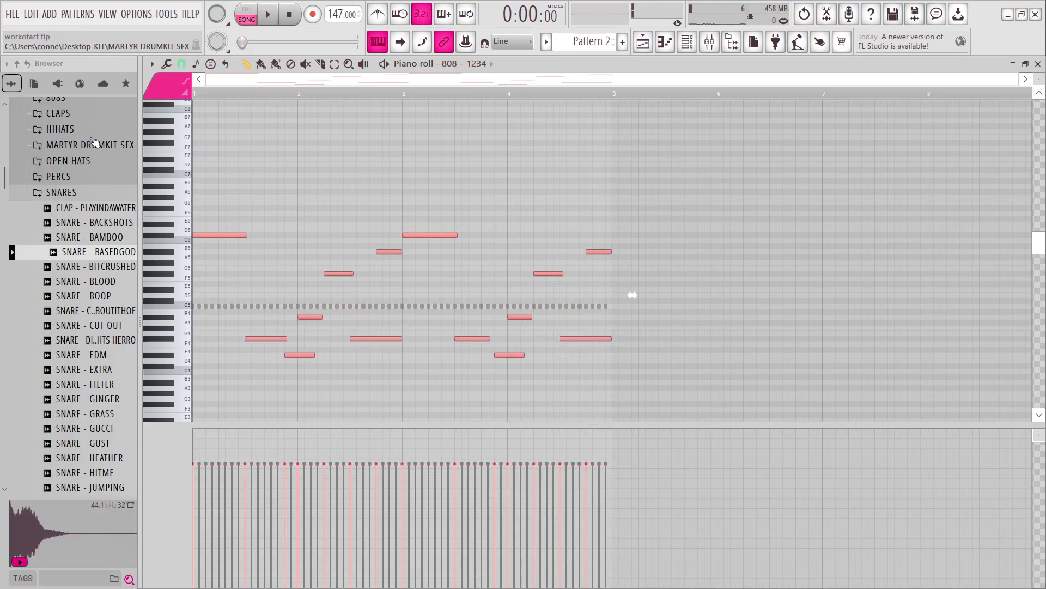
key(space)
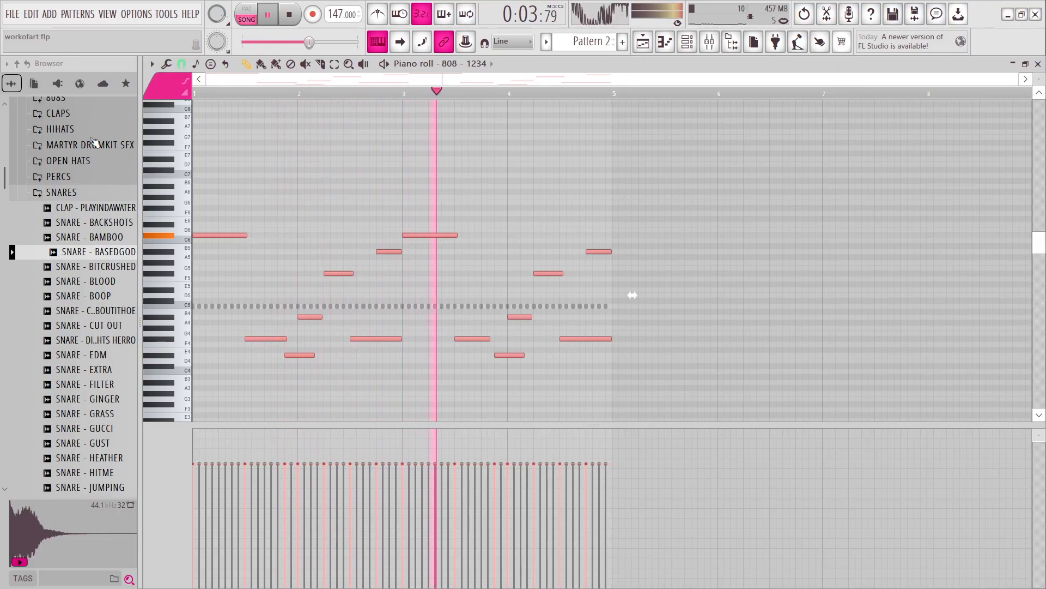
Stop playback and transpose all 808 - 1234 notes up two semitones.
key(space)
key(Up)
key(Up)
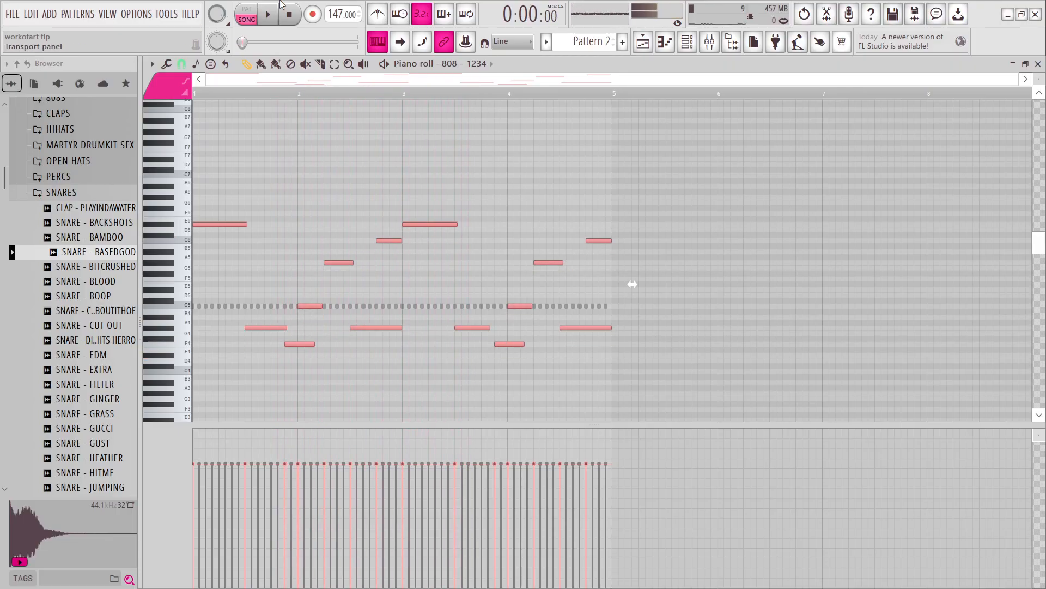